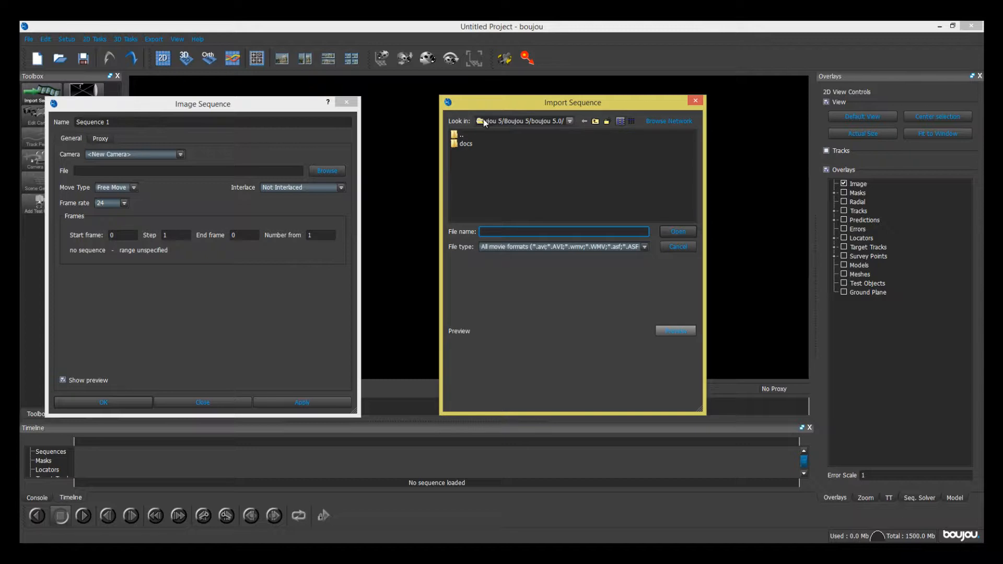
In the Import Sequence browser, go from drive C:/ through Users and the personal profile folder into Videos
{"action": "left_click", "coordinate": [475, 157]}
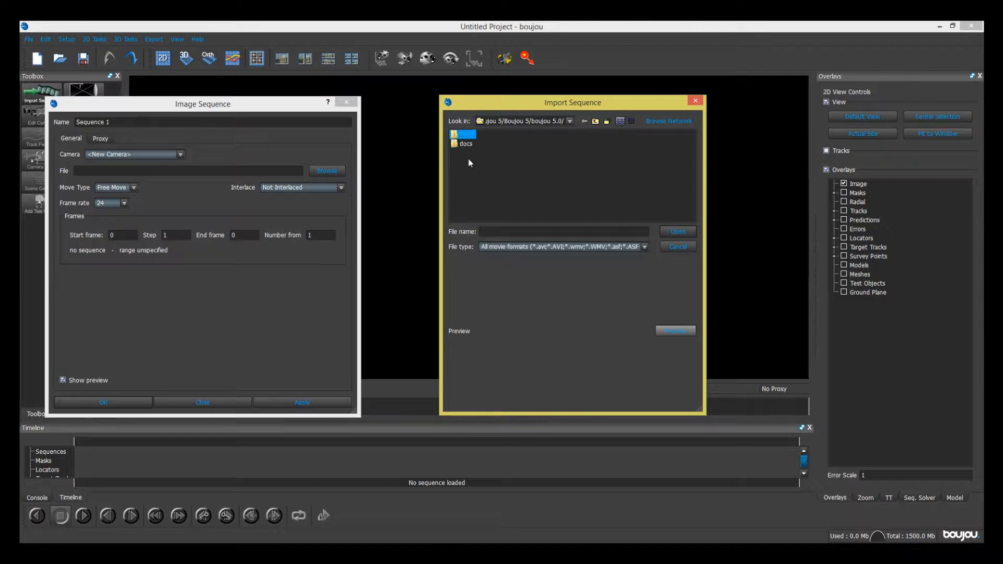
{"action": "key", "text": "Up"}
{"action": "key", "text": "Down"}
{"action": "left_click", "coordinate": [568, 121]}
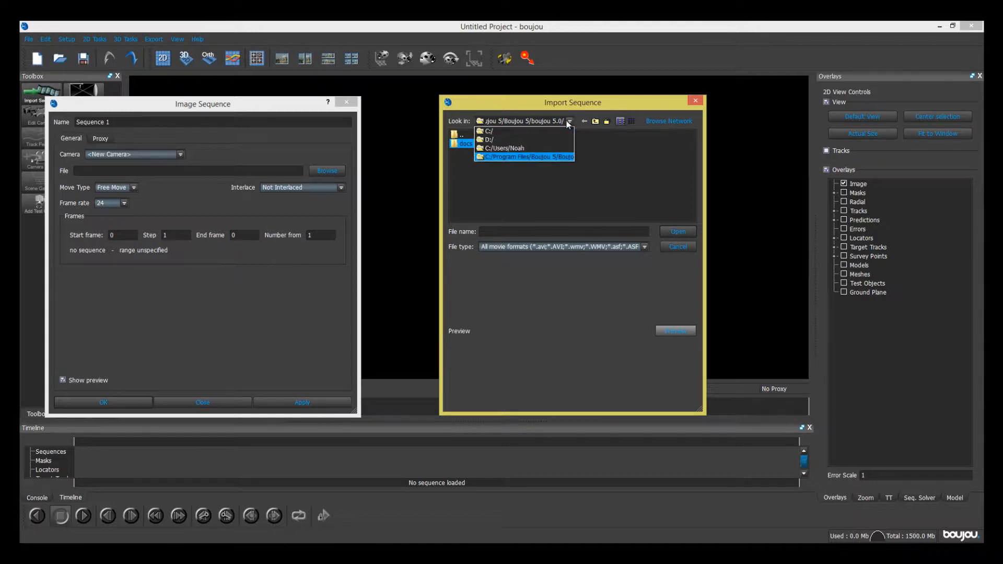
{"action": "left_click", "coordinate": [551, 135]}
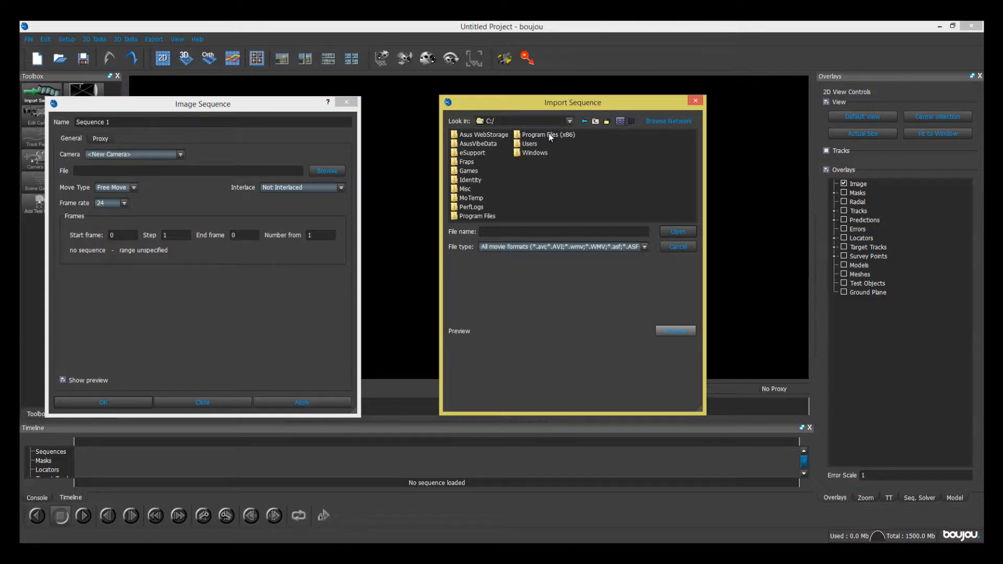
{"action": "double_click", "coordinate": [526, 145]}
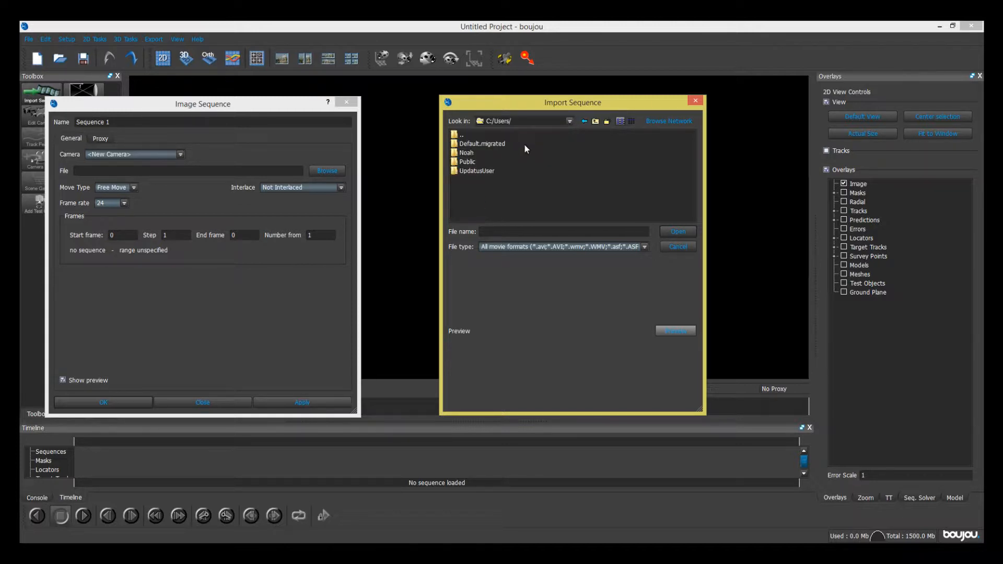
{"action": "double_click", "coordinate": [467, 153]}
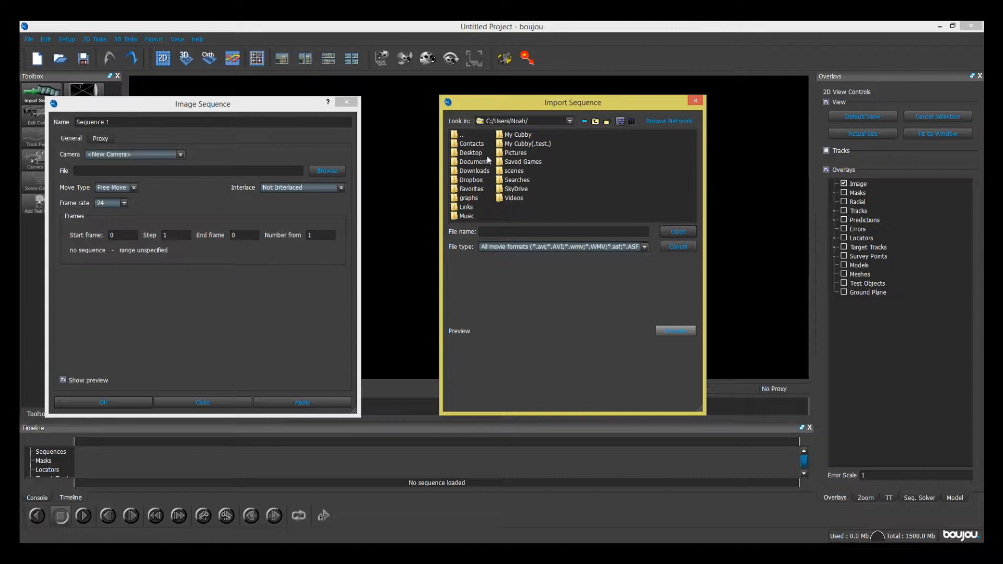
{"action": "double_click", "coordinate": [510, 198]}
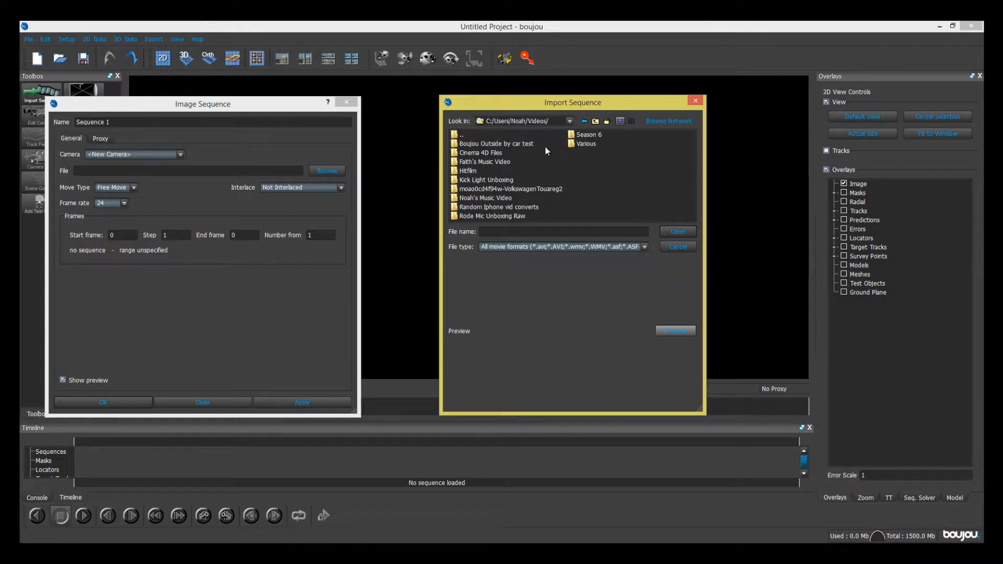
Choose the clip DSC_0037.MOV from the Use Anywhere subfolder of the personal music video folder as the source footage
{"action": "double_click", "coordinate": [481, 199]}
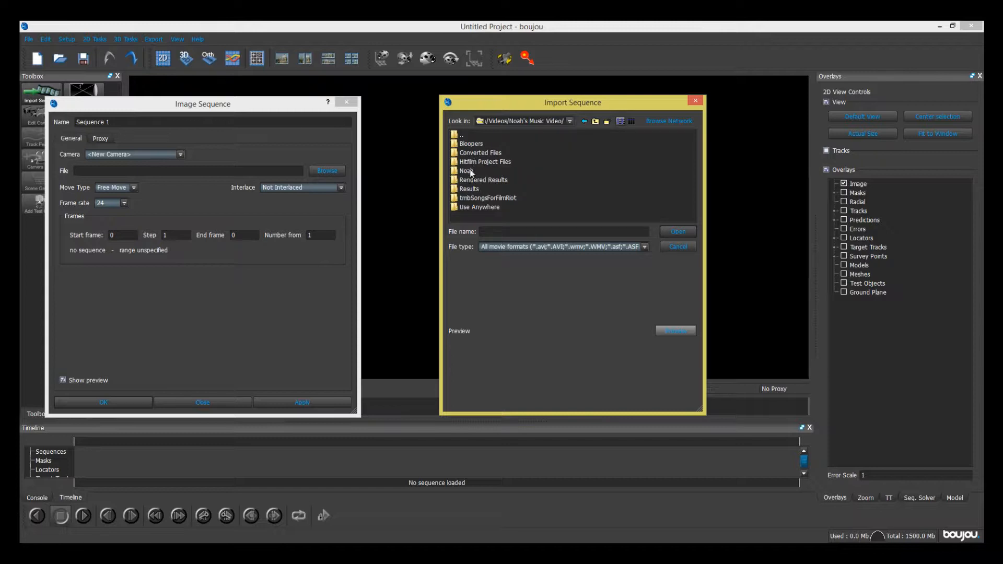
{"action": "left_click", "coordinate": [471, 171]}
{"action": "left_click", "coordinate": [476, 208]}
{"action": "double_click", "coordinate": [476, 208]}
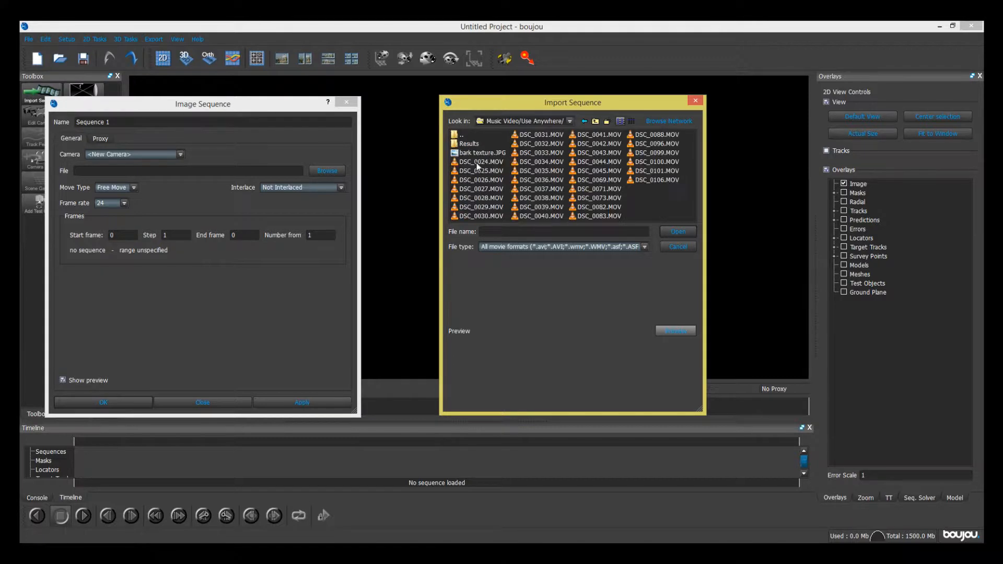
{"action": "double_click", "coordinate": [520, 187]}
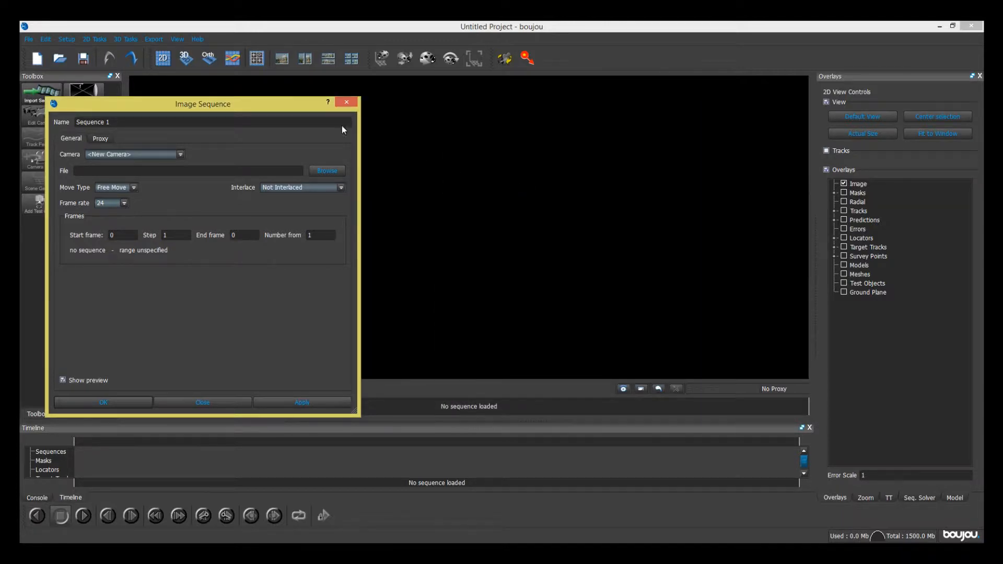
Set the image sequence's frame rate to 23.976 and import the sequence
{"action": "left_click_drag", "start_coordinate": [288, 103], "coordinate": [598, 51]}
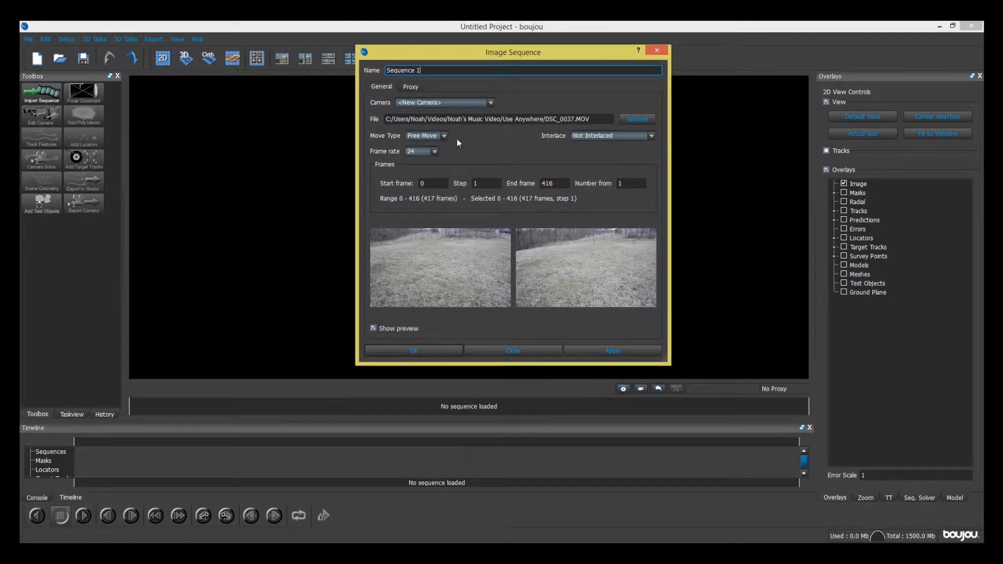
{"action": "left_click", "coordinate": [436, 151]}
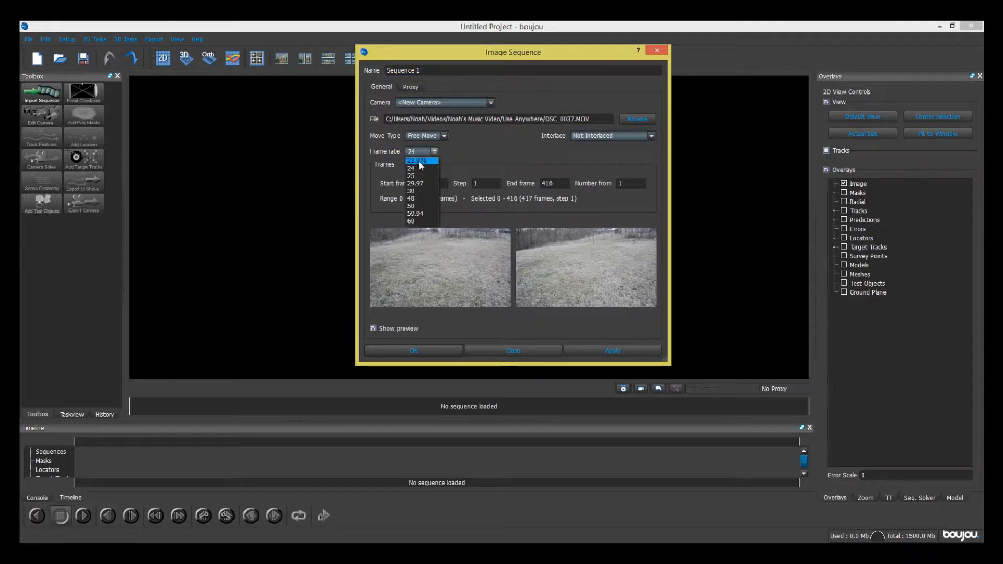
{"action": "left_click", "coordinate": [429, 163]}
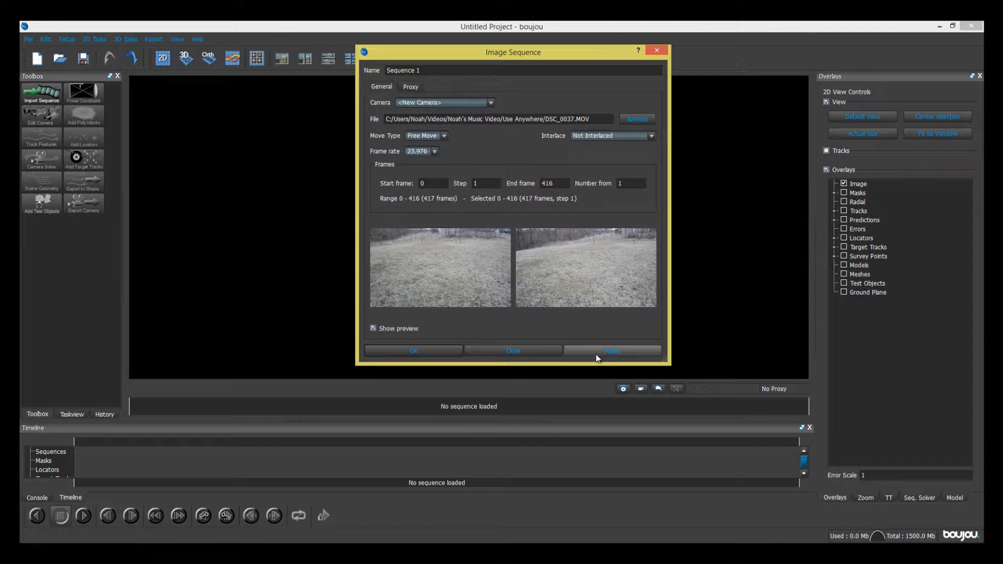
{"action": "left_click", "coordinate": [390, 350]}
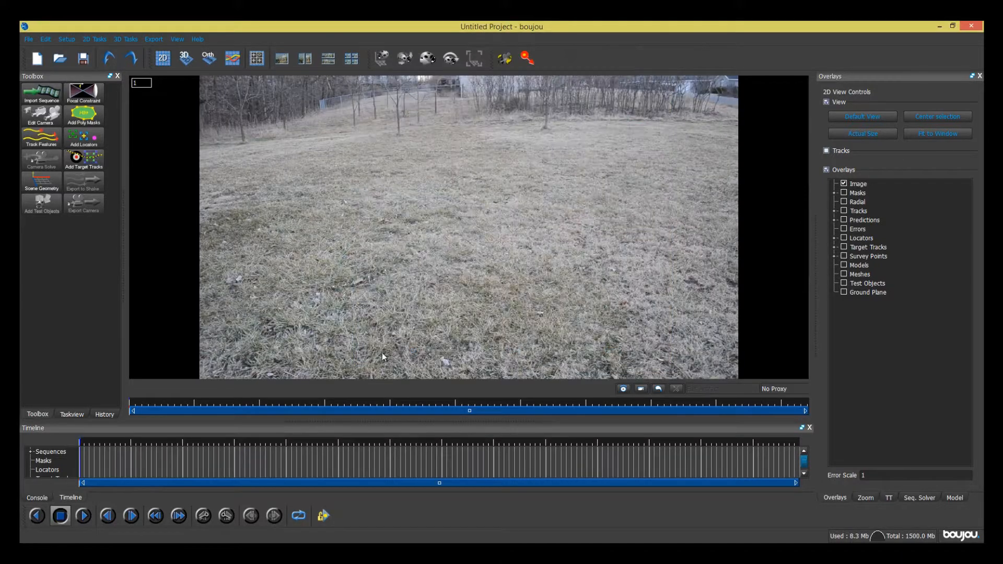
{"action": "left_click_drag", "start_coordinate": [104, 447], "coordinate": [542, 450]}
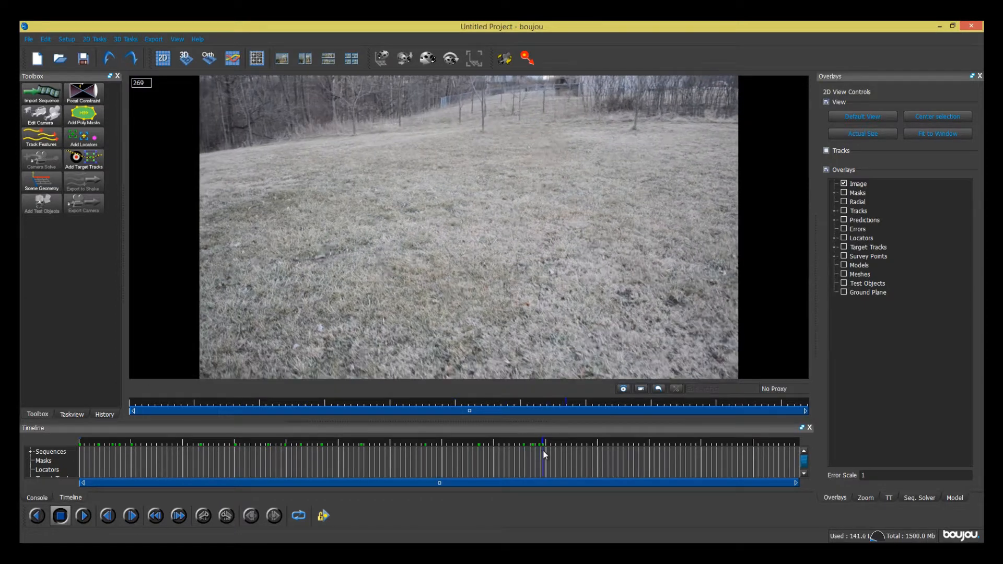
{"action": "left_click_drag", "start_coordinate": [429, 448], "coordinate": [80, 444]}
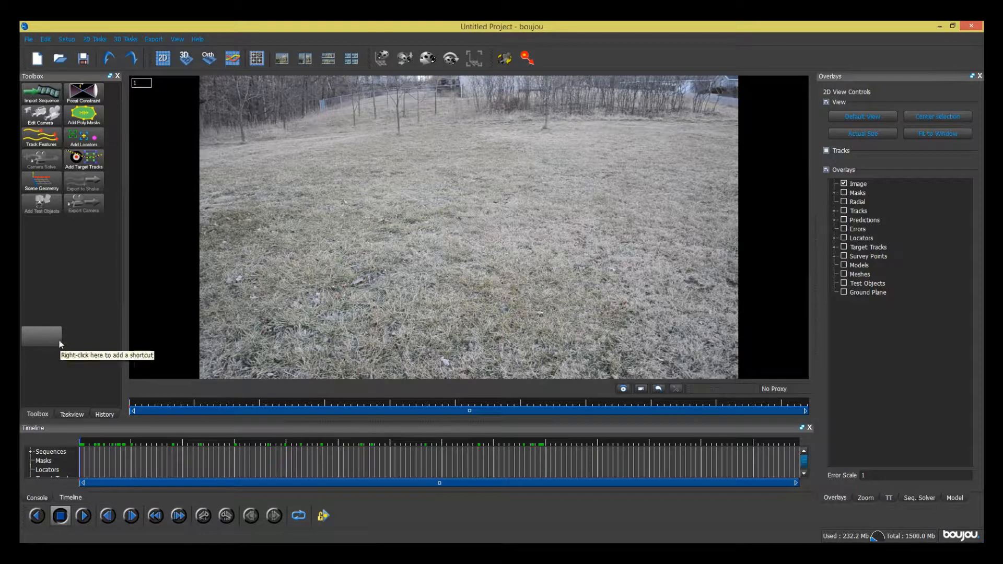
Run feature tracking on all frames of Sequence 1 and review the resulting tracks across the footage
{"action": "left_click", "coordinate": [38, 139]}
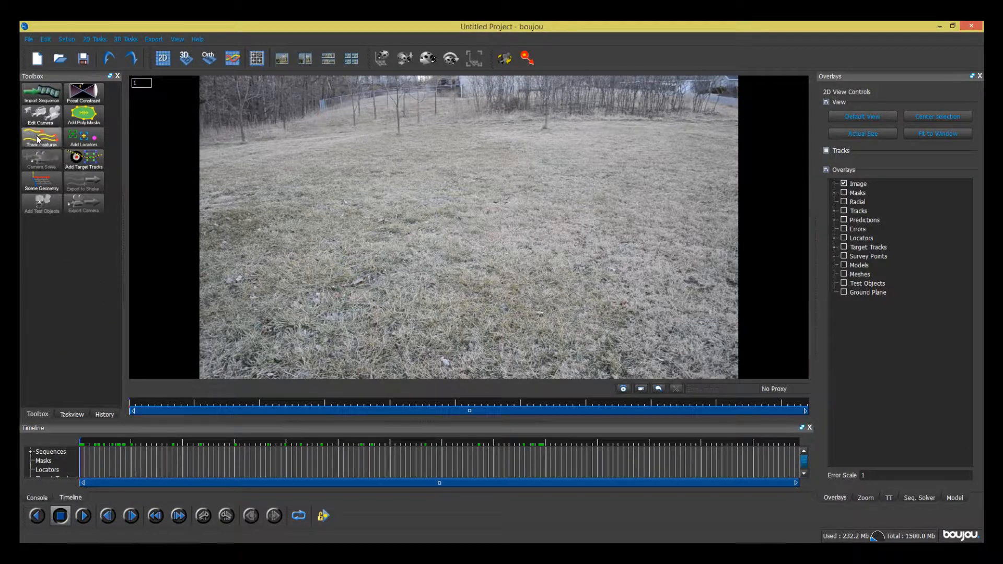
{"action": "left_click_drag", "start_coordinate": [117, 111], "coordinate": [410, 97]}
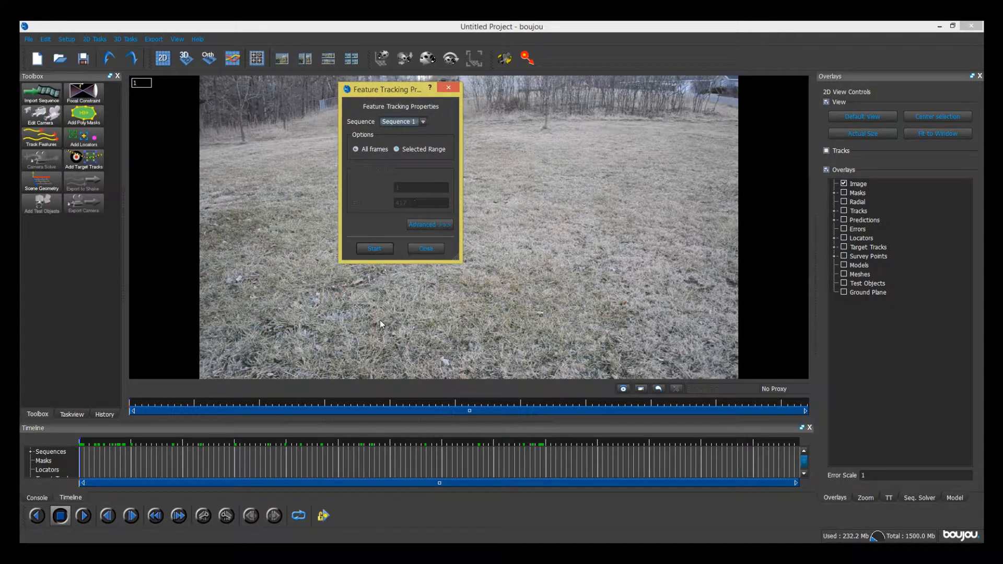
{"action": "left_click", "coordinate": [418, 229]}
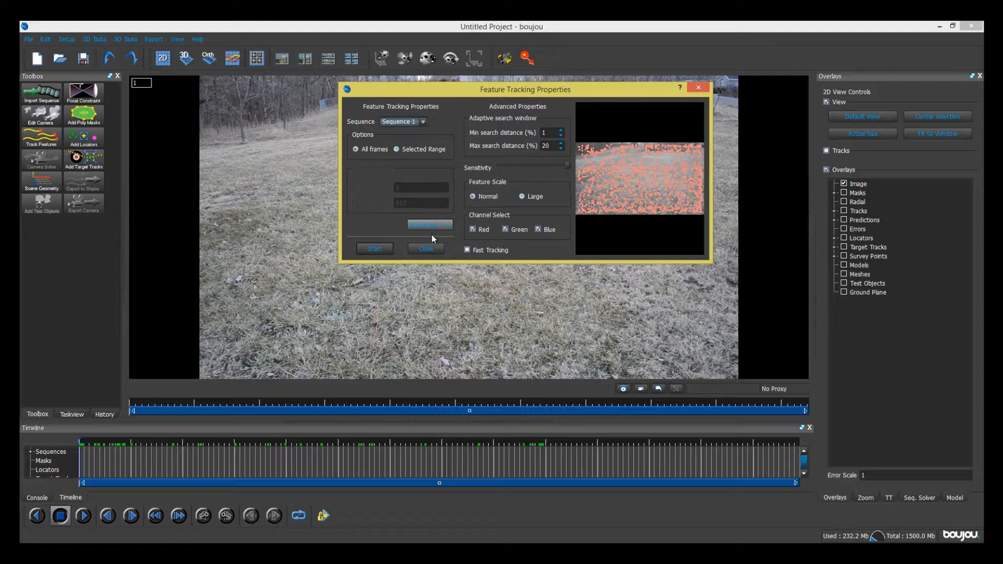
{"action": "left_click", "coordinate": [376, 247]}
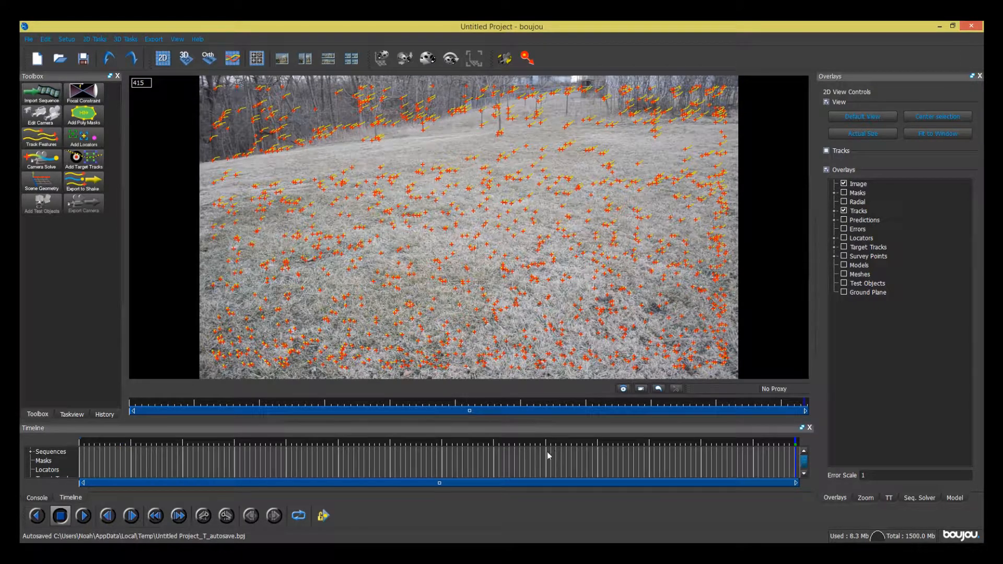
{"action": "left_click_drag", "start_coordinate": [95, 444], "coordinate": [192, 448]}
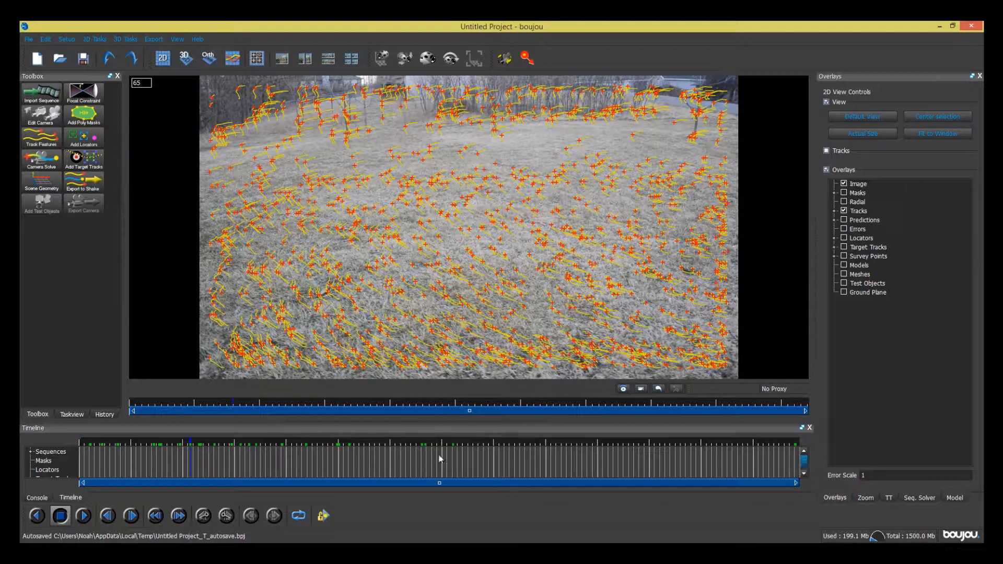
{"action": "left_click_drag", "start_coordinate": [261, 454], "coordinate": [78, 448]}
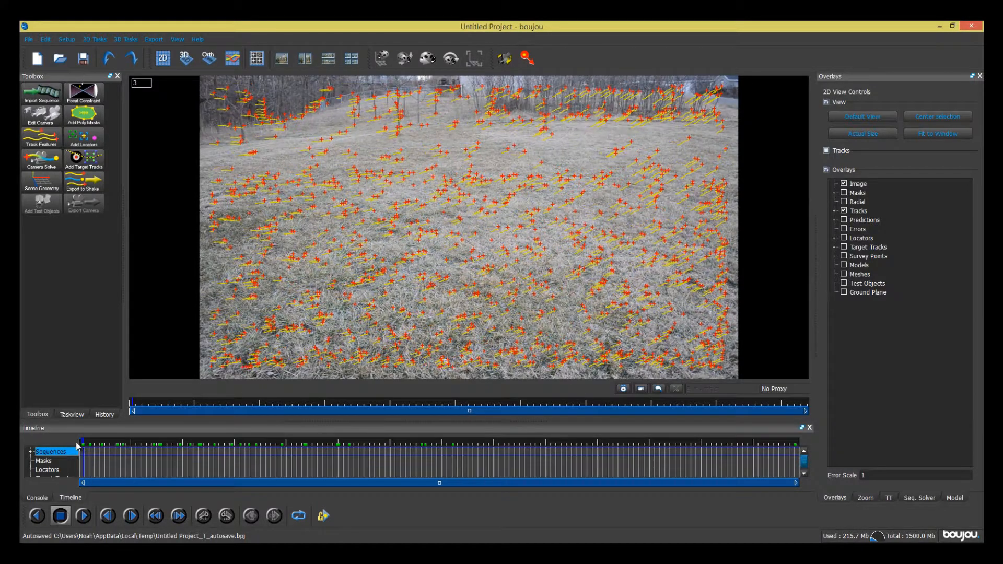
Run a camera solve on all frames of Sequence 1 with camera path smoothness optimization turned on
{"action": "left_click", "coordinate": [41, 166]}
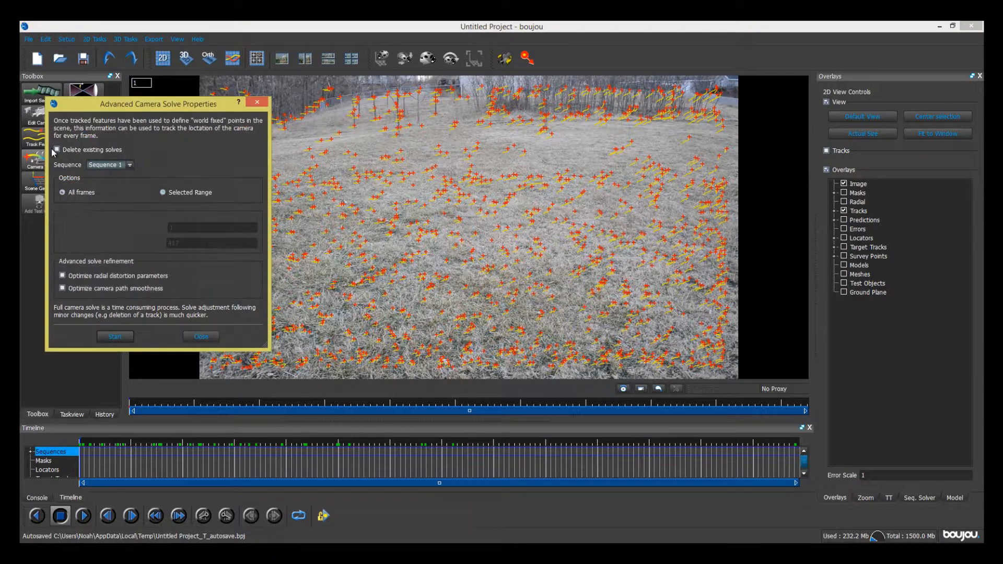
{"action": "left_click_drag", "start_coordinate": [125, 102], "coordinate": [484, 103]}
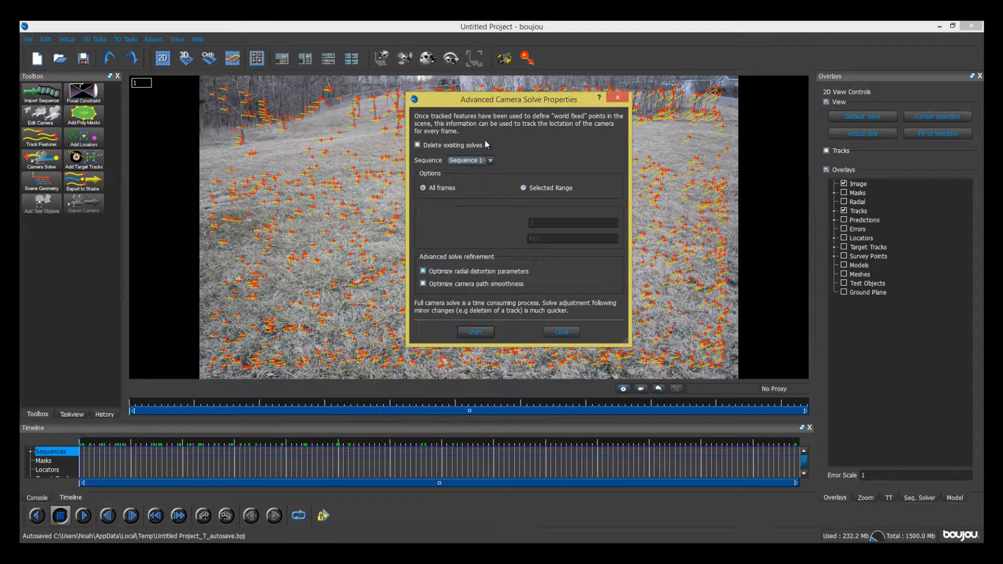
{"action": "left_click", "coordinate": [422, 284]}
{"action": "left_click", "coordinate": [475, 332]}
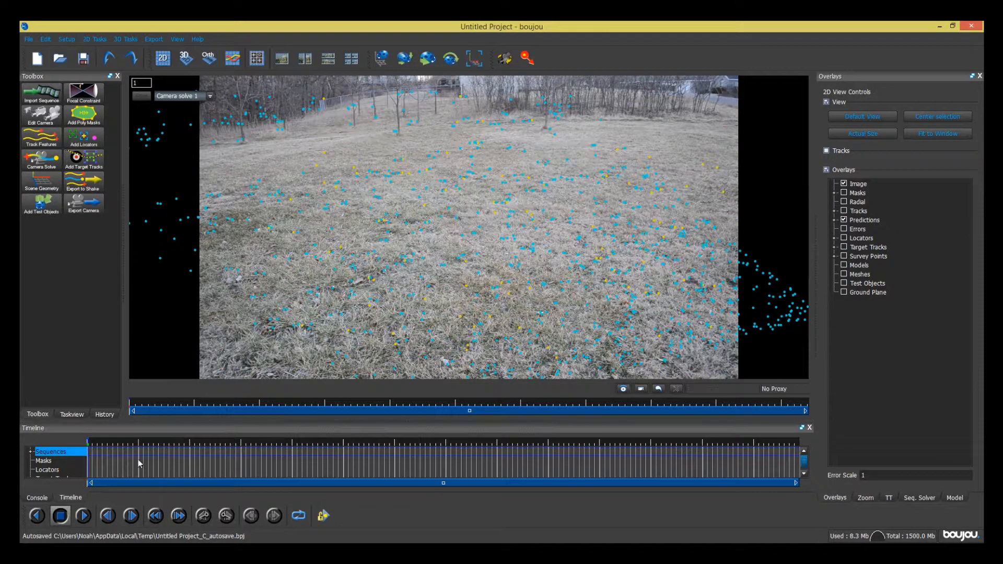
{"action": "left_click_drag", "start_coordinate": [105, 448], "coordinate": [81, 457]}
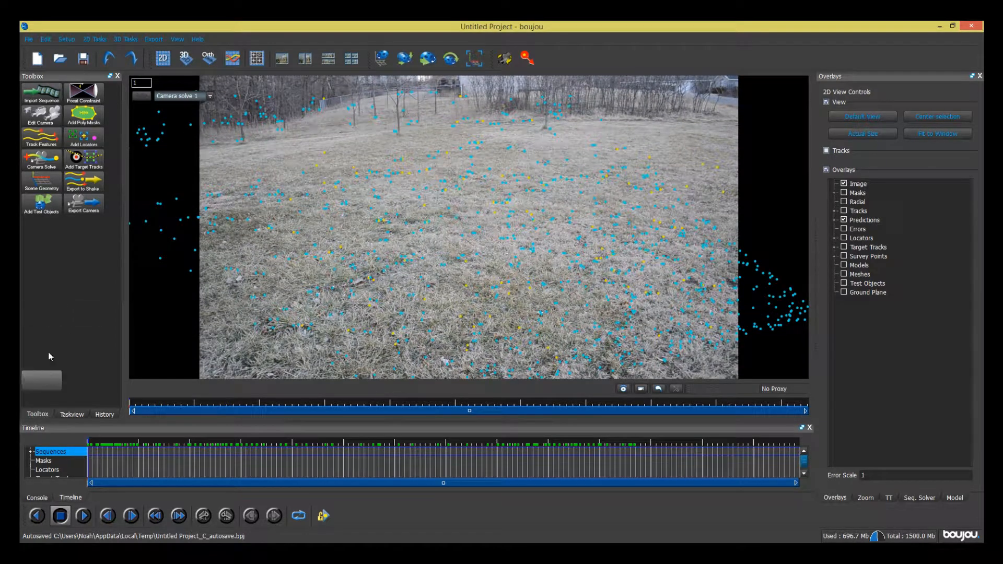
Add a coordinate frame hint to the scene geometry and set its type to z-axis
{"action": "left_click", "coordinate": [46, 184]}
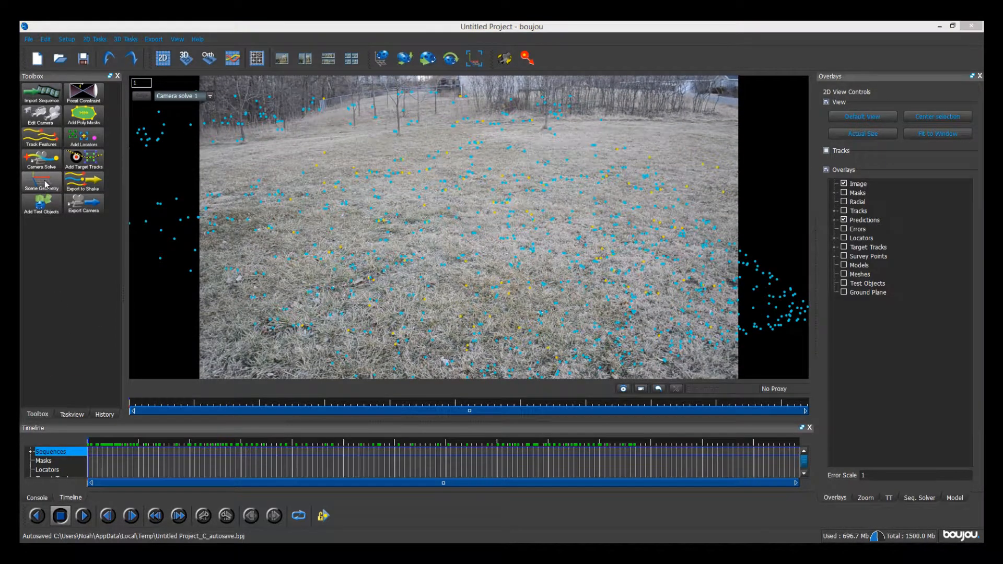
{"action": "left_click_drag", "start_coordinate": [87, 107], "coordinate": [693, 109]}
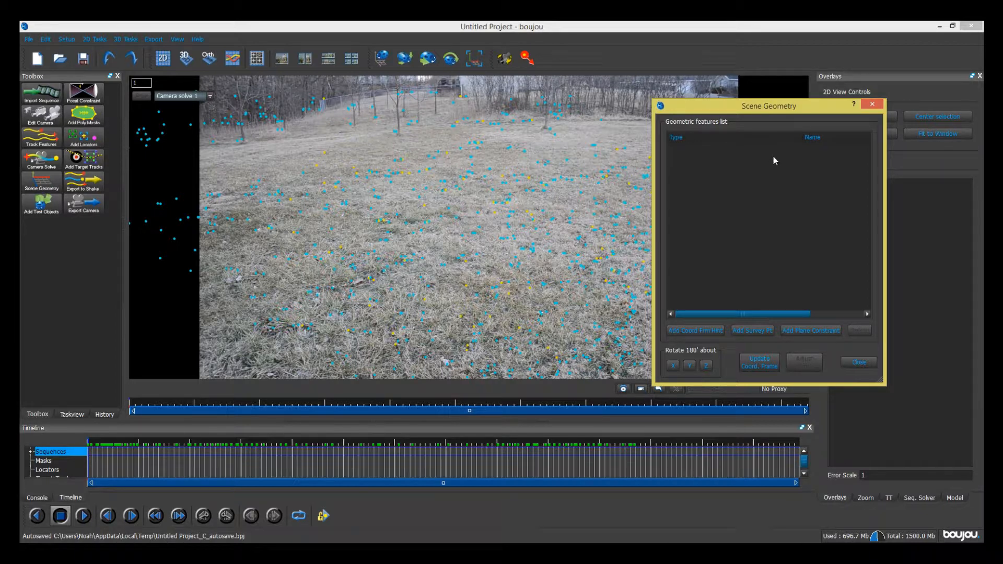
{"action": "left_click_drag", "start_coordinate": [729, 108], "coordinate": [171, 92]}
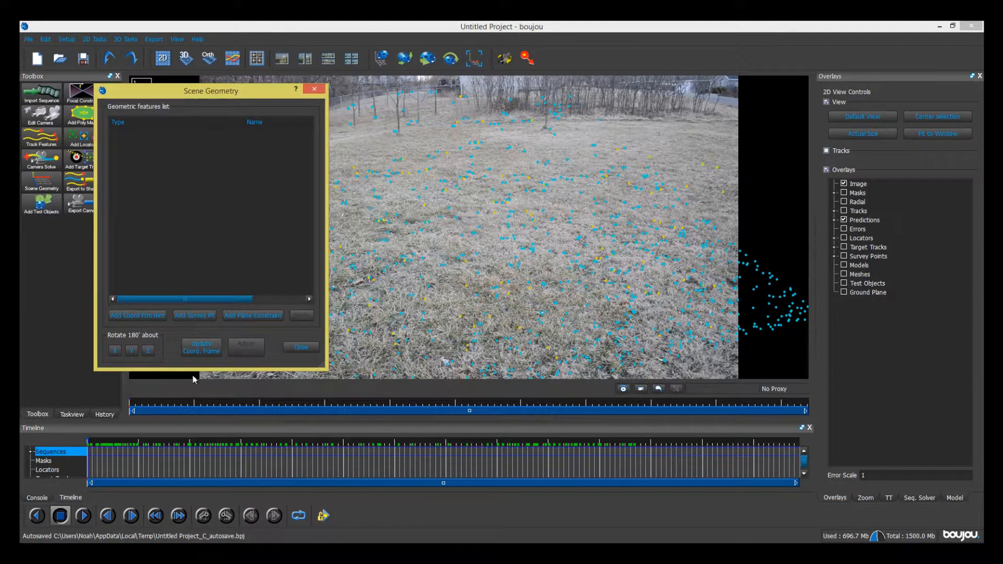
{"action": "left_click", "coordinate": [149, 316]}
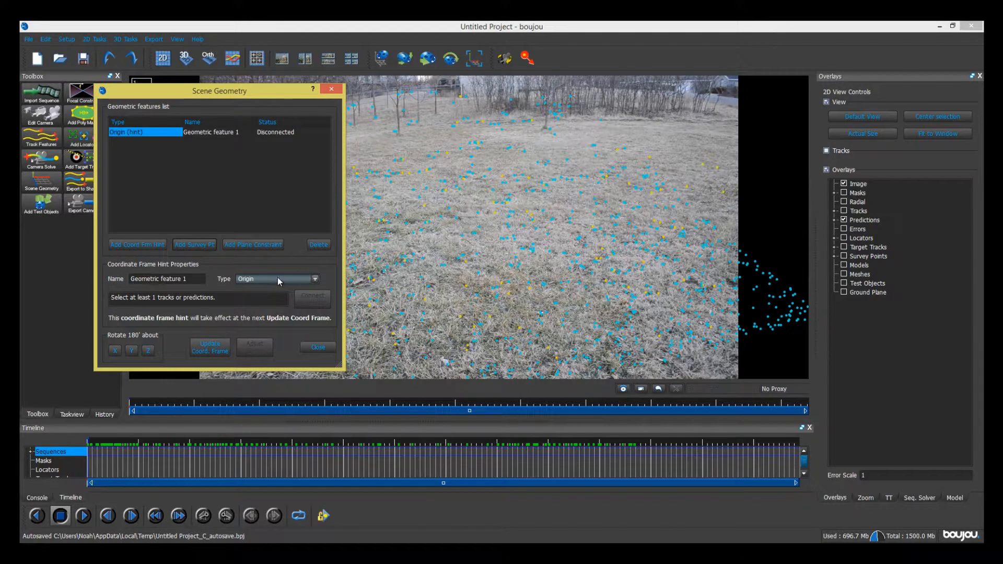
{"action": "left_click", "coordinate": [277, 277]}
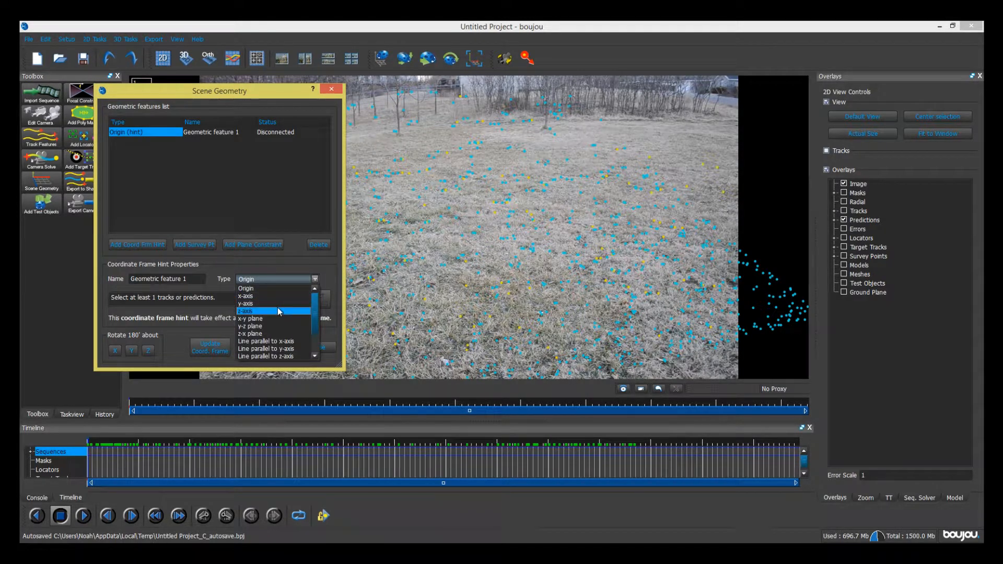
{"action": "left_click", "coordinate": [278, 311]}
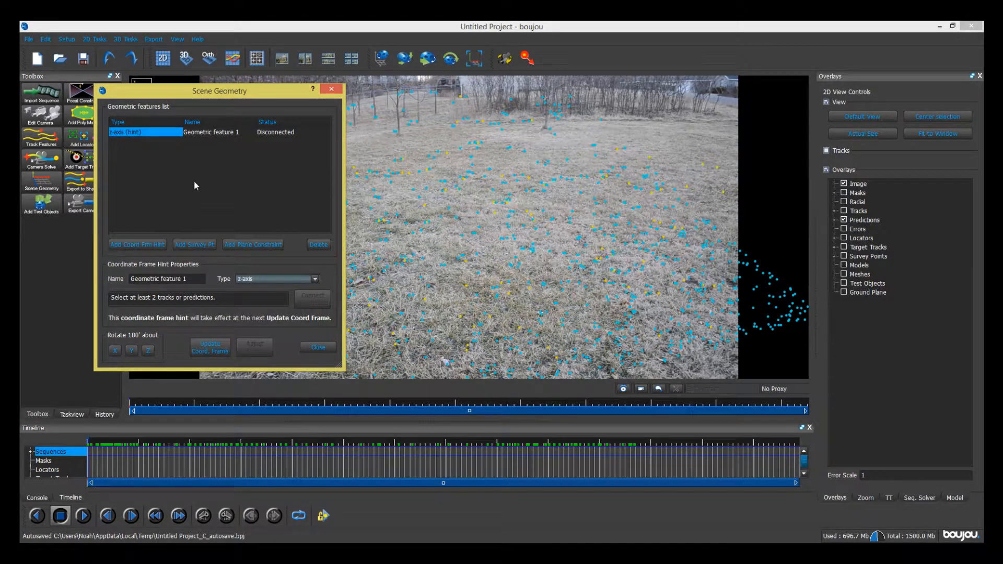
{"action": "left_click_drag", "start_coordinate": [196, 96], "coordinate": [151, 99]}
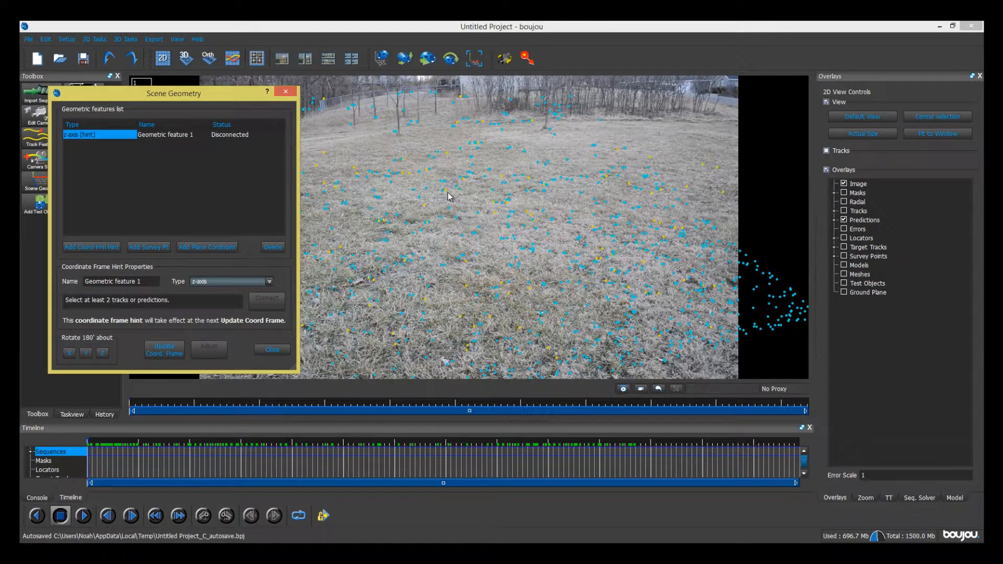
{"action": "scroll", "coordinate": [449, 196], "scroll_direction": "up", "scroll_amount": 1}
{"action": "scroll", "coordinate": [449, 196], "scroll_direction": "up", "scroll_amount": 2}
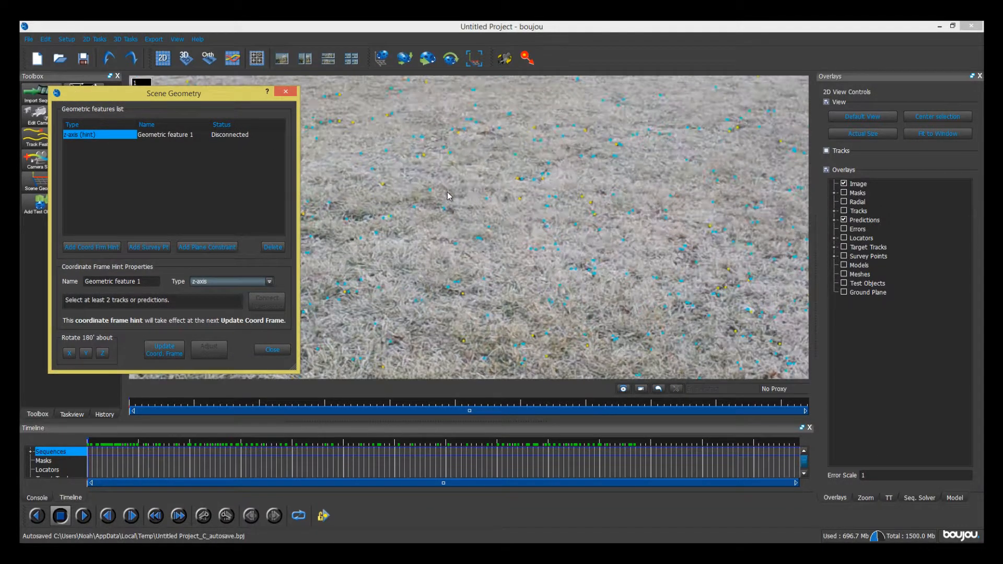
{"action": "scroll", "coordinate": [448, 196], "scroll_direction": "down", "scroll_amount": 8}
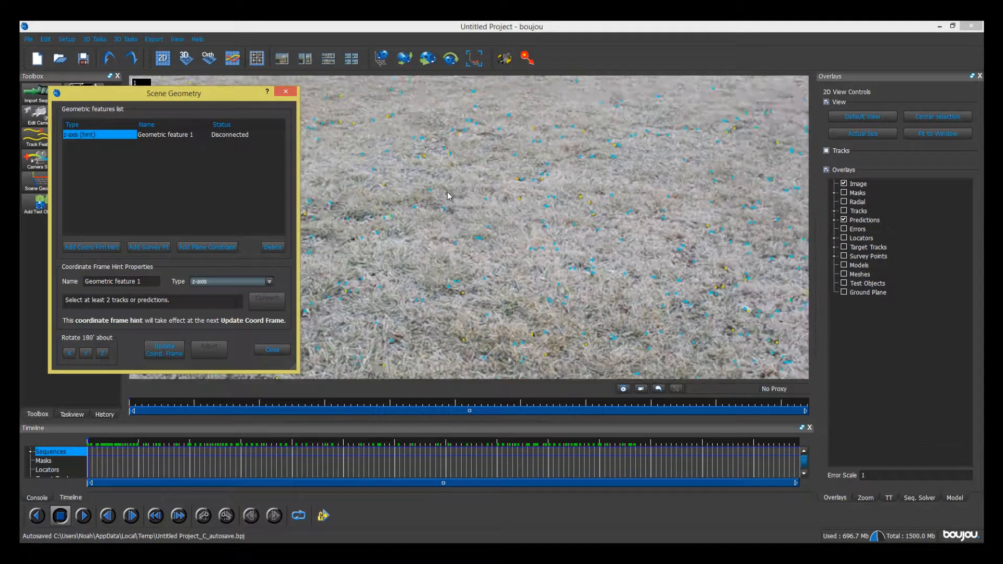
{"action": "scroll", "coordinate": [447, 197], "scroll_direction": "up", "scroll_amount": 2}
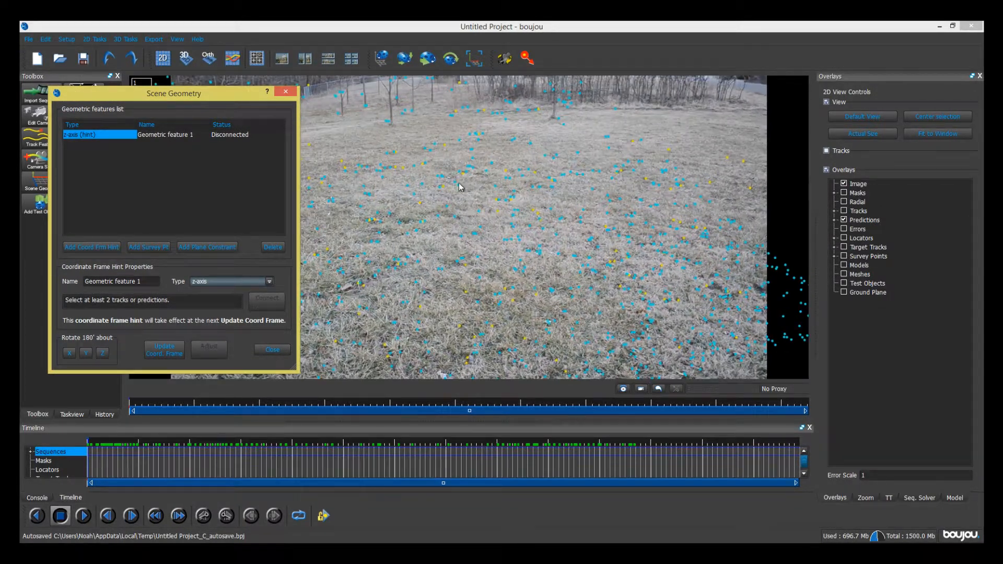
Connect the z-axis hint to two tracks lined up in depth, one far up the field and one nearer the camera
{"action": "left_click", "coordinate": [460, 139]}
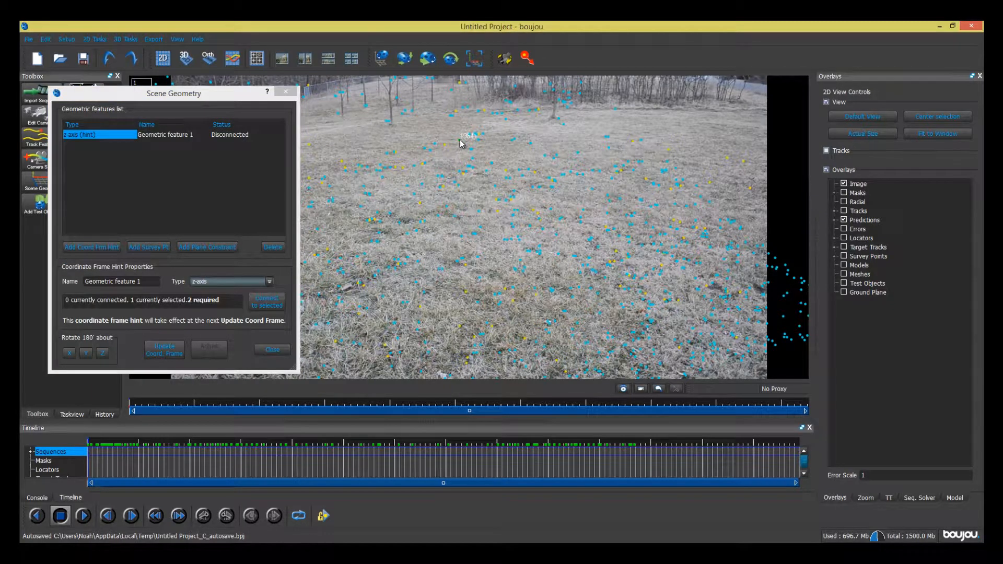
{"action": "left_click", "coordinate": [458, 261], "text": "shift"}
{"action": "left_click", "coordinate": [268, 301]}
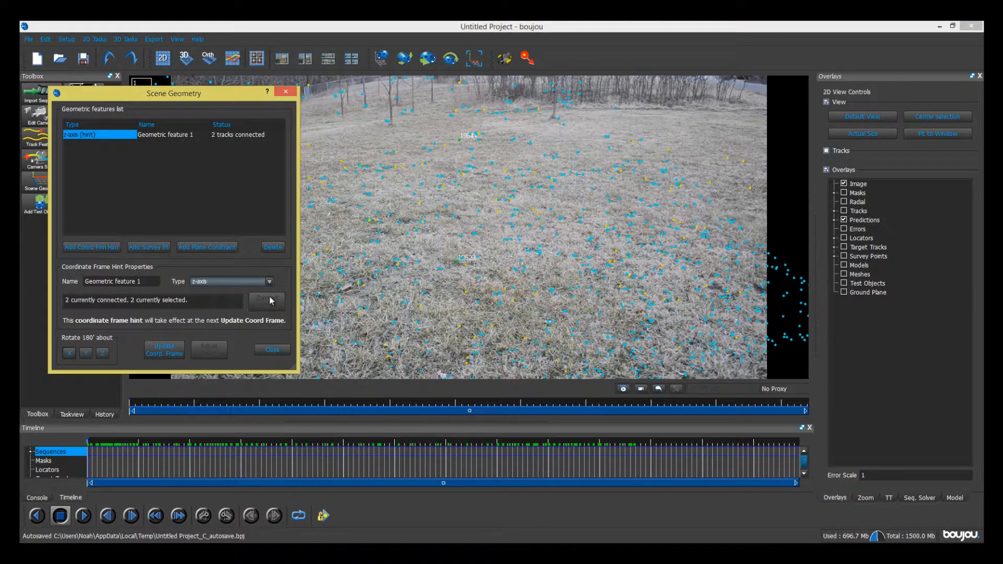
Add an x-axis coordinate frame hint and connect it to two tracks level with each other on opposite sides of the field
{"action": "left_click", "coordinate": [89, 248]}
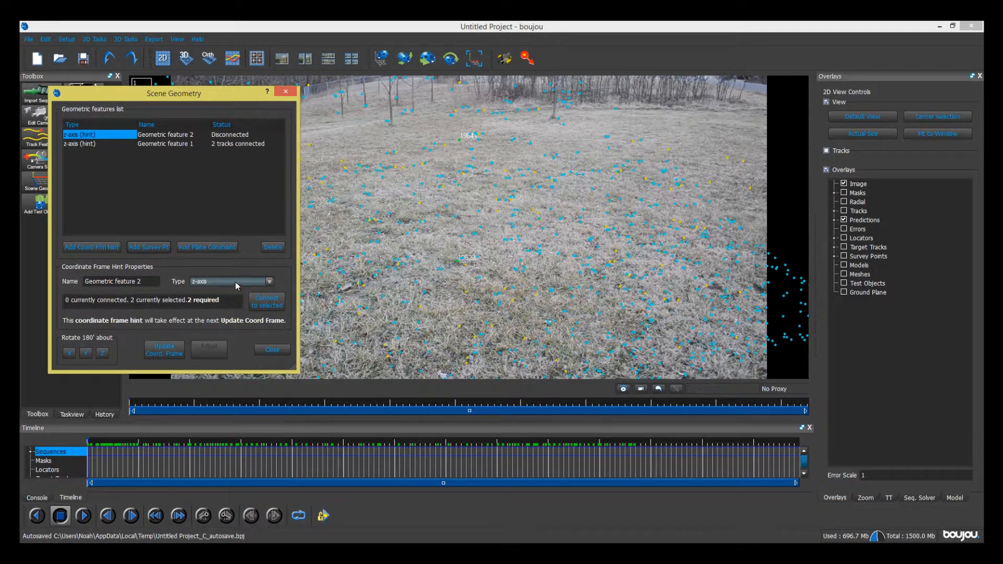
{"action": "left_click", "coordinate": [236, 281]}
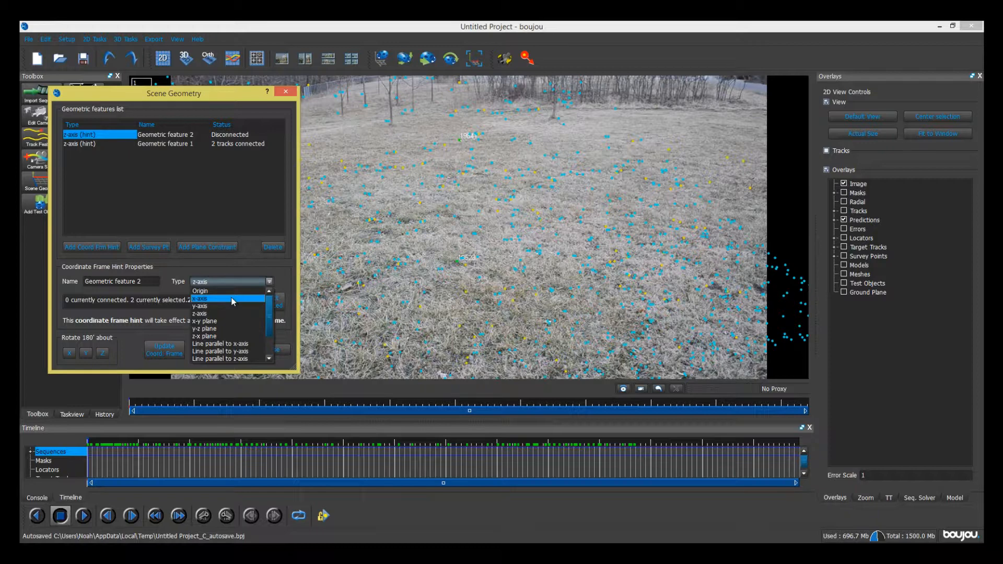
{"action": "left_click", "coordinate": [233, 300]}
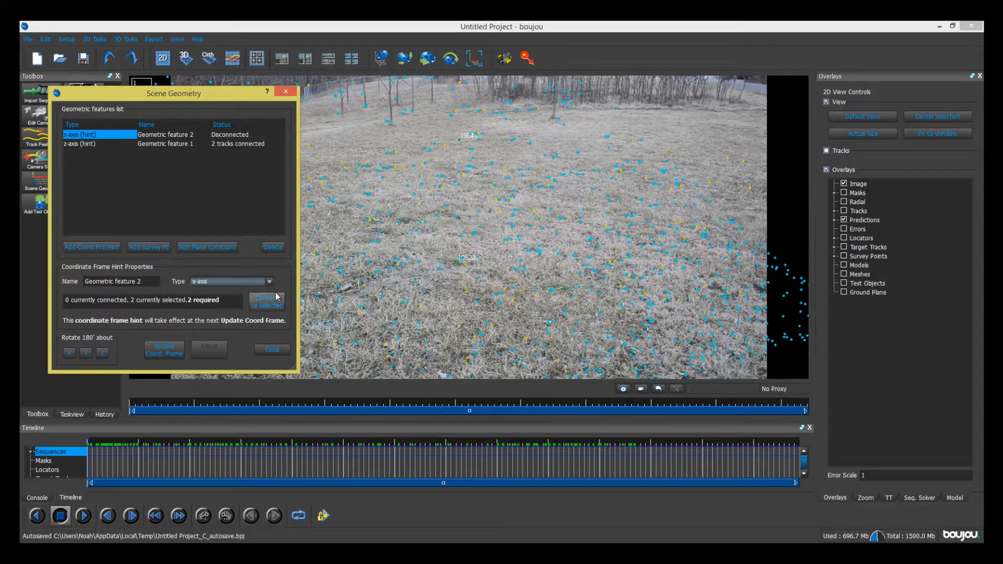
{"action": "left_click", "coordinate": [331, 203]}
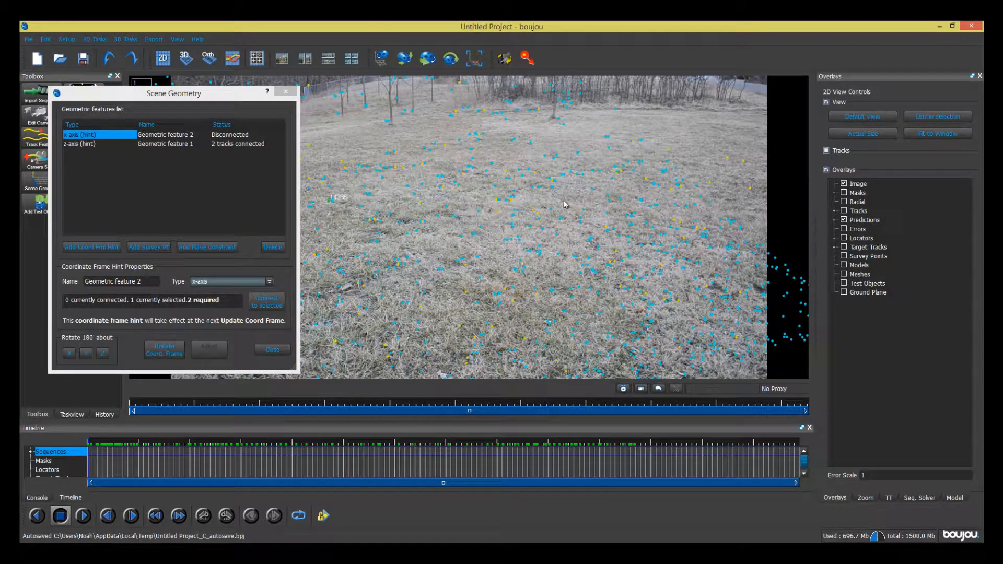
{"action": "left_click", "coordinate": [610, 201], "text": "ctrl"}
{"action": "left_click", "coordinate": [262, 299]}
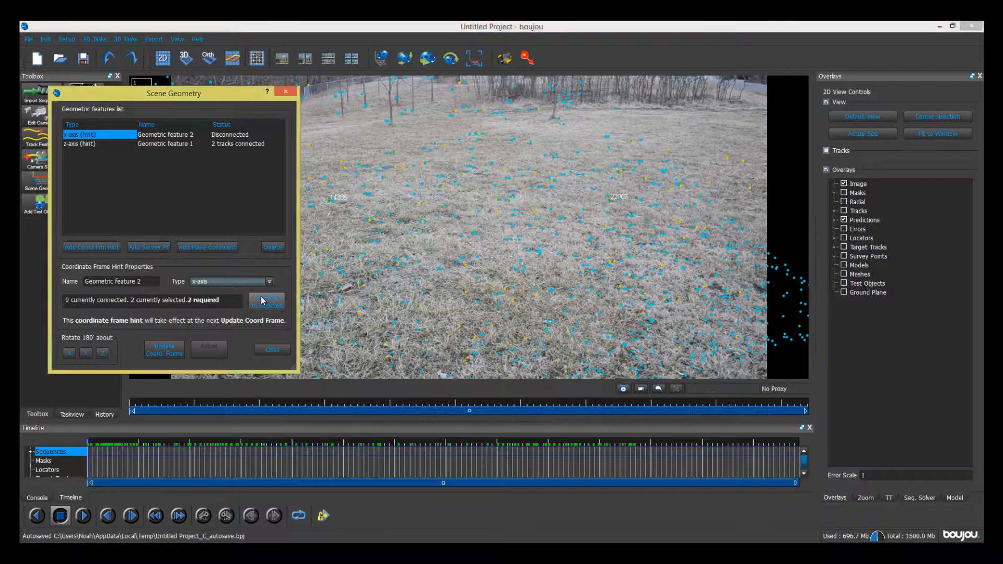
Add an Origin coordinate frame hint and connect it to a single track near where the two axes cross
{"action": "left_click", "coordinate": [100, 247]}
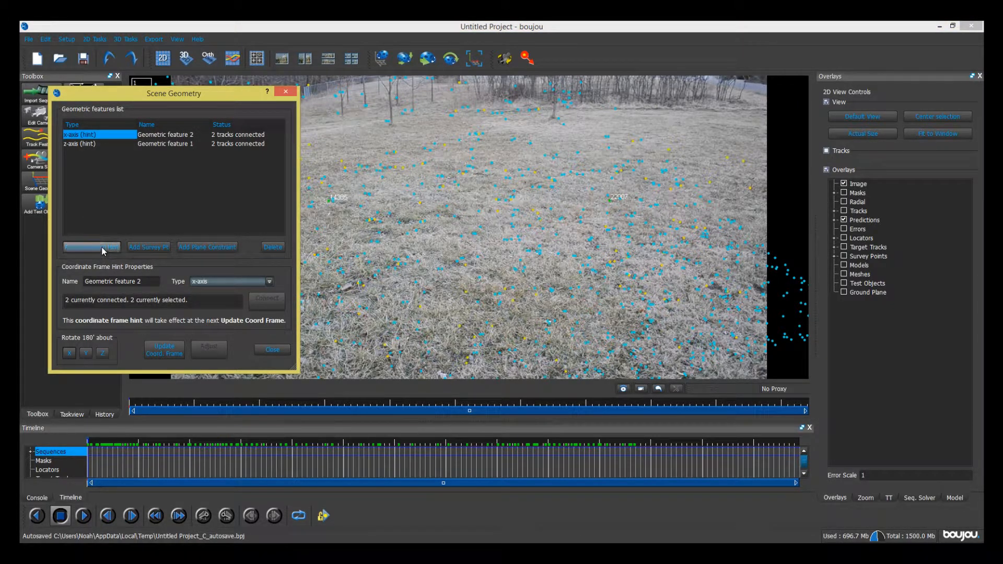
{"action": "left_click", "coordinate": [248, 284]}
{"action": "left_click", "coordinate": [233, 290]}
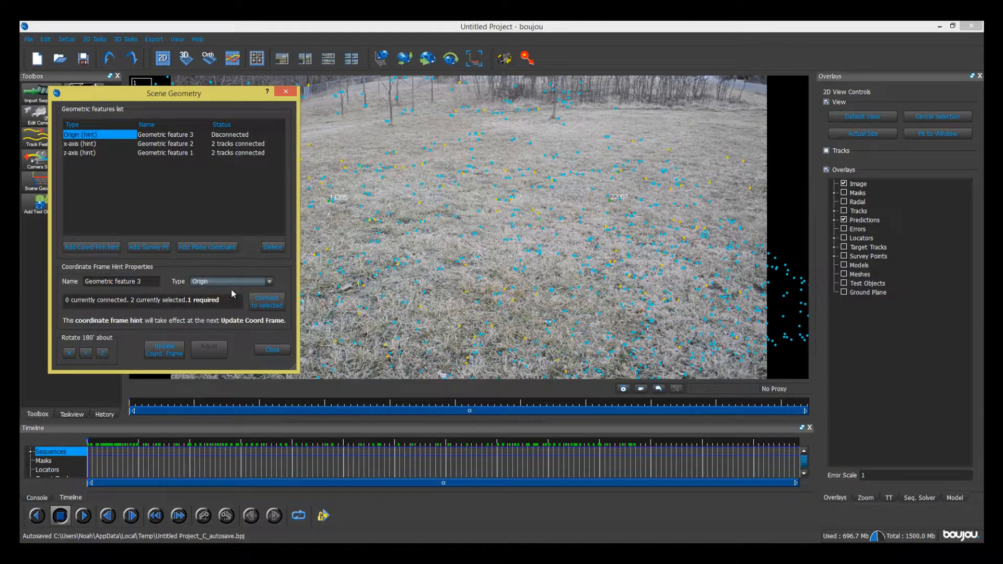
{"action": "left_click", "coordinate": [480, 216]}
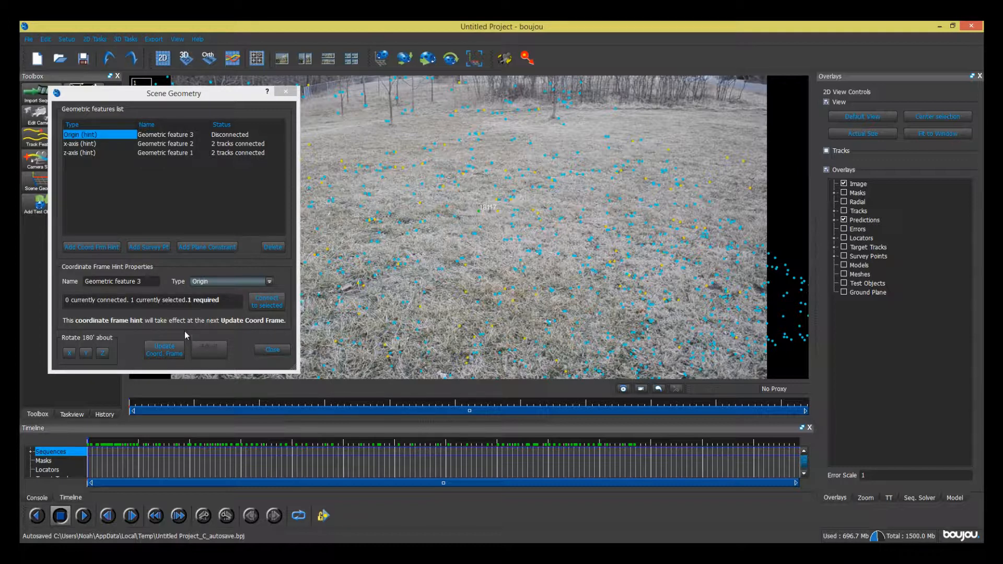
{"action": "left_click", "coordinate": [260, 305]}
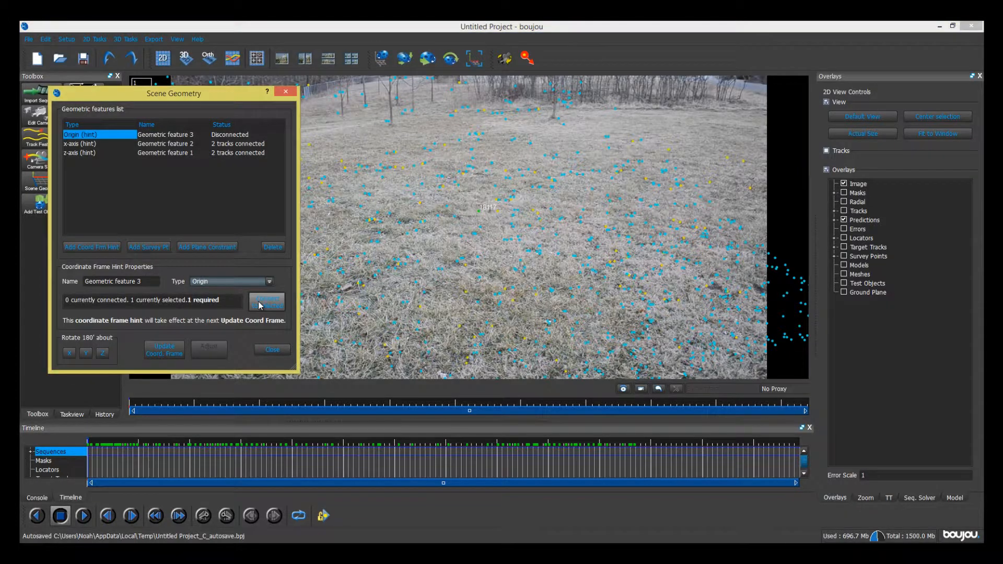
Update the coordinate frame from the hints, close the scene geometry settings and scrub the start of the footage
{"action": "left_click", "coordinate": [167, 347]}
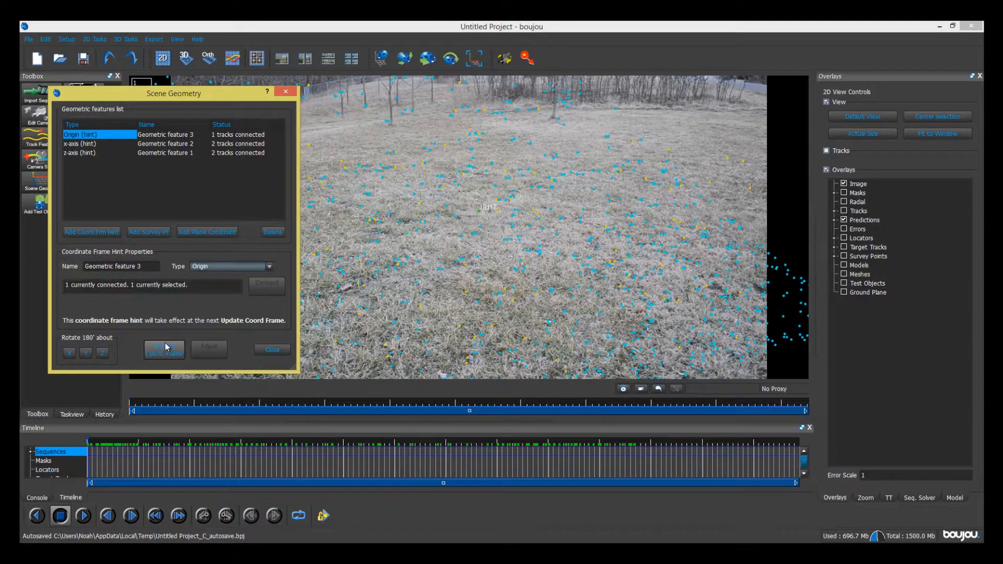
{"action": "left_click", "coordinate": [277, 351]}
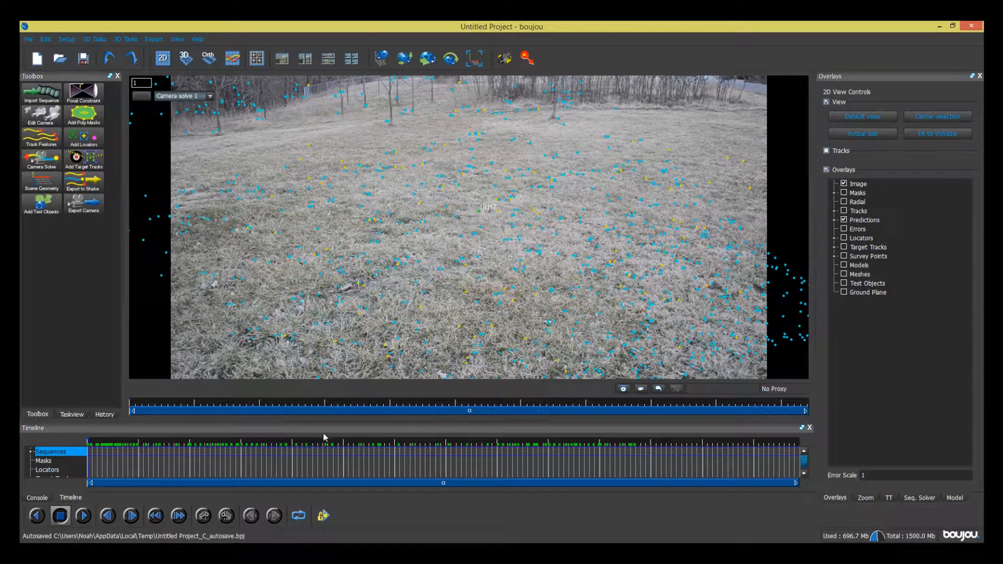
{"action": "left_click_drag", "start_coordinate": [118, 442], "coordinate": [76, 428]}
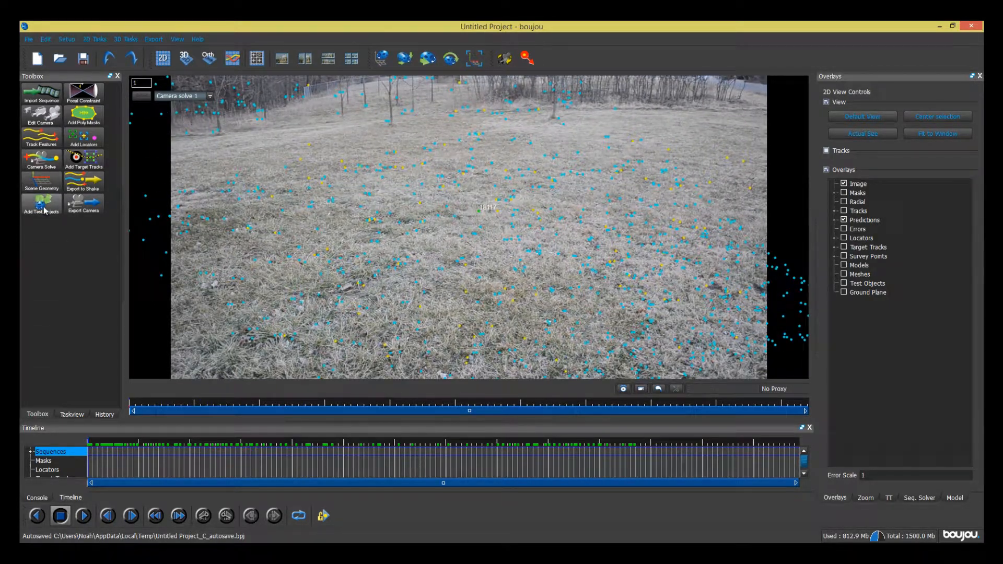
Add a solid Ladybird test object at 100% opacity to the scene with no alignment
{"action": "left_click", "coordinate": [58, 199]}
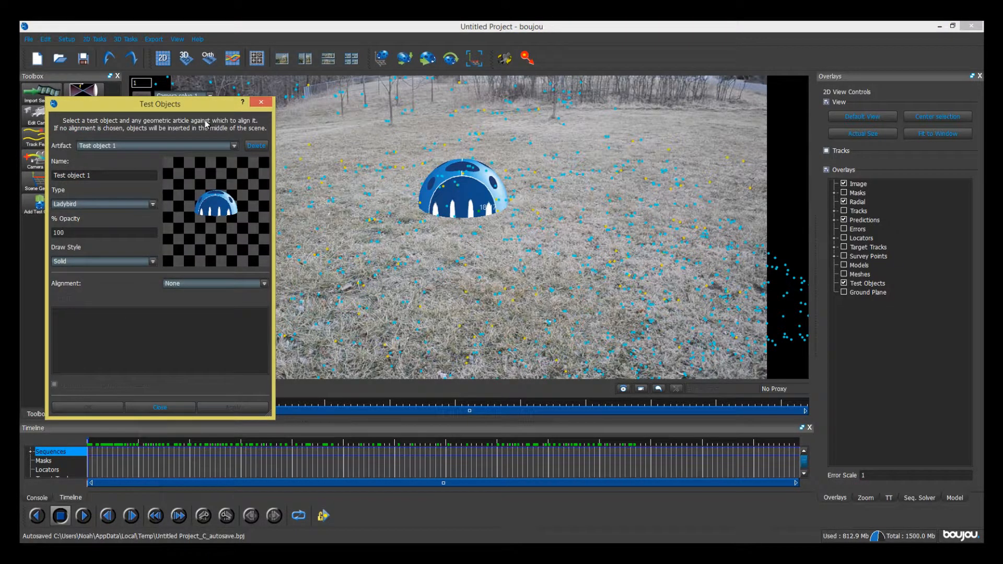
{"action": "left_click_drag", "start_coordinate": [199, 108], "coordinate": [737, 101]}
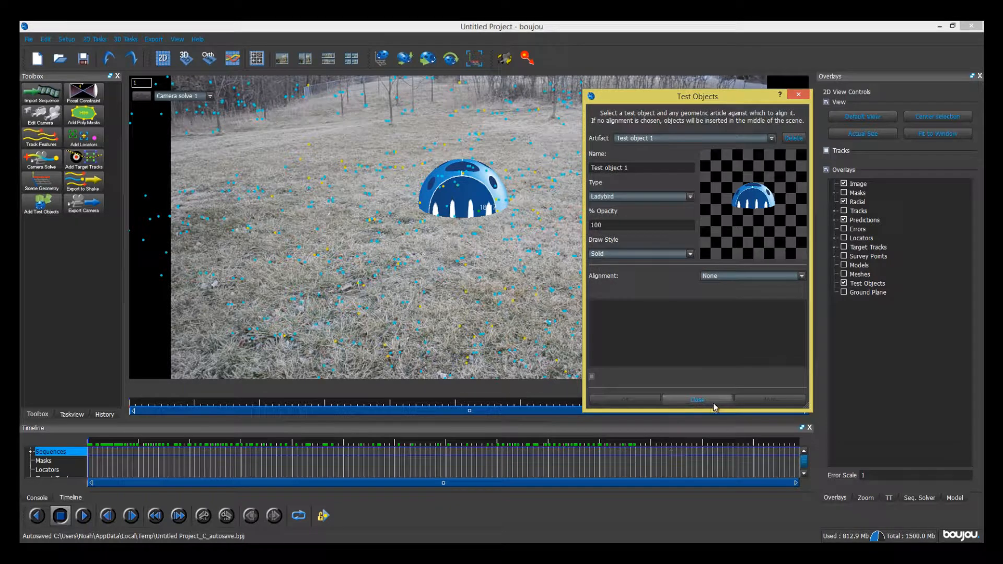
Preview the Cube, Plane and Pyramid types for the test object and set it back to Ladybird
{"action": "left_click", "coordinate": [669, 197]}
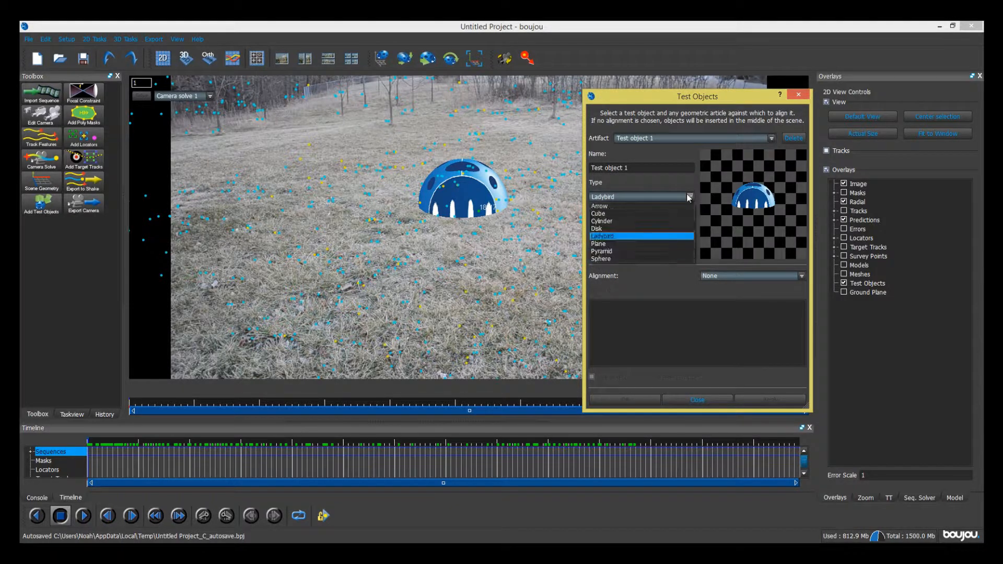
{"action": "left_click", "coordinate": [667, 214]}
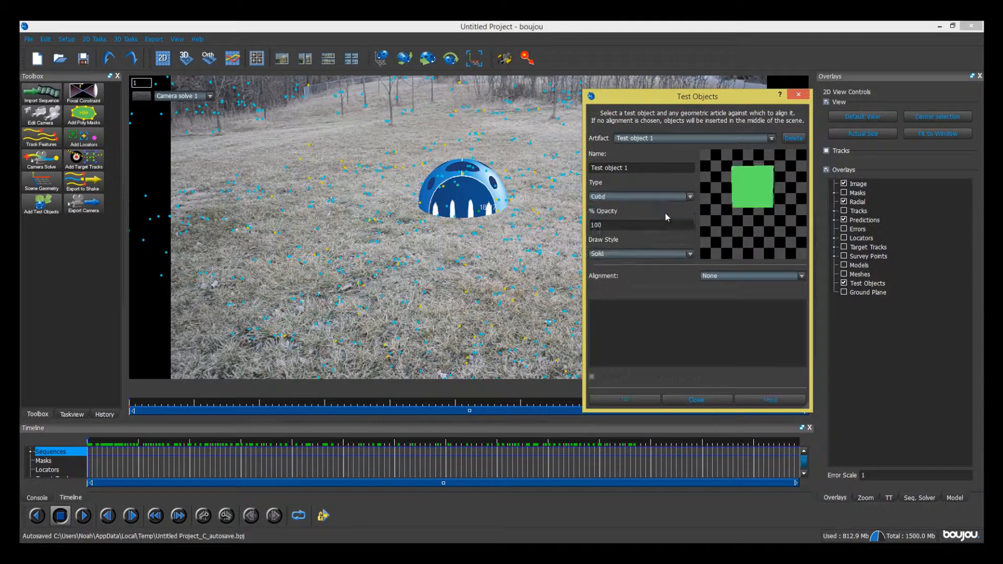
{"action": "left_click", "coordinate": [691, 197]}
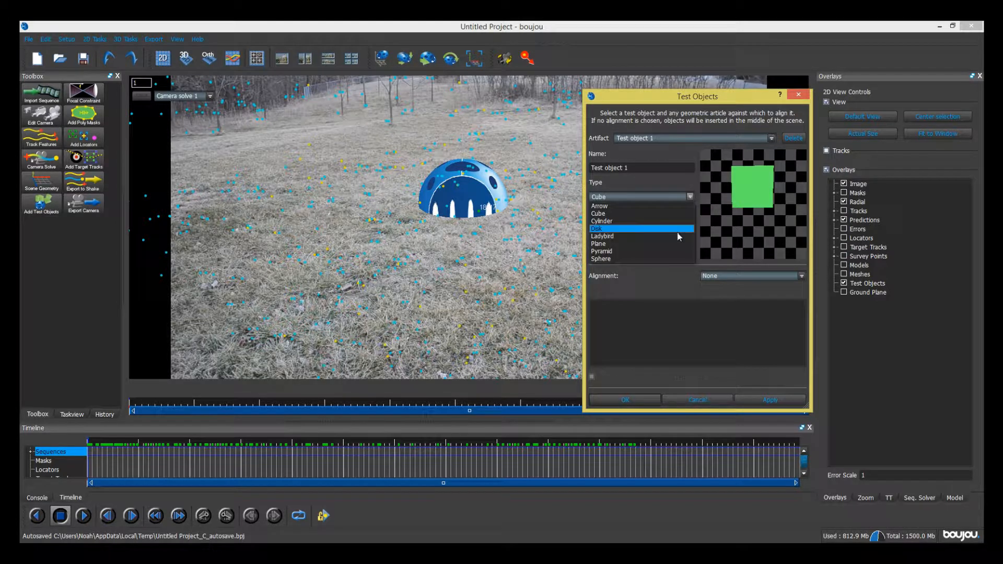
{"action": "left_click", "coordinate": [677, 238]}
{"action": "left_click", "coordinate": [691, 199]}
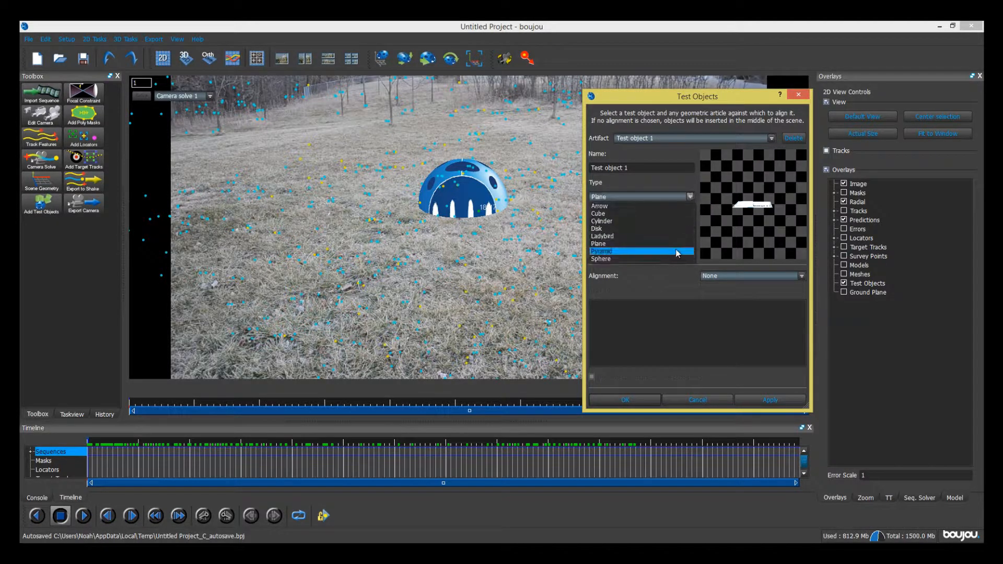
{"action": "left_click", "coordinate": [677, 252]}
{"action": "left_click", "coordinate": [691, 197]}
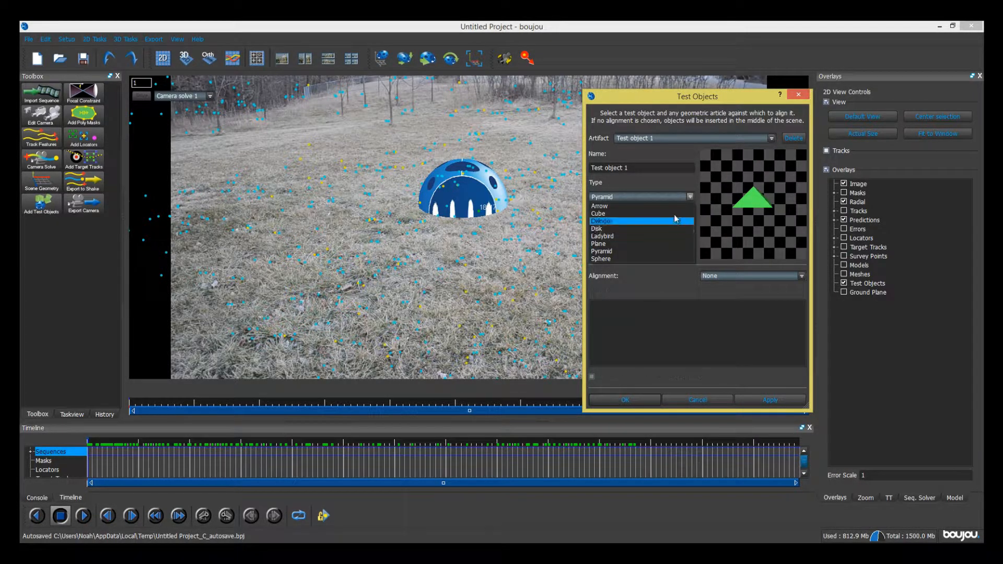
{"action": "left_click", "coordinate": [670, 238]}
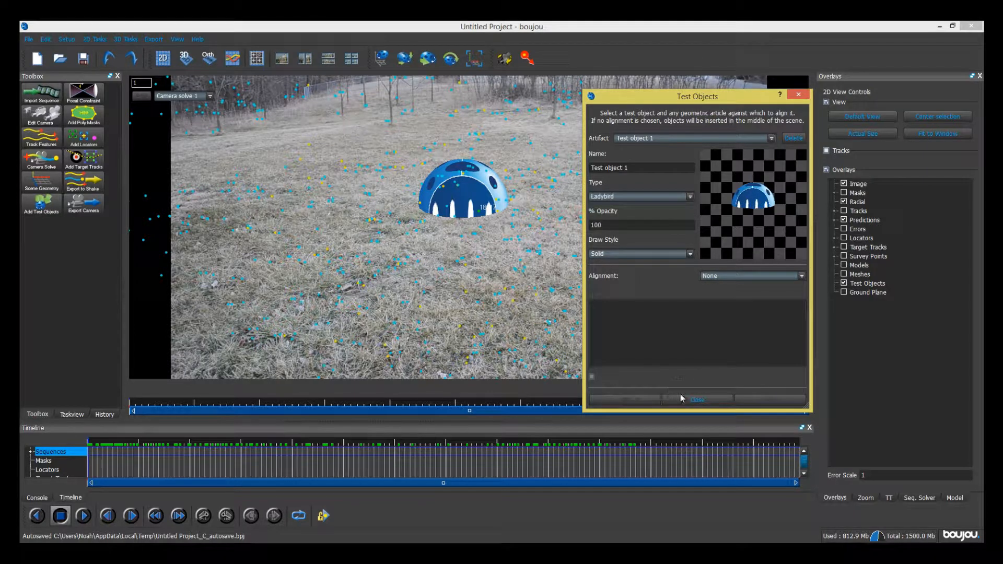
Close the test object settings and scrub through the footage to check how the ladybird sticks to the ground
{"action": "left_click", "coordinate": [682, 399]}
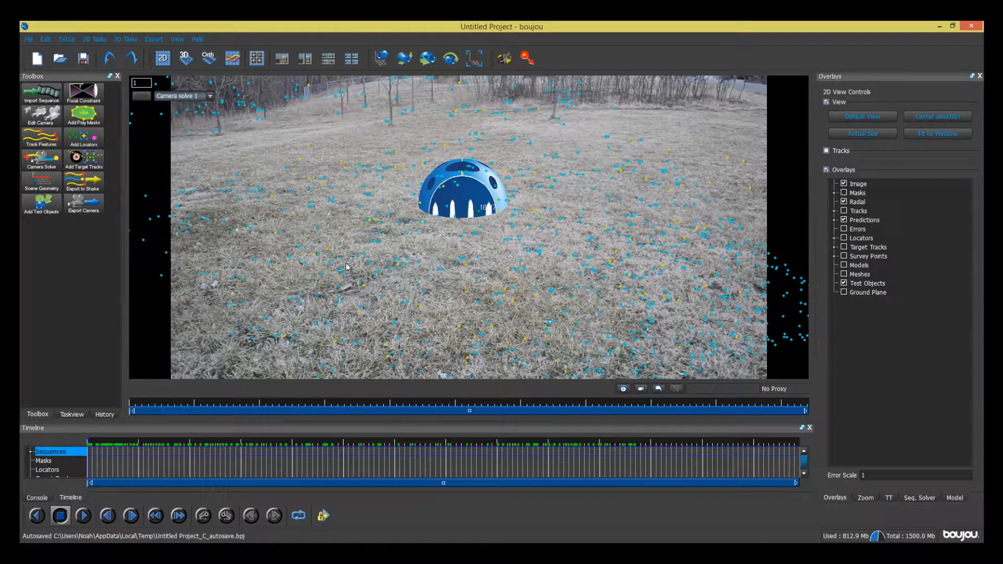
{"action": "left_click_drag", "start_coordinate": [120, 445], "coordinate": [85, 455]}
Review the properties of Camera 1 from the project's task list and close them
{"action": "left_click", "coordinate": [71, 415]}
{"action": "left_click", "coordinate": [42, 88]}
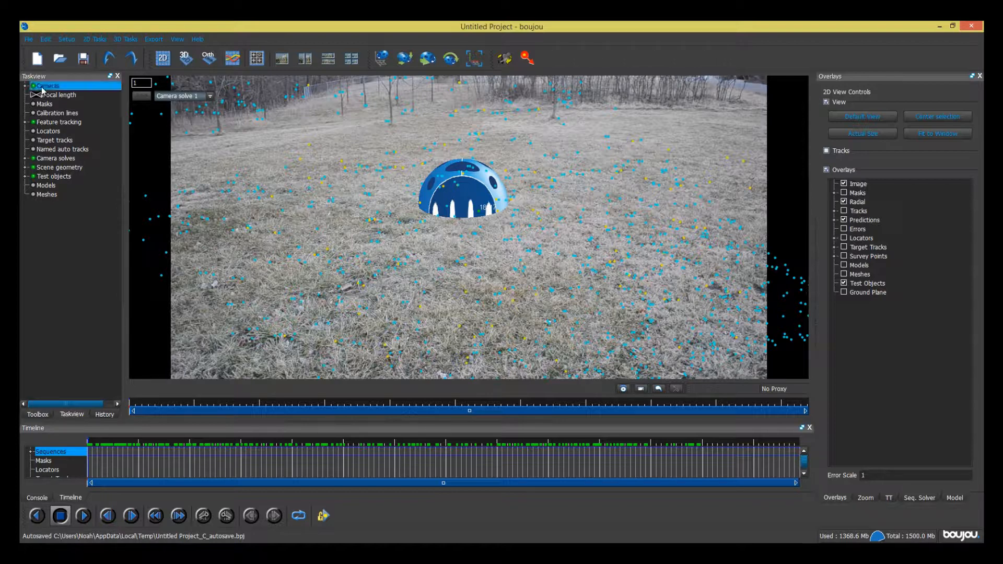
{"action": "double_click", "coordinate": [43, 88]}
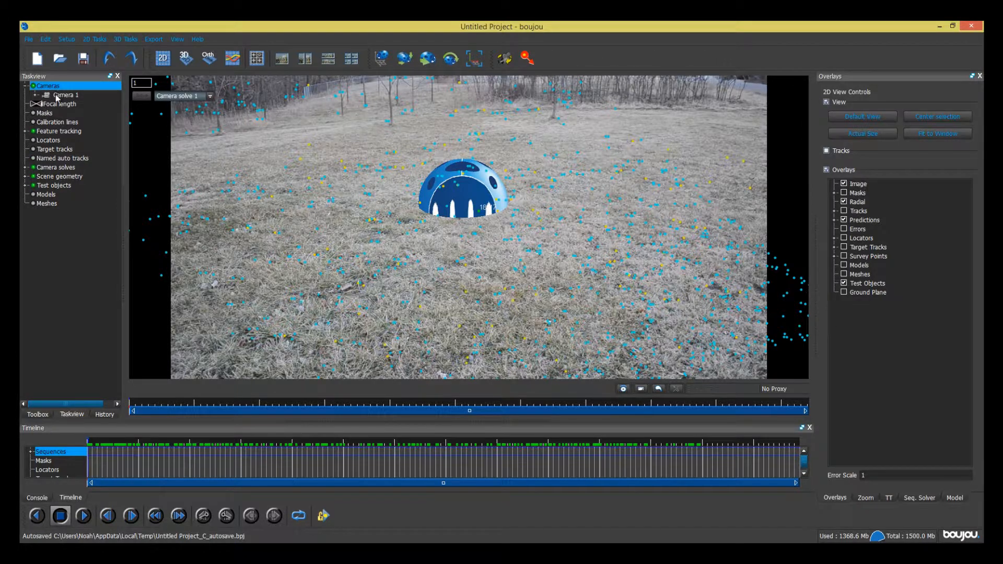
{"action": "double_click", "coordinate": [57, 98]}
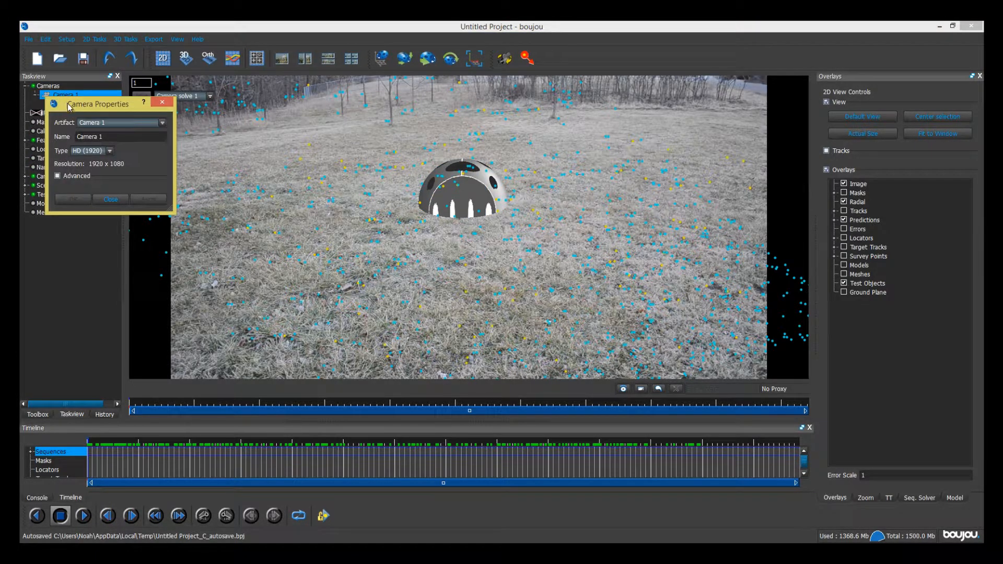
{"action": "left_click_drag", "start_coordinate": [75, 105], "coordinate": [165, 116]}
{"action": "left_click", "coordinate": [204, 207]}
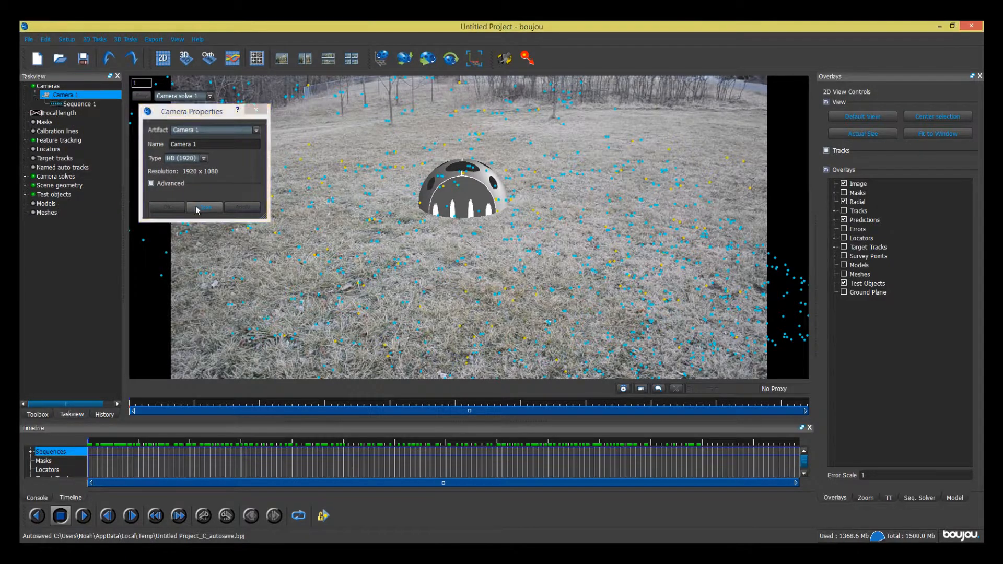
Set Sequence 1's frame rate to 23.976, apply it and scrub through the footage
{"action": "double_click", "coordinate": [72, 105]}
{"action": "left_click_drag", "start_coordinate": [428, 54], "coordinate": [654, 101]}
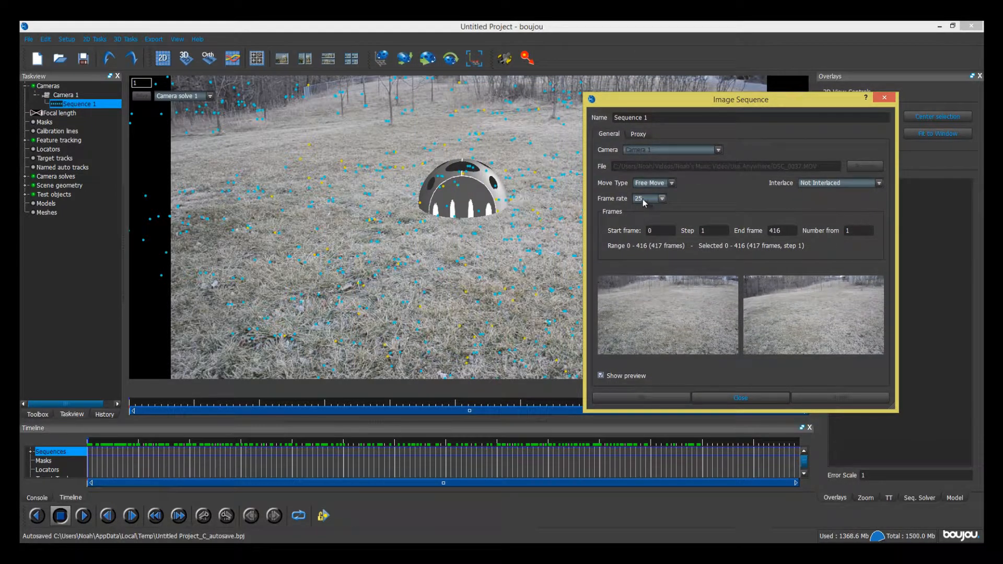
{"action": "left_click", "coordinate": [662, 199]}
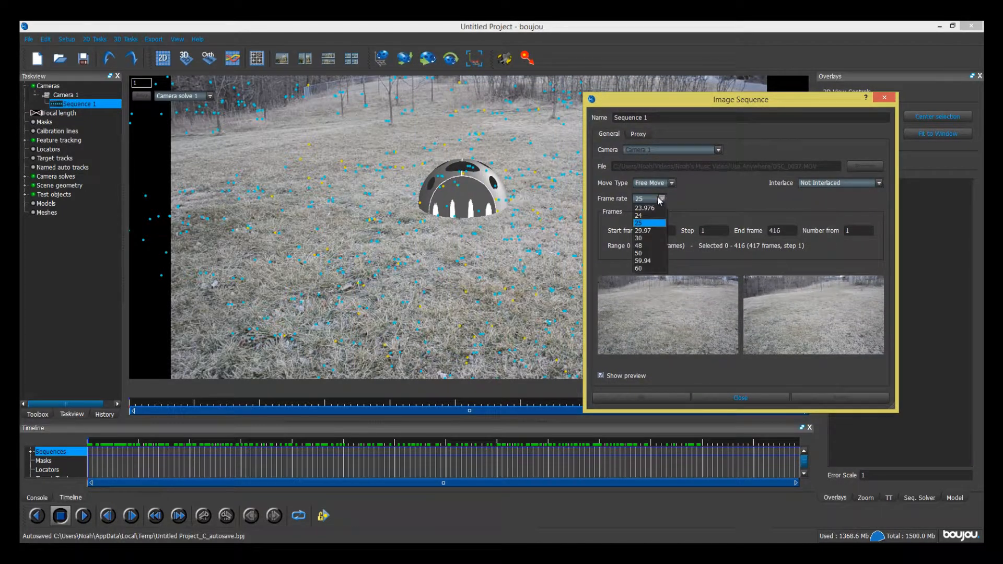
{"action": "left_click", "coordinate": [648, 208]}
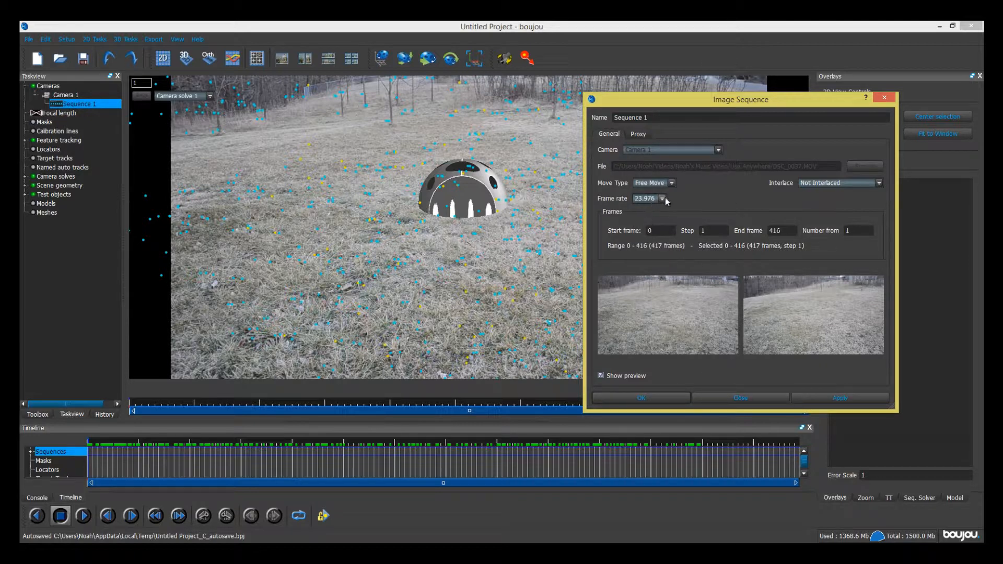
{"action": "left_click", "coordinate": [668, 400]}
{"action": "left_click_drag", "start_coordinate": [138, 450], "coordinate": [53, 458]}
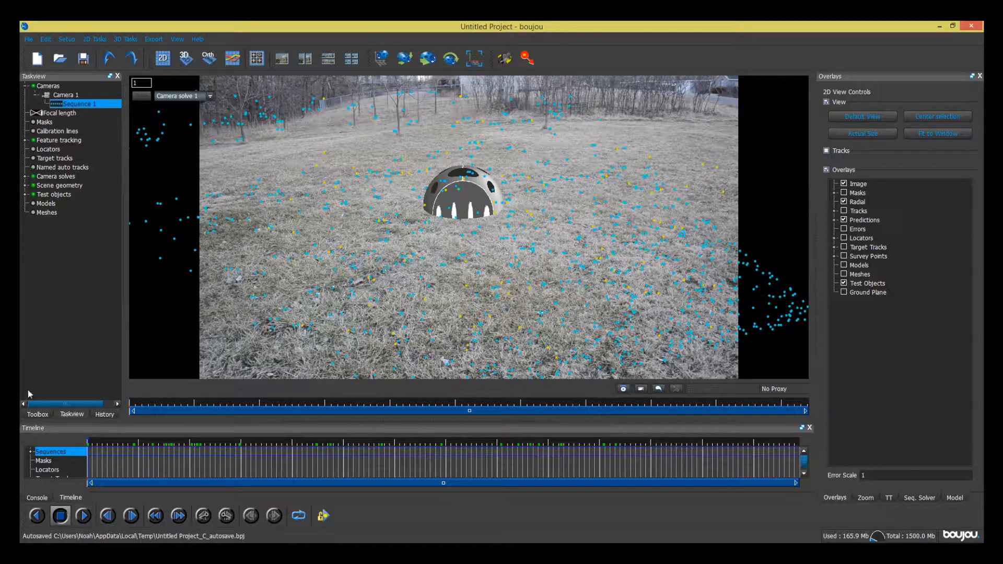
Return to the toolbox and start a camera export, moving its settings aside
{"action": "left_click", "coordinate": [37, 416]}
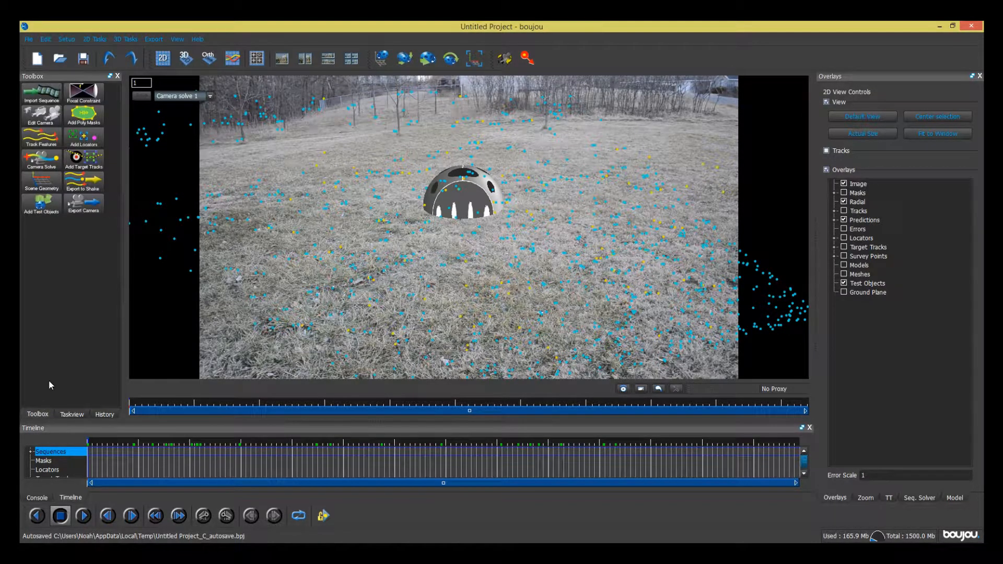
{"action": "left_click", "coordinate": [153, 39]}
{"action": "left_click", "coordinate": [161, 37]}
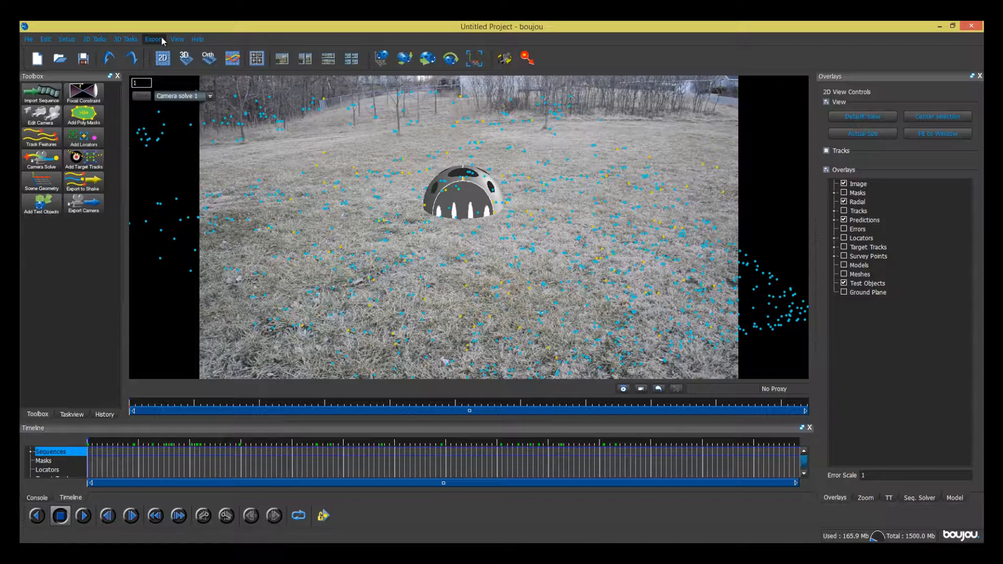
{"action": "left_click", "coordinate": [91, 202]}
{"action": "left_click_drag", "start_coordinate": [510, 158], "coordinate": [569, 86]}
{"action": "left_click_drag", "start_coordinate": [621, 110], "coordinate": [618, 123]}
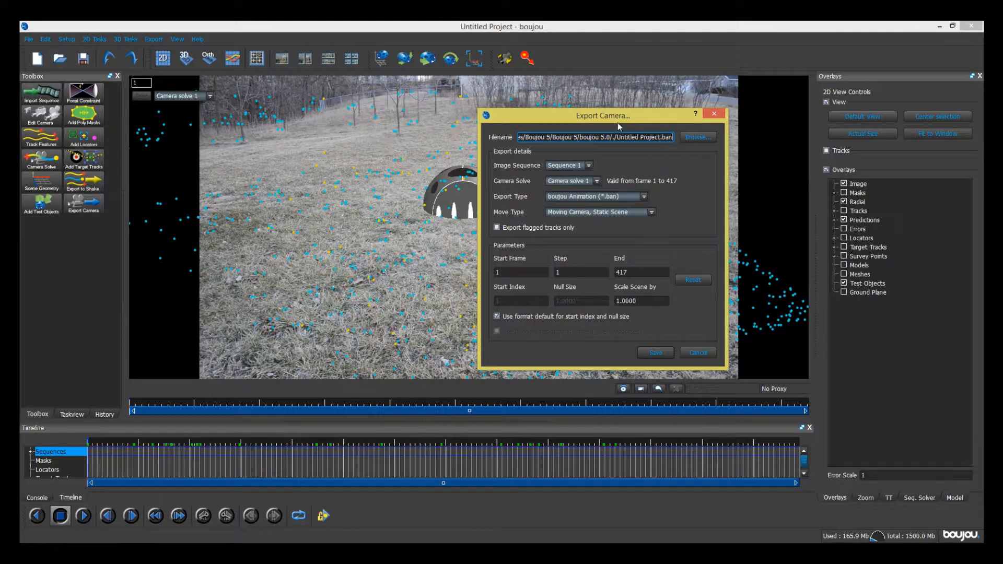
Set the export destination to a file named test on the Desktop
{"action": "left_click", "coordinate": [706, 137]}
{"action": "left_click", "coordinate": [697, 138]}
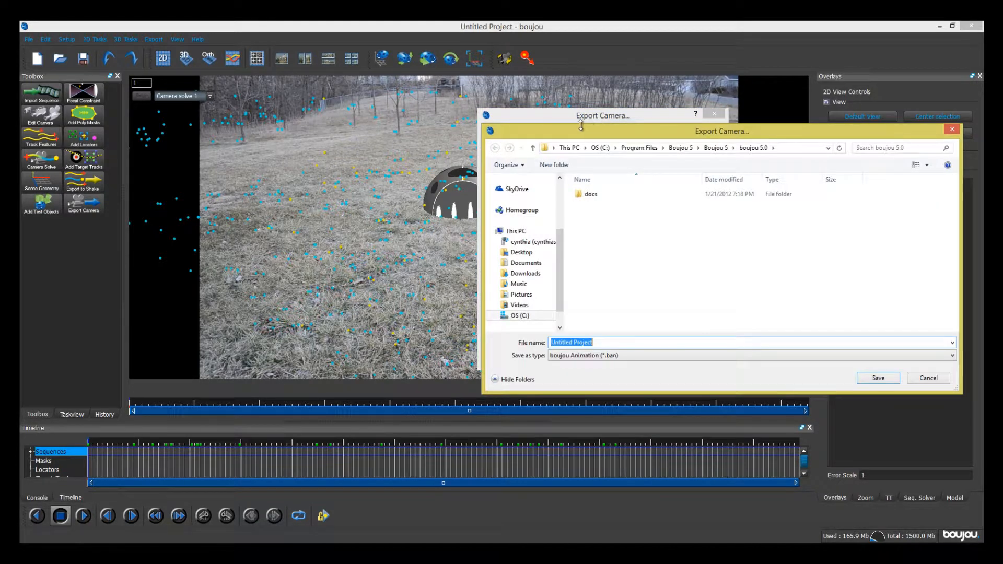
{"action": "left_click_drag", "start_coordinate": [581, 134], "coordinate": [486, 118]}
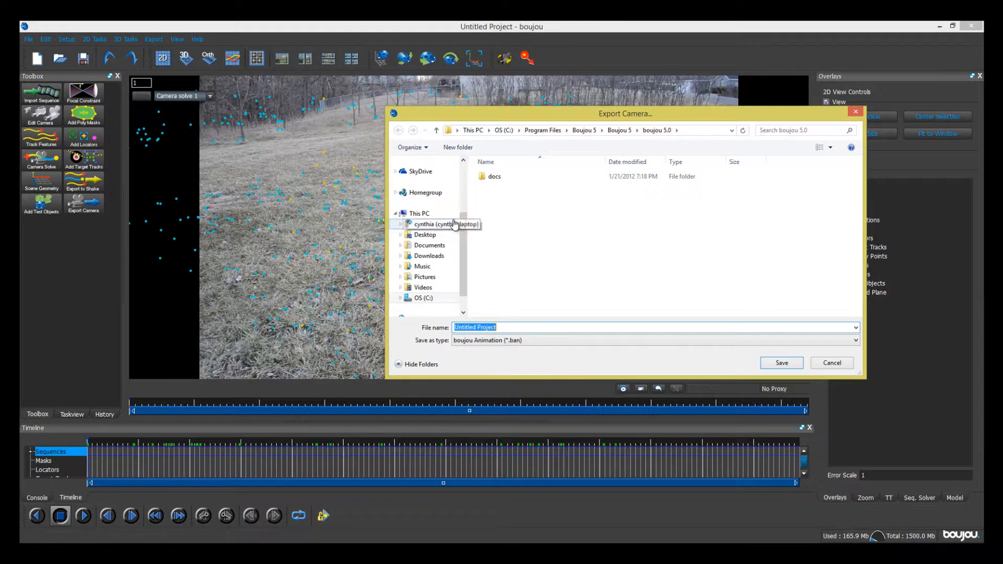
{"action": "scroll", "coordinate": [455, 220], "scroll_direction": "up", "scroll_amount": 3}
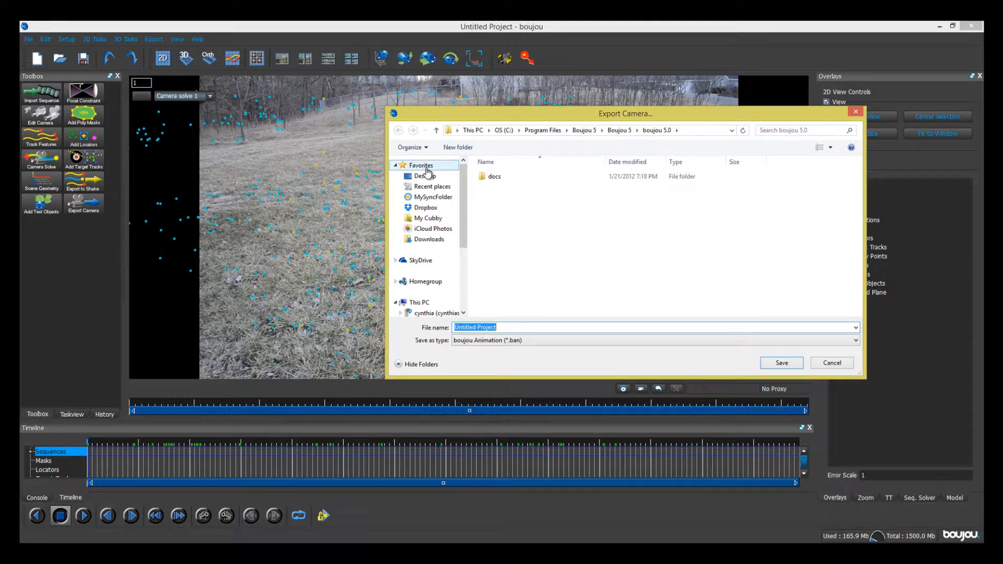
{"action": "left_click", "coordinate": [446, 178]}
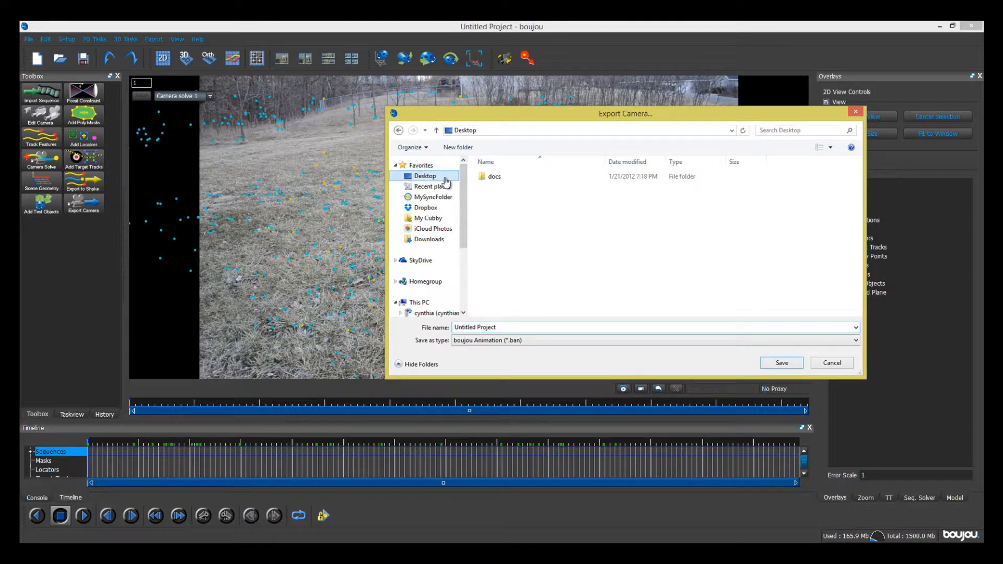
{"action": "left_click", "coordinate": [682, 326]}
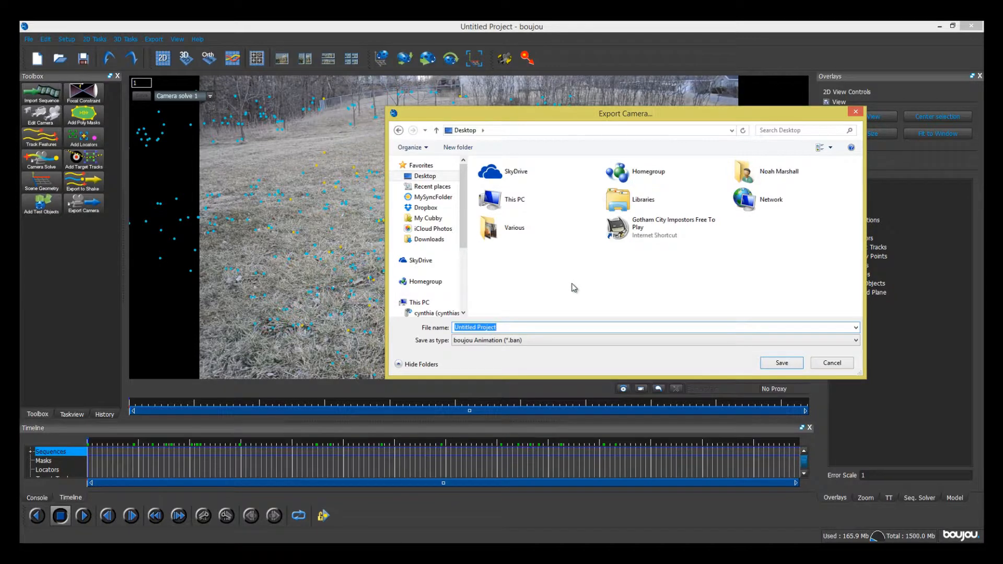
{"action": "type", "text": "test"}
{"action": "left_click", "coordinate": [768, 363]}
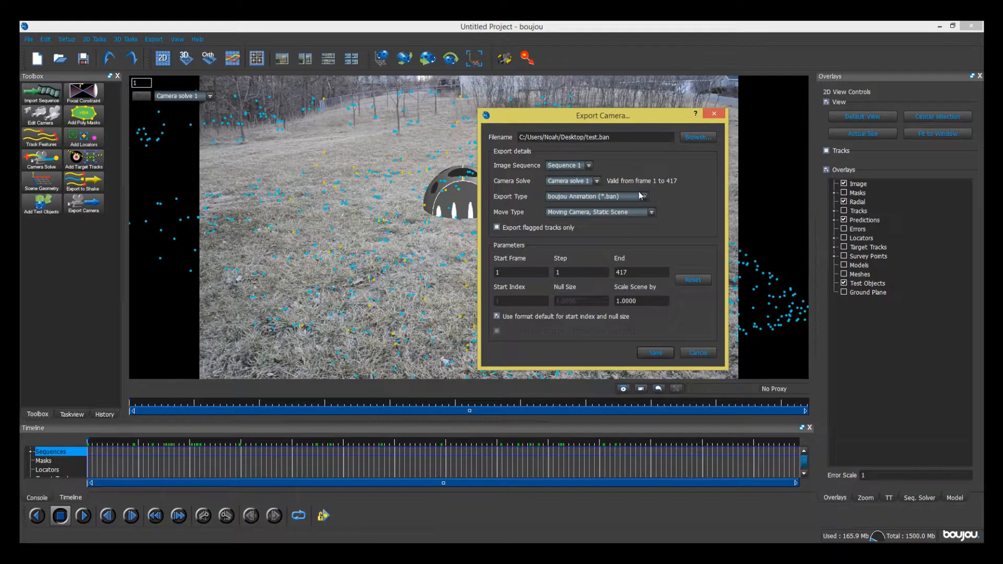
Export the camera as After Effects (Maya) (*.ma) with the scene scale kept at 1.0000, and scrub through the footage
{"action": "left_click", "coordinate": [643, 197]}
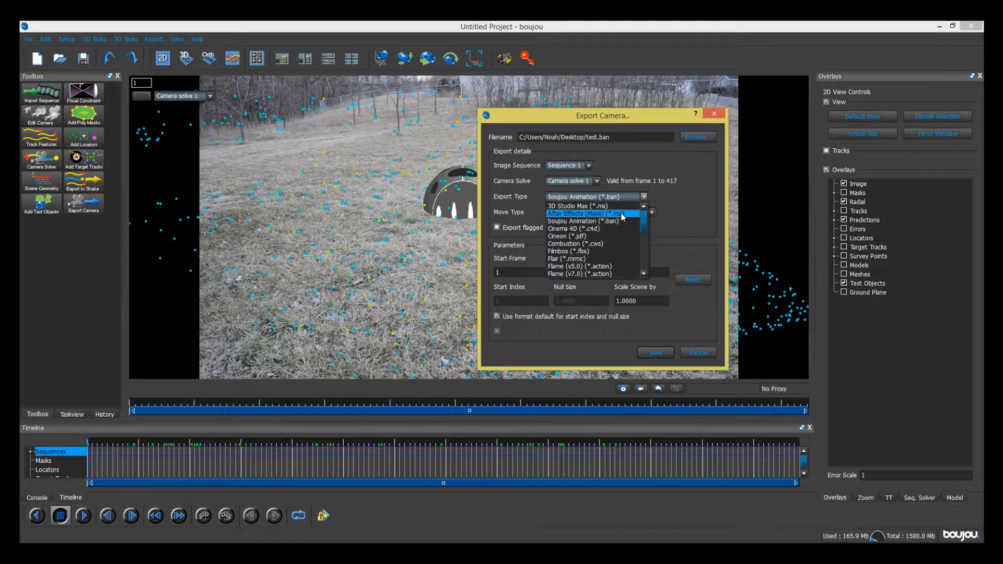
{"action": "left_click", "coordinate": [623, 214]}
{"action": "left_click", "coordinate": [644, 199]}
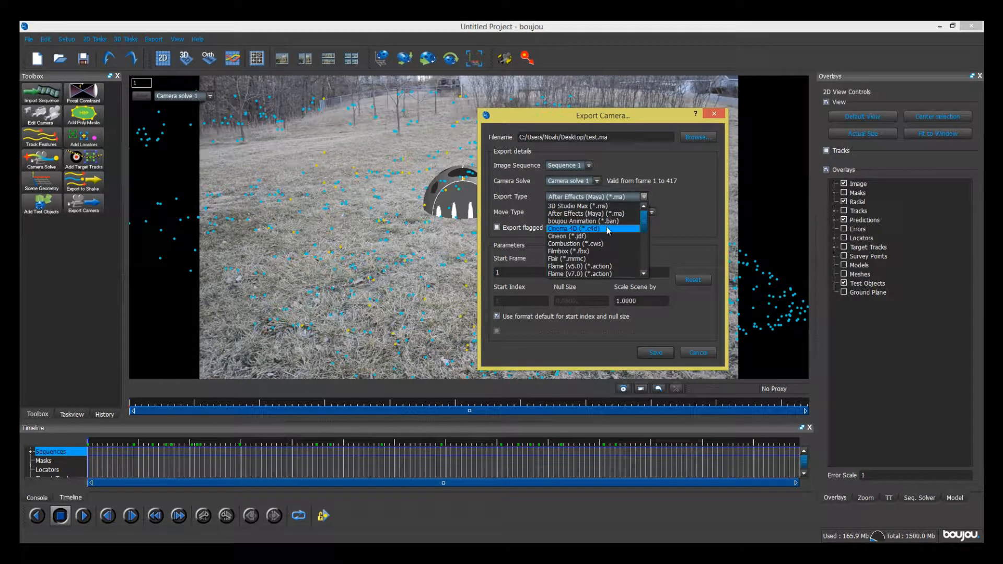
{"action": "left_click", "coordinate": [655, 196]}
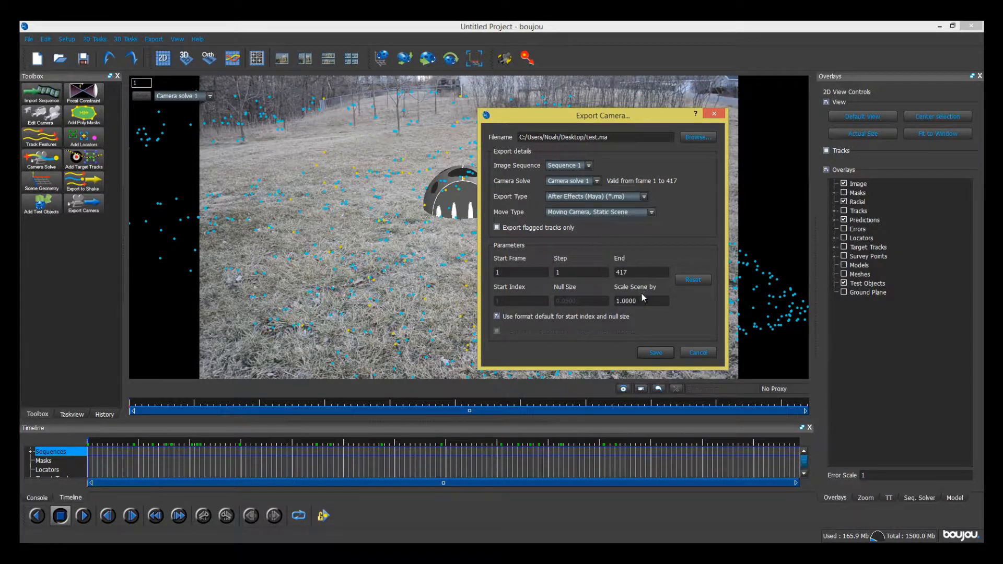
{"action": "left_click_drag", "start_coordinate": [638, 303], "coordinate": [596, 308]}
{"action": "left_click", "coordinate": [653, 353]}
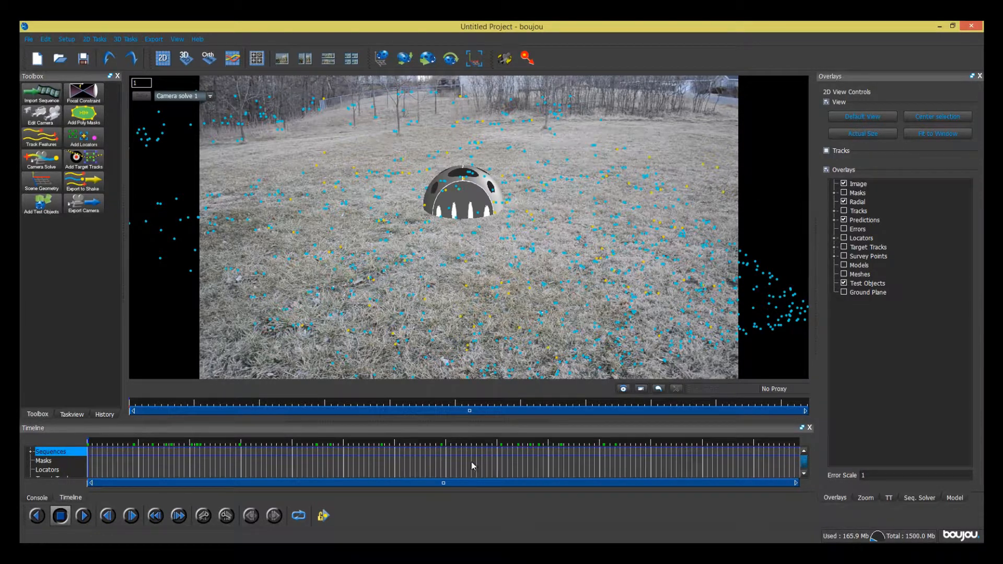
{"action": "left_click", "coordinate": [368, 446]}
{"action": "left_click_drag", "start_coordinate": [454, 447], "coordinate": [96, 447]}
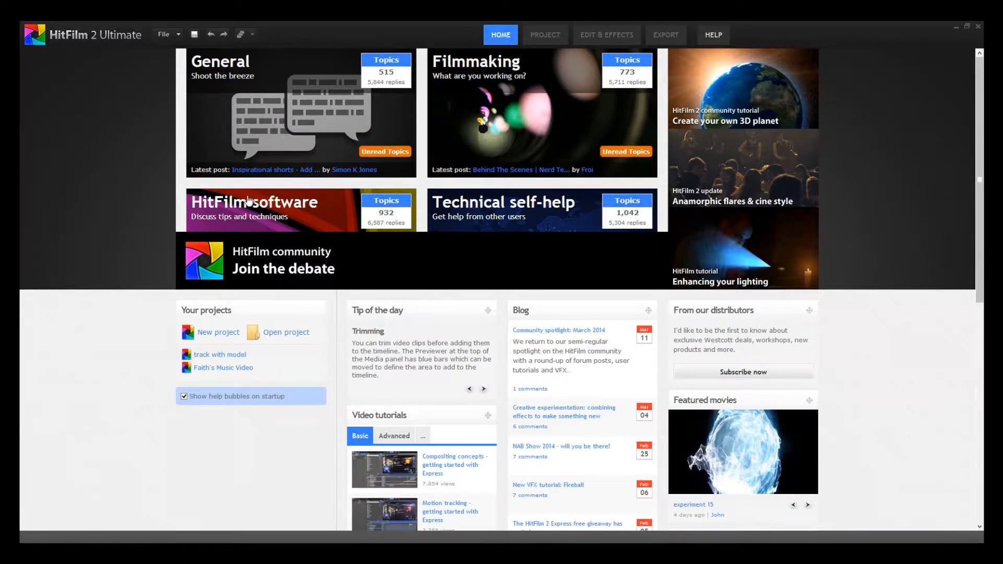
Switch to HitFilm 2 Ultimate, create a new project with the 720p 23.976 template and load test.ma from the Desktop as 3D camera tracking data
{"action": "left_click", "coordinate": [219, 334]}
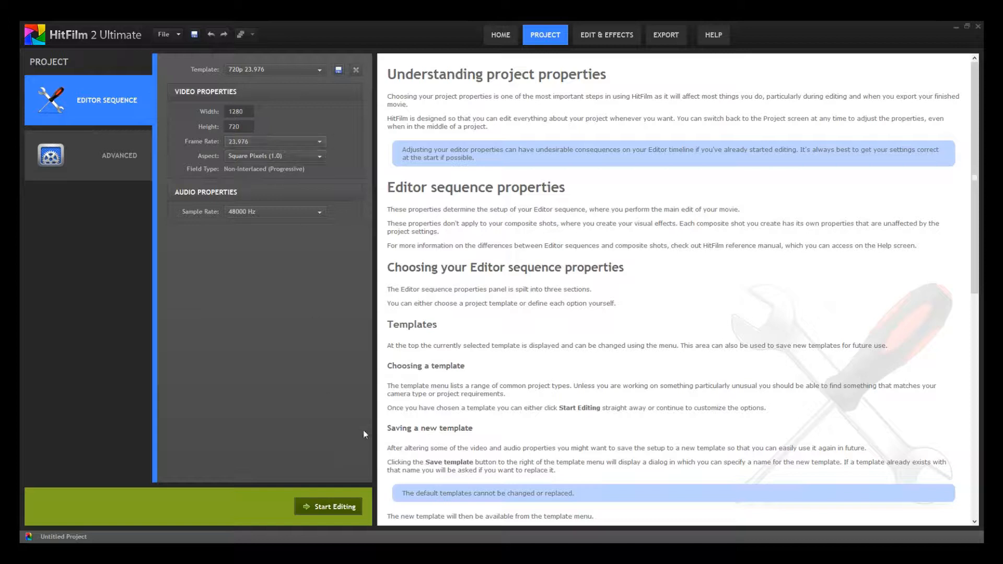
{"action": "left_click", "coordinate": [337, 512]}
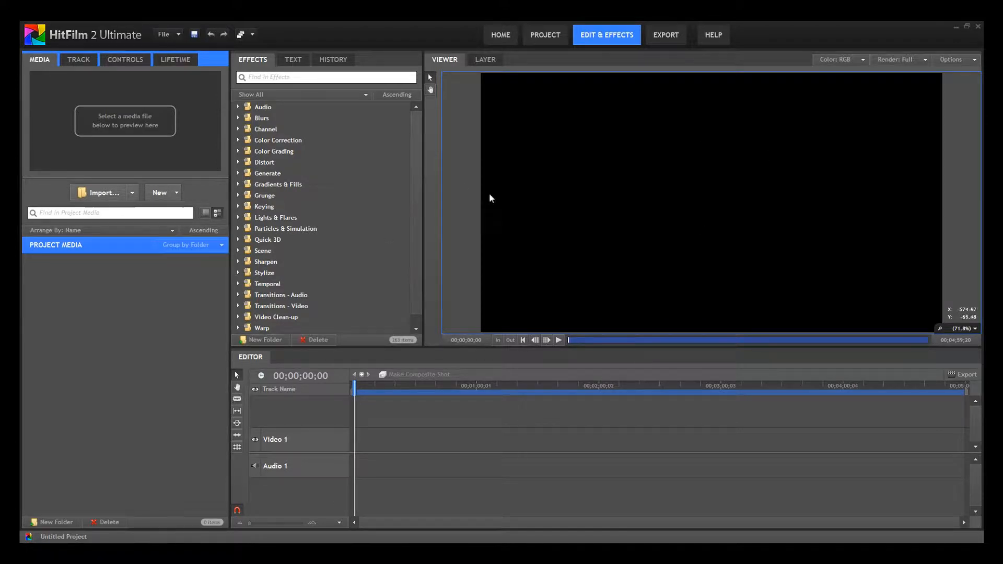
{"action": "left_click", "coordinate": [133, 193]}
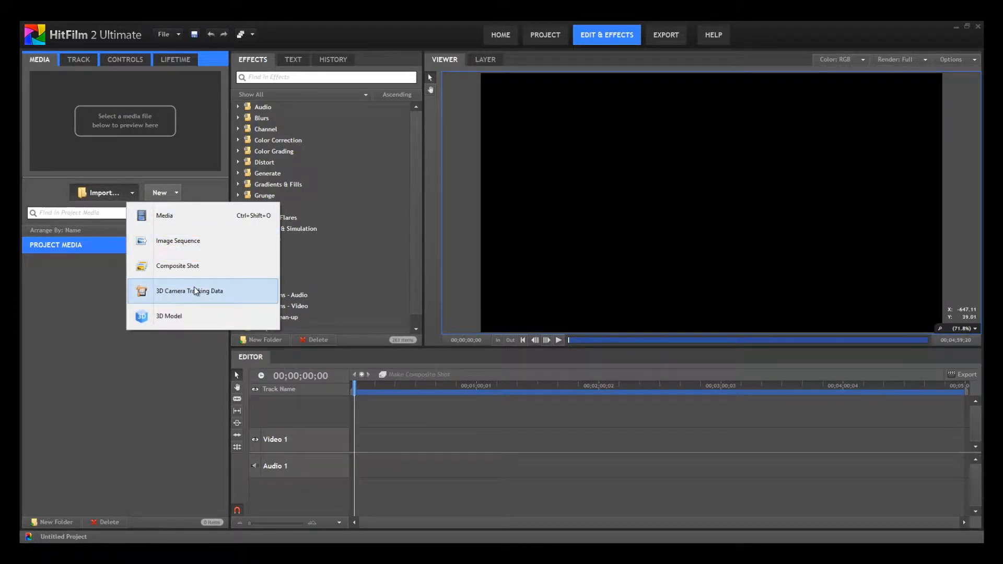
{"action": "left_click", "coordinate": [238, 291]}
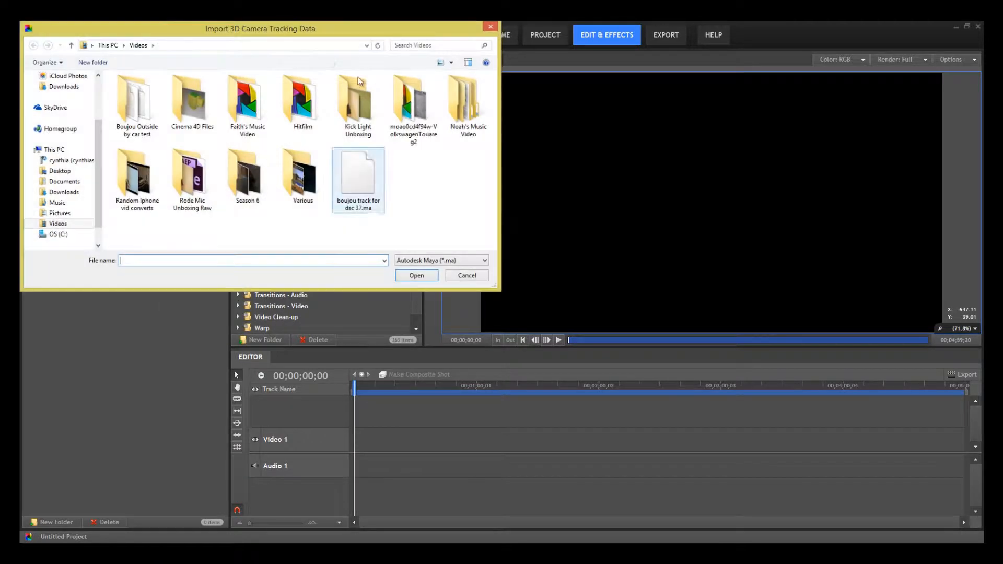
{"action": "left_click_drag", "start_coordinate": [98, 129], "coordinate": [100, 55]}
{"action": "left_click", "coordinate": [60, 91]}
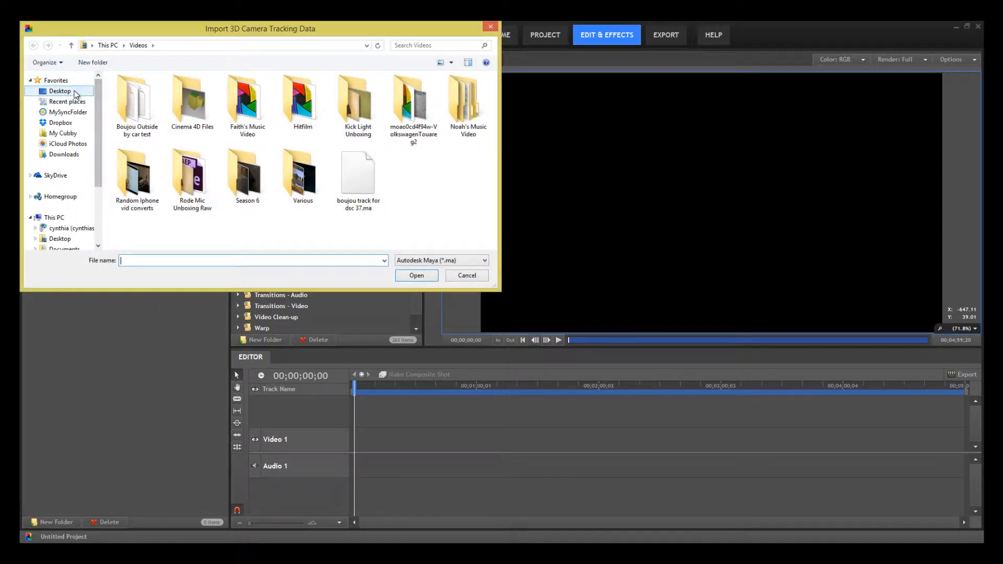
{"action": "left_click", "coordinate": [376, 154]}
{"action": "left_click", "coordinate": [375, 154]}
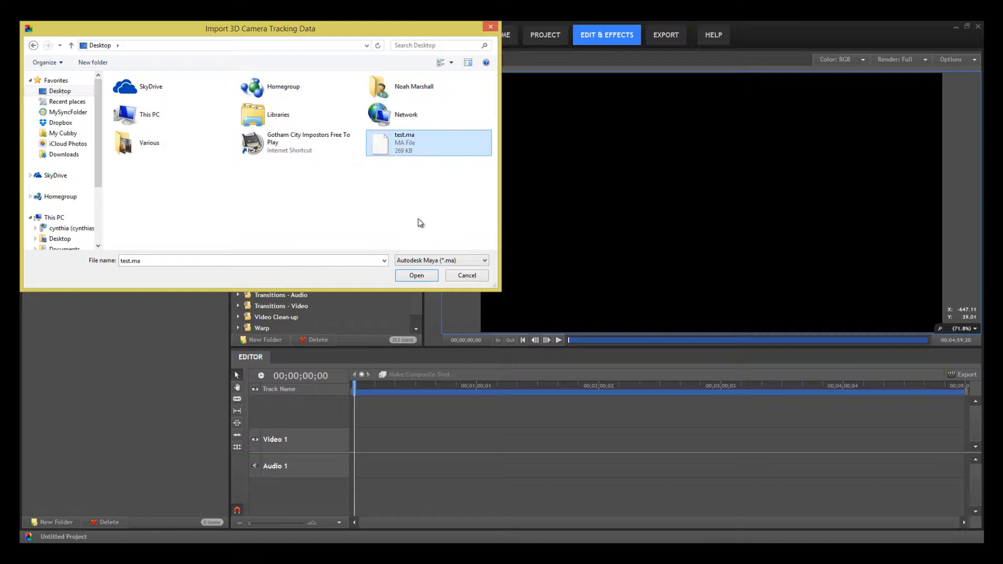
{"action": "left_click", "coordinate": [415, 276]}
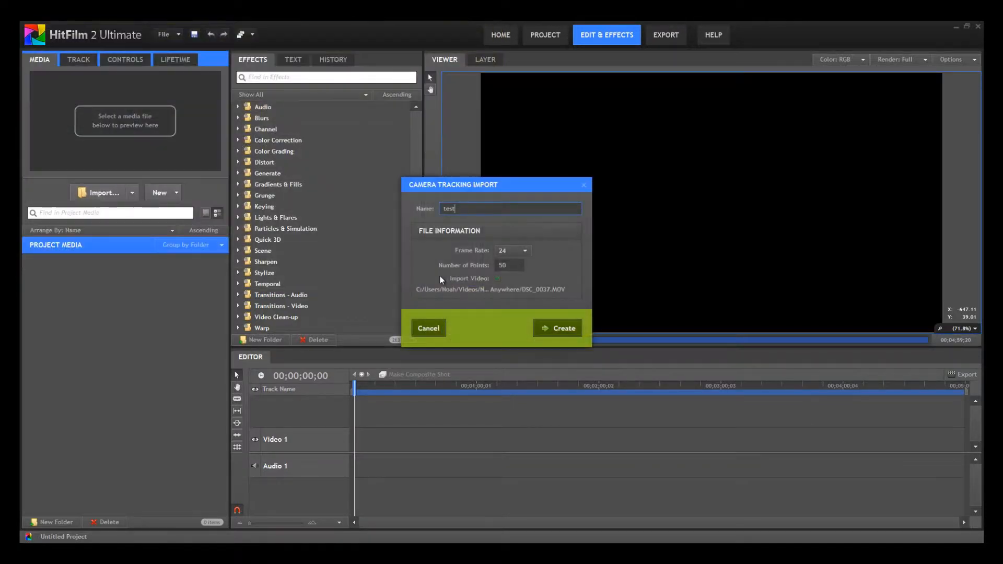
Set the tracking import's frame rate to 23.976, keep 50 points and create the composite shot
{"action": "left_click", "coordinate": [517, 251]}
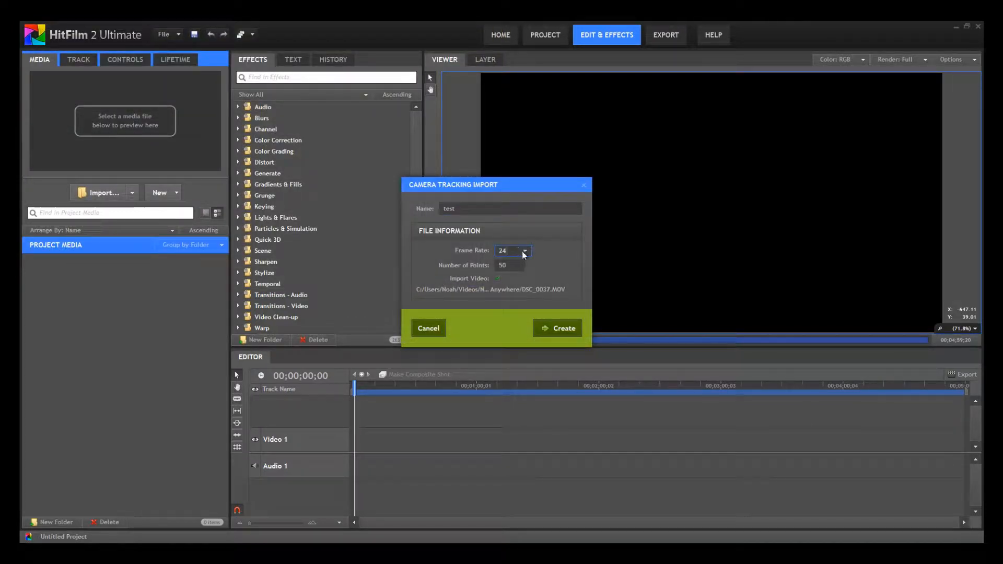
{"action": "left_click", "coordinate": [525, 252]}
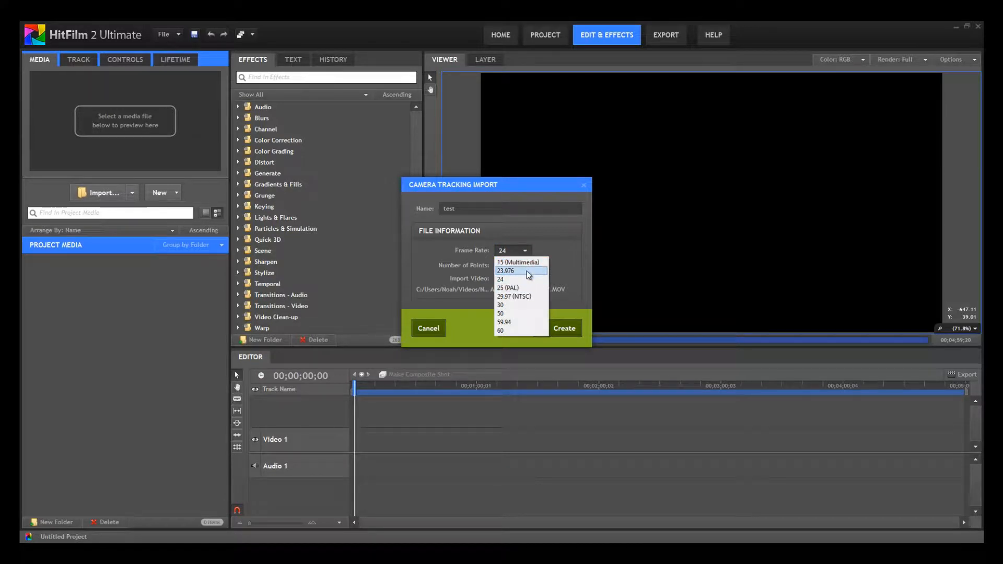
{"action": "left_click", "coordinate": [526, 271]}
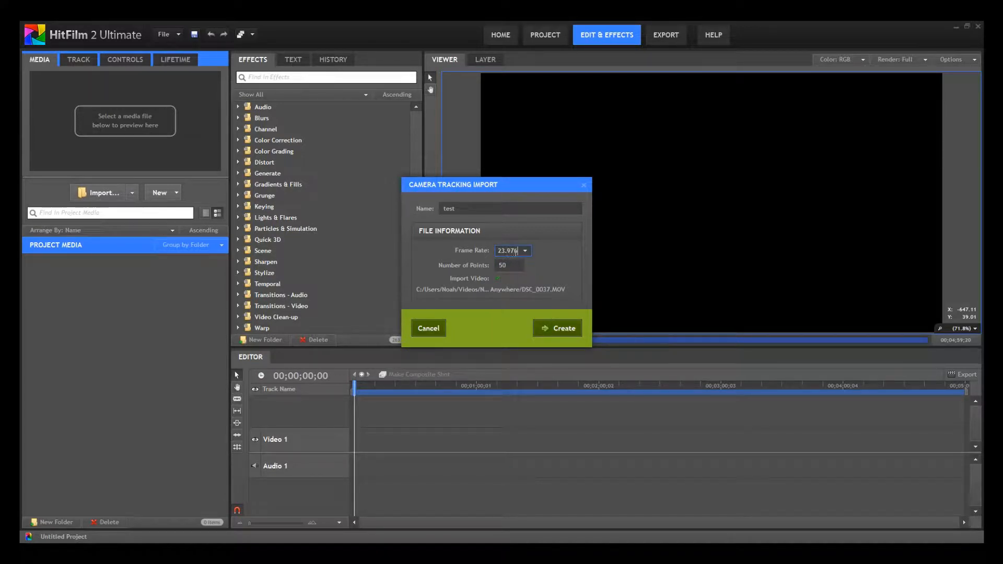
{"action": "double_click", "coordinate": [499, 265]}
{"action": "left_click_drag", "start_coordinate": [489, 186], "coordinate": [536, 161]}
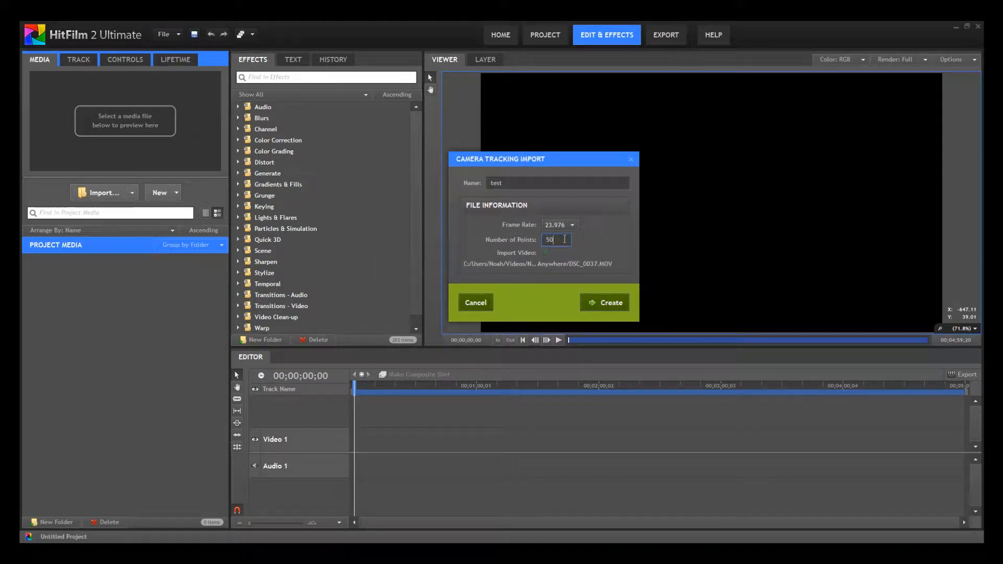
{"action": "left_click_drag", "start_coordinate": [585, 169], "coordinate": [659, 151]}
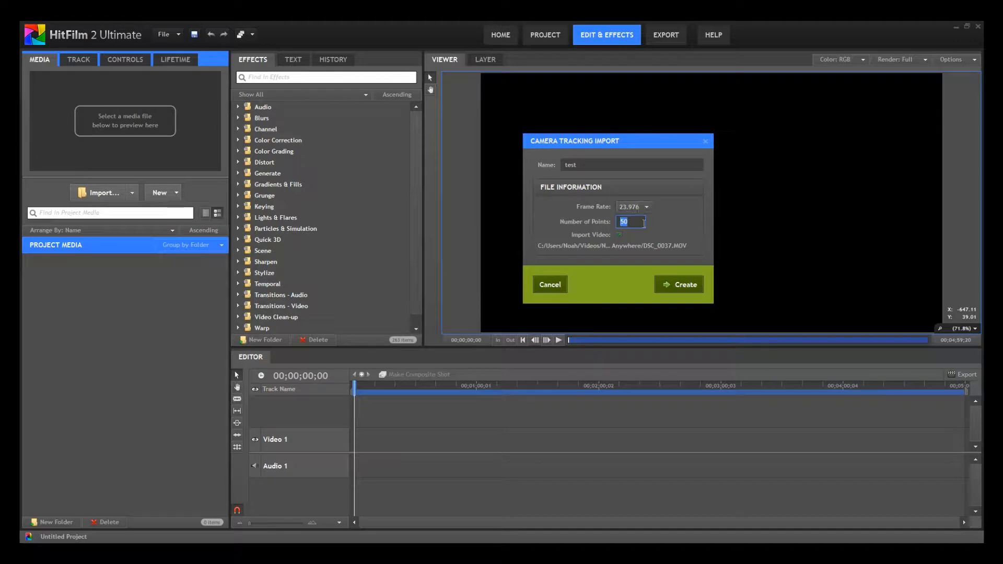
{"action": "left_click", "coordinate": [679, 284]}
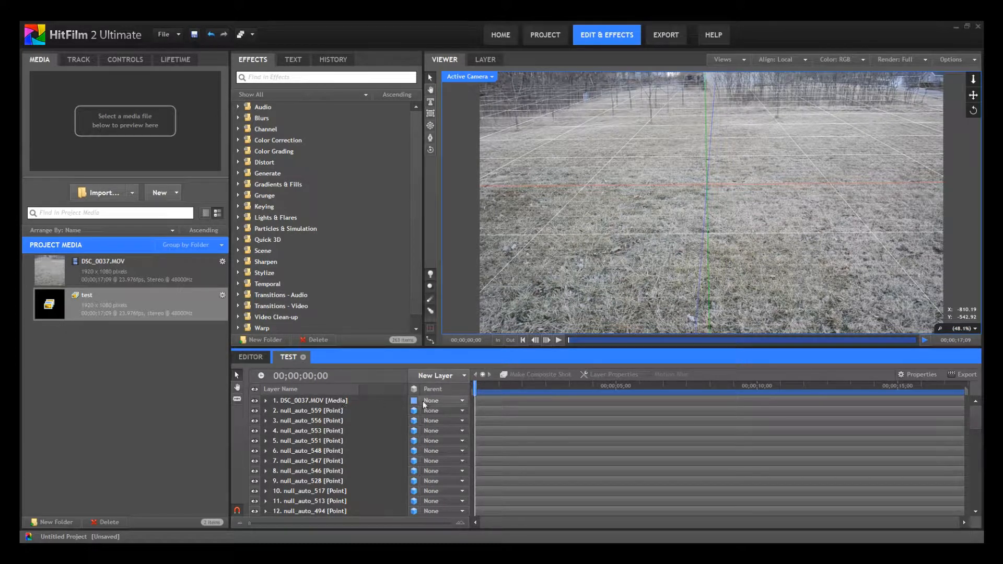
Look through the composite's imported point and camera layers and select the null_auto_551 point
{"action": "scroll", "coordinate": [331, 441], "scroll_direction": "down", "scroll_amount": 5}
{"action": "scroll", "coordinate": [331, 441], "scroll_direction": "down", "scroll_amount": 10}
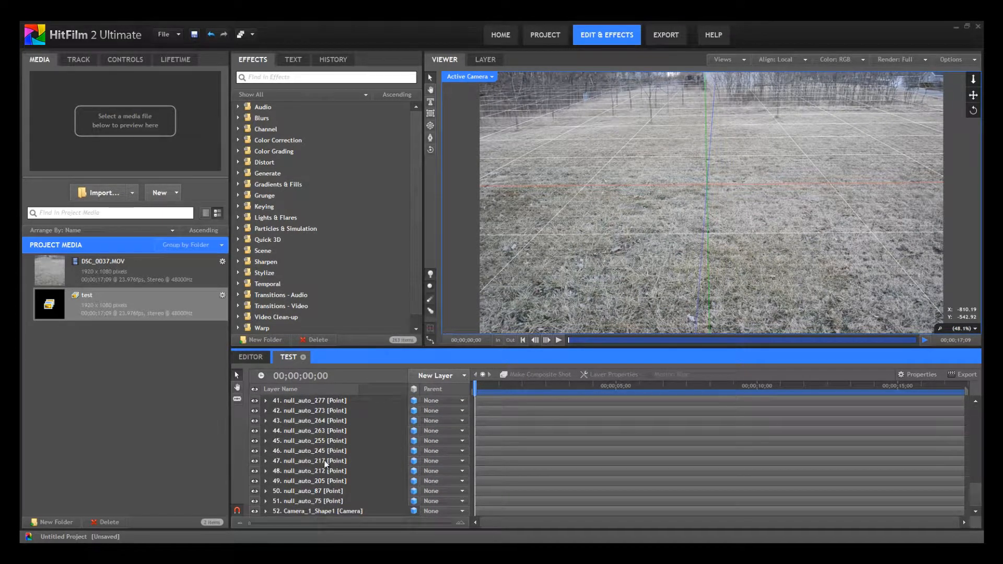
{"action": "left_click", "coordinate": [324, 509]}
{"action": "left_click", "coordinate": [323, 492]}
{"action": "scroll", "coordinate": [322, 439], "scroll_direction": "up", "scroll_amount": 15}
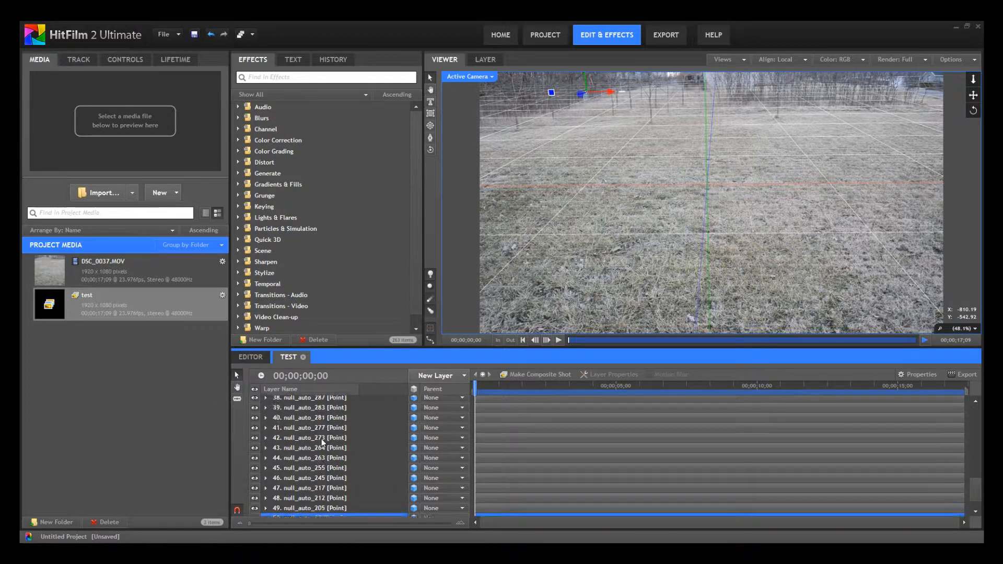
{"action": "left_click", "coordinate": [324, 440]}
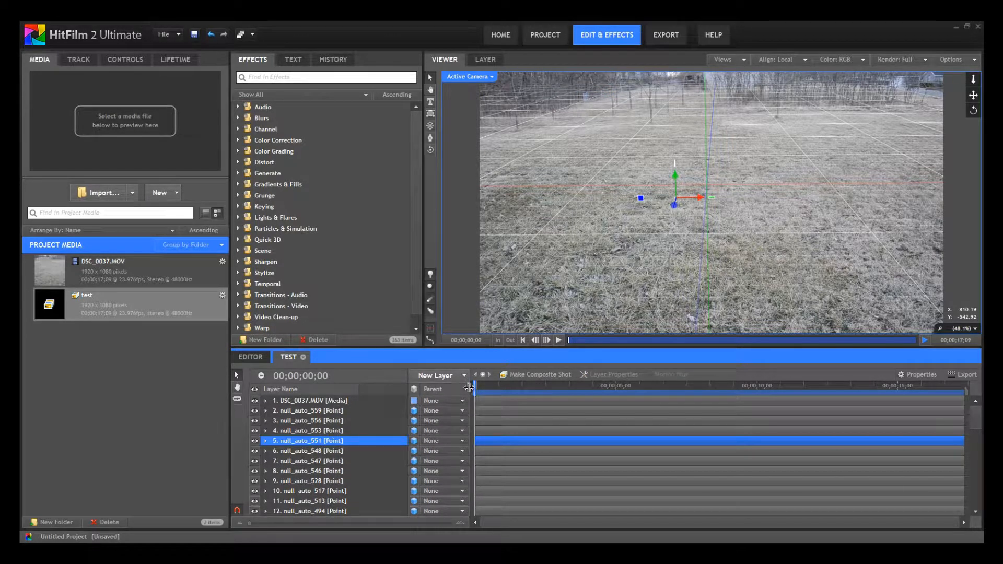
Scrub through the composite shot to check the selected point's tracking and return to the start
{"action": "left_click_drag", "start_coordinate": [474, 389], "coordinate": [860, 400]}
{"action": "left_click_drag", "start_coordinate": [767, 387], "coordinate": [478, 386]}
{"action": "left_click_drag", "start_coordinate": [489, 386], "coordinate": [458, 388]}
Load the OBJ version of the Touareg file for import as a 3D model
{"action": "left_click", "coordinate": [133, 195]}
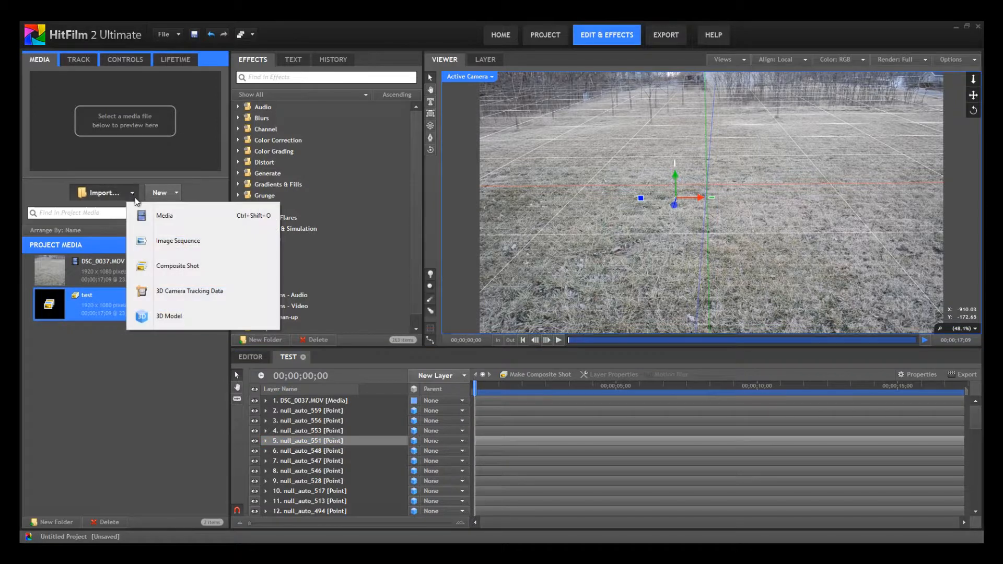
{"action": "left_click", "coordinate": [169, 317]}
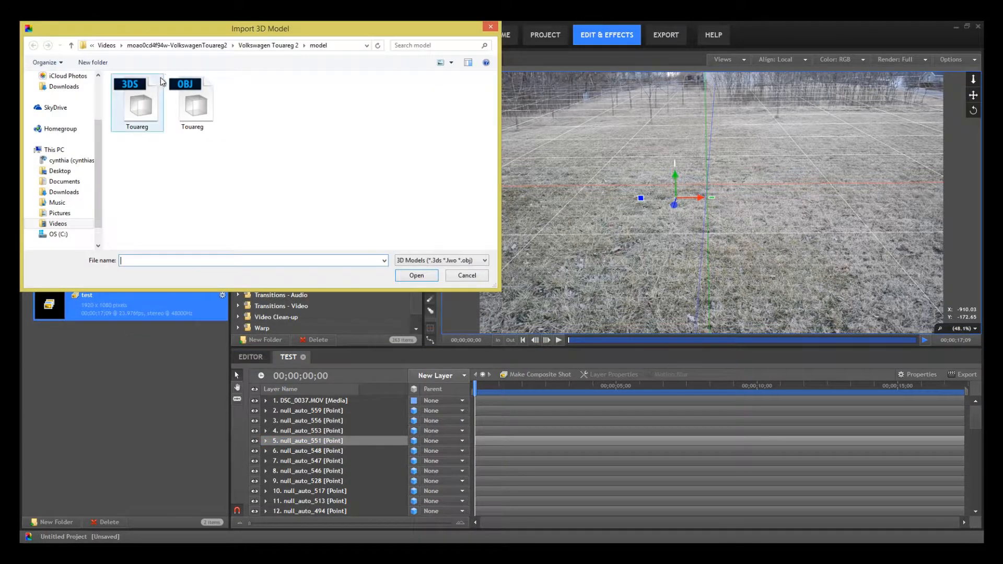
{"action": "left_click_drag", "start_coordinate": [207, 36], "coordinate": [486, 101]}
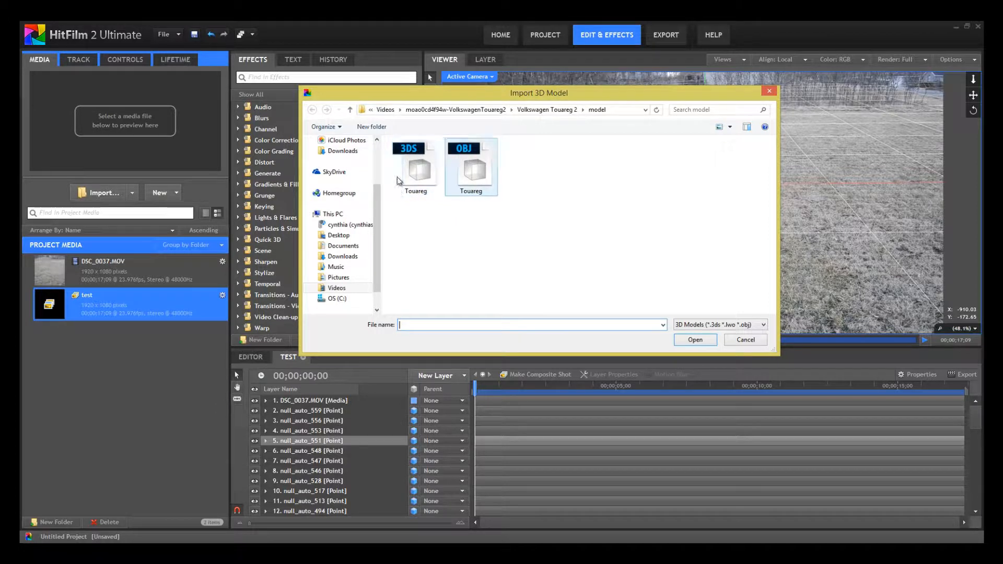
{"action": "left_click", "coordinate": [464, 155]}
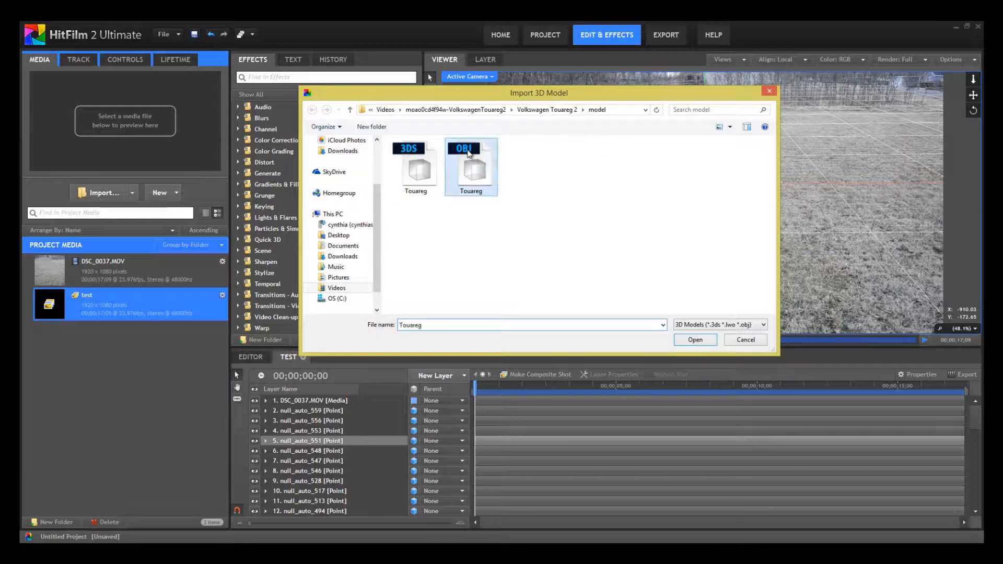
{"action": "left_click", "coordinate": [703, 342]}
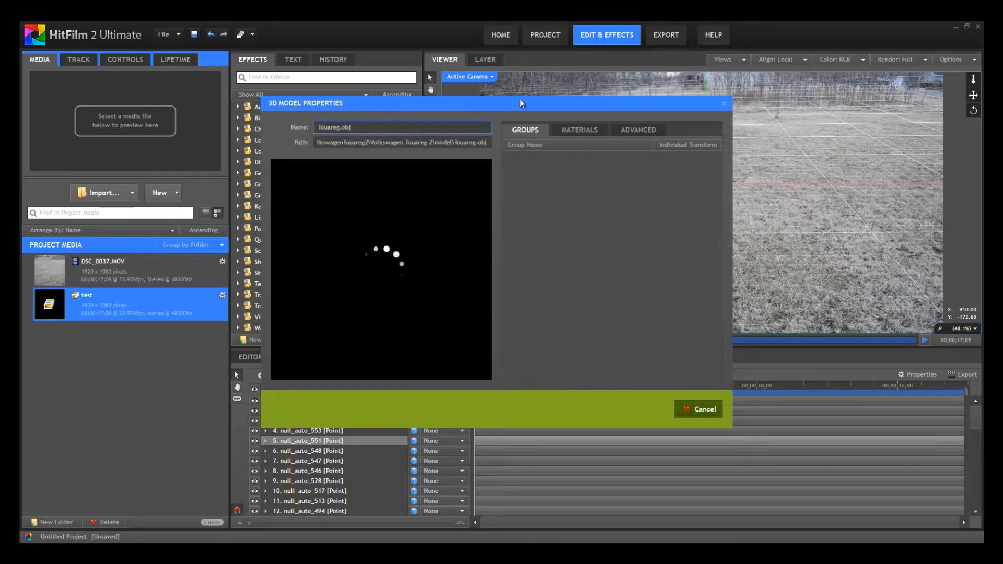
Look through the Touareg model's groups to see which car part each one highlights in the preview
{"action": "left_click_drag", "start_coordinate": [521, 105], "coordinate": [610, 76]}
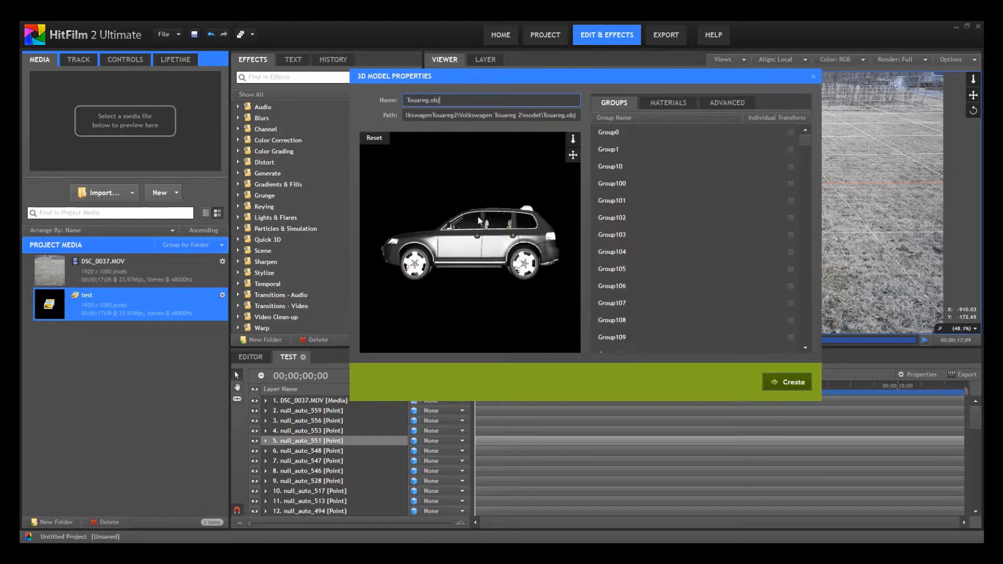
{"action": "left_click_drag", "start_coordinate": [422, 242], "coordinate": [554, 253]}
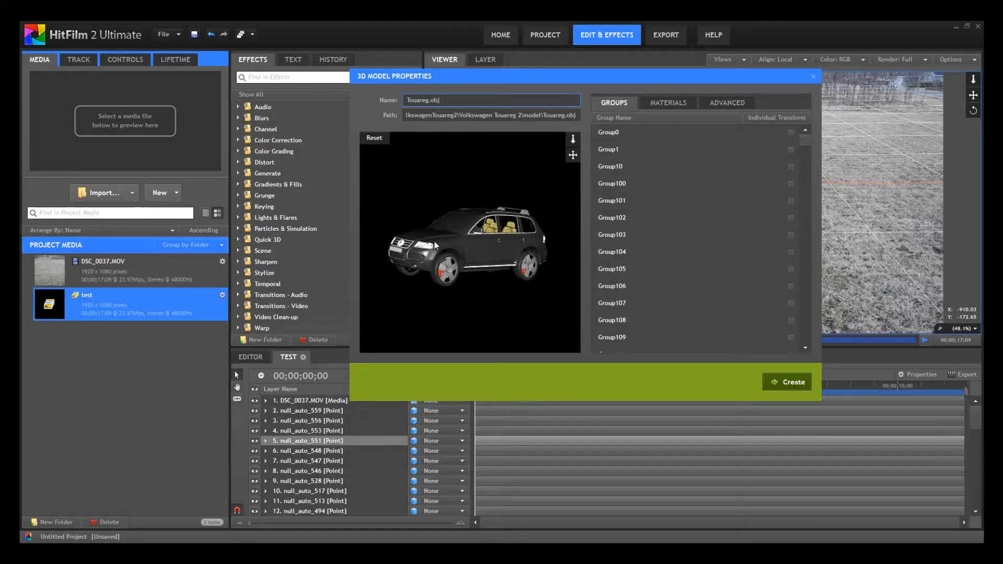
{"action": "left_click", "coordinate": [706, 136]}
{"action": "left_click", "coordinate": [700, 167]}
{"action": "left_click", "coordinate": [689, 235]}
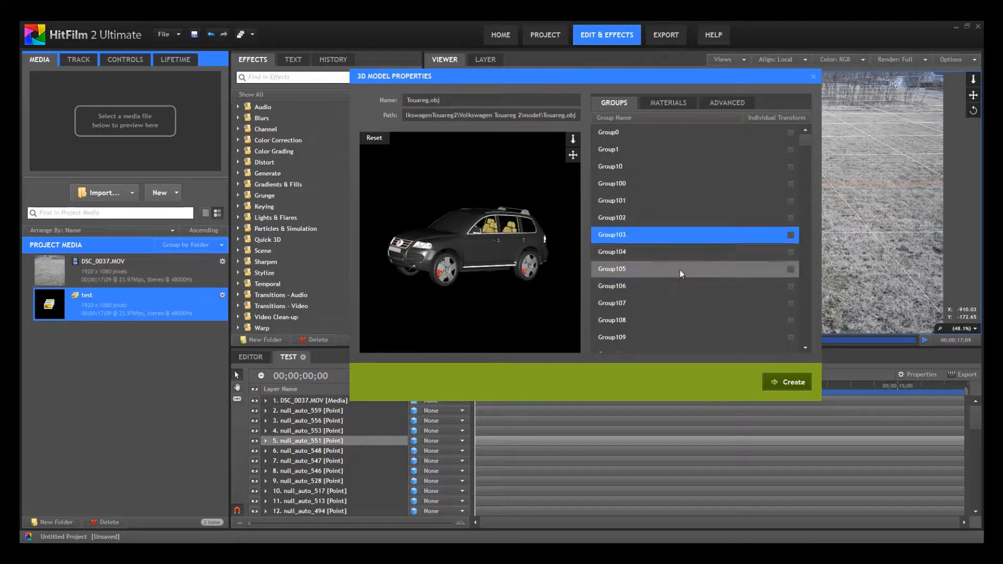
{"action": "left_click", "coordinate": [677, 286]}
{"action": "scroll", "coordinate": [663, 325], "scroll_direction": "down", "scroll_amount": 1}
{"action": "left_click", "coordinate": [659, 257]}
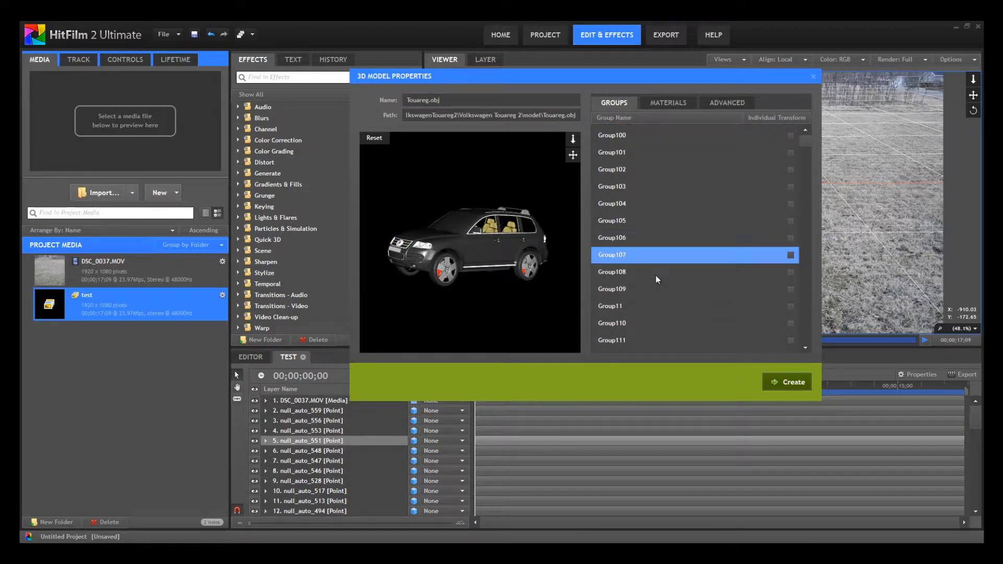
{"action": "left_click", "coordinate": [656, 289]}
{"action": "left_click", "coordinate": [660, 320]}
{"action": "scroll", "coordinate": [653, 298], "scroll_direction": "down", "scroll_amount": 3}
{"action": "left_click", "coordinate": [643, 199]}
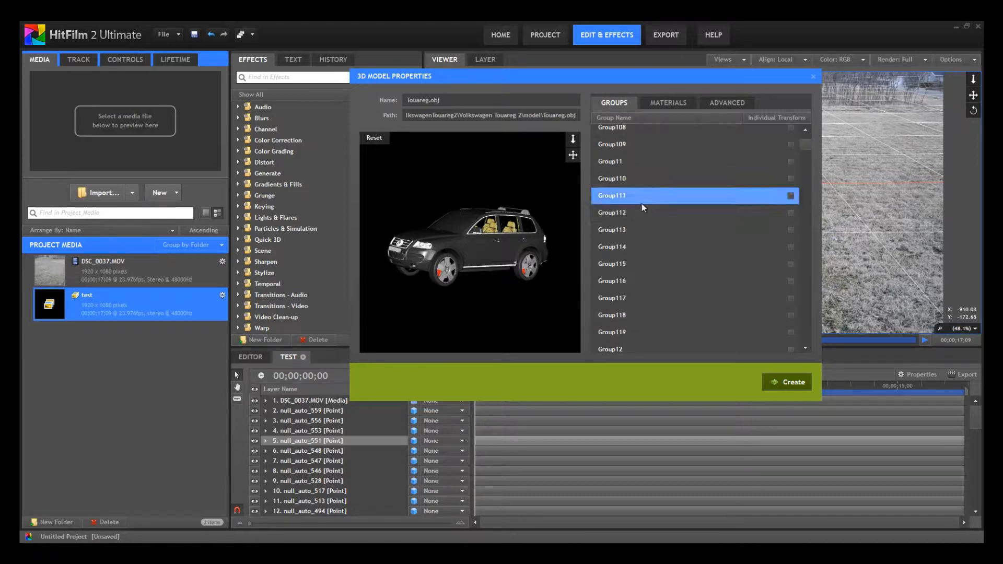
{"action": "left_click", "coordinate": [643, 233]}
{"action": "left_click", "coordinate": [646, 264]}
{"action": "left_click", "coordinate": [661, 299]}
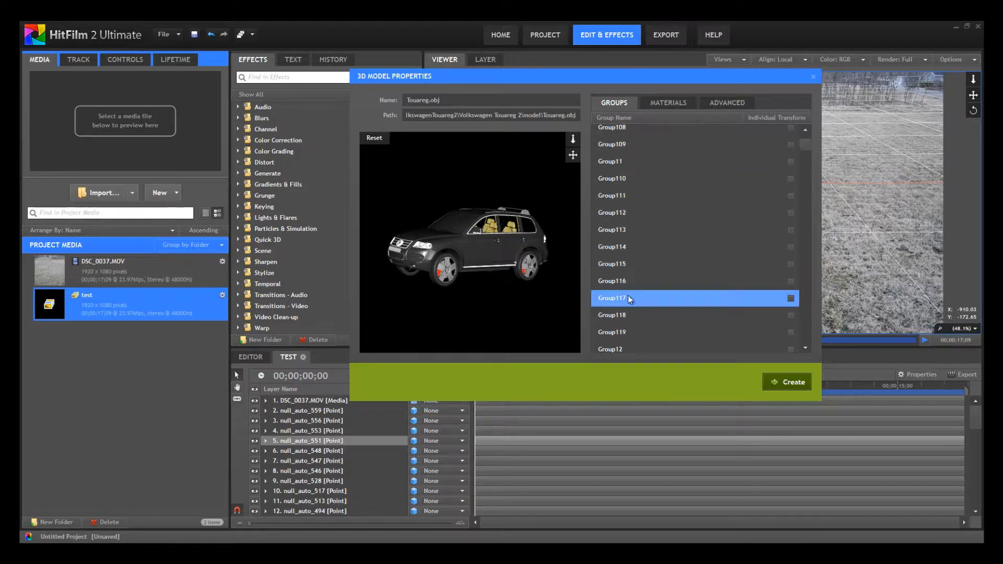
{"action": "left_click", "coordinate": [639, 316]}
{"action": "scroll", "coordinate": [642, 324], "scroll_direction": "down", "scroll_amount": 3}
{"action": "left_click", "coordinate": [623, 190]}
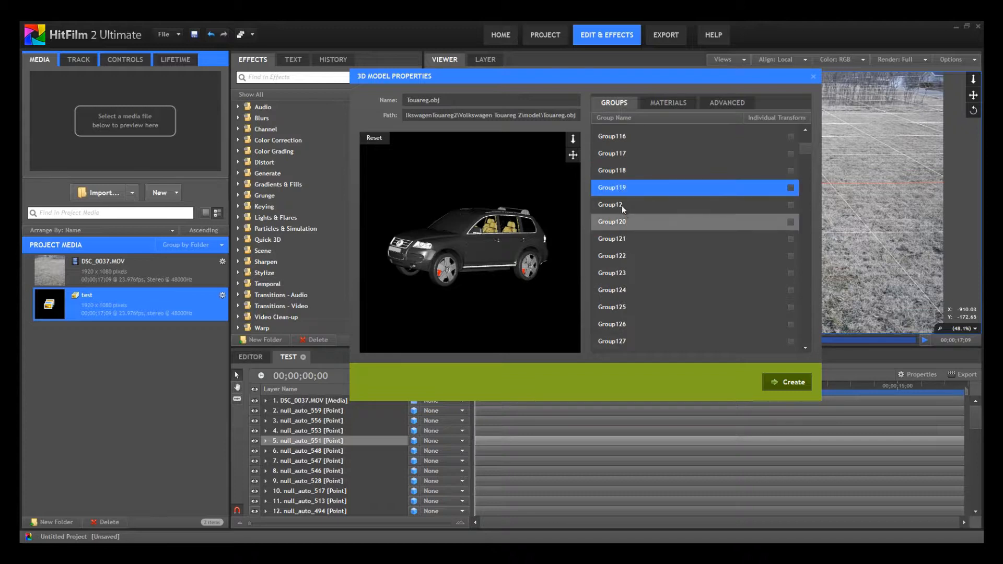
{"action": "left_click", "coordinate": [622, 205]}
{"action": "left_click", "coordinate": [635, 224]}
{"action": "left_click", "coordinate": [638, 258]}
{"action": "left_click", "coordinate": [648, 291]}
{"action": "left_click", "coordinate": [663, 325]}
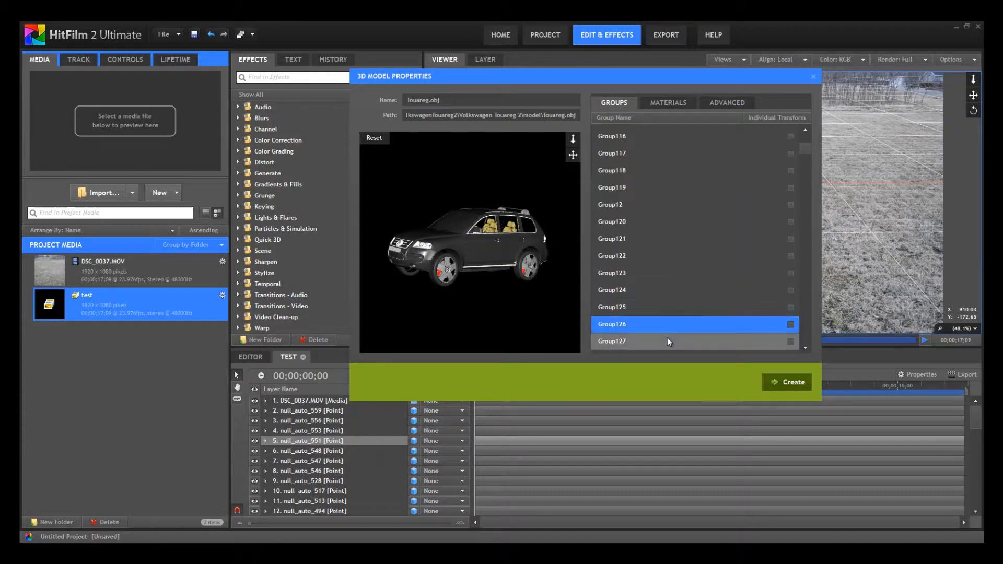
{"action": "scroll", "coordinate": [634, 236], "scroll_direction": "down", "scroll_amount": 3}
{"action": "left_click", "coordinate": [638, 230]}
{"action": "left_click", "coordinate": [658, 265]}
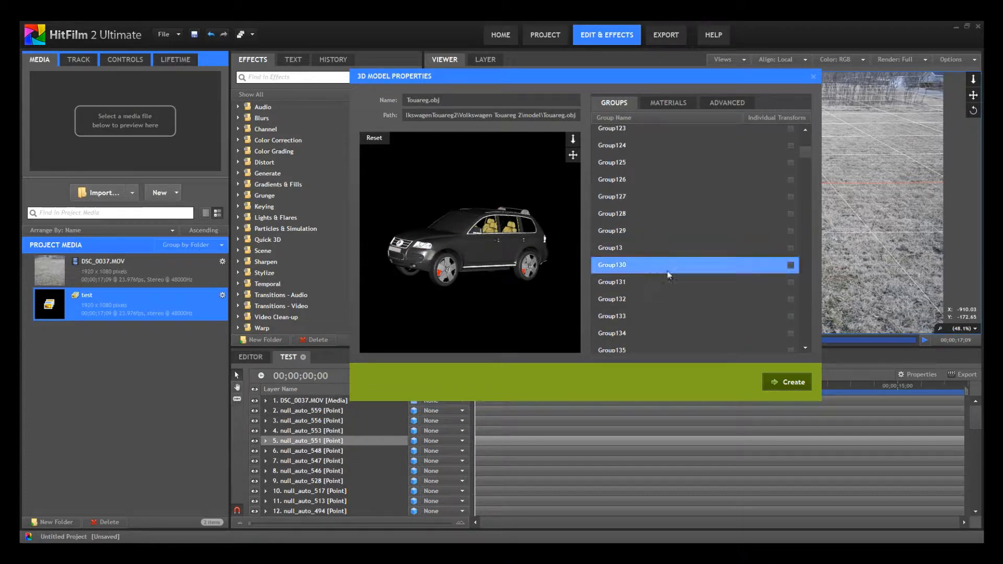
{"action": "left_click", "coordinate": [734, 315]}
{"action": "scroll", "coordinate": [647, 167], "scroll_direction": "down", "scroll_amount": 5}
{"action": "left_click", "coordinate": [647, 162]}
{"action": "left_click", "coordinate": [688, 230]}
{"action": "left_click", "coordinate": [714, 264]}
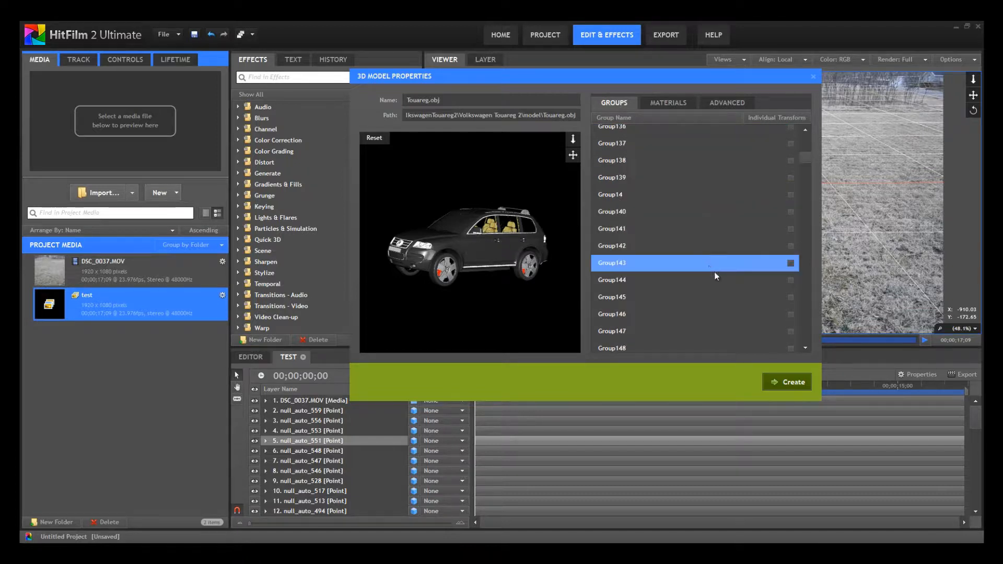
{"action": "left_click", "coordinate": [716, 296]}
{"action": "scroll", "coordinate": [668, 167], "scroll_direction": "down", "scroll_amount": 9}
{"action": "left_click", "coordinate": [677, 176]}
{"action": "left_click", "coordinate": [676, 245]}
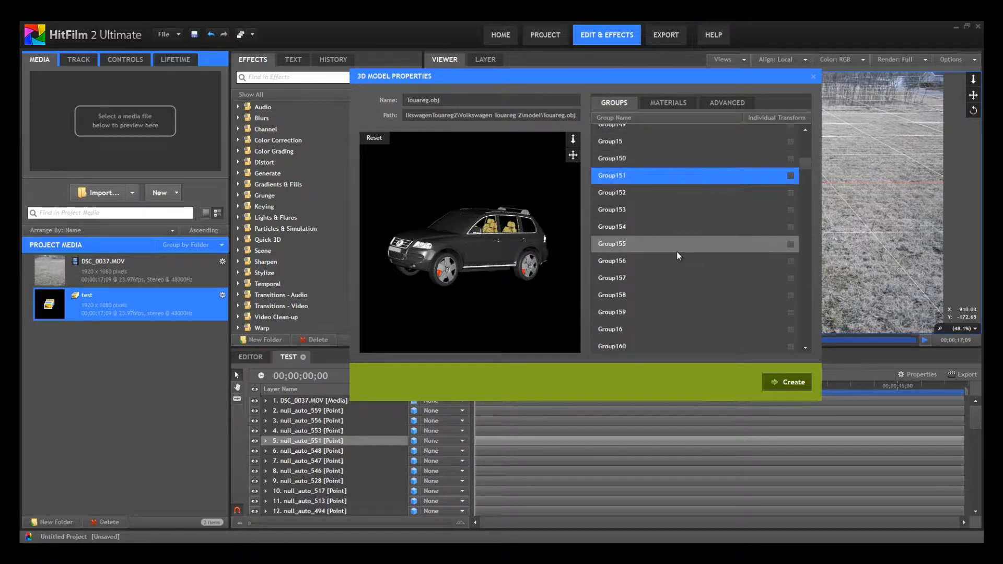
{"action": "scroll", "coordinate": [676, 261], "scroll_direction": "down", "scroll_amount": 2}
{"action": "scroll", "coordinate": [675, 273], "scroll_direction": "down", "scroll_amount": 1}
{"action": "left_click", "coordinate": [674, 273]}
{"action": "scroll", "coordinate": [674, 273], "scroll_direction": "down", "scroll_amount": 6}
{"action": "left_click", "coordinate": [674, 273]}
{"action": "scroll", "coordinate": [674, 273], "scroll_direction": "down", "scroll_amount": 2}
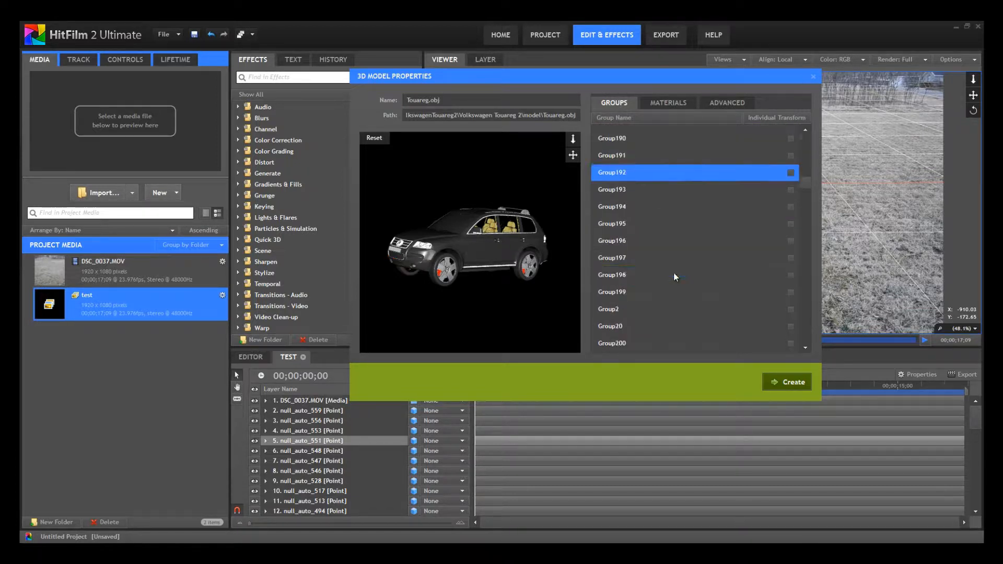
{"action": "left_click", "coordinate": [674, 274]}
{"action": "scroll", "coordinate": [674, 274], "scroll_direction": "down", "scroll_amount": 1}
{"action": "left_click", "coordinate": [674, 277]}
{"action": "scroll", "coordinate": [730, 242], "scroll_direction": "down", "scroll_amount": 10}
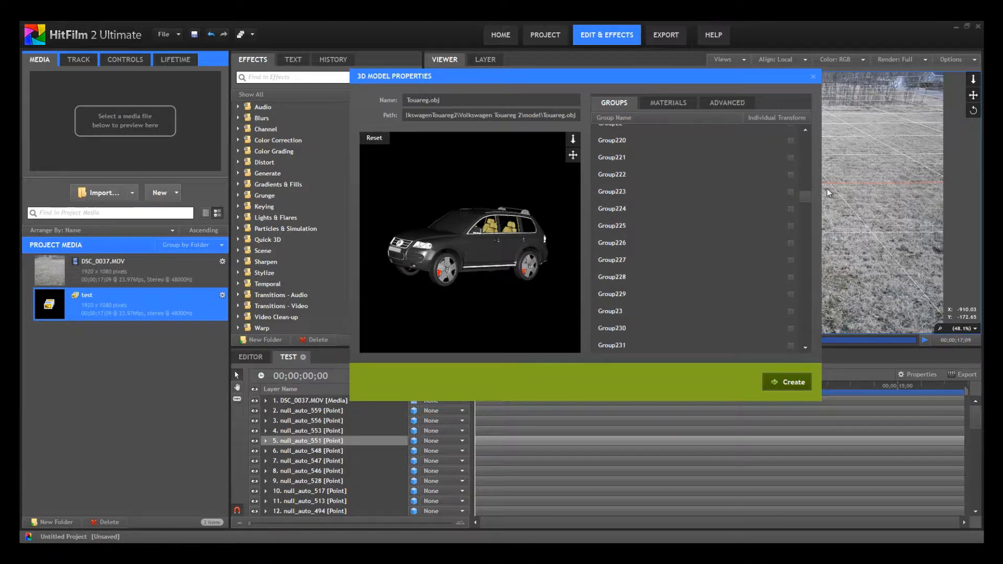
Return to the start of the group list and examine the part belonging to Group10 from the car's front
{"action": "left_click_drag", "start_coordinate": [807, 190], "coordinate": [804, 132]}
{"action": "left_click", "coordinate": [741, 165]}
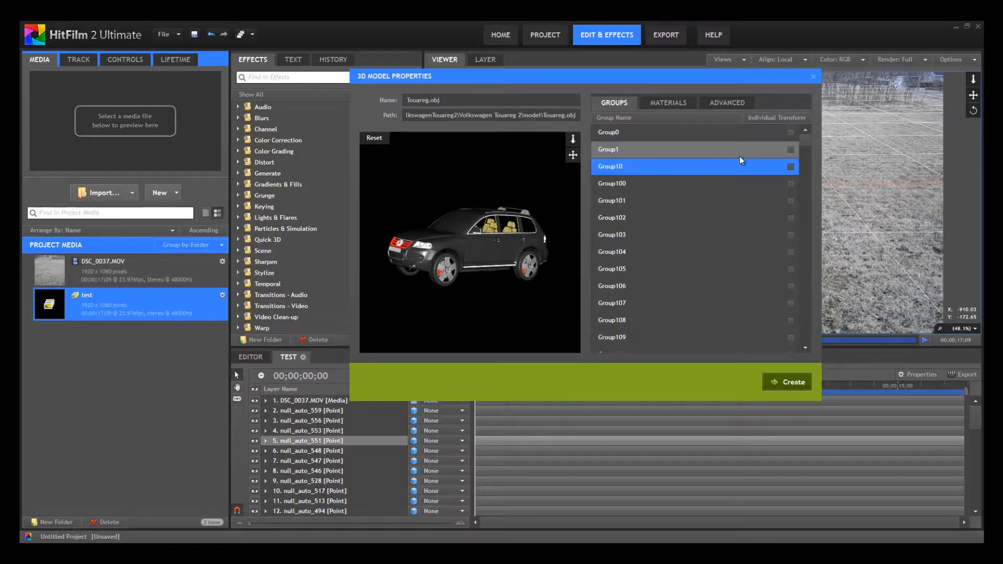
{"action": "left_click_drag", "start_coordinate": [382, 256], "coordinate": [405, 259]}
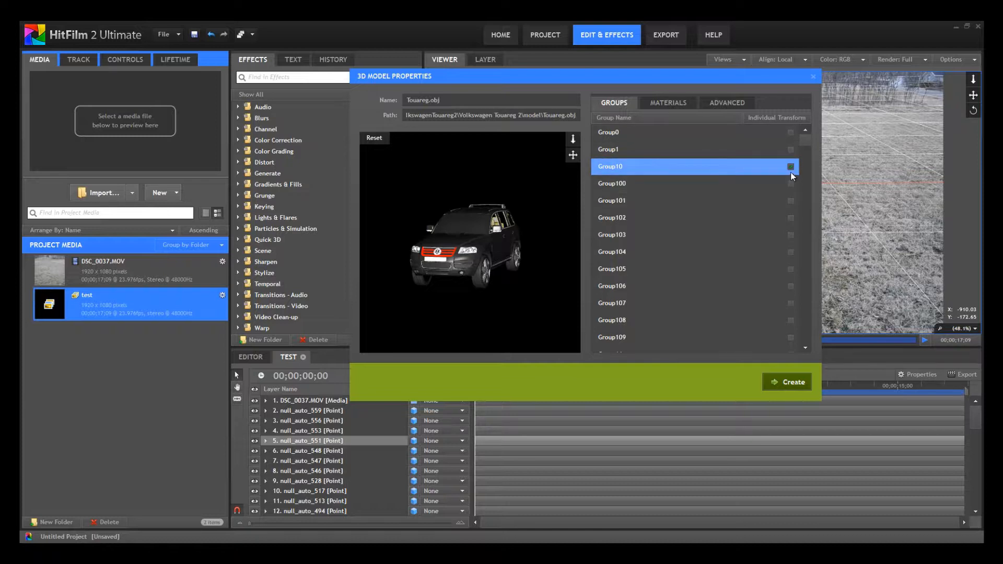
Look through the model's materials to see which car parts each one covers
{"action": "left_click", "coordinate": [667, 104]}
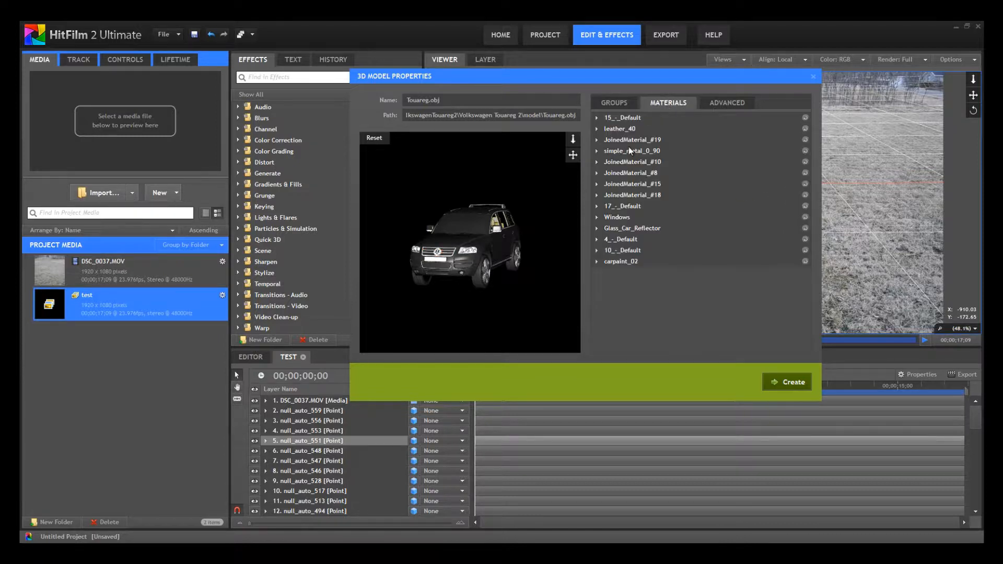
{"action": "left_click", "coordinate": [609, 120]}
{"action": "left_click", "coordinate": [613, 141]}
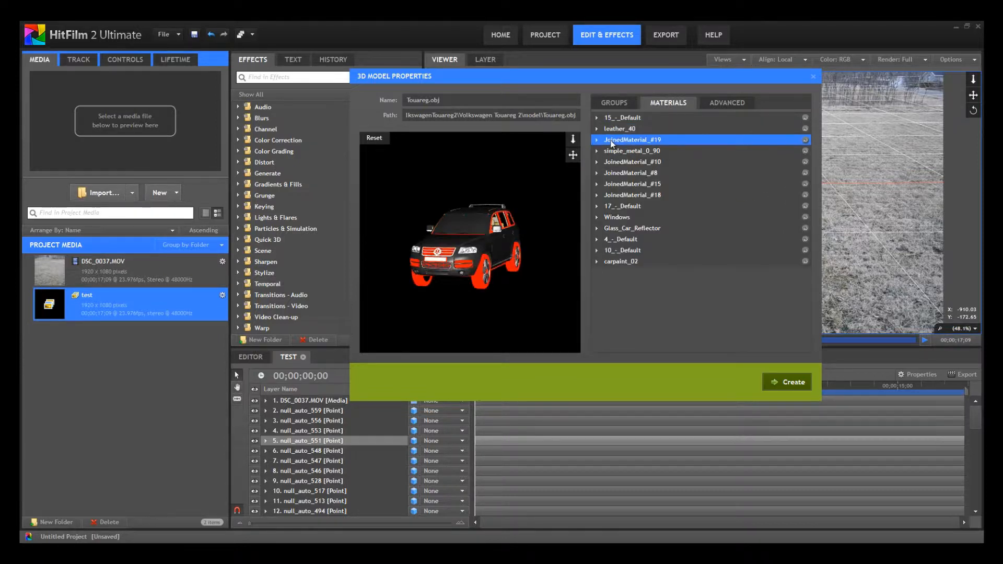
{"action": "left_click", "coordinate": [616, 152]}
{"action": "left_click", "coordinate": [617, 162]}
{"action": "left_click", "coordinate": [618, 173]}
{"action": "left_click", "coordinate": [622, 195]}
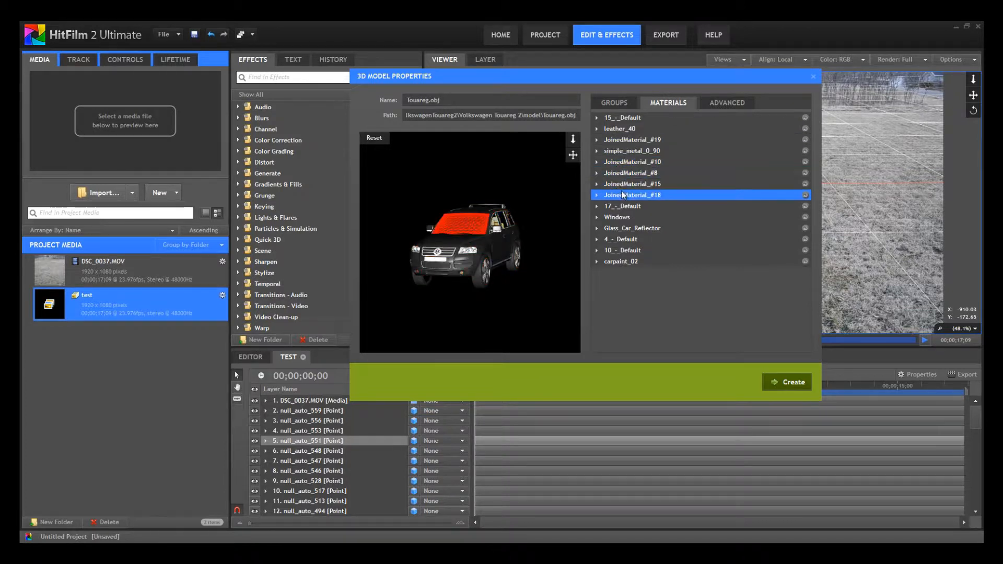
{"action": "left_click", "coordinate": [625, 206]}
{"action": "left_click", "coordinate": [629, 218]}
{"action": "left_click", "coordinate": [632, 229]}
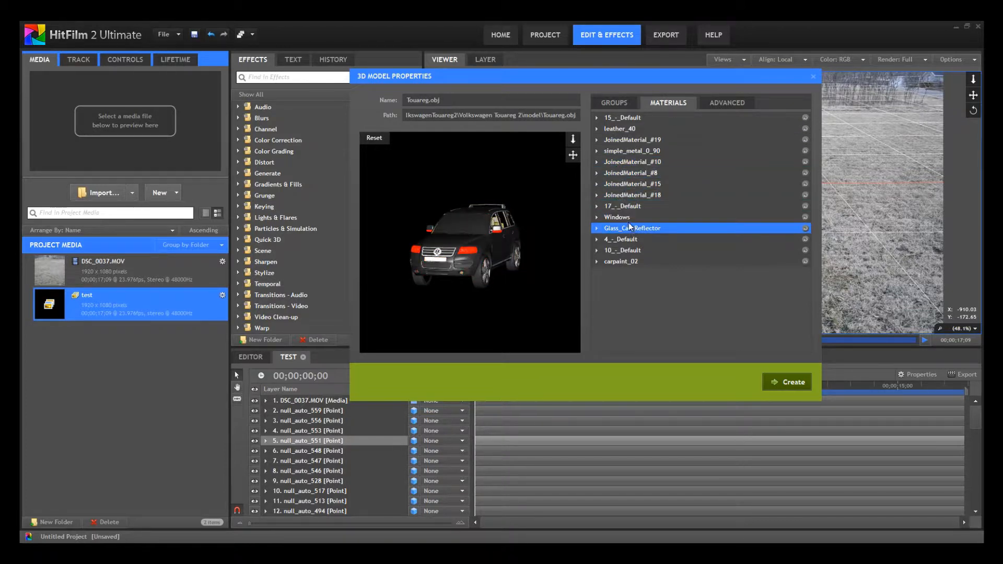
{"action": "left_click", "coordinate": [629, 208]}
Set the Windows material's opacity to 80%, specular reflectivity to 24%, diffuse reflectivity to 0% and shininess to 91
{"action": "left_click", "coordinate": [631, 218]}
{"action": "mouse_move", "coordinate": [488, 243]}
{"action": "left_mouse_down"}
{"action": "mouse_move", "coordinate": [443, 233]}
{"action": "mouse_move", "coordinate": [524, 212]}
{"action": "mouse_move", "coordinate": [476, 225]}
{"action": "mouse_move", "coordinate": [500, 228]}
{"action": "left_mouse_up"}
{"action": "scroll", "coordinate": [498, 225], "scroll_direction": "up", "scroll_amount": 3}
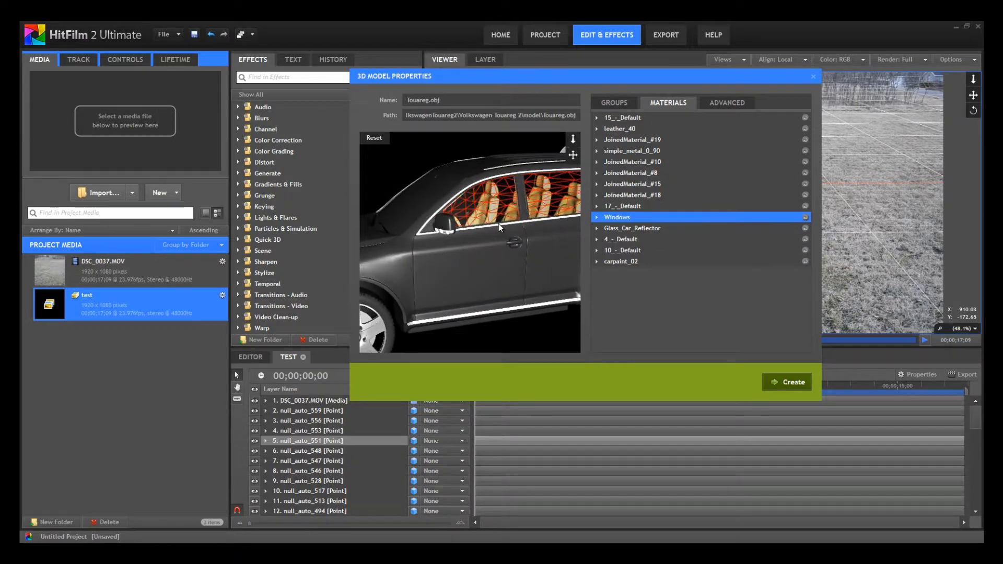
{"action": "left_click", "coordinate": [597, 218]}
{"action": "mouse_move", "coordinate": [556, 216]}
{"action": "left_mouse_down"}
{"action": "mouse_move", "coordinate": [524, 216]}
{"action": "mouse_move", "coordinate": [562, 230]}
{"action": "left_mouse_up"}
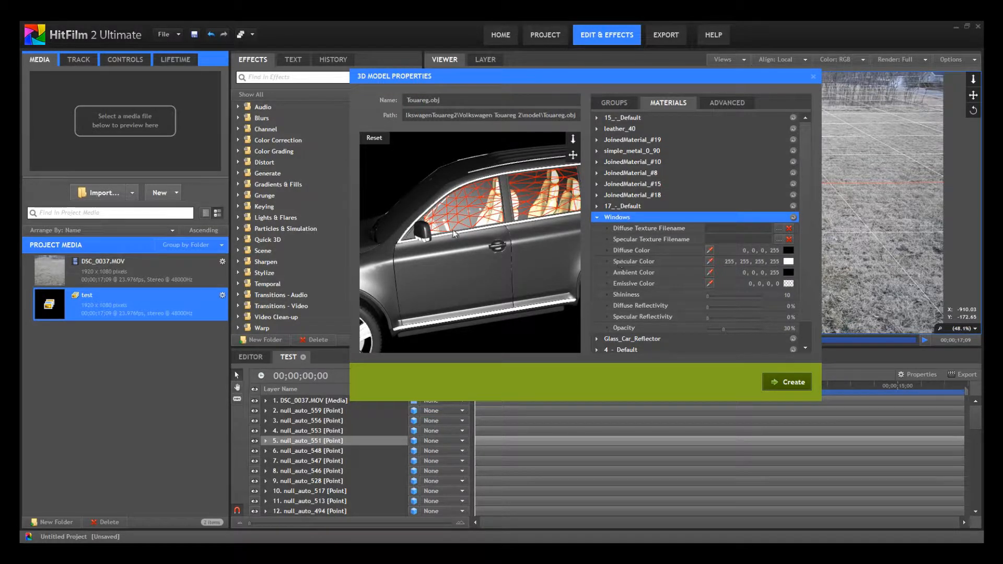
{"action": "left_click_drag", "start_coordinate": [454, 234], "coordinate": [494, 233]}
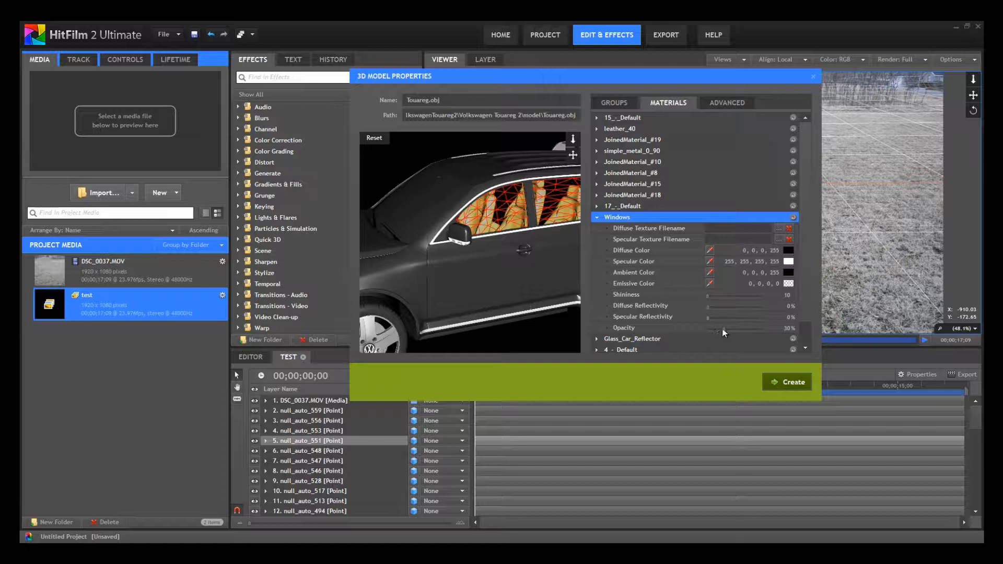
{"action": "mouse_move", "coordinate": [723, 330]}
{"action": "left_mouse_down"}
{"action": "mouse_move", "coordinate": [750, 330]}
{"action": "mouse_move", "coordinate": [716, 317]}
{"action": "mouse_move", "coordinate": [753, 322]}
{"action": "mouse_move", "coordinate": [711, 321]}
{"action": "mouse_move", "coordinate": [722, 321]}
{"action": "left_mouse_up"}
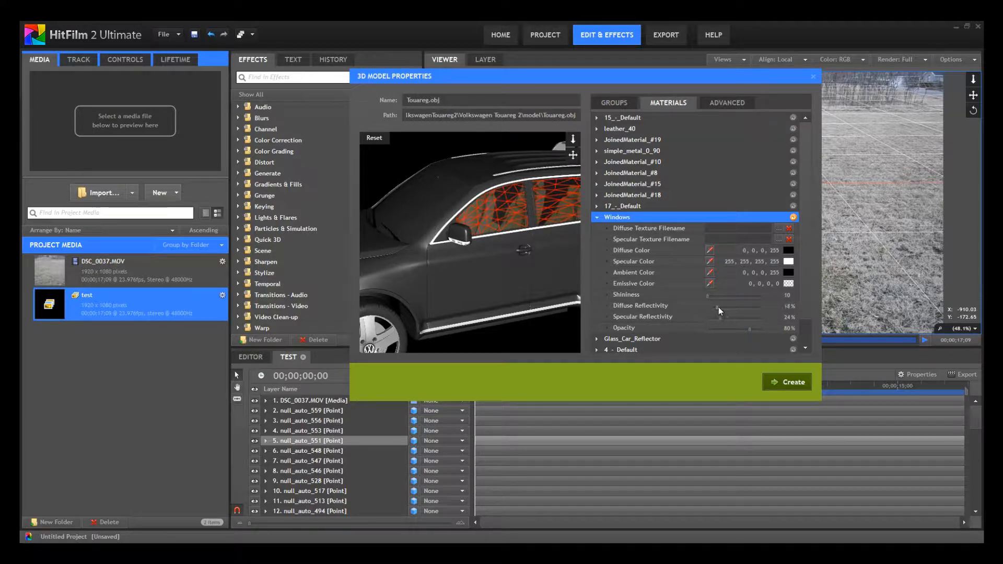
{"action": "left_click_drag", "start_coordinate": [707, 297], "coordinate": [703, 298]}
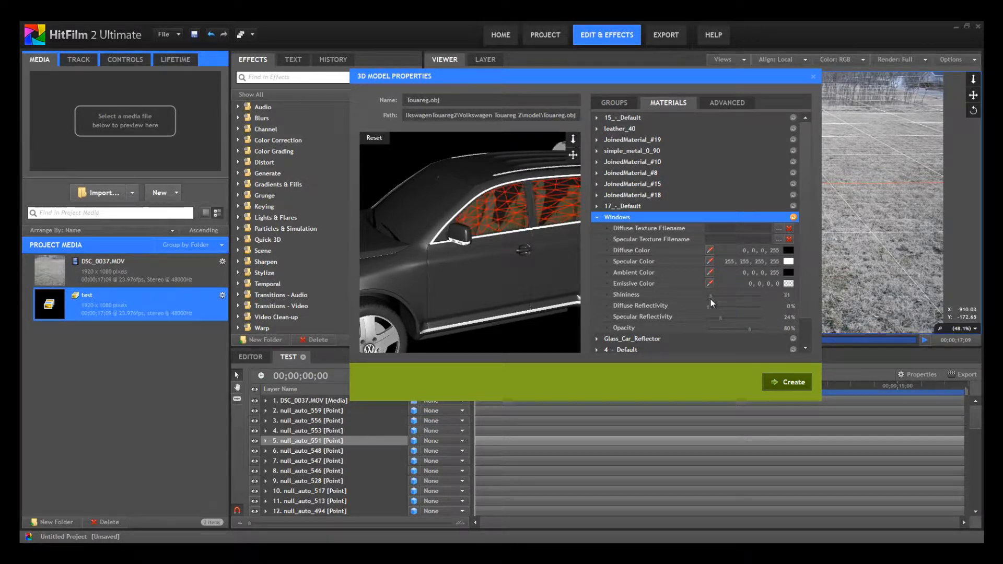
{"action": "left_click_drag", "start_coordinate": [710, 299], "coordinate": [717, 295]}
Find the windshield's material, JoinedMaterial_#18, and lower its opacity to 36%
{"action": "left_click_drag", "start_coordinate": [533, 197], "coordinate": [515, 230]}
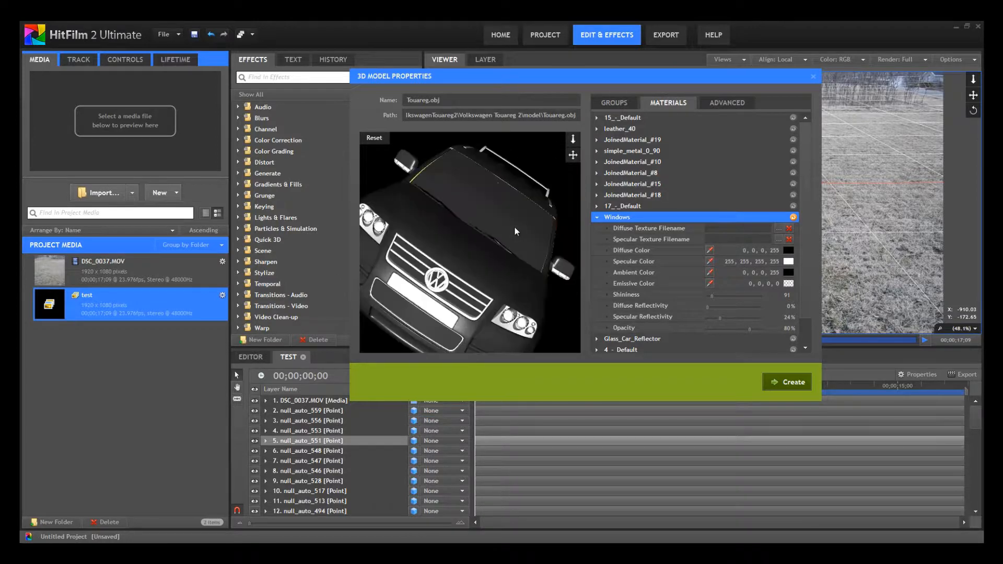
{"action": "left_click", "coordinate": [621, 173]}
{"action": "left_click", "coordinate": [627, 161]}
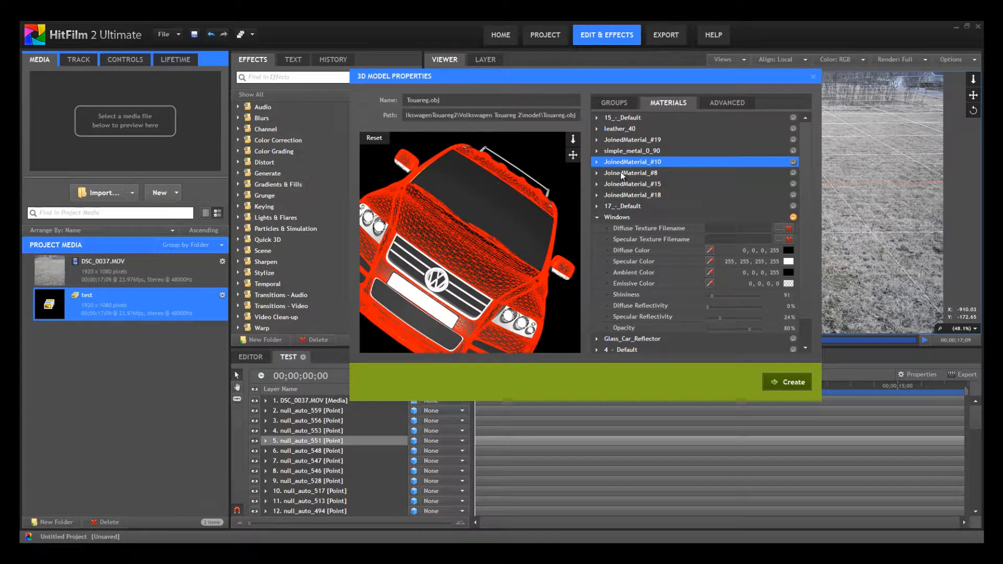
{"action": "left_click", "coordinate": [623, 195]}
{"action": "left_click", "coordinate": [622, 184]}
{"action": "left_click", "coordinate": [613, 197]}
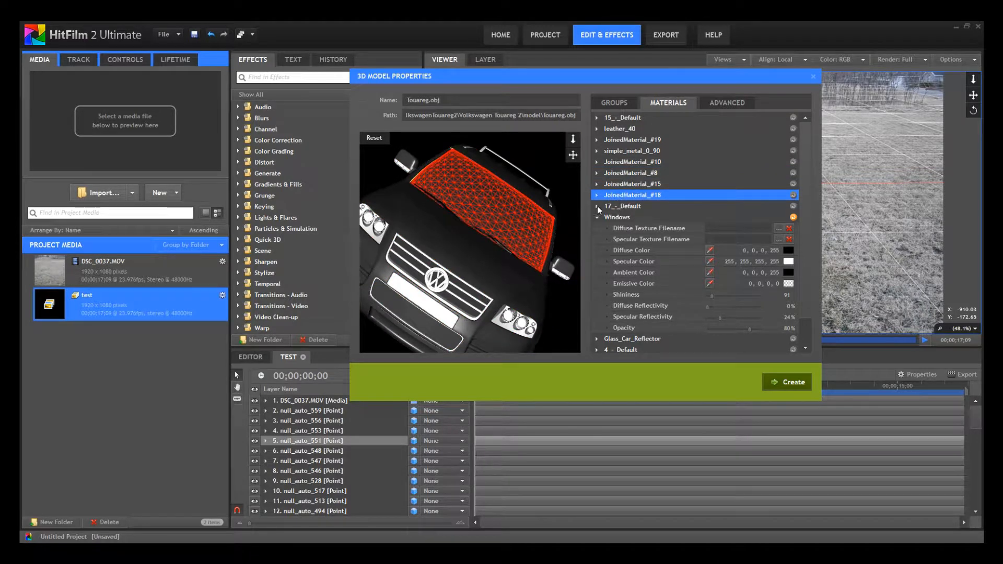
{"action": "left_click", "coordinate": [597, 196]}
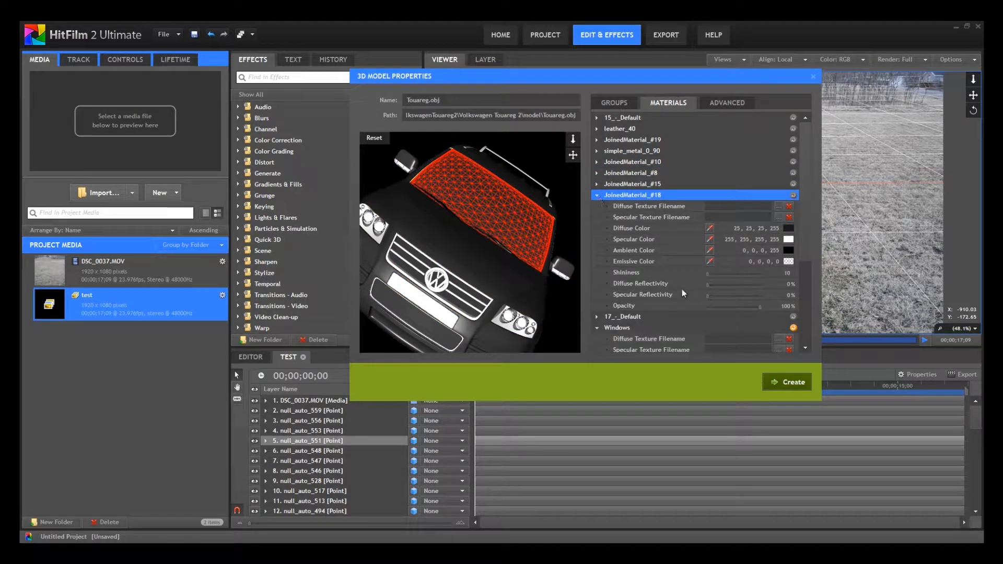
{"action": "left_click_drag", "start_coordinate": [760, 306], "coordinate": [727, 306]}
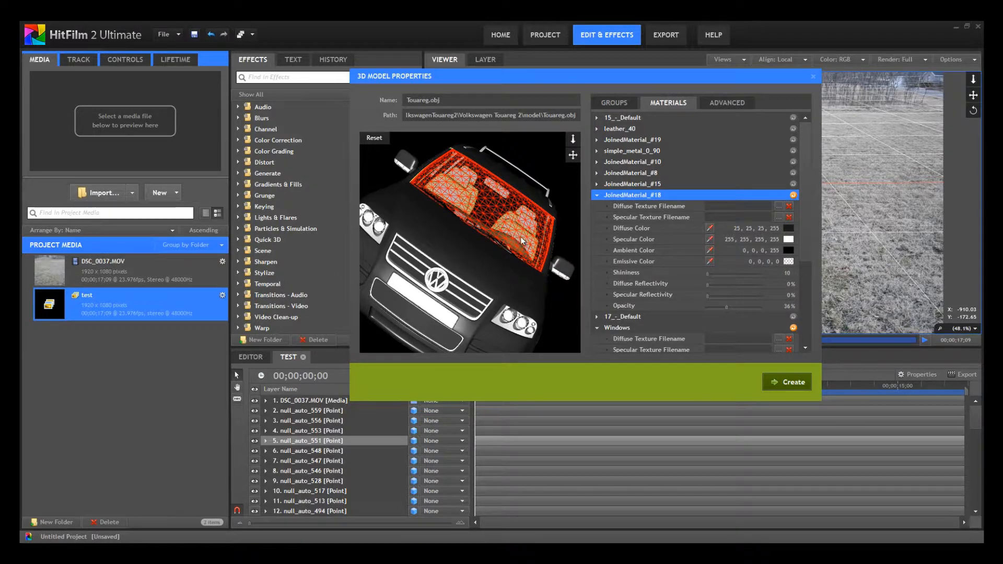
Darken the leather_40 seat material's diffuse color to RGB 91, 78, 39, keeping its opacity at 100%
{"action": "left_click_drag", "start_coordinate": [513, 233], "coordinate": [556, 199]}
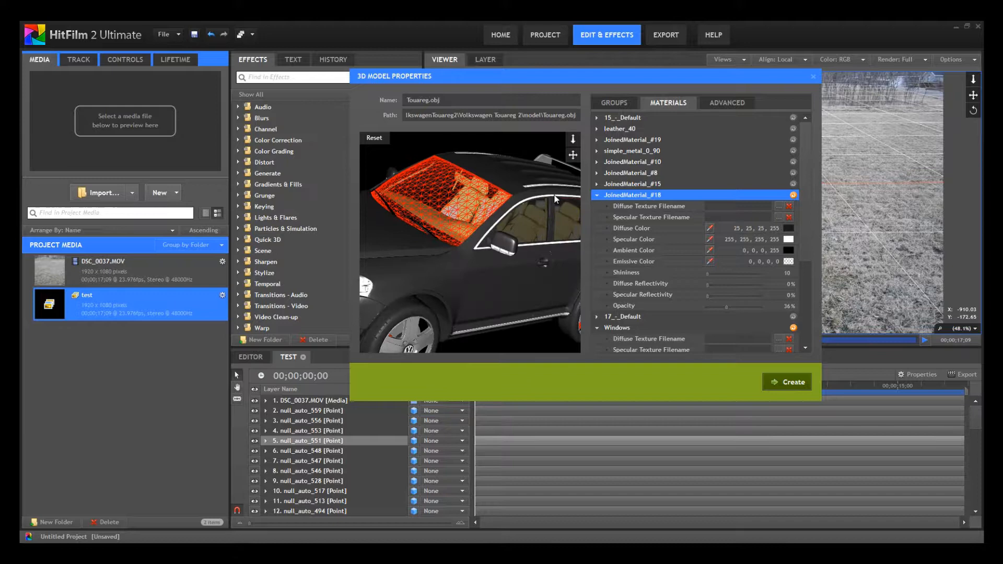
{"action": "left_click", "coordinate": [624, 130]}
{"action": "mouse_move", "coordinate": [498, 236]}
{"action": "left_mouse_down"}
{"action": "mouse_move", "coordinate": [524, 235]}
{"action": "mouse_move", "coordinate": [489, 219]}
{"action": "left_mouse_up"}
{"action": "left_click", "coordinate": [597, 129]}
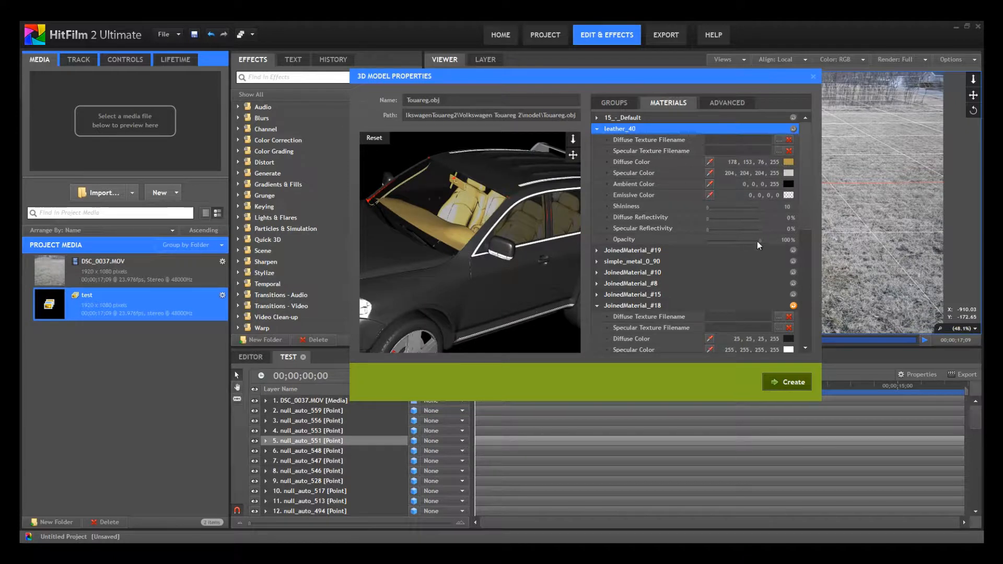
{"action": "mouse_move", "coordinate": [761, 240]}
{"action": "left_mouse_down"}
{"action": "mouse_move", "coordinate": [738, 241]}
{"action": "mouse_move", "coordinate": [760, 241]}
{"action": "left_mouse_up"}
{"action": "left_click", "coordinate": [789, 163]}
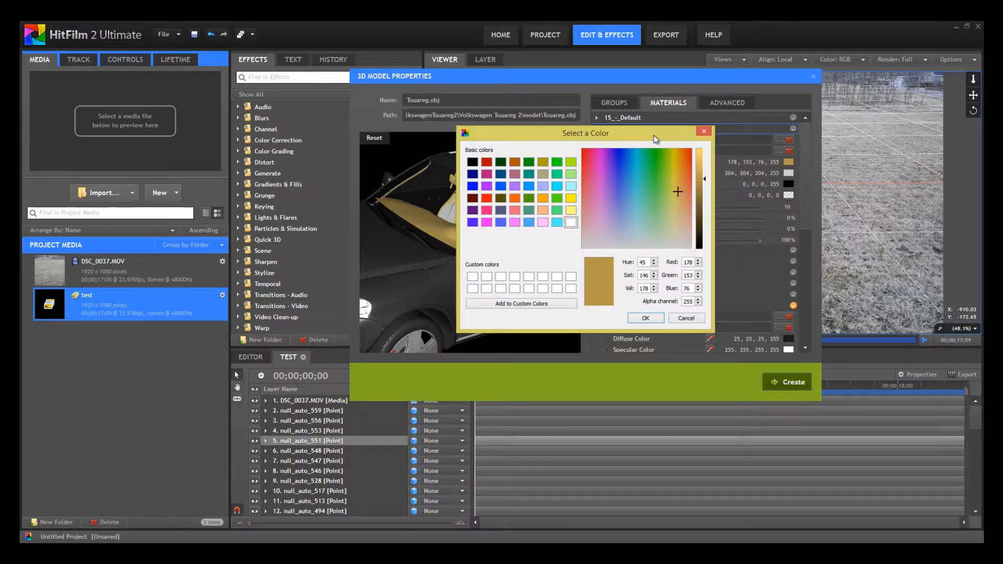
{"action": "left_click_drag", "start_coordinate": [654, 135], "coordinate": [824, 141]}
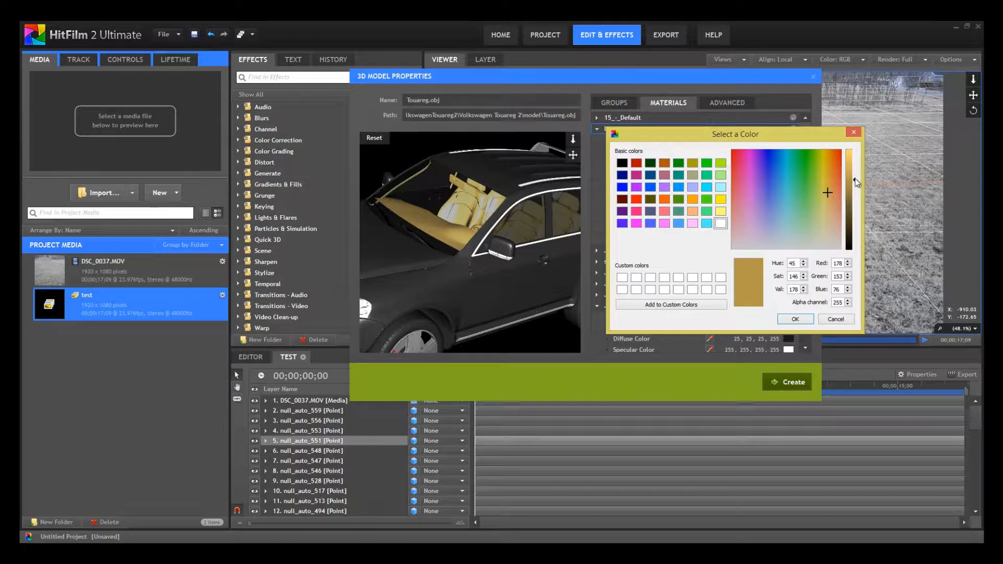
{"action": "left_click_drag", "start_coordinate": [855, 182], "coordinate": [855, 218]}
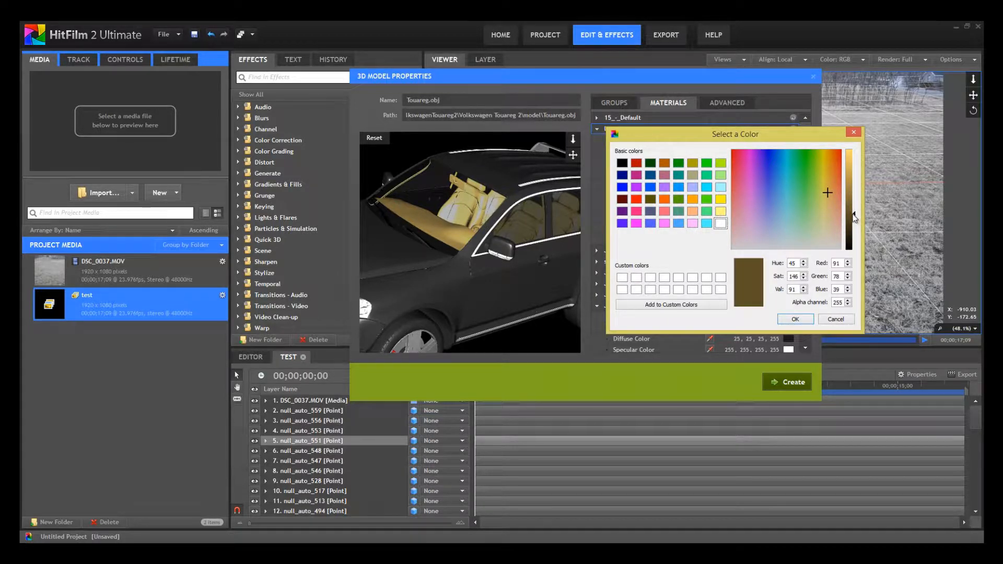
{"action": "left_click", "coordinate": [795, 319]}
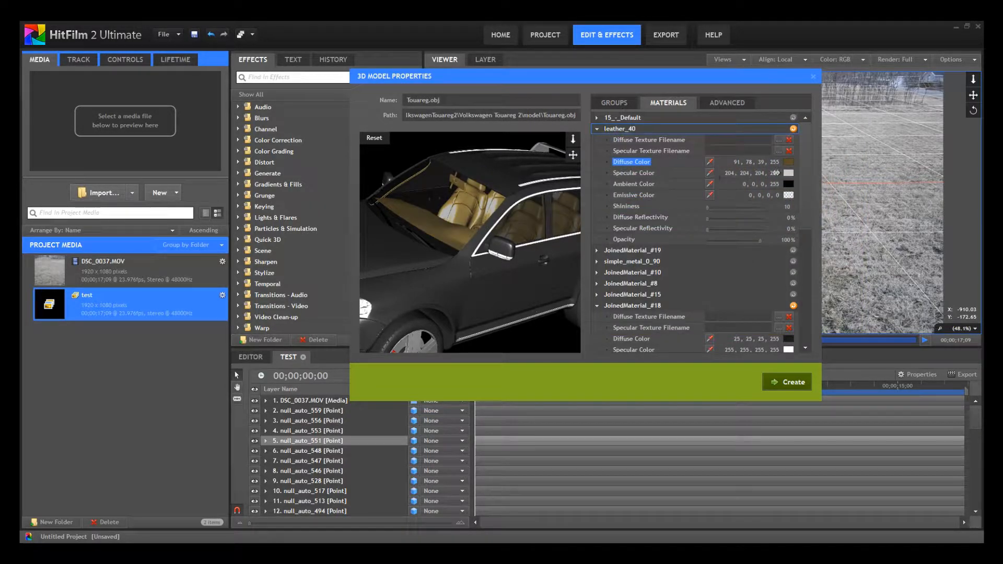
Darken the leather_40 seat material's diffuse color further to RGB 52, 44, 22 and check the seats in the model preview
{"action": "left_click", "coordinate": [789, 163]}
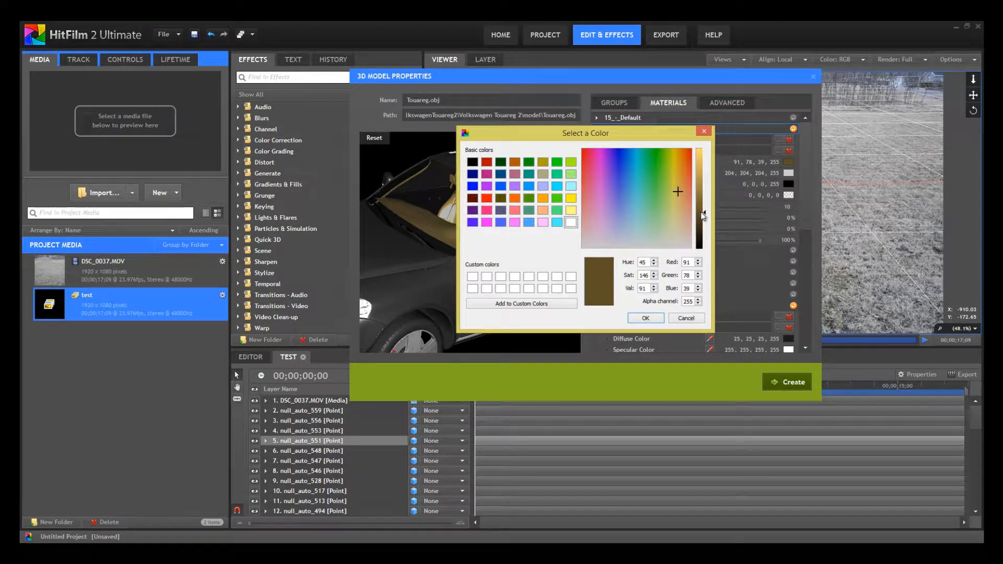
{"action": "left_click_drag", "start_coordinate": [704, 216], "coordinate": [705, 230]}
{"action": "left_click", "coordinate": [647, 318]}
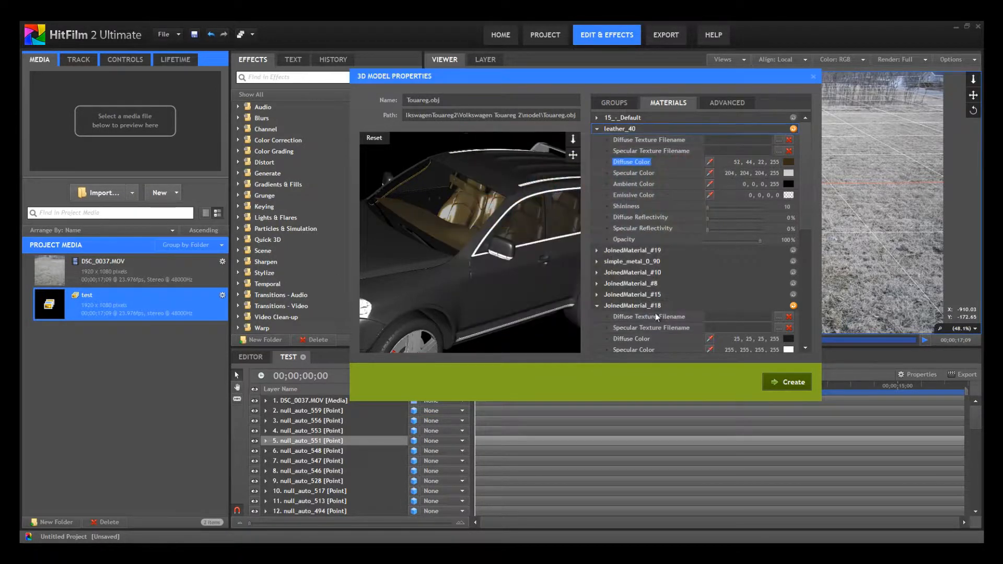
{"action": "left_click_drag", "start_coordinate": [420, 221], "coordinate": [444, 214]}
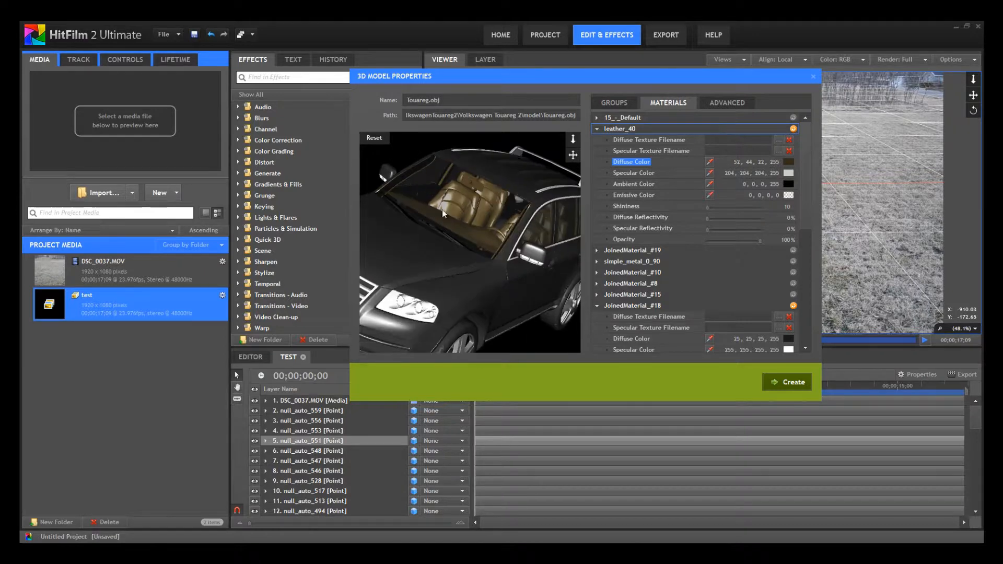
Create the Touareg.obj model, add it as the top layer of the test composition and preview it along the footage
{"action": "left_click", "coordinate": [715, 102]}
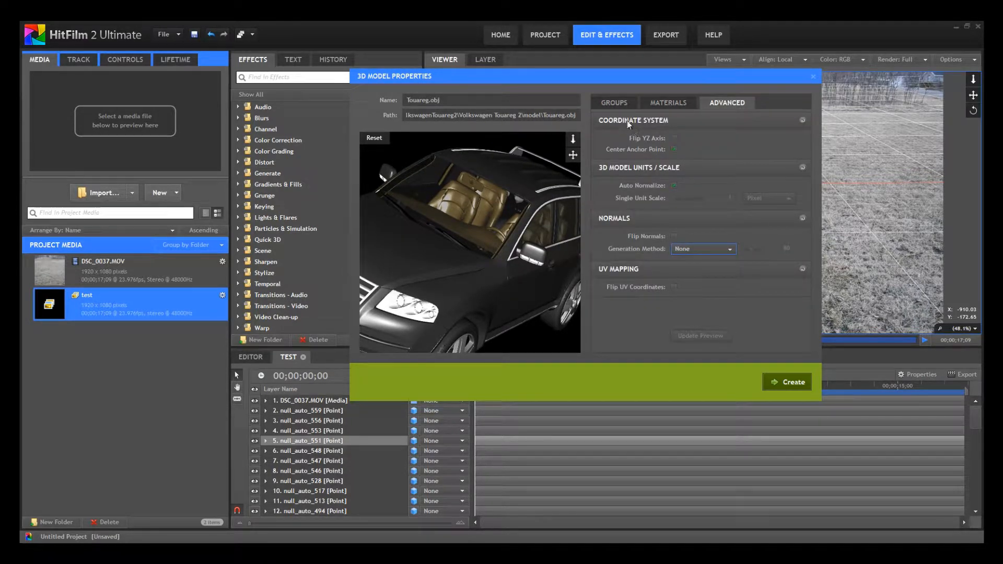
{"action": "left_click", "coordinate": [615, 103]}
{"action": "left_click_drag", "start_coordinate": [397, 225], "coordinate": [457, 268]}
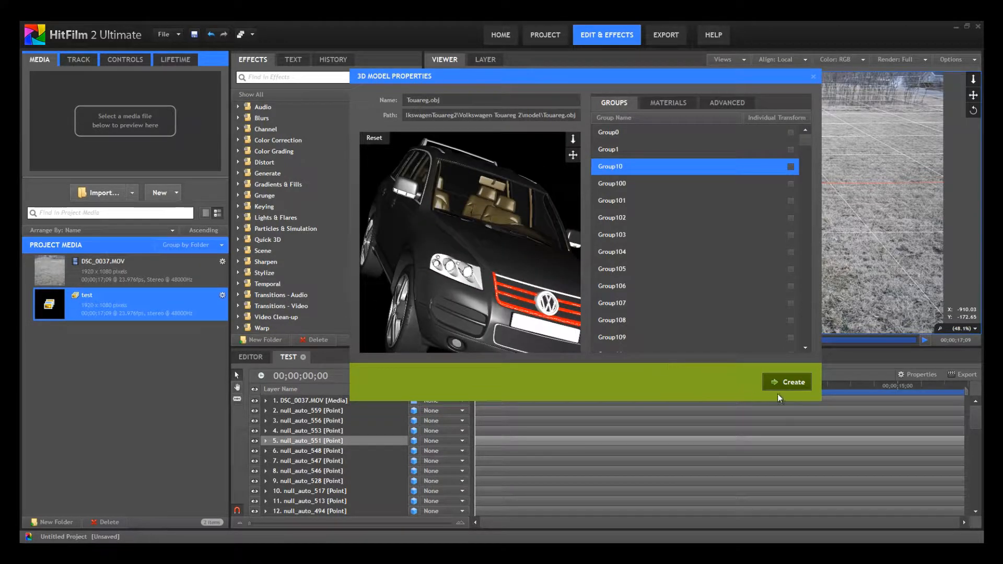
{"action": "left_click", "coordinate": [787, 383]}
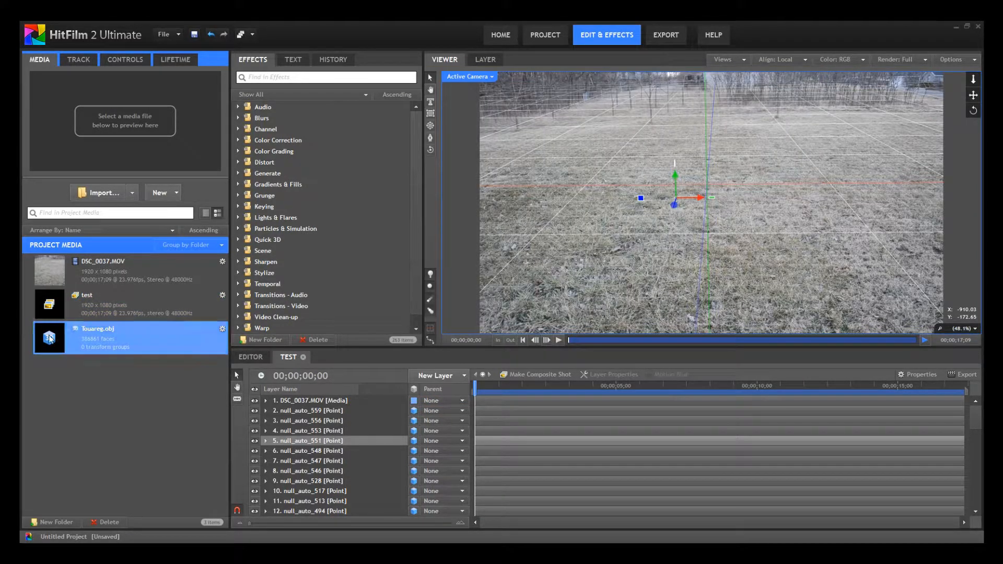
{"action": "left_click_drag", "start_coordinate": [49, 338], "coordinate": [330, 401]}
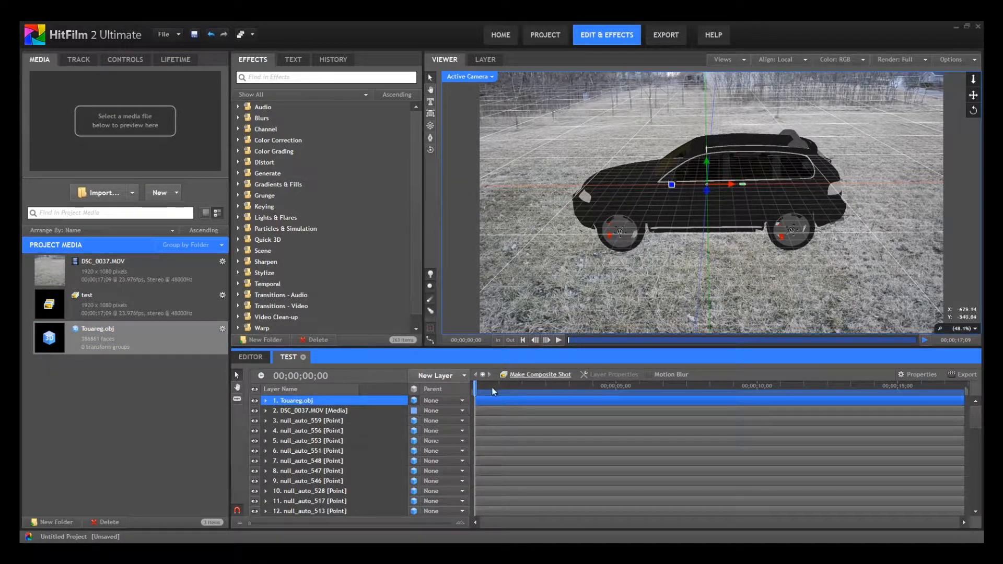
{"action": "left_click_drag", "start_coordinate": [476, 383], "coordinate": [831, 387]}
{"action": "left_click_drag", "start_coordinate": [745, 391], "coordinate": [423, 378]}
Show a Front view beside the camera view and raise the car about 165 units so its wheels stand on the ground points
{"action": "left_click", "coordinate": [741, 60]}
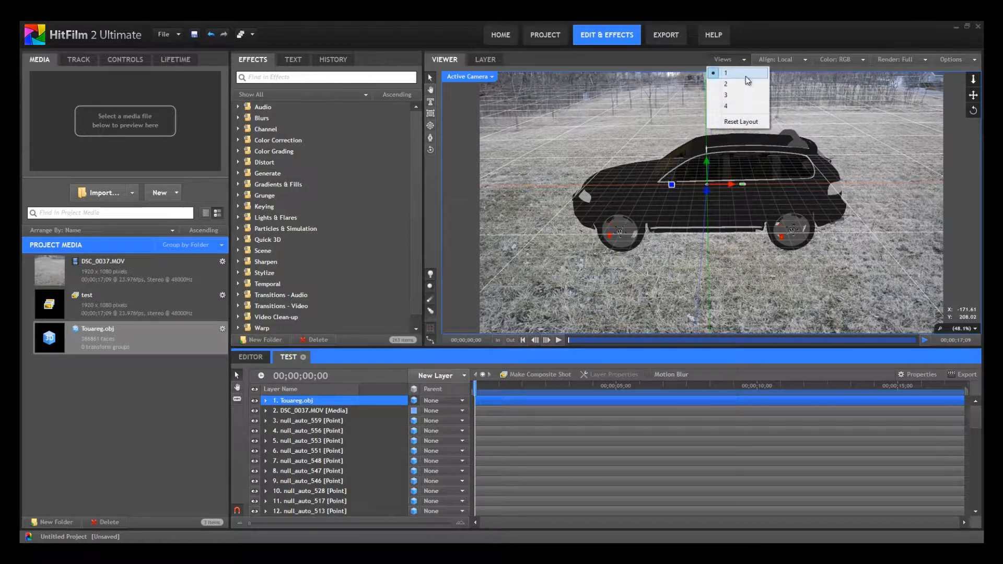
{"action": "left_click", "coordinate": [742, 81]}
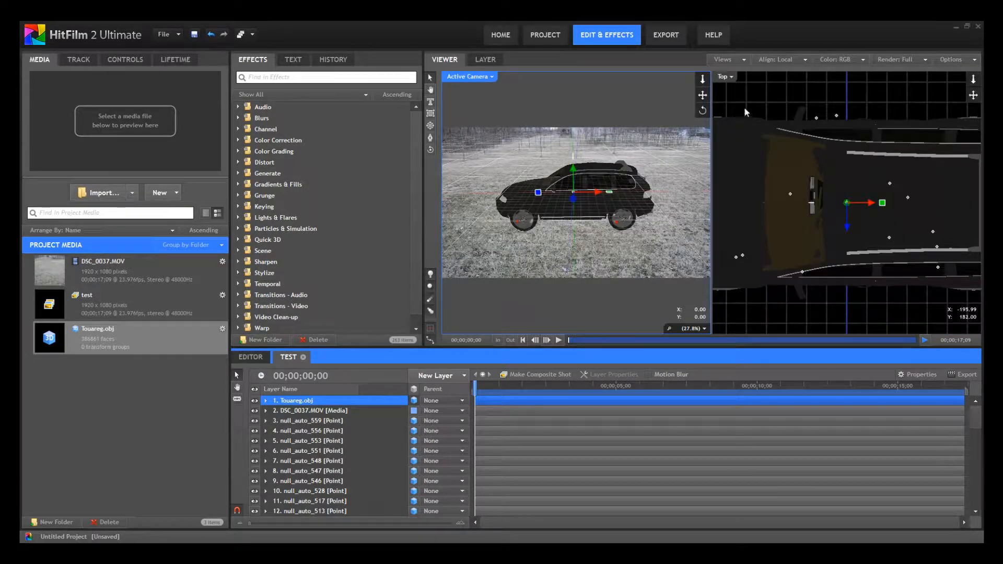
{"action": "left_click", "coordinate": [724, 77]}
{"action": "left_click", "coordinate": [734, 116]}
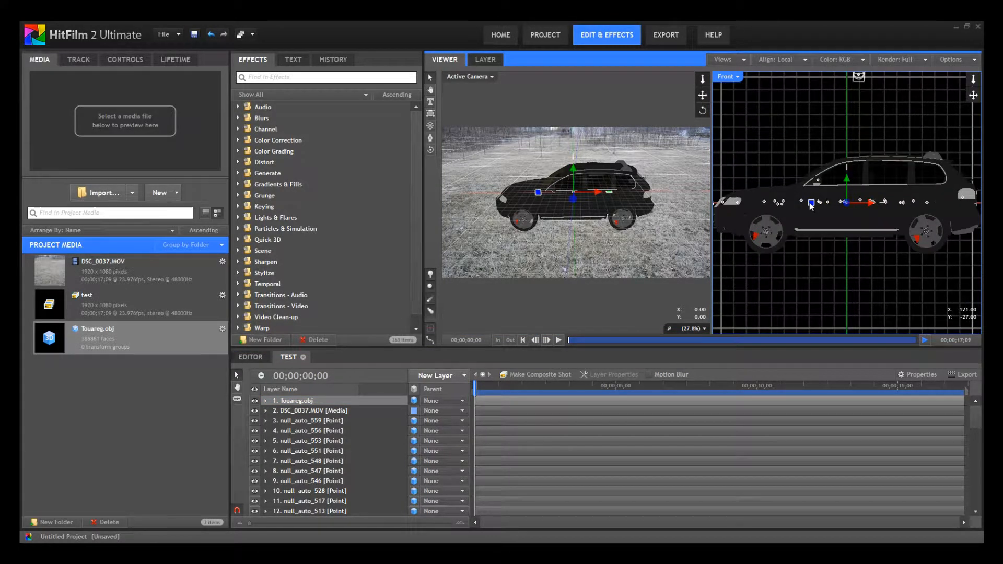
{"action": "scroll", "coordinate": [848, 182], "scroll_direction": "down", "scroll_amount": 2}
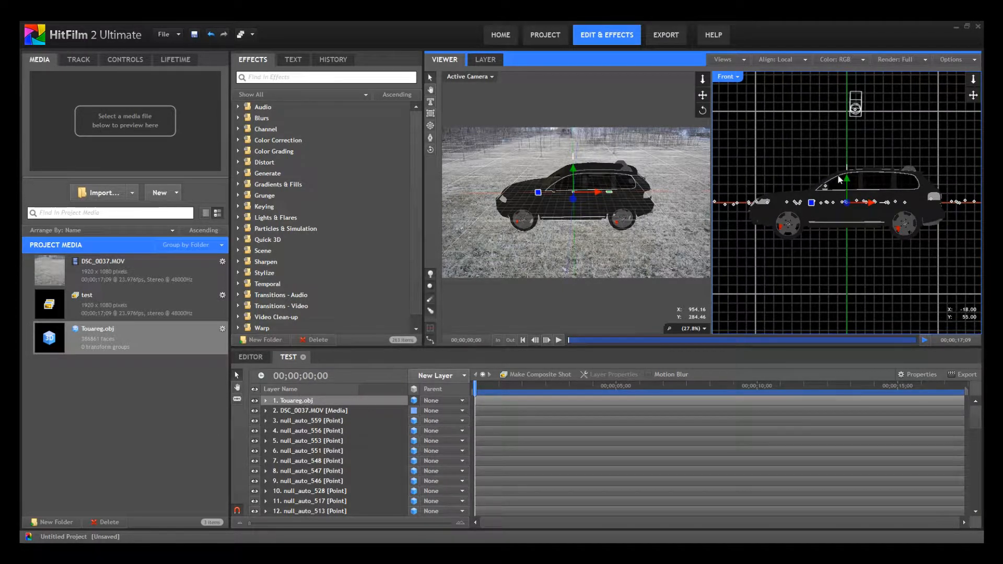
{"action": "left_click_drag", "start_coordinate": [850, 185], "coordinate": [845, 147]}
{"action": "scroll", "coordinate": [826, 172], "scroll_direction": "up", "scroll_amount": 4}
{"action": "scroll", "coordinate": [778, 199], "scroll_direction": "down", "scroll_amount": 3}
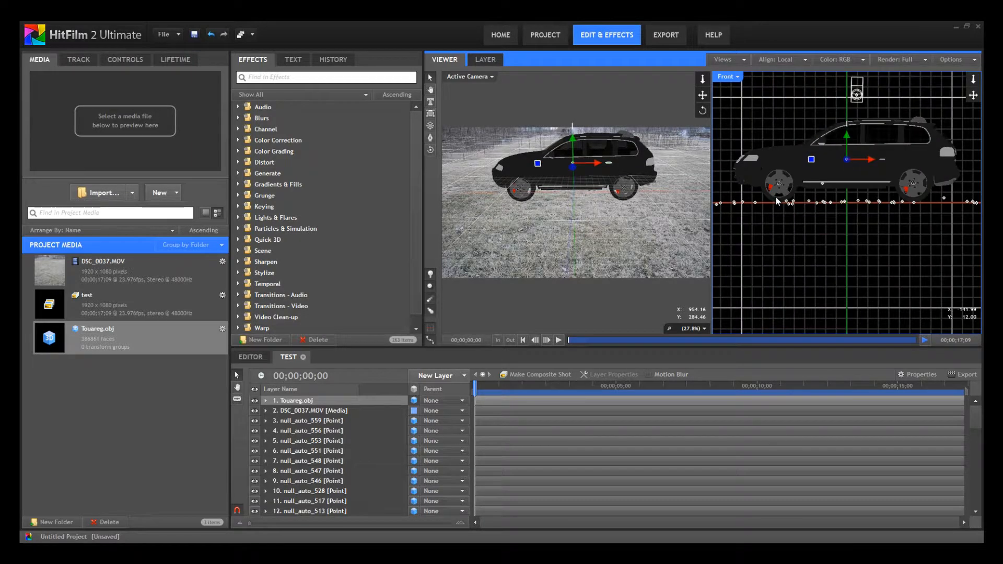
Fine-tune the car's height with its front wheel close up against the ground tracking points, and return to a single camera view
{"action": "scroll", "coordinate": [777, 200], "scroll_direction": "up", "scroll_amount": 3}
{"action": "scroll", "coordinate": [774, 196], "scroll_direction": "up", "scroll_amount": 3}
{"action": "scroll", "coordinate": [773, 196], "scroll_direction": "down", "scroll_amount": 3}
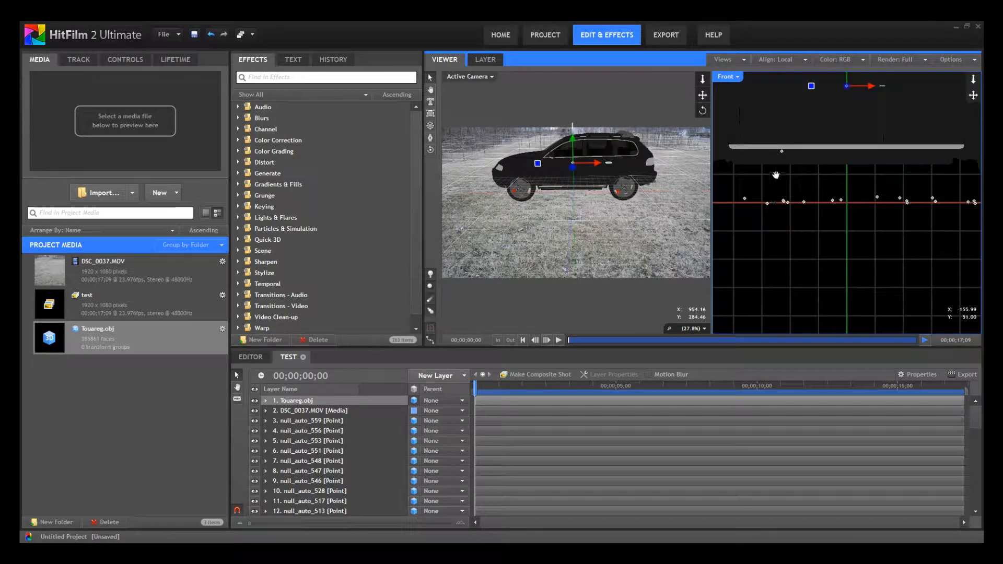
{"action": "scroll", "coordinate": [877, 190], "scroll_direction": "up", "scroll_amount": 4}
{"action": "left_click_drag", "start_coordinate": [835, 186], "coordinate": [764, 210]}
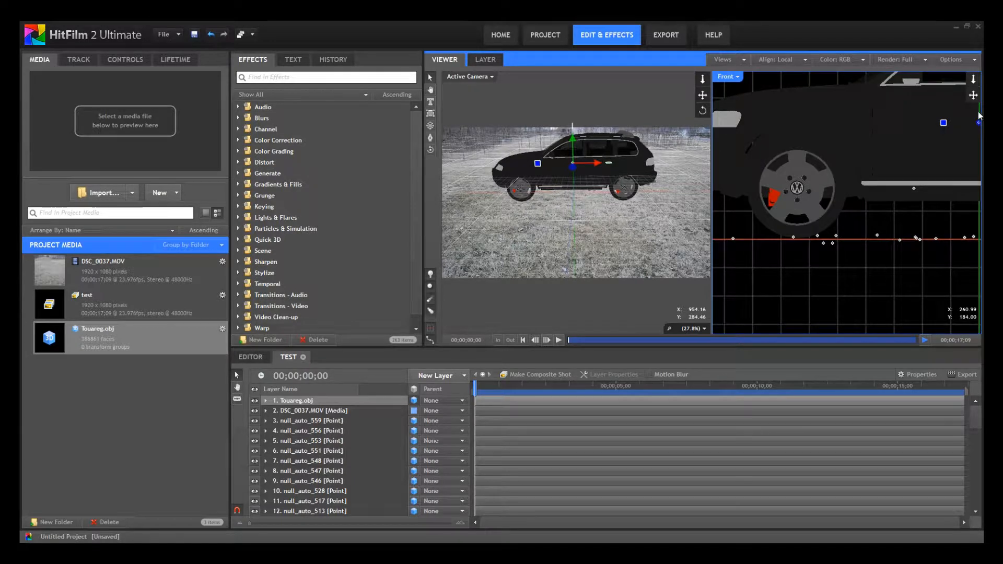
{"action": "left_click_drag", "start_coordinate": [912, 138], "coordinate": [896, 167]}
{"action": "left_click_drag", "start_coordinate": [964, 145], "coordinate": [964, 147]}
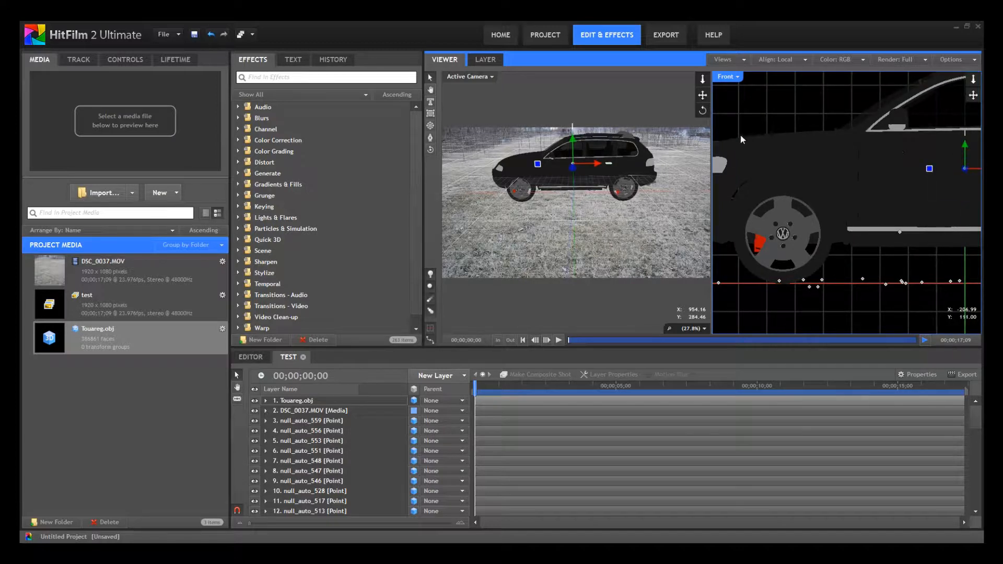
{"action": "left_click", "coordinate": [722, 65]}
{"action": "left_click", "coordinate": [724, 79]}
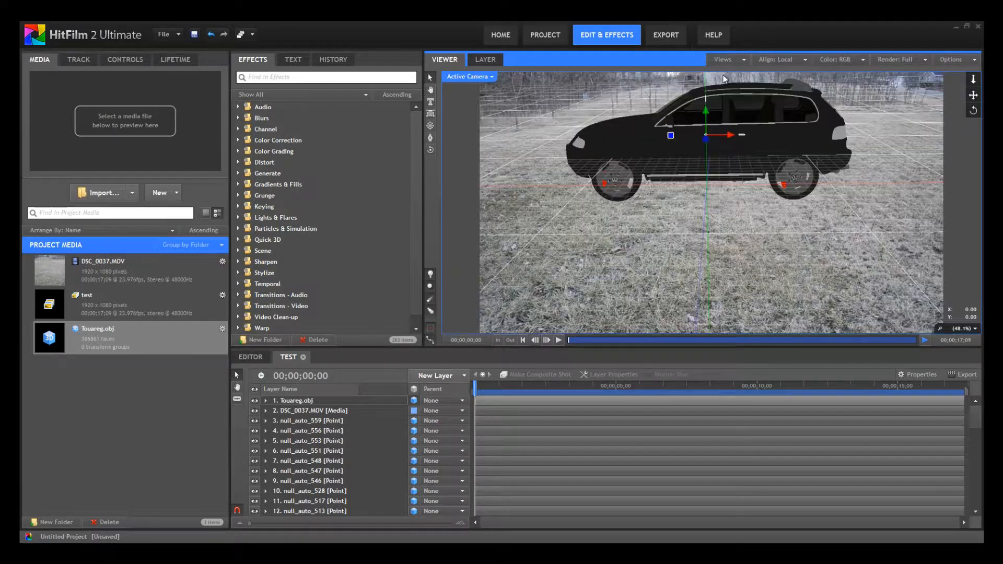
Bring the car model closer to the camera and rotate it so its front faces the viewer at an angle
{"action": "mouse_move", "coordinate": [706, 143]}
{"action": "left_mouse_down"}
{"action": "mouse_move", "coordinate": [702, 256]}
{"action": "mouse_move", "coordinate": [703, 115]}
{"action": "mouse_move", "coordinate": [692, 268]}
{"action": "mouse_move", "coordinate": [713, 40]}
{"action": "mouse_move", "coordinate": [690, 316]}
{"action": "mouse_move", "coordinate": [727, 256]}
{"action": "mouse_move", "coordinate": [725, 142]}
{"action": "left_mouse_up"}
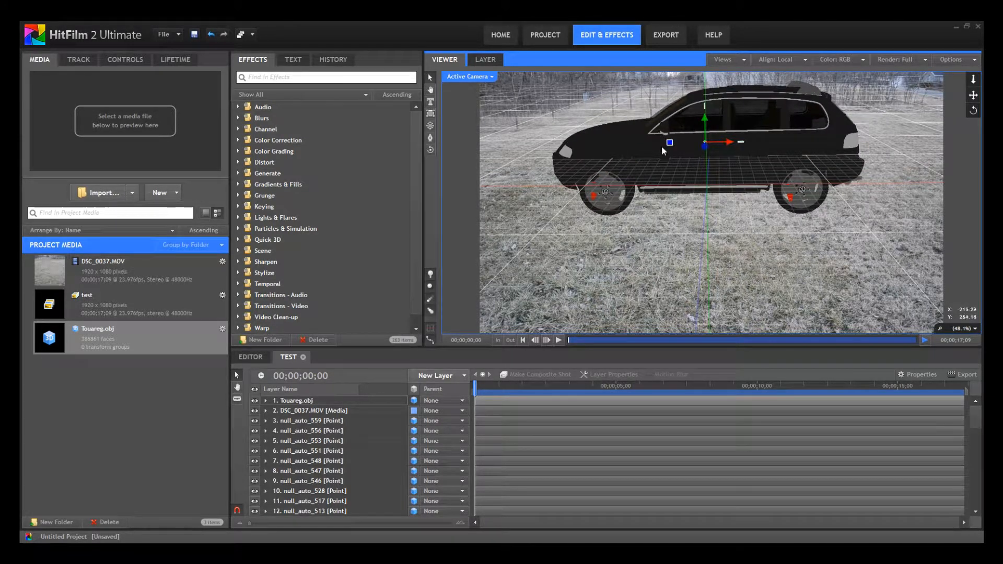
{"action": "left_click_drag", "start_coordinate": [745, 130], "coordinate": [613, 112]}
{"action": "mouse_move", "coordinate": [705, 141]}
{"action": "left_mouse_down"}
{"action": "mouse_move", "coordinate": [713, 186]}
{"action": "mouse_move", "coordinate": [681, 154]}
{"action": "mouse_move", "coordinate": [699, 136]}
{"action": "mouse_move", "coordinate": [690, 136]}
{"action": "left_mouse_up"}
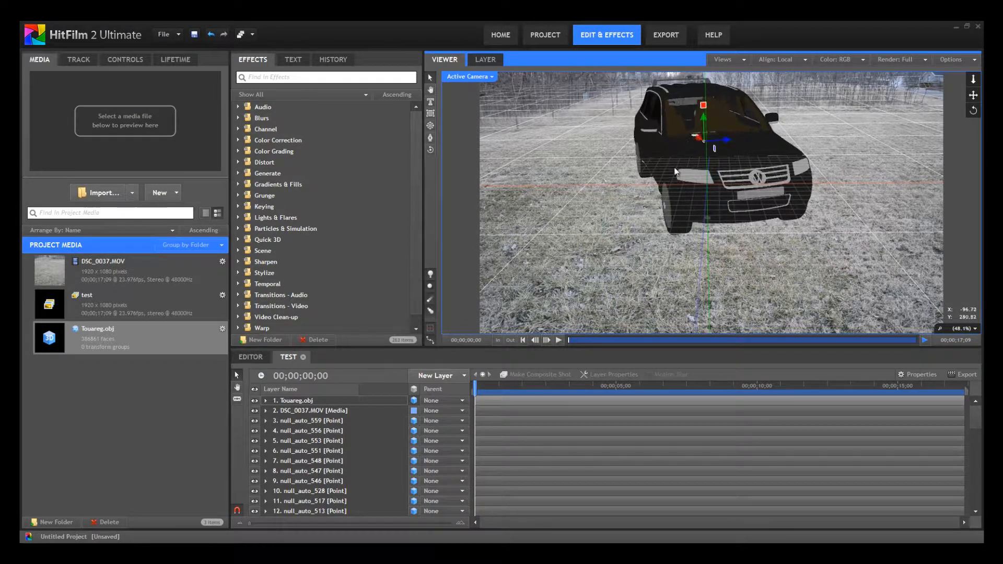
{"action": "mouse_move", "coordinate": [481, 396]}
{"action": "left_mouse_down"}
{"action": "mouse_move", "coordinate": [907, 394]}
{"action": "mouse_move", "coordinate": [475, 395]}
{"action": "left_mouse_up"}
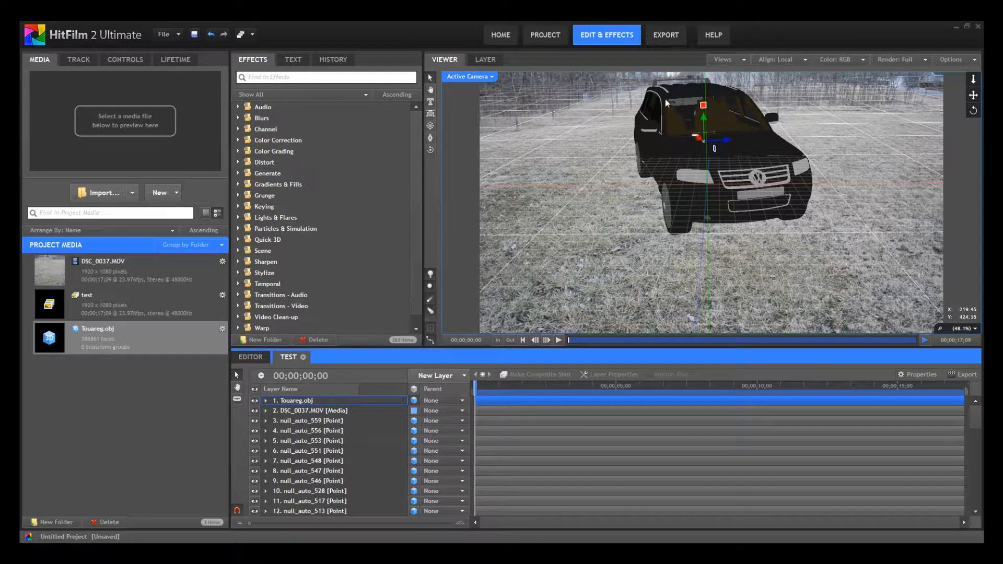
Try rescaling the Touareg.obj layer in its world transform, and undo the scale change
{"action": "left_click", "coordinate": [277, 401]}
{"action": "left_click", "coordinate": [106, 61]}
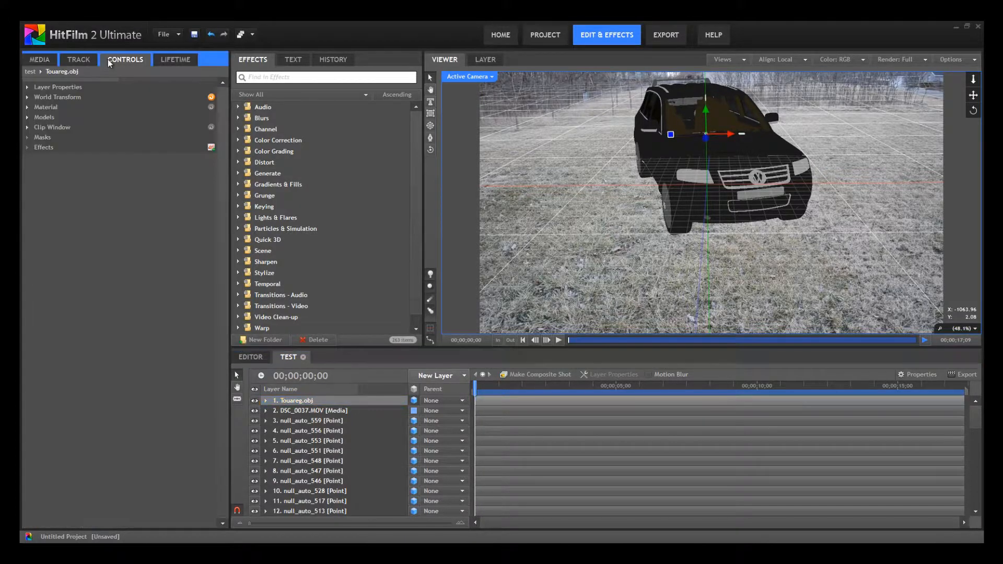
{"action": "left_click", "coordinate": [27, 98]}
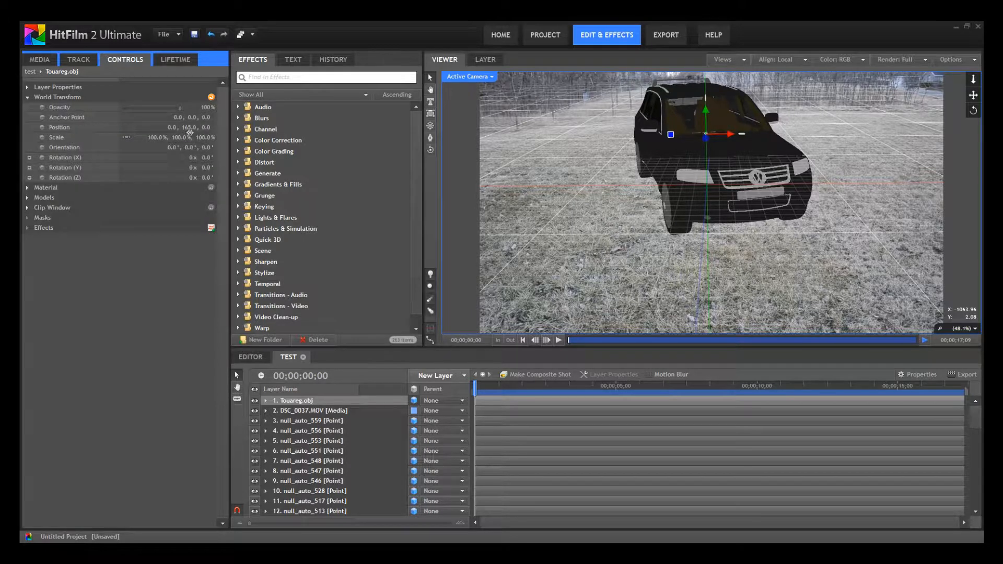
{"action": "left_click_drag", "start_coordinate": [187, 137], "coordinate": [152, 146]}
{"action": "left_click", "coordinate": [212, 36]}
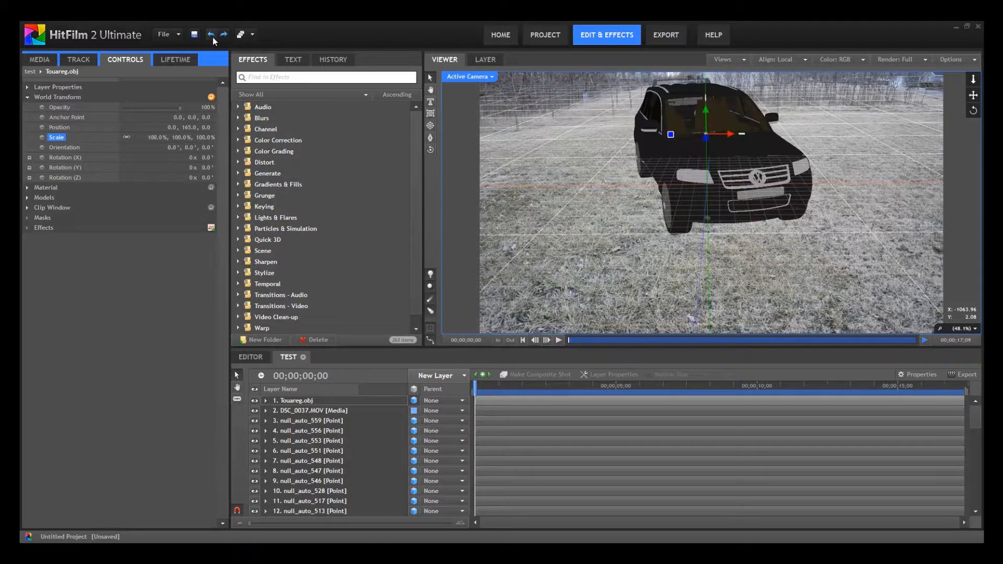
Enable Ambient Occlusion in the Touareg.obj layer's material settings
{"action": "left_click", "coordinate": [28, 187]}
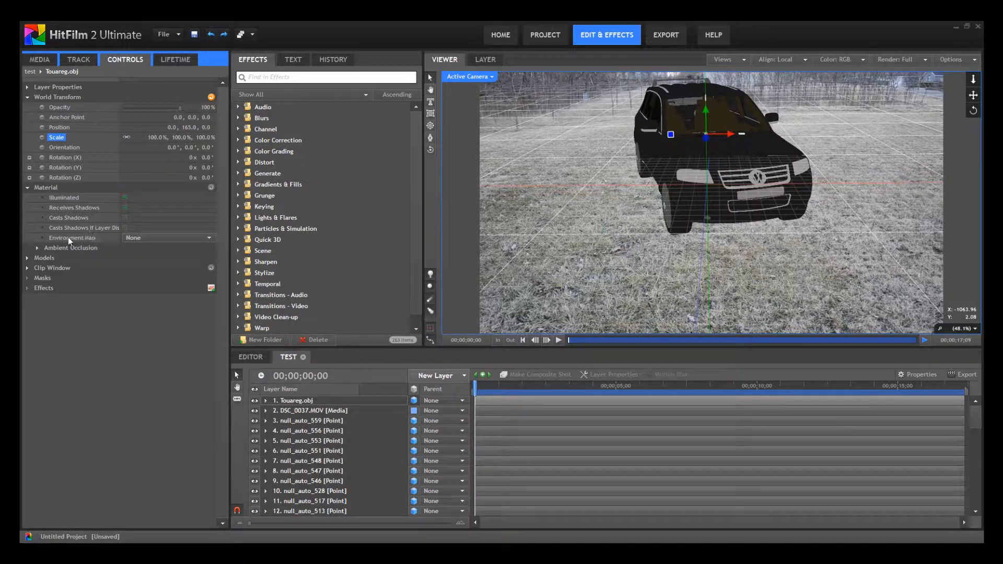
{"action": "left_click", "coordinate": [38, 249]}
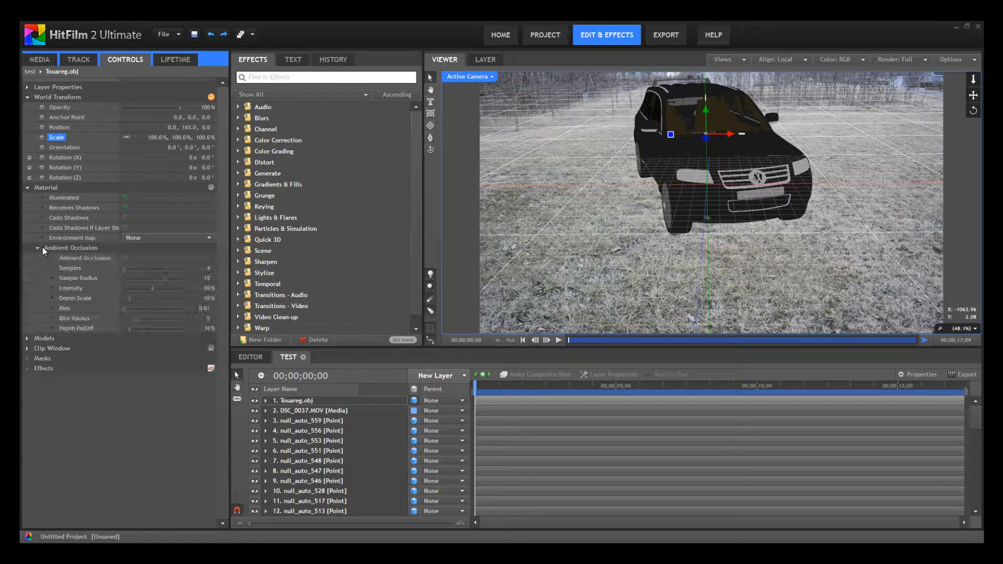
{"action": "left_click", "coordinate": [125, 258]}
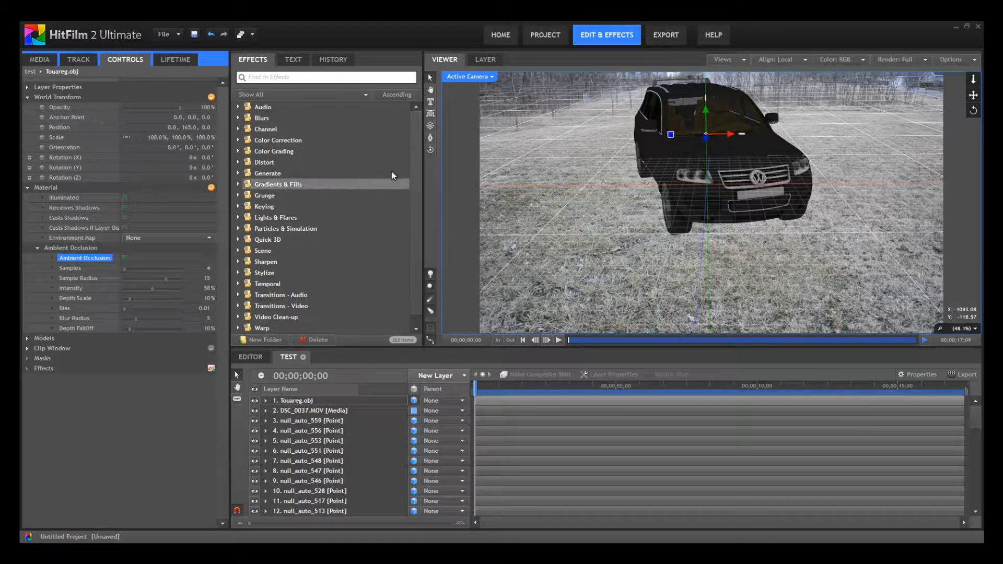
Compare the car with and without ambient occlusion from several angles in the Perspective view, and return to the active camera view
{"action": "left_click", "coordinate": [475, 75]}
{"action": "left_click", "coordinate": [469, 100]}
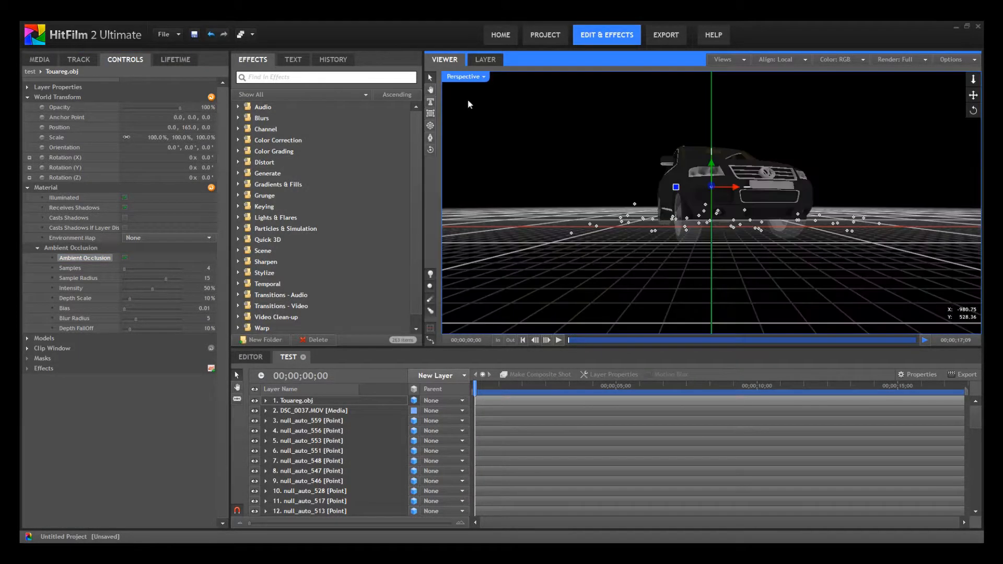
{"action": "left_click", "coordinate": [431, 150]}
{"action": "left_click_drag", "start_coordinate": [625, 177], "coordinate": [666, 147]}
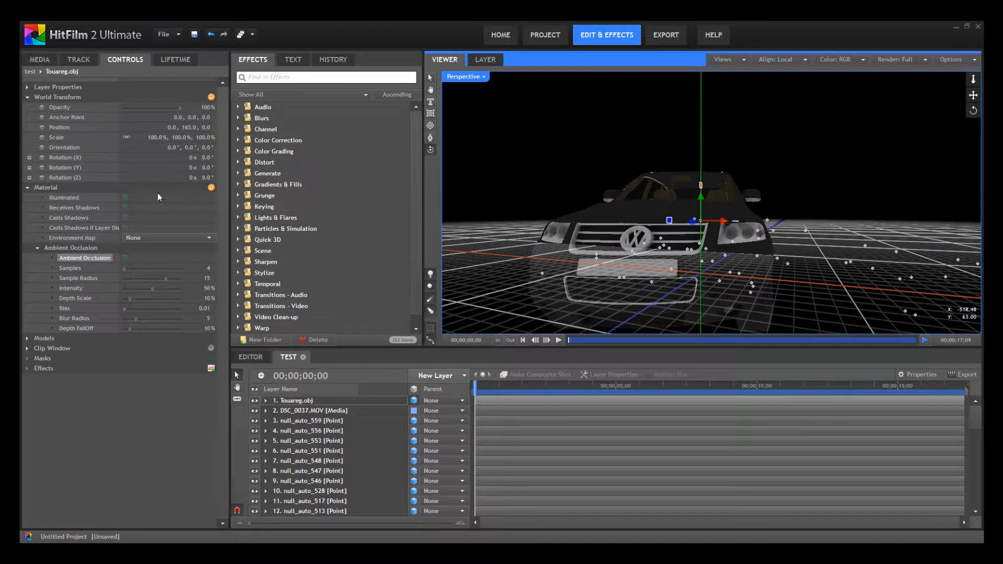
{"action": "left_click", "coordinate": [125, 258]}
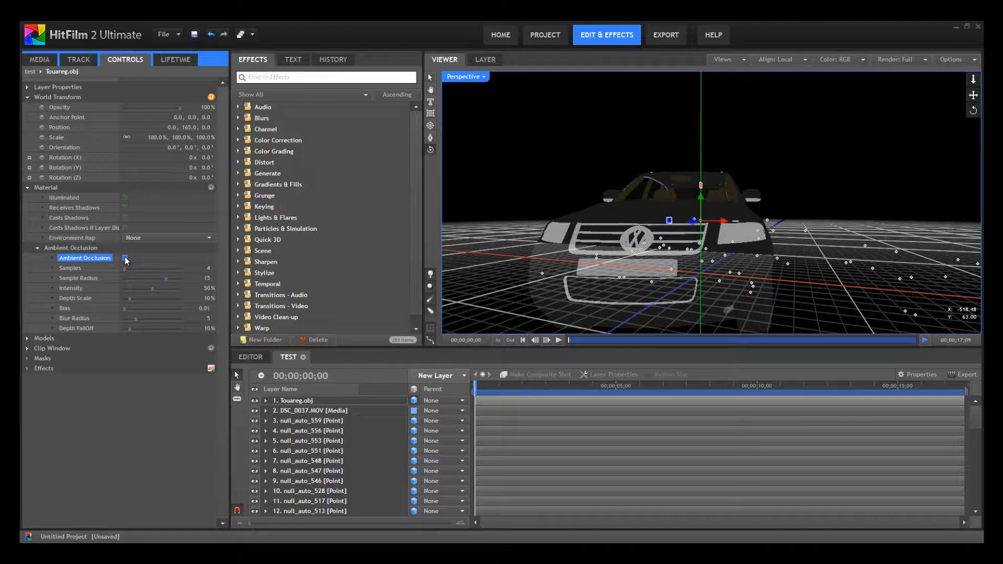
{"action": "left_click_drag", "start_coordinate": [594, 233], "coordinate": [646, 270]}
{"action": "left_click_drag", "start_coordinate": [622, 217], "coordinate": [675, 172]}
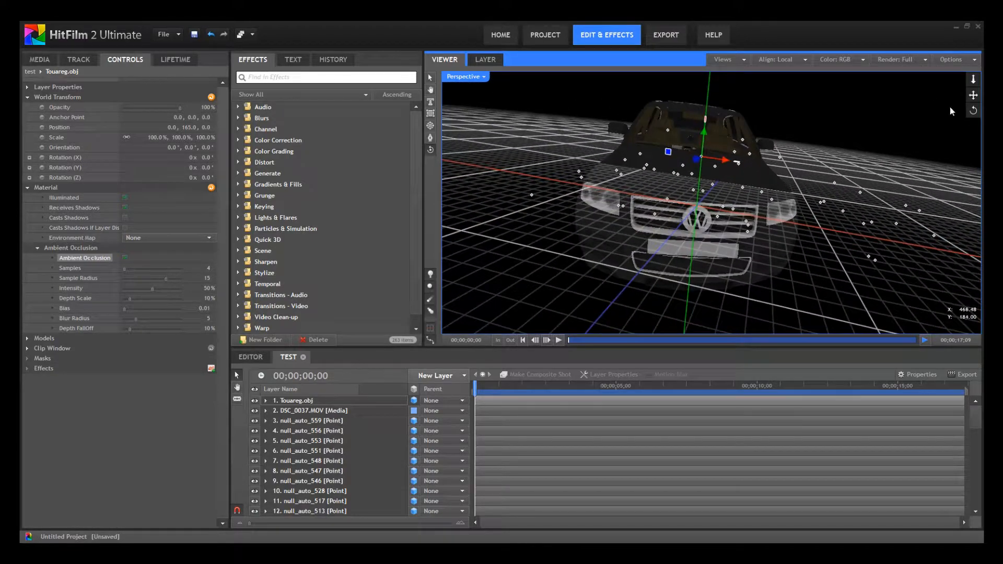
{"action": "left_click", "coordinate": [478, 76]}
{"action": "left_click", "coordinate": [462, 87]}
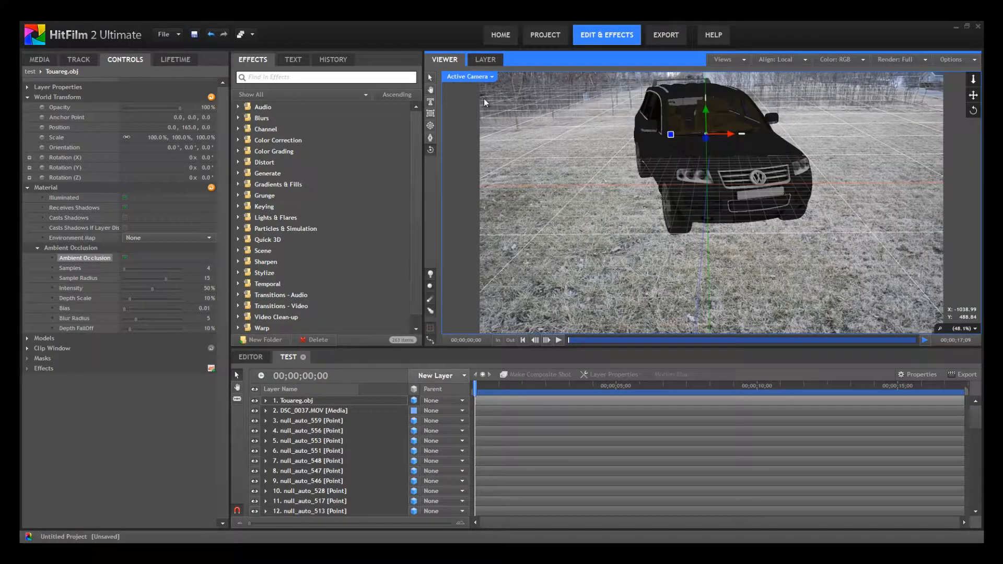
Add a new light layer to the composite shot and undo the accidental orbit of the camera
{"action": "left_click", "coordinate": [453, 375]}
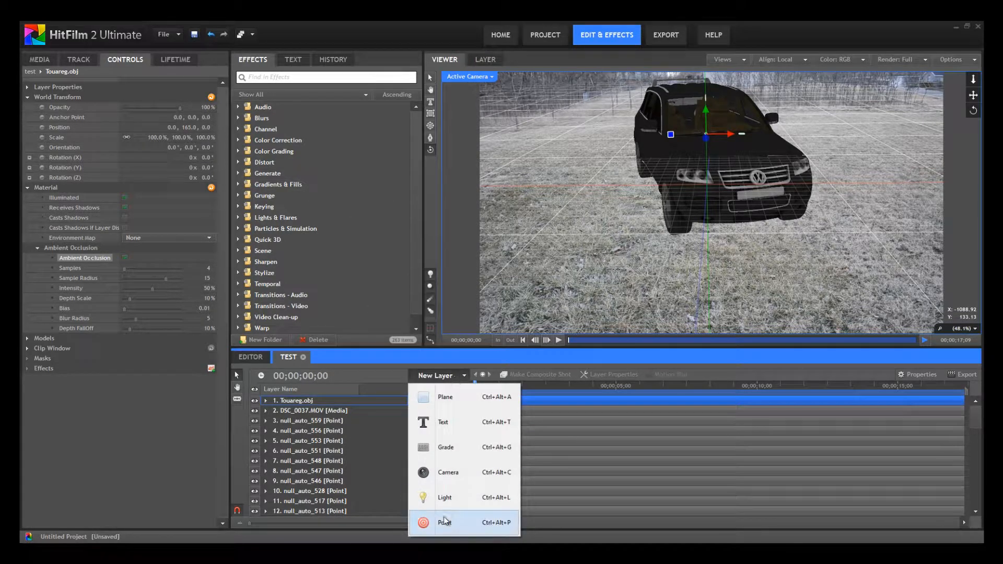
{"action": "left_click", "coordinate": [445, 498]}
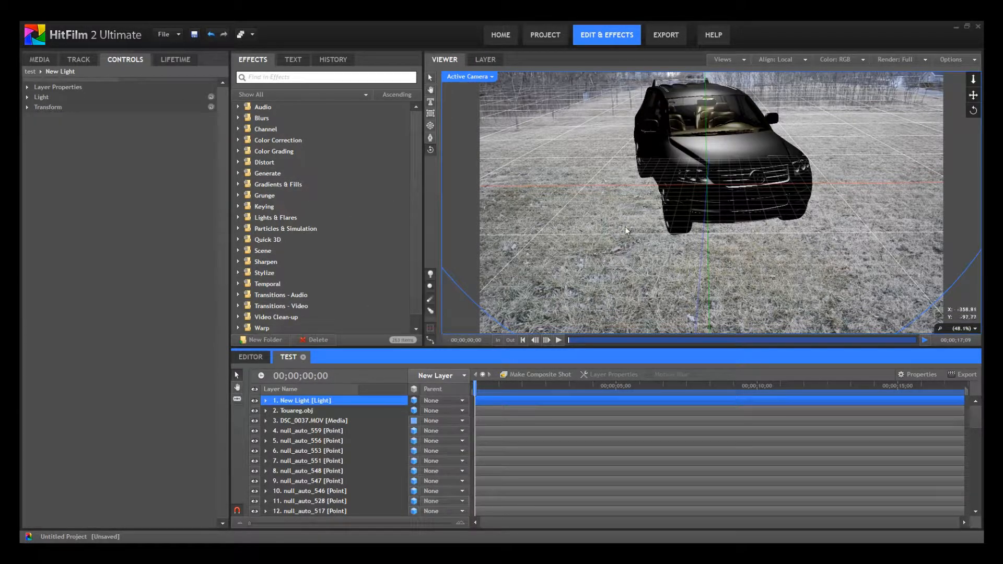
{"action": "scroll", "coordinate": [764, 199], "scroll_direction": "down", "scroll_amount": 3}
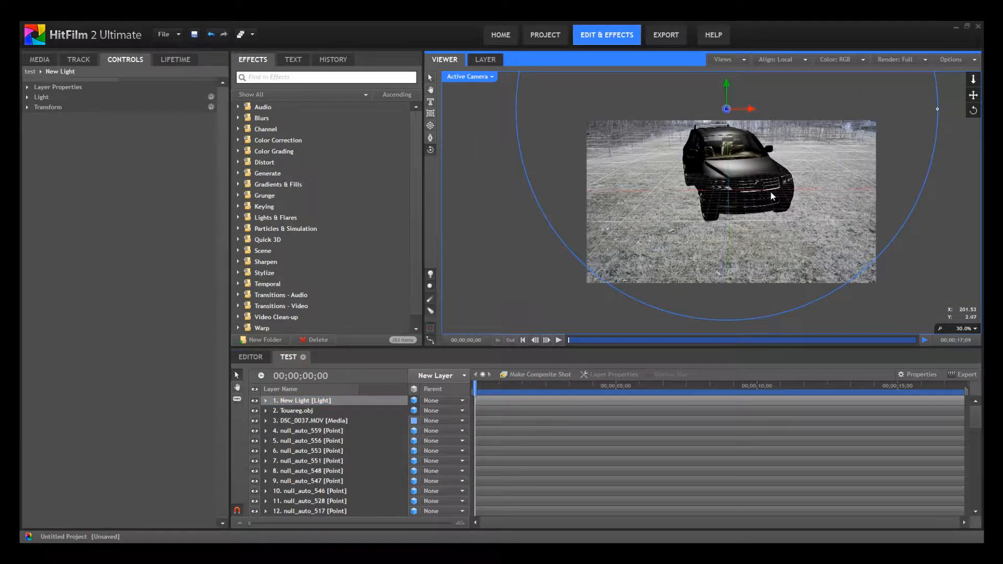
{"action": "scroll", "coordinate": [745, 218], "scroll_direction": "up", "scroll_amount": 1}
{"action": "scroll", "coordinate": [744, 218], "scroll_direction": "down", "scroll_amount": 2}
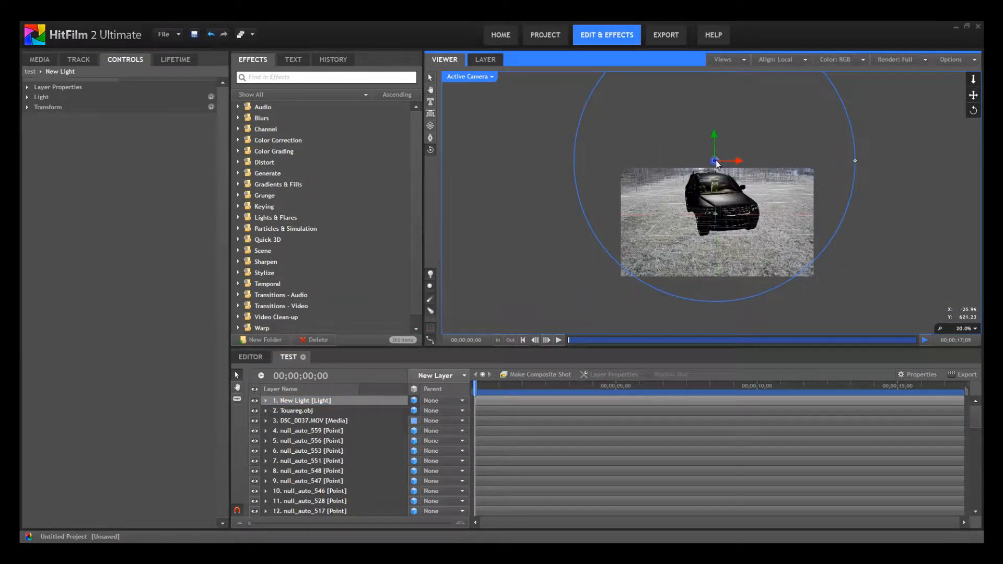
{"action": "left_click_drag", "start_coordinate": [714, 160], "coordinate": [531, 113]}
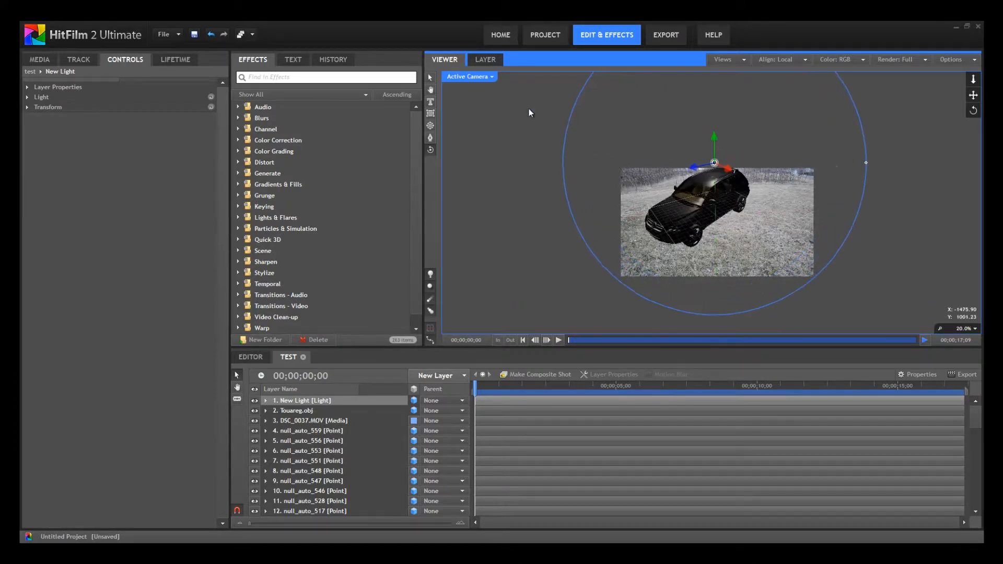
{"action": "left_click", "coordinate": [211, 34]}
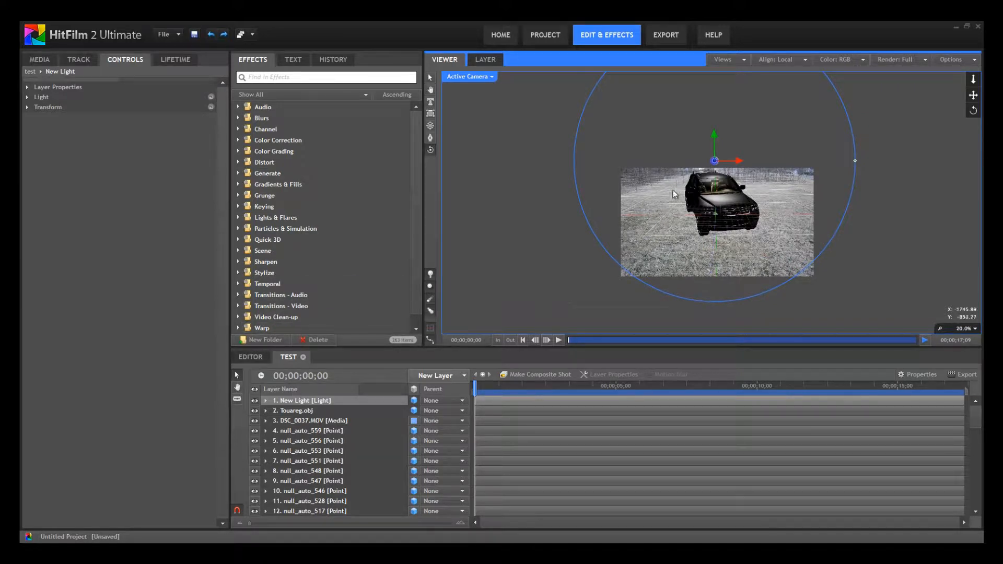
Move the light up and far away from the car in the Perspective view, and return to the active camera view
{"action": "left_click", "coordinate": [486, 77]}
{"action": "left_click", "coordinate": [484, 97]}
{"action": "scroll", "coordinate": [739, 148], "scroll_direction": "down", "scroll_amount": 2}
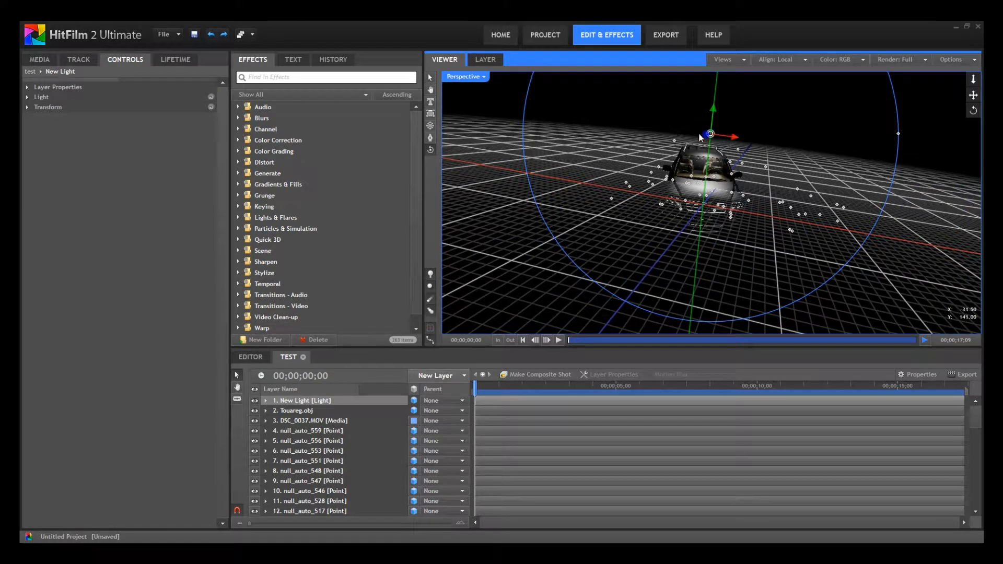
{"action": "left_click_drag", "start_coordinate": [698, 165], "coordinate": [642, 142]}
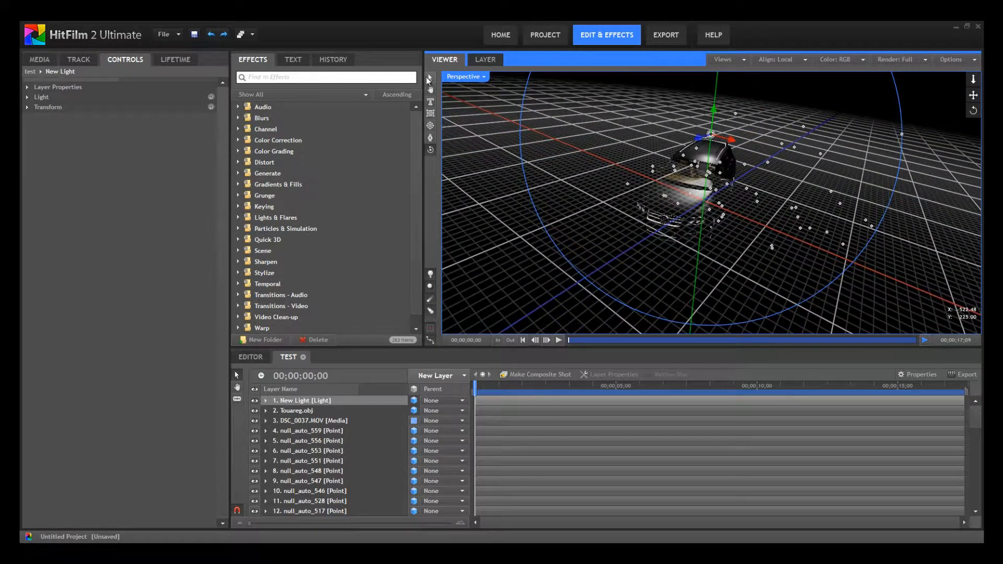
{"action": "left_click", "coordinate": [430, 78]}
{"action": "mouse_move", "coordinate": [711, 134]}
{"action": "left_mouse_down"}
{"action": "mouse_move", "coordinate": [542, 175]}
{"action": "mouse_move", "coordinate": [767, 147]}
{"action": "mouse_move", "coordinate": [618, 161]}
{"action": "mouse_move", "coordinate": [880, 250]}
{"action": "mouse_move", "coordinate": [887, 71]}
{"action": "mouse_move", "coordinate": [916, 21]}
{"action": "left_mouse_up"}
{"action": "scroll", "coordinate": [895, 231], "scroll_direction": "down", "scroll_amount": 3}
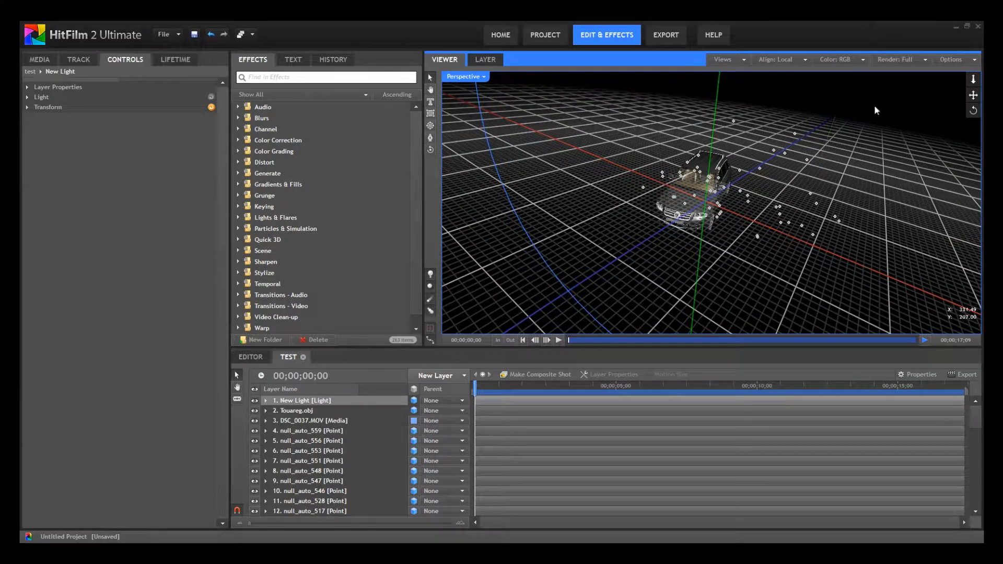
{"action": "scroll", "coordinate": [874, 110], "scroll_direction": "down", "scroll_amount": 2}
{"action": "scroll", "coordinate": [873, 117], "scroll_direction": "down", "scroll_amount": 1}
{"action": "left_click_drag", "start_coordinate": [782, 107], "coordinate": [883, 92]}
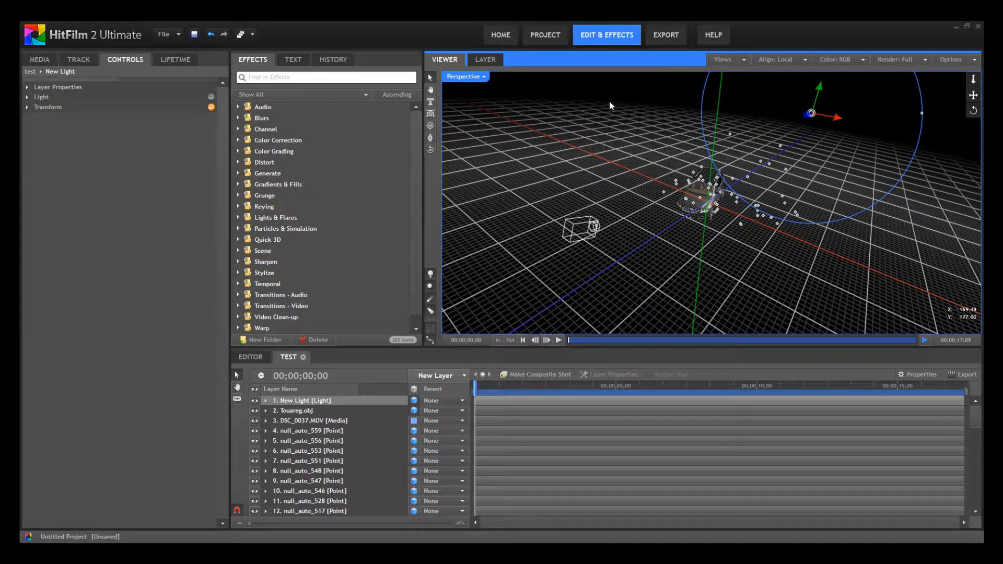
{"action": "left_click", "coordinate": [484, 76]}
{"action": "left_click", "coordinate": [487, 85]}
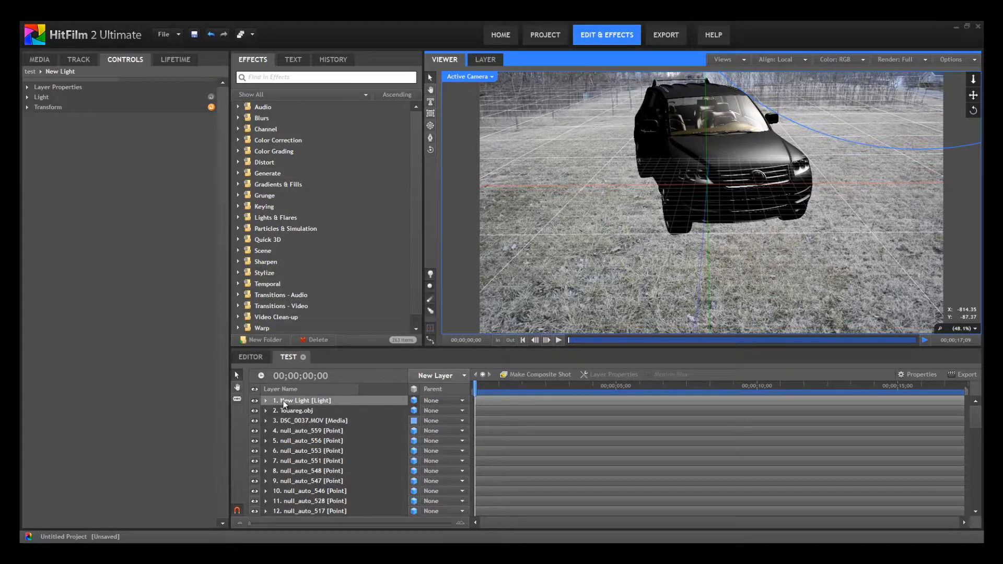
Configure the light with intensity 38 and Curve falloff, and toggle its Cast Shadows option
{"action": "left_click", "coordinate": [286, 401]}
{"action": "left_click", "coordinate": [27, 97]}
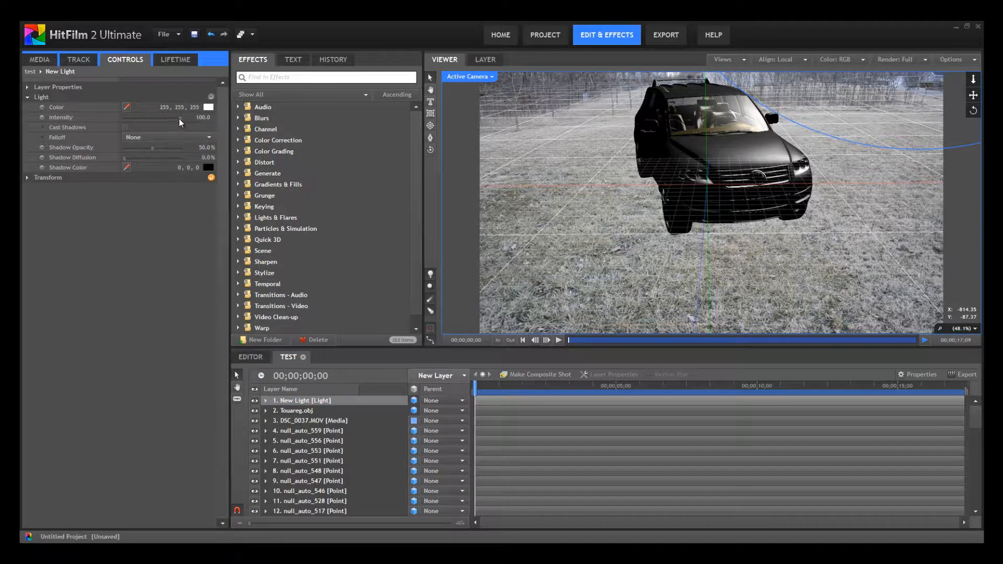
{"action": "left_click_drag", "start_coordinate": [181, 119], "coordinate": [145, 120]}
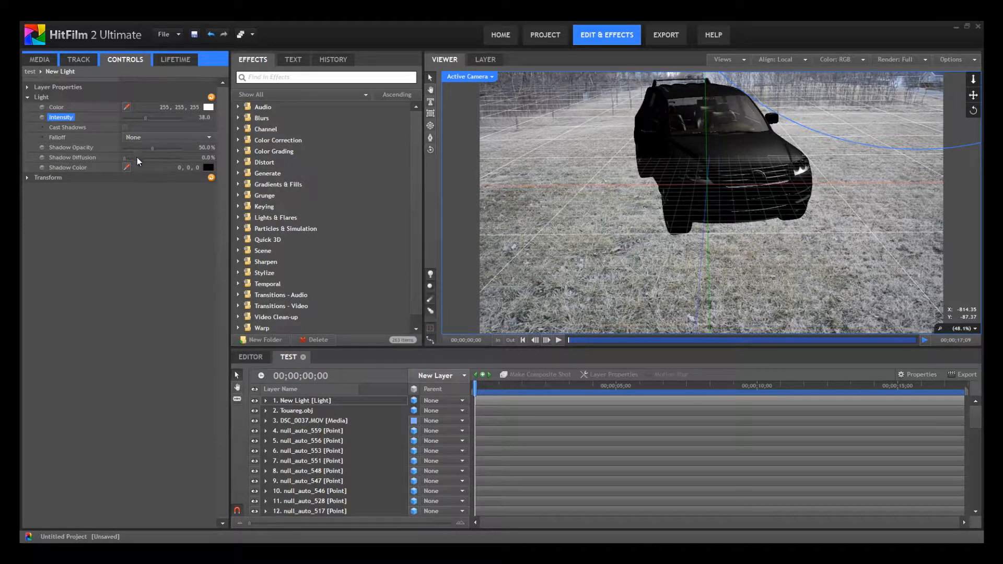
{"action": "left_click", "coordinate": [124, 128]}
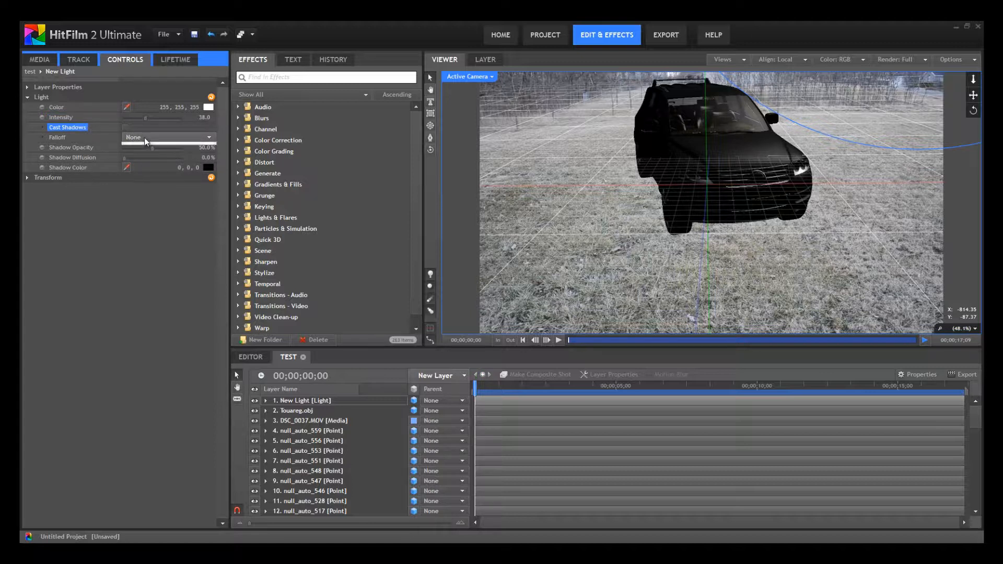
{"action": "left_click", "coordinate": [144, 137]}
{"action": "left_click", "coordinate": [141, 162]}
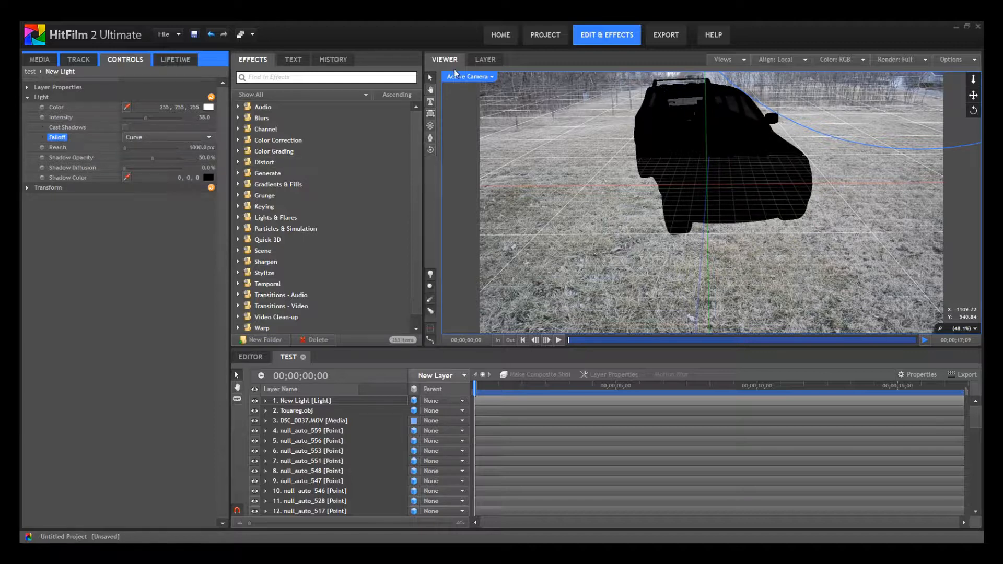
Bring the light close above the car in the Perspective view, and return to the active camera view
{"action": "left_click", "coordinate": [466, 77]}
{"action": "left_click", "coordinate": [461, 101]}
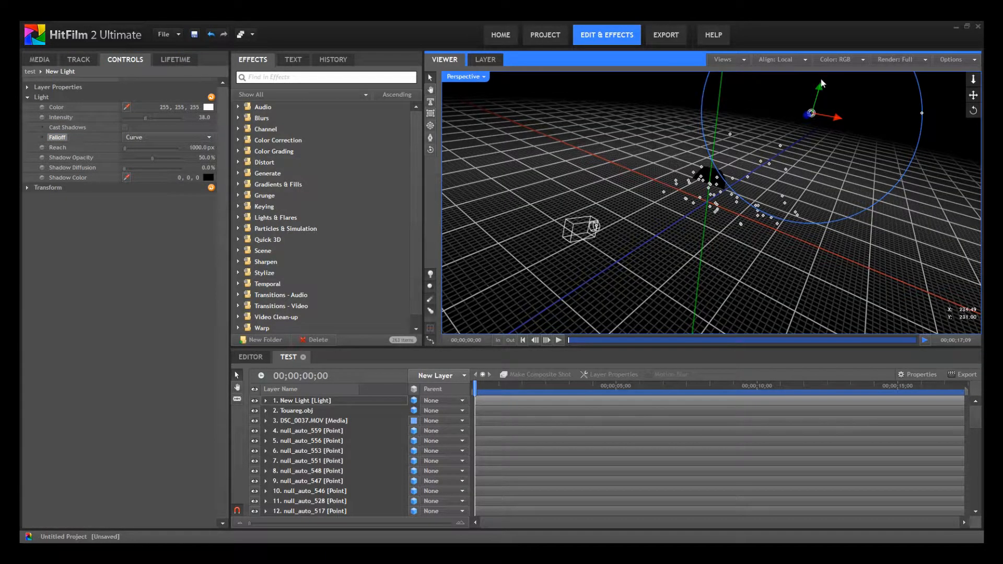
{"action": "left_click_drag", "start_coordinate": [820, 140], "coordinate": [727, 168]}
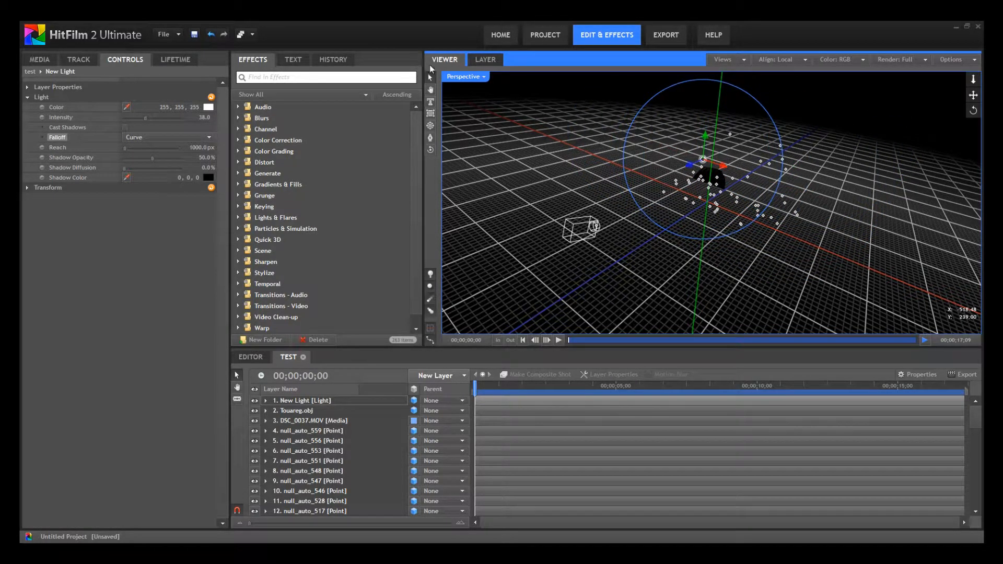
{"action": "left_click", "coordinate": [464, 76]}
{"action": "left_click", "coordinate": [460, 85]}
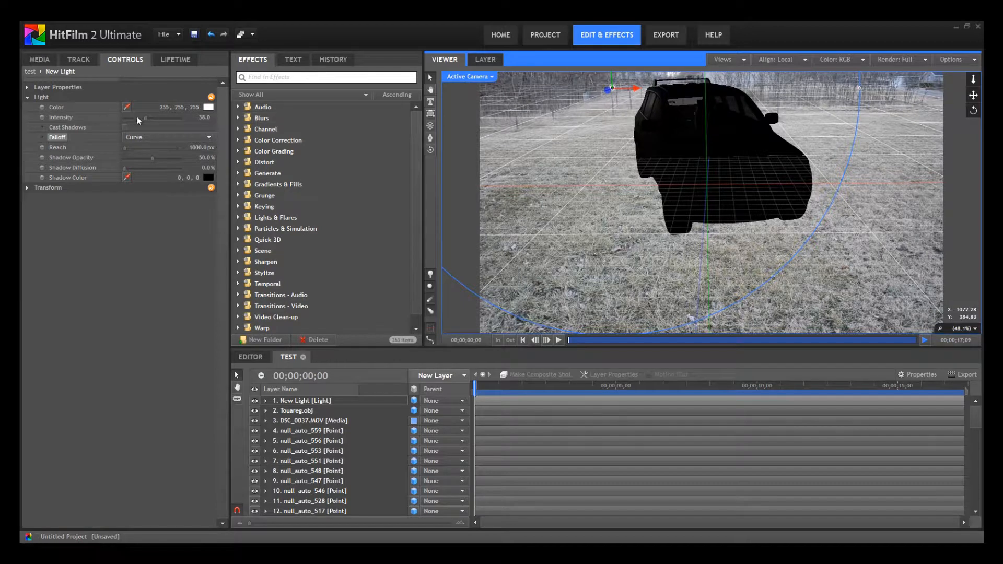
Set the light's intensity to 100 and move the light so it illuminates the car's front
{"action": "left_click_drag", "start_coordinate": [146, 118], "coordinate": [187, 121]}
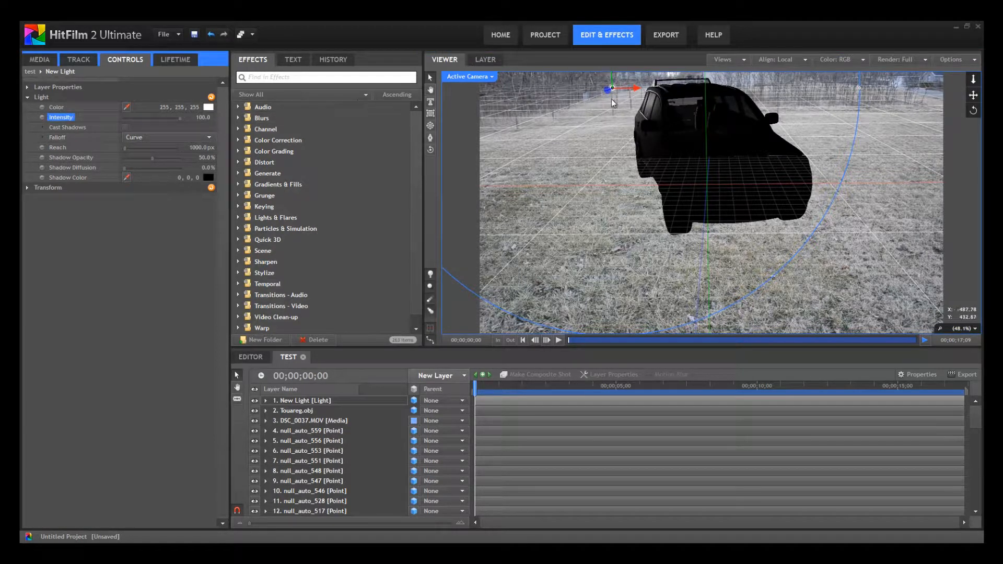
{"action": "left_click_drag", "start_coordinate": [613, 93], "coordinate": [409, 190]}
{"action": "left_click_drag", "start_coordinate": [550, 120], "coordinate": [526, 90]}
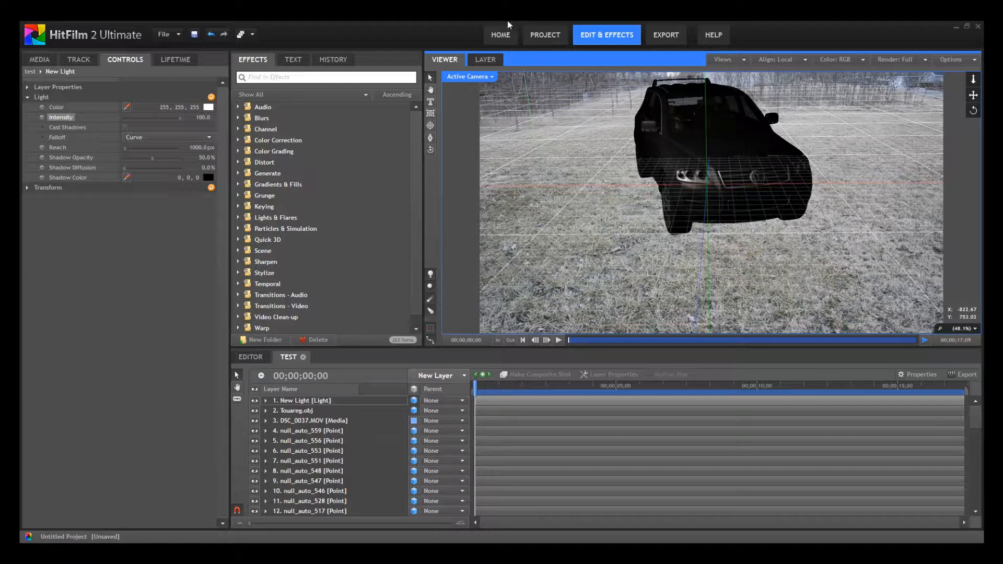
Add a second light above the car and set its intensity to 80
{"action": "left_click", "coordinate": [449, 376]}
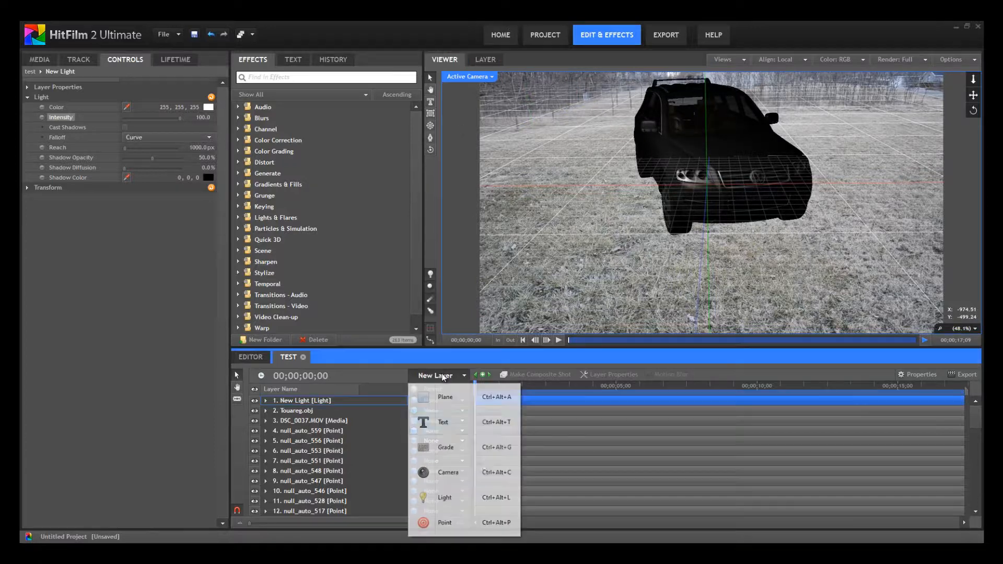
{"action": "left_click", "coordinate": [496, 497]}
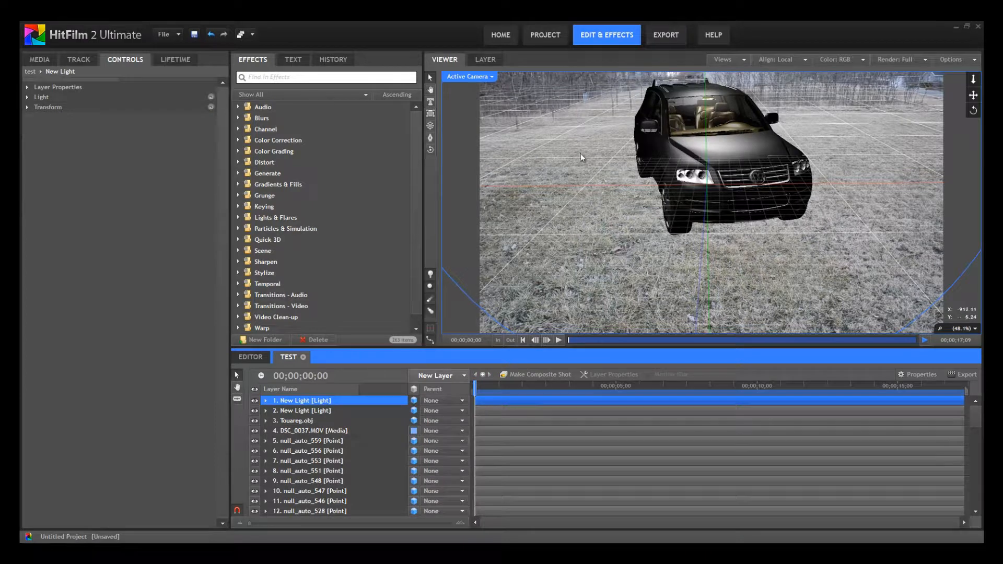
{"action": "scroll", "coordinate": [657, 102], "scroll_direction": "down", "scroll_amount": 3}
{"action": "mouse_move", "coordinate": [654, 93]}
{"action": "left_mouse_down"}
{"action": "mouse_move", "coordinate": [650, 144]}
{"action": "mouse_move", "coordinate": [573, 293]}
{"action": "mouse_move", "coordinate": [630, 184]}
{"action": "mouse_move", "coordinate": [644, 58]}
{"action": "mouse_move", "coordinate": [643, 91]}
{"action": "left_mouse_up"}
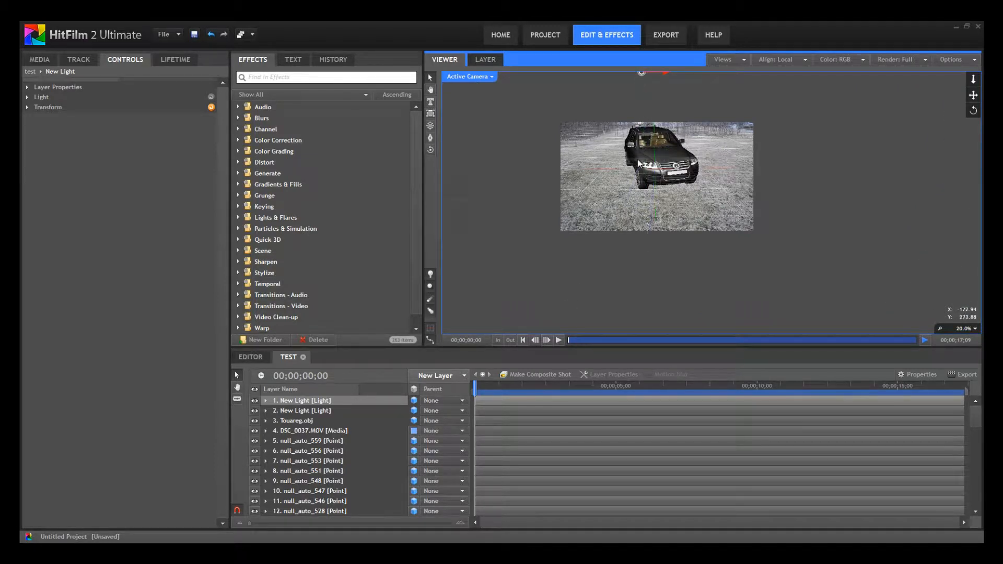
{"action": "scroll", "coordinate": [638, 162], "scroll_direction": "up", "scroll_amount": 3}
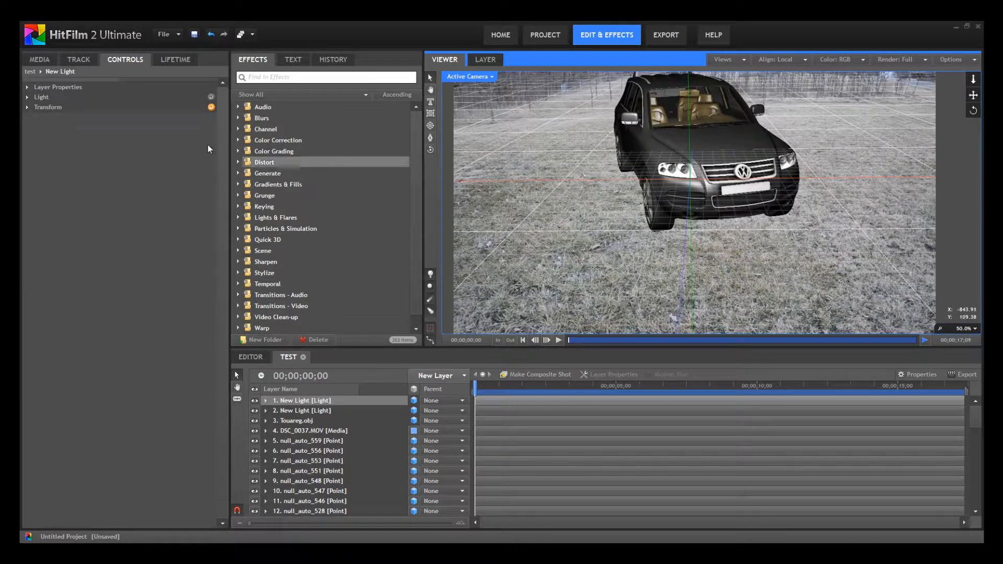
{"action": "left_click", "coordinate": [28, 98]}
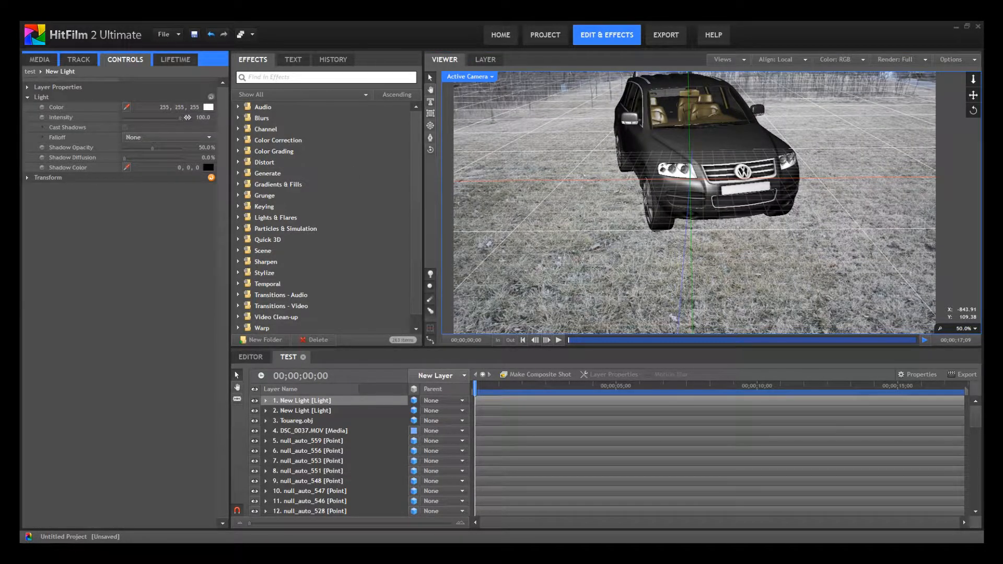
{"action": "mouse_move", "coordinate": [201, 118]}
{"action": "left_mouse_down"}
{"action": "mouse_move", "coordinate": [178, 120]}
{"action": "mouse_move", "coordinate": [210, 118]}
{"action": "left_mouse_up"}
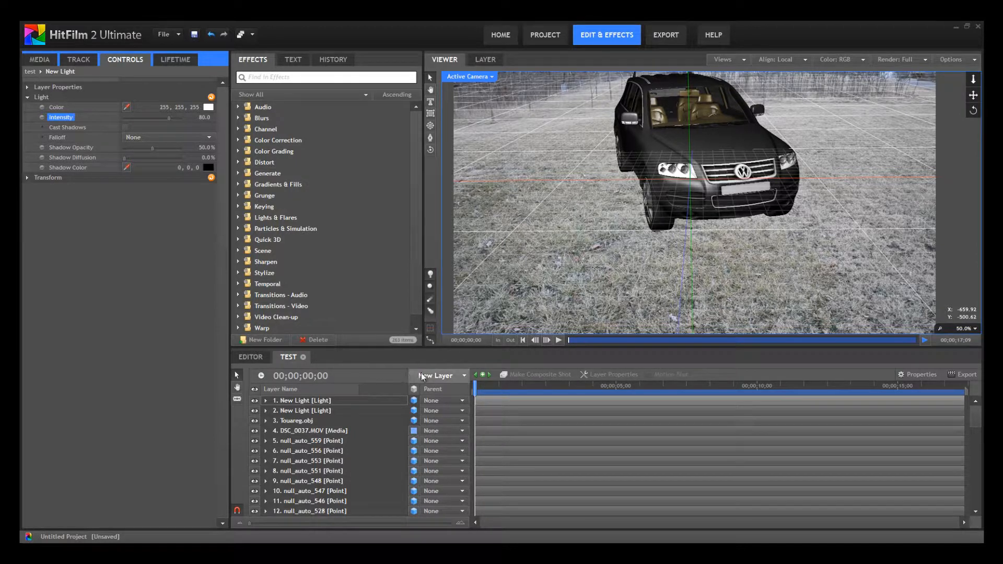
Create a white plane 3000 wide and 3000 high, and make it a 3D layer
{"action": "left_click", "coordinate": [439, 376]}
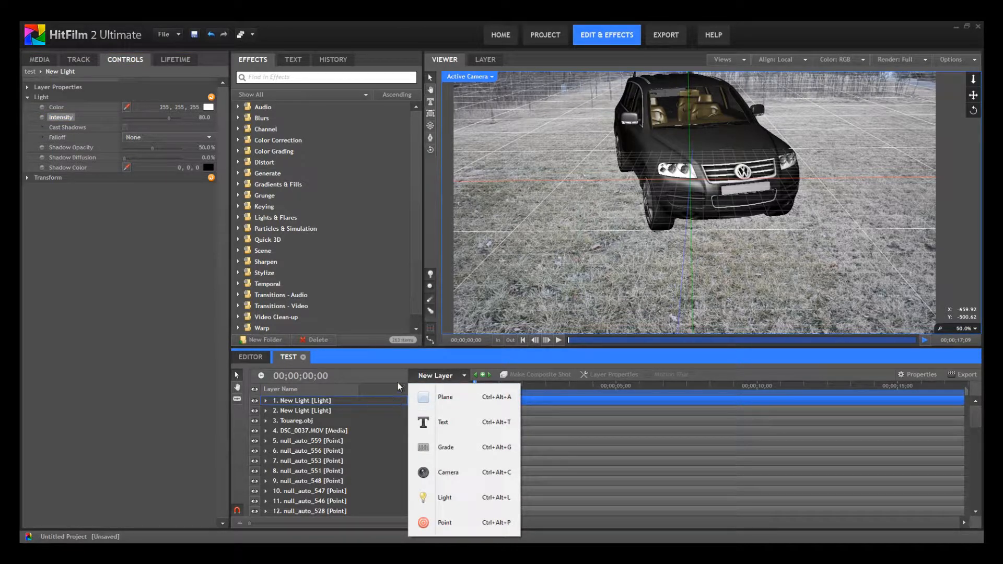
{"action": "left_click", "coordinate": [447, 396]}
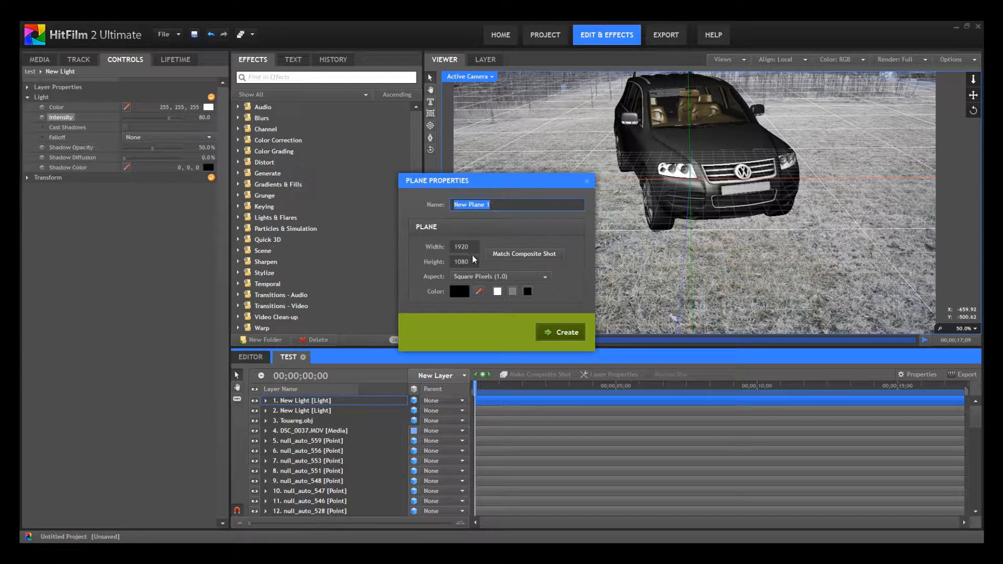
{"action": "left_click", "coordinate": [453, 247]}
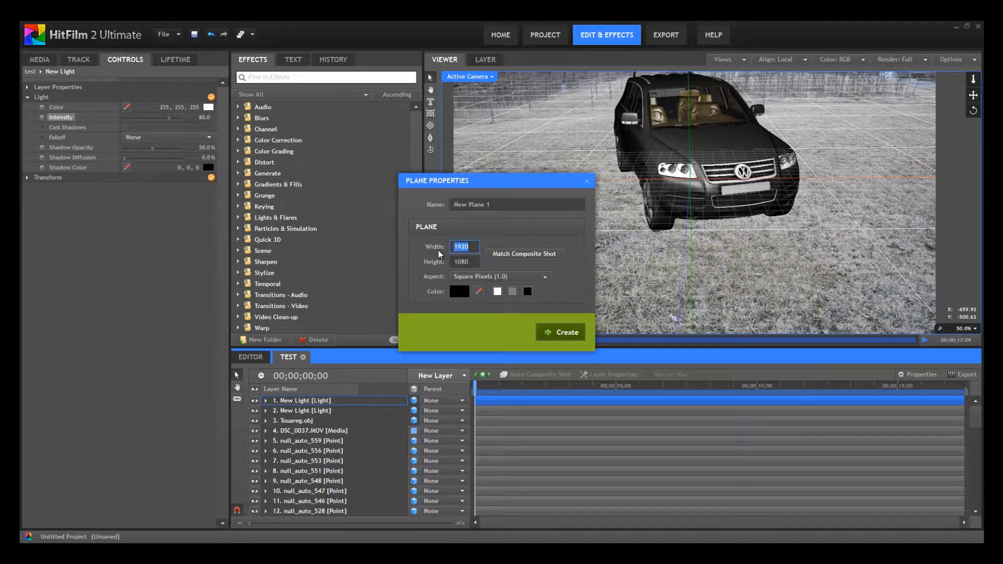
{"action": "key", "text": "Tab"}
{"action": "left_click", "coordinate": [497, 292]}
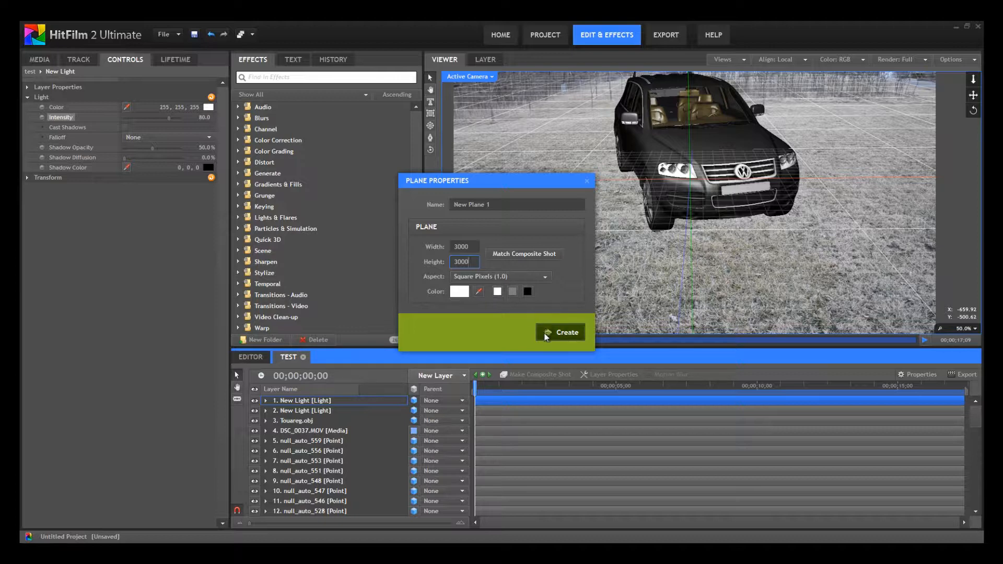
{"action": "left_click", "coordinate": [557, 331]}
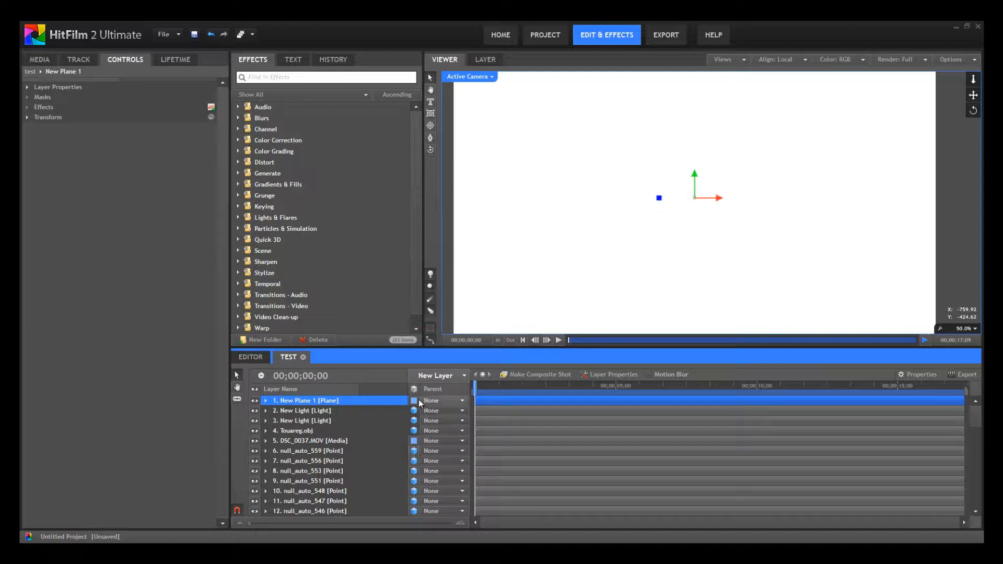
{"action": "left_click", "coordinate": [418, 401]}
{"action": "left_click", "coordinate": [430, 427]}
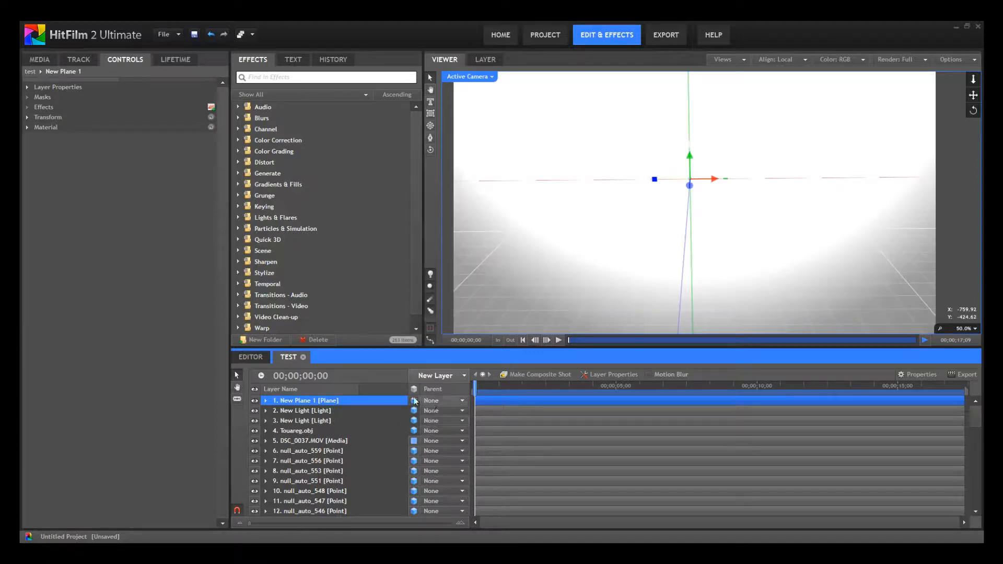
Set the plane's X position to 90 in its transform settings
{"action": "left_click", "coordinate": [27, 87]}
{"action": "left_click", "coordinate": [27, 87]}
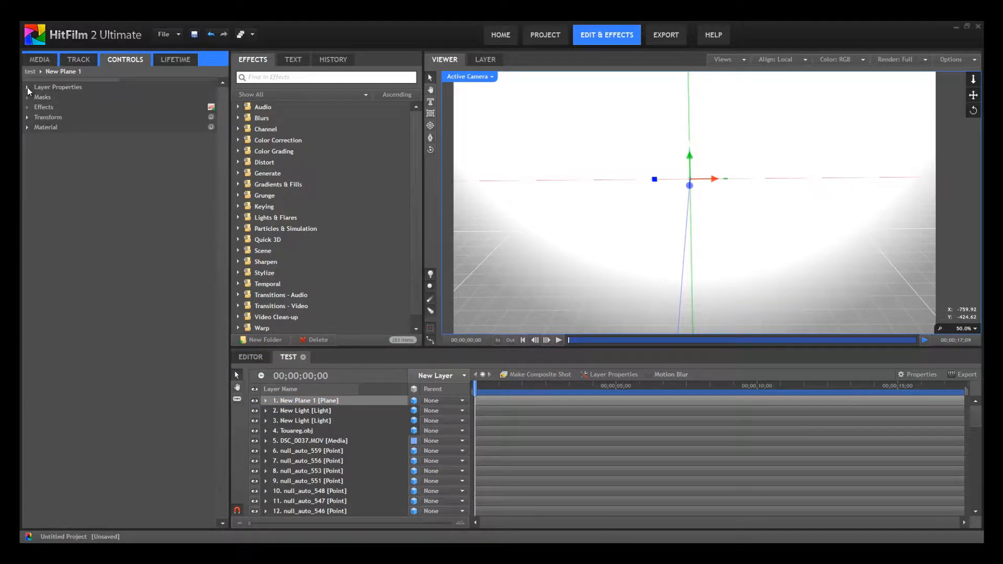
{"action": "left_click", "coordinate": [28, 117]}
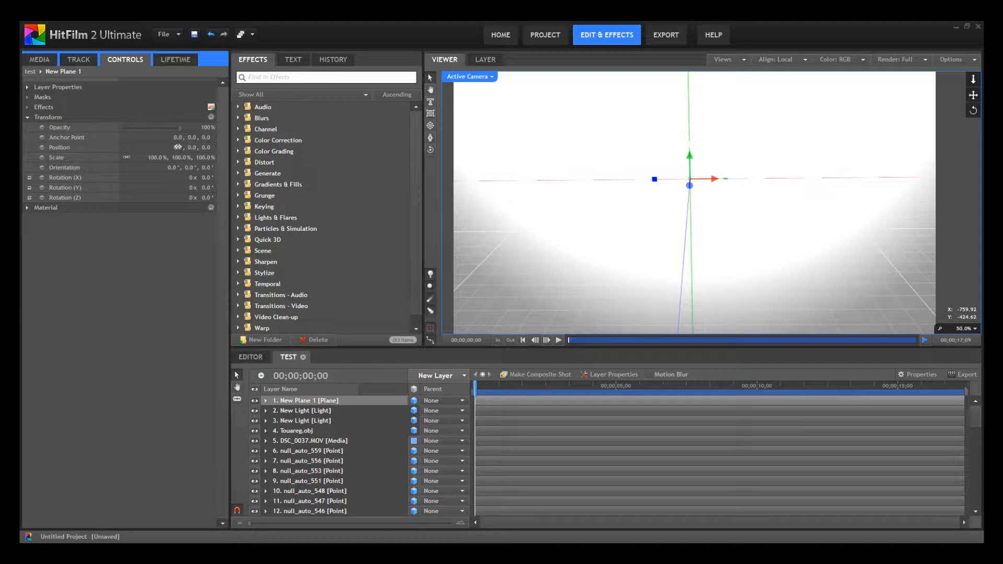
{"action": "left_click", "coordinate": [177, 148]}
{"action": "type", "text": "90"}
{"action": "key", "text": "Return"}
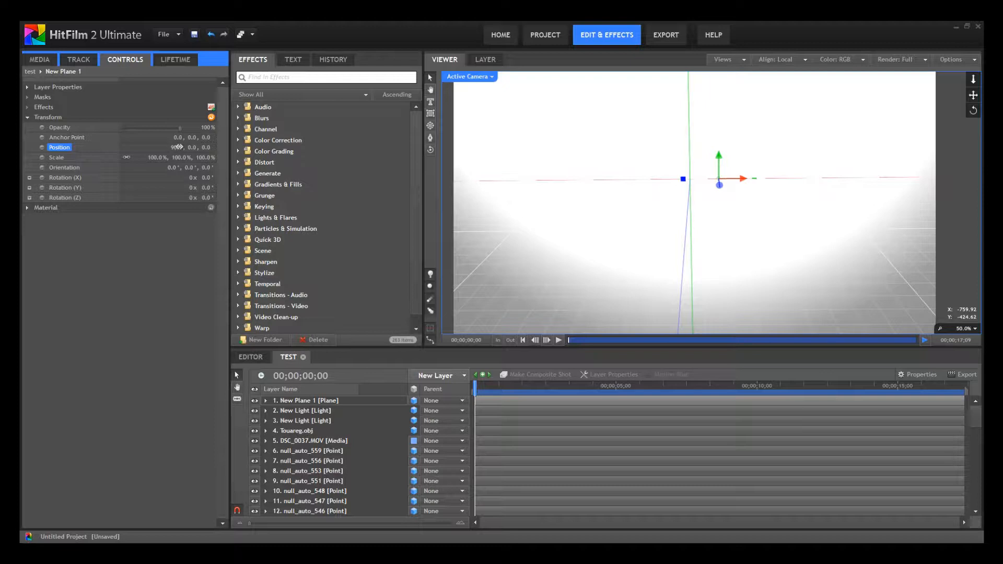
Set the plane's anchor point X to 90 and rotate it 90° around the X axis
{"action": "left_click", "coordinate": [180, 139]}
{"action": "type", "text": "90"}
{"action": "key", "text": "Return"}
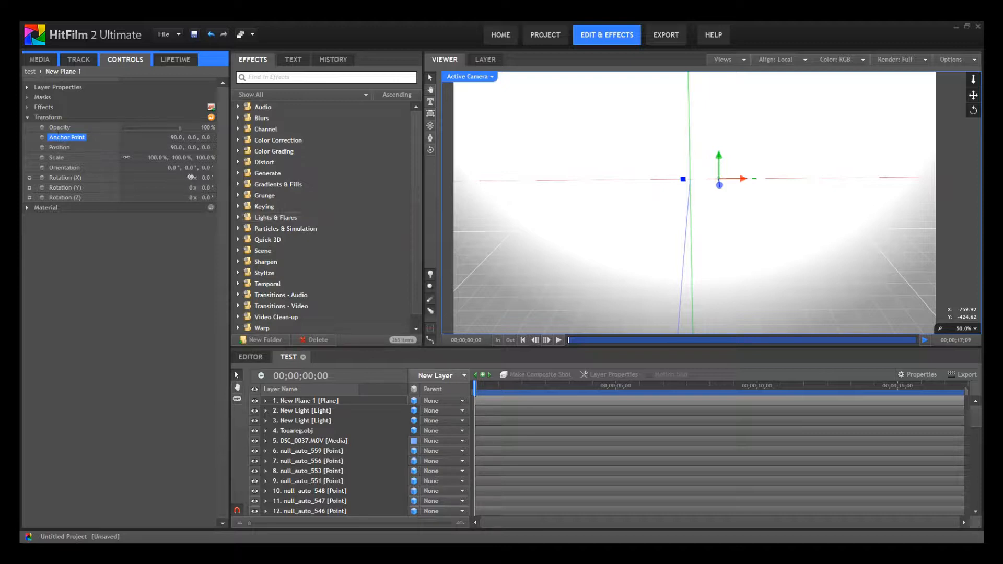
{"action": "left_click", "coordinate": [203, 179]}
{"action": "type", "text": "90"}
{"action": "key", "text": "Return"}
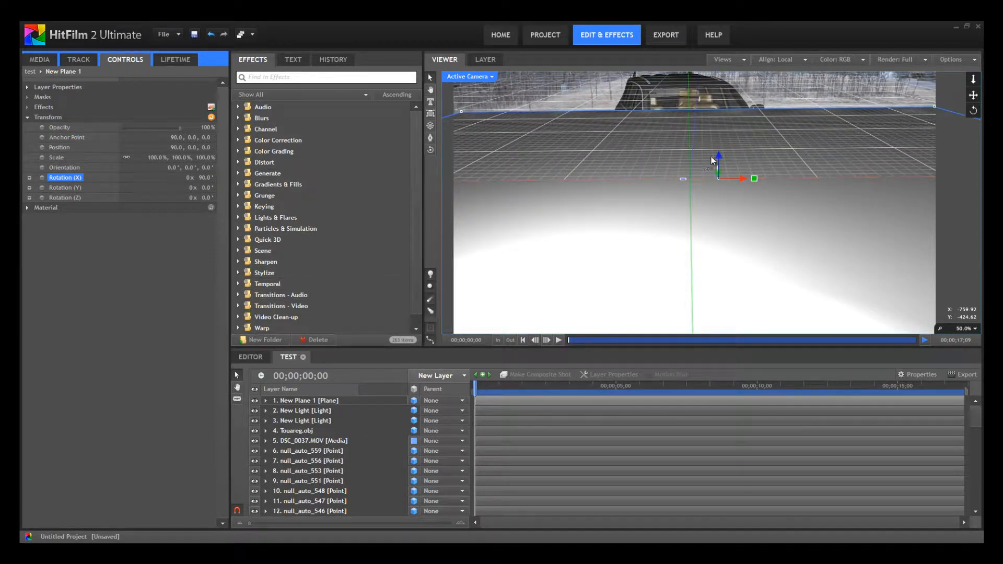
Move the plane under the car to about Y -131.5, Z -1051.6, with its layer directly below Touareg.obj
{"action": "left_click_drag", "start_coordinate": [719, 166], "coordinate": [700, 198]}
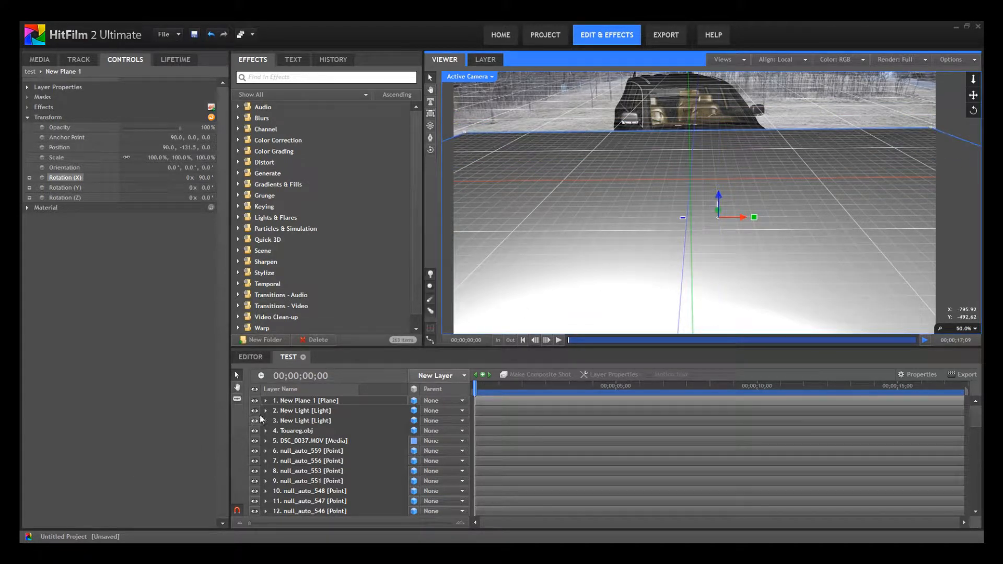
{"action": "left_click_drag", "start_coordinate": [304, 401], "coordinate": [299, 433]}
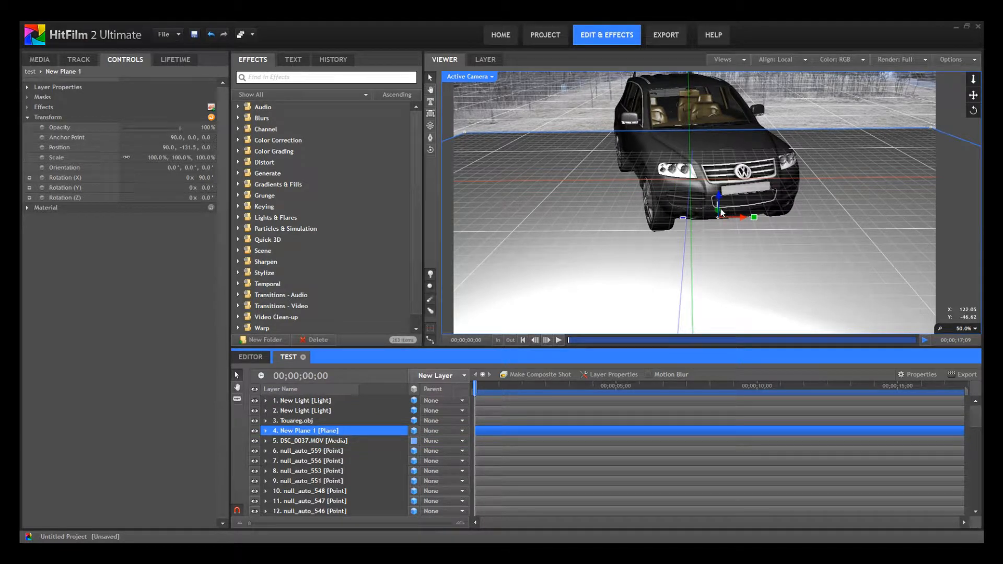
{"action": "left_click_drag", "start_coordinate": [719, 209], "coordinate": [669, 87]}
Enable Cast Shadows on both lights
{"action": "left_click", "coordinate": [333, 411]}
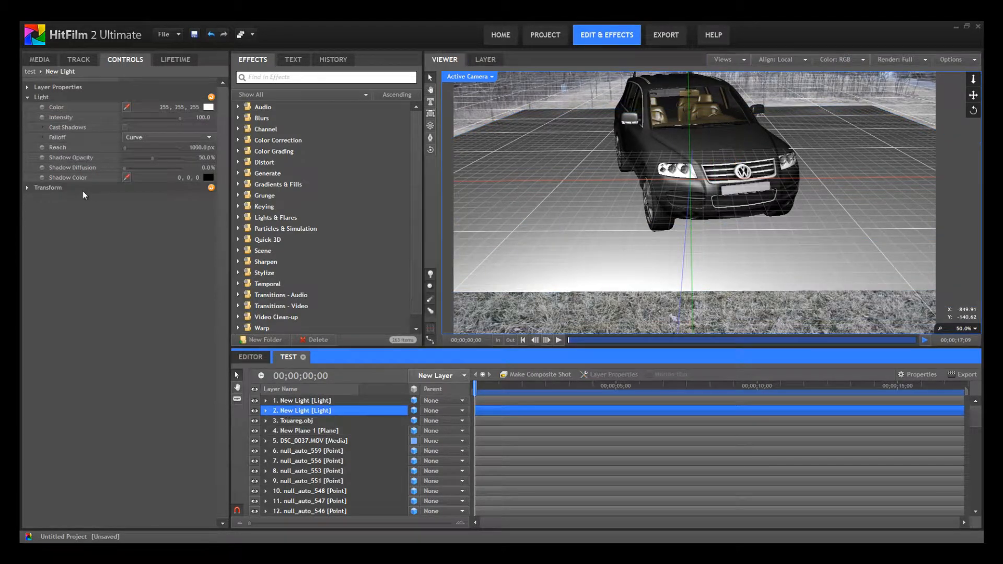
{"action": "left_click", "coordinate": [126, 128]}
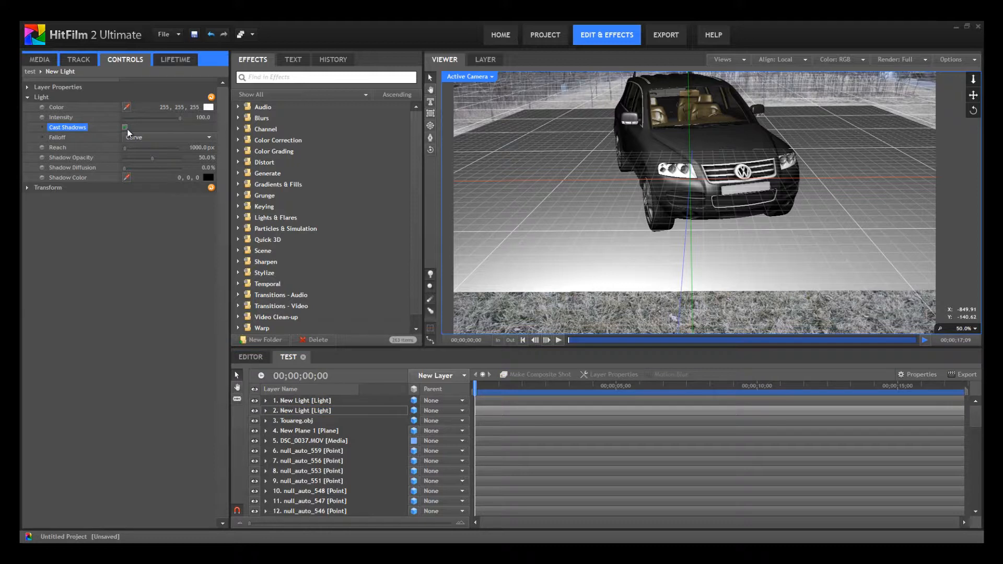
{"action": "left_click", "coordinate": [291, 401]}
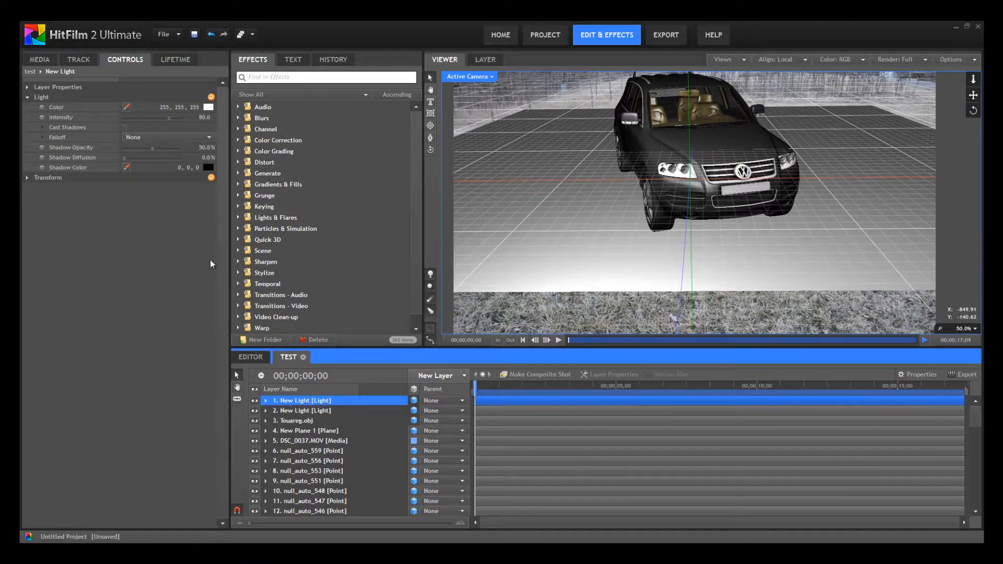
{"action": "left_click", "coordinate": [124, 127]}
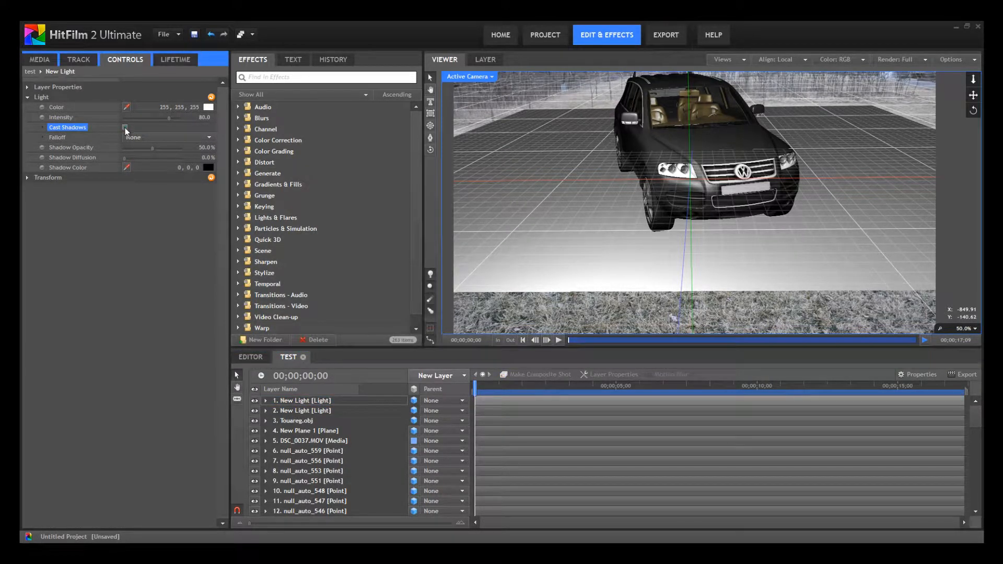
{"action": "left_click", "coordinate": [343, 422]}
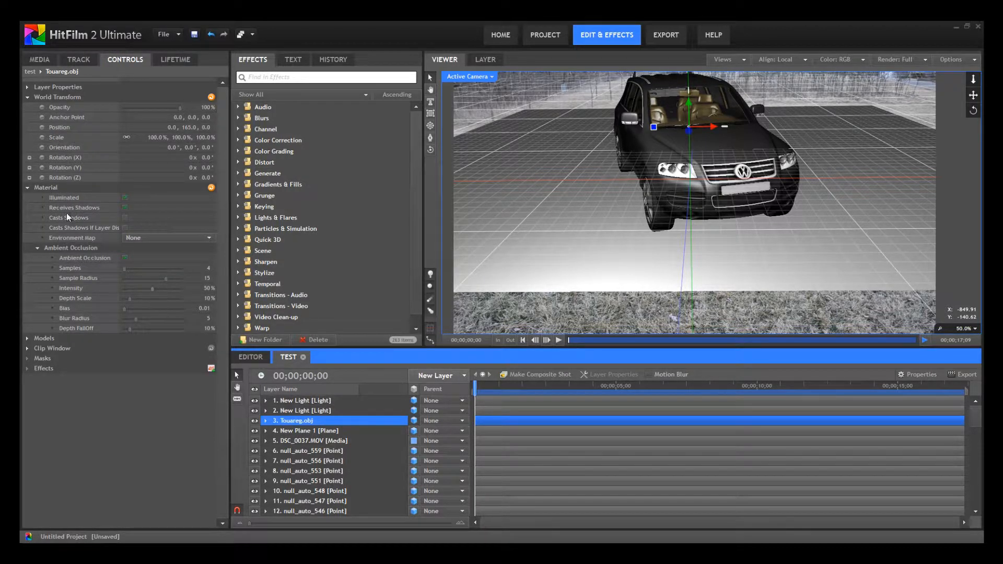
{"action": "left_click", "coordinate": [126, 198]}
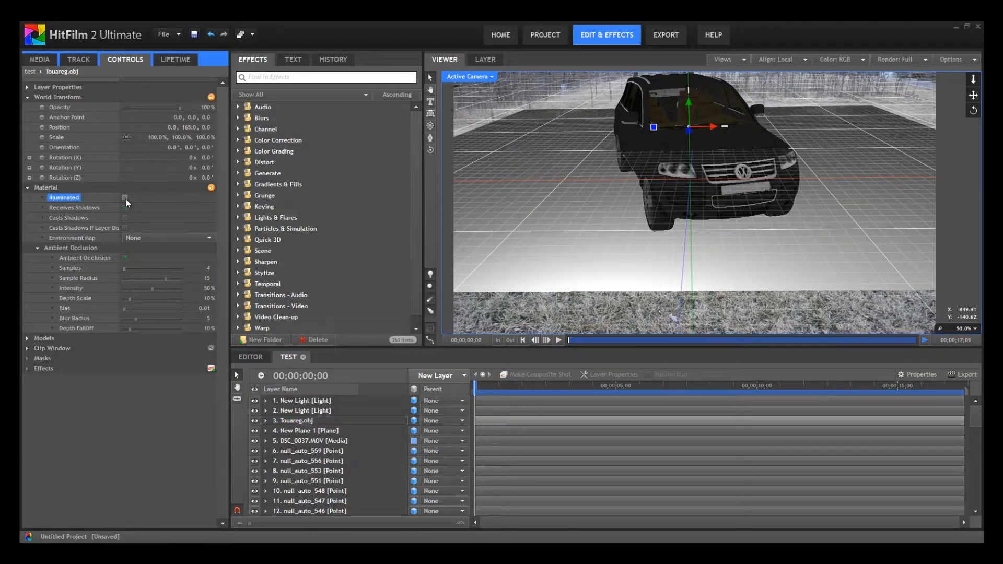
{"action": "left_click", "coordinate": [127, 199]}
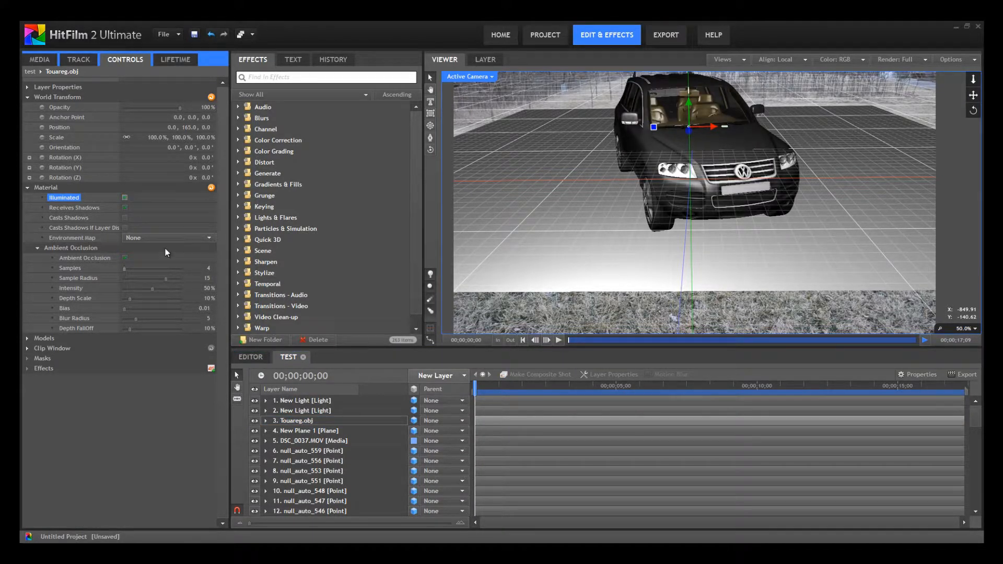
In the plane's material, disable Illuminated and enable Casts Shadows, leaving Receives Shadows enabled
{"action": "left_click", "coordinate": [316, 432]}
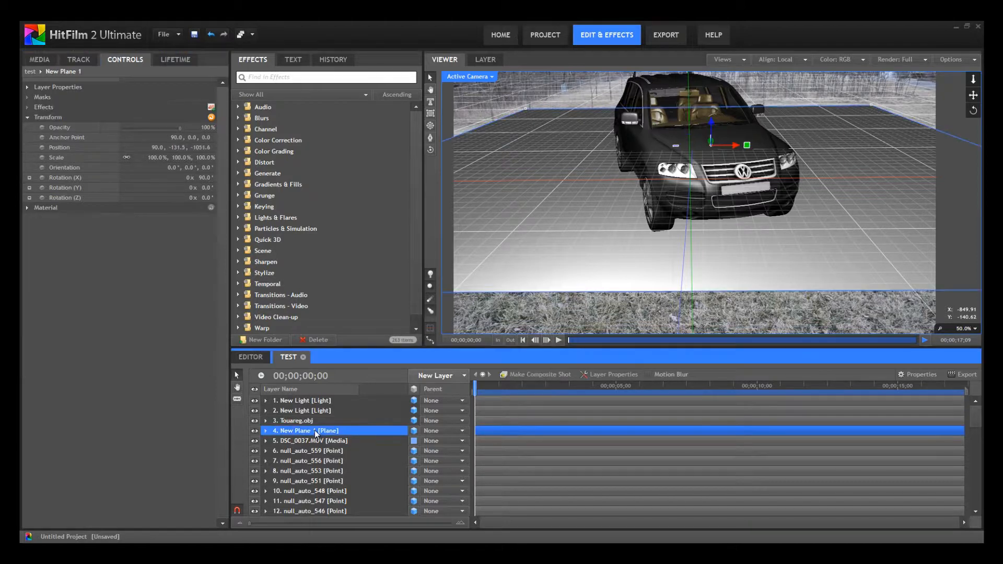
{"action": "left_click", "coordinate": [27, 208]}
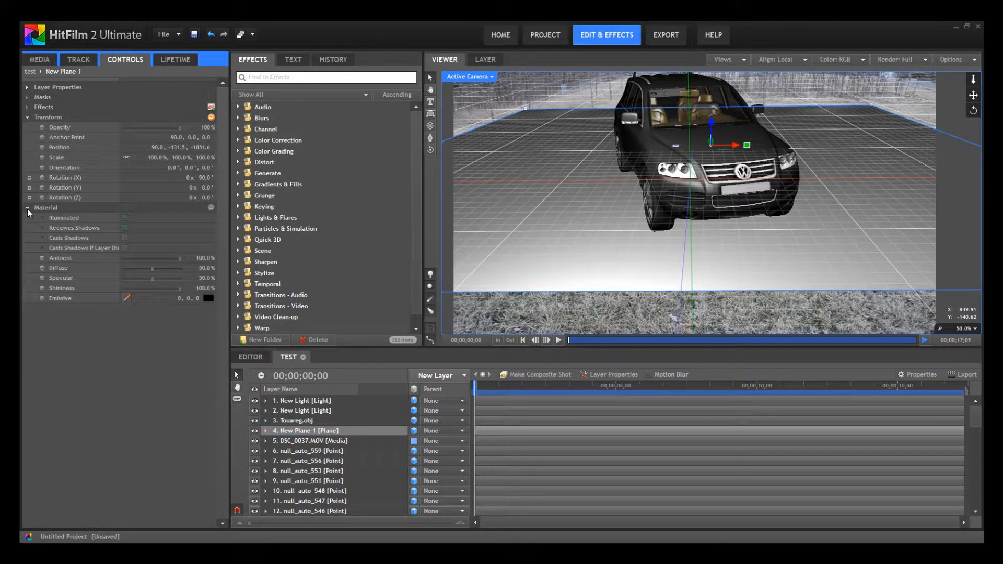
{"action": "left_click", "coordinate": [124, 217]}
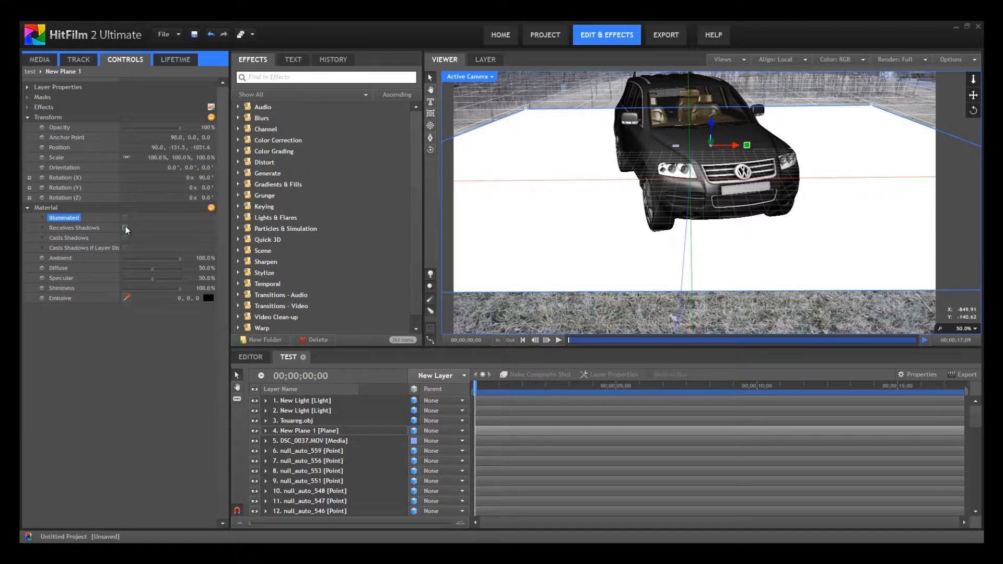
{"action": "left_click", "coordinate": [125, 228]}
{"action": "left_click", "coordinate": [124, 238]}
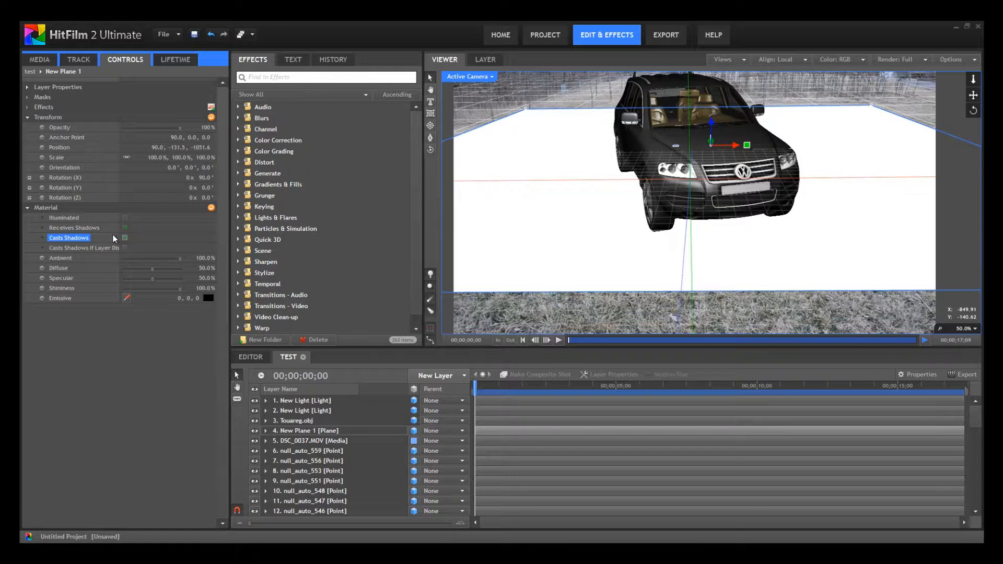
{"action": "left_click", "coordinate": [79, 230]}
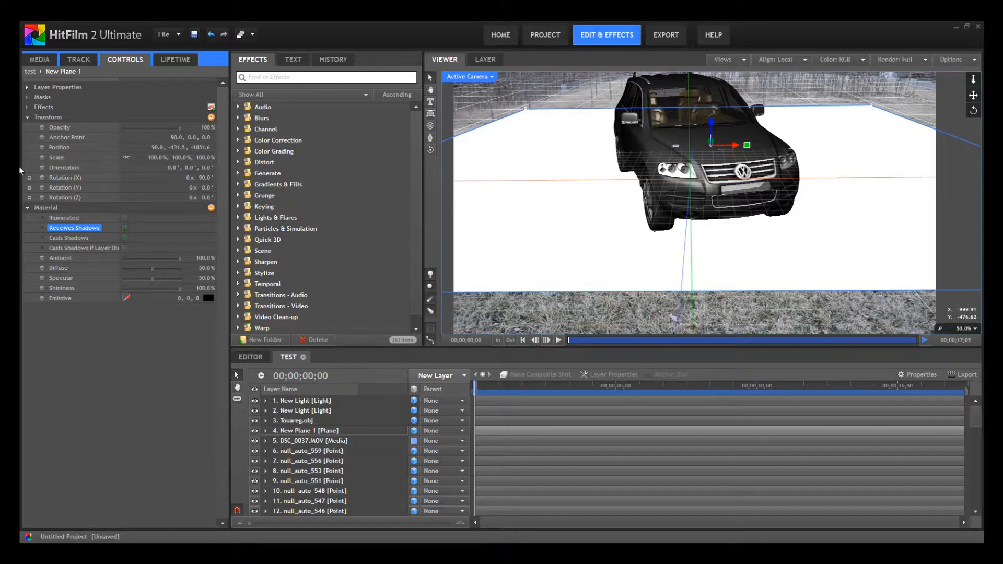
{"action": "left_click", "coordinate": [27, 117]}
{"action": "left_click", "coordinate": [27, 127]}
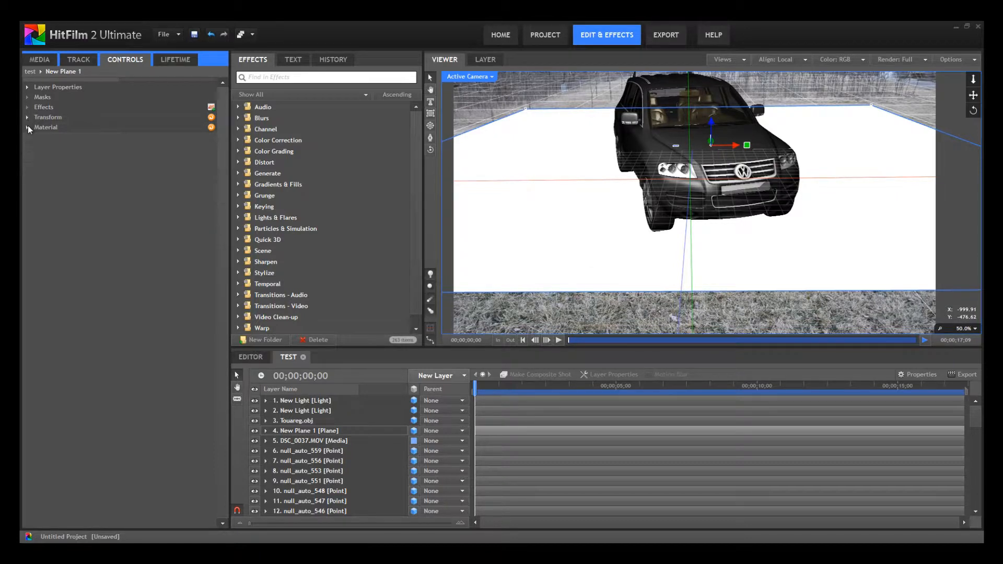
Enable Casts Shadows in the Touareg.obj material, leaving Illuminated and Receives Shadows enabled
{"action": "left_click", "coordinate": [314, 423]}
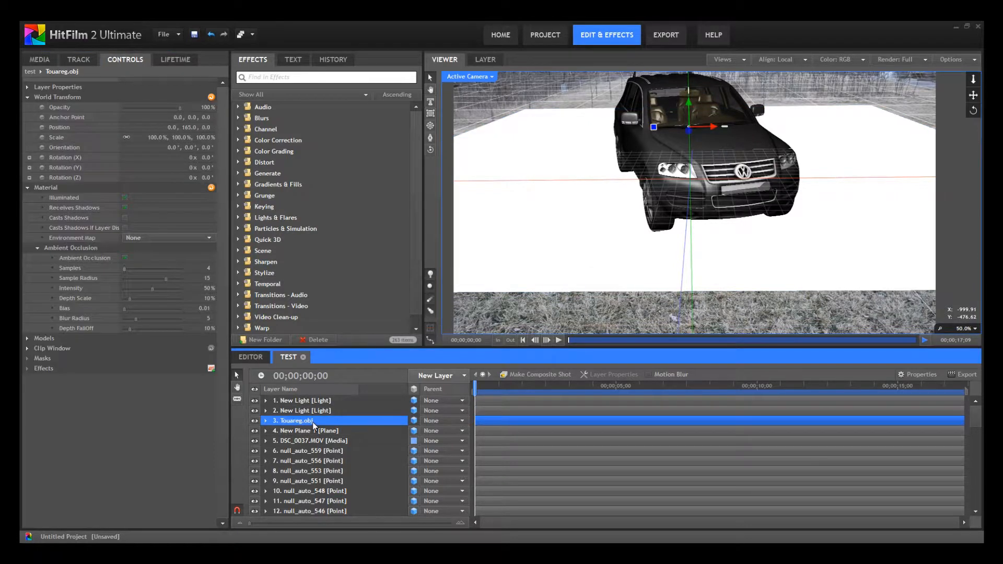
{"action": "left_click", "coordinate": [124, 197]}
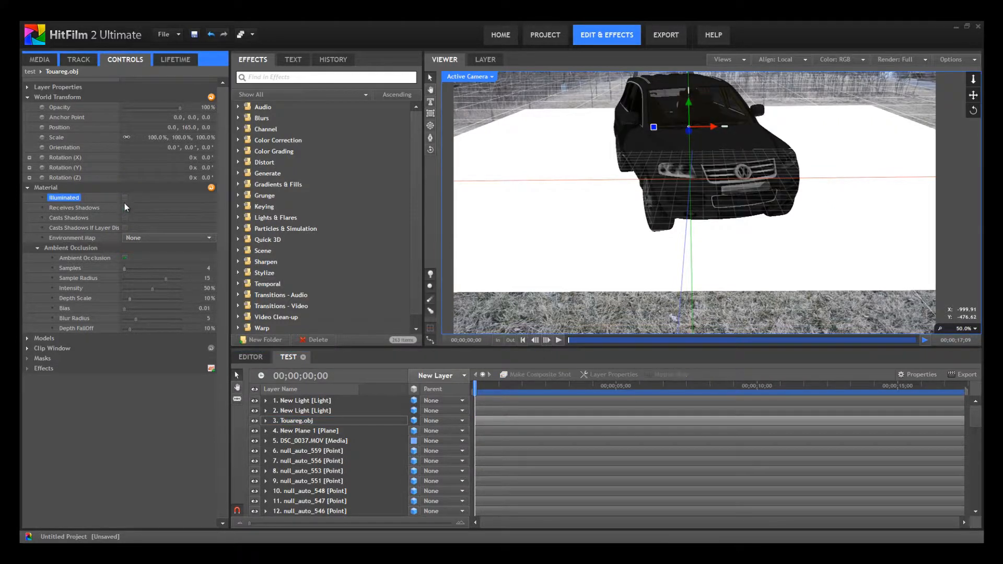
{"action": "left_click", "coordinate": [124, 197]}
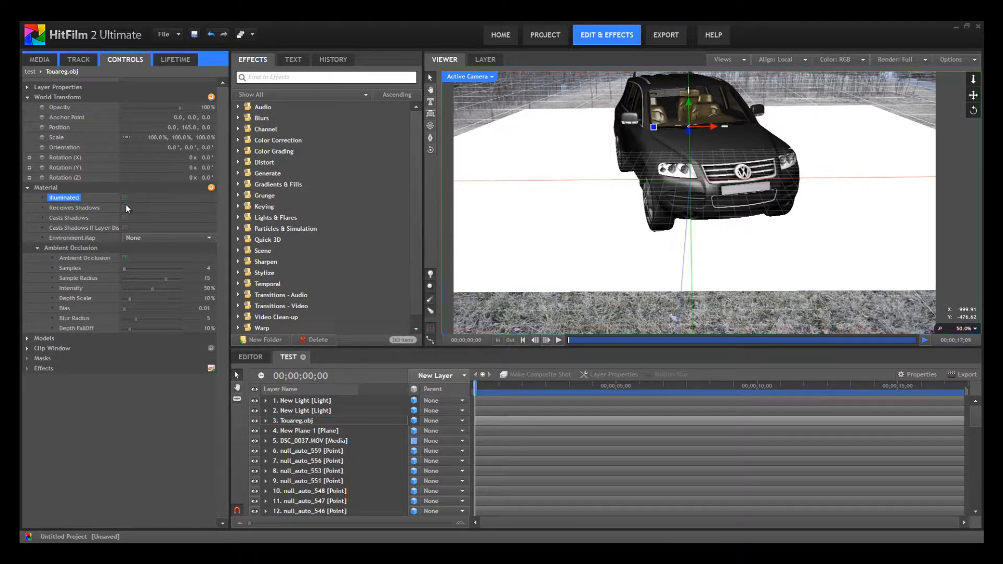
{"action": "left_click", "coordinate": [125, 208]}
{"action": "left_click", "coordinate": [124, 217]}
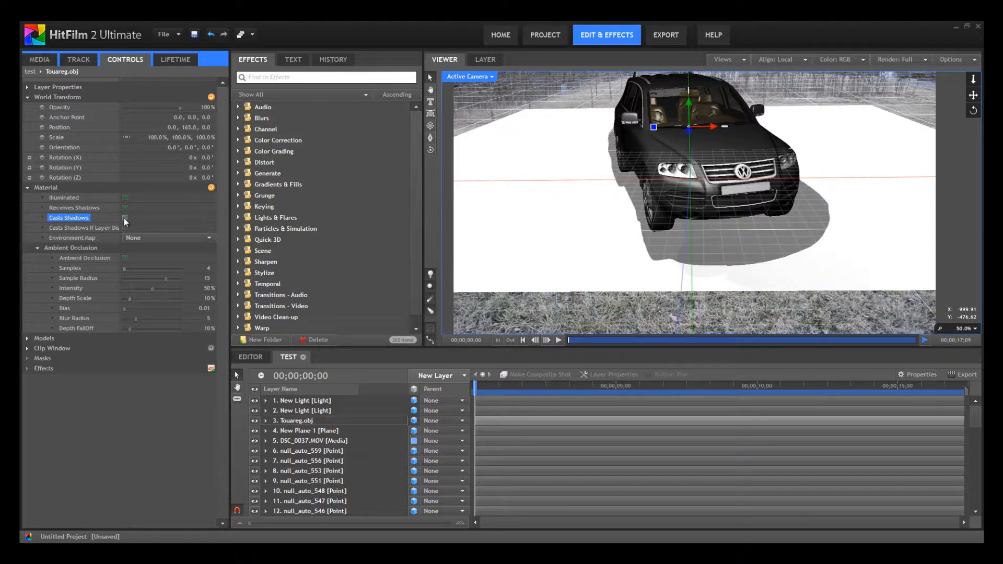
{"action": "left_click", "coordinate": [295, 421]}
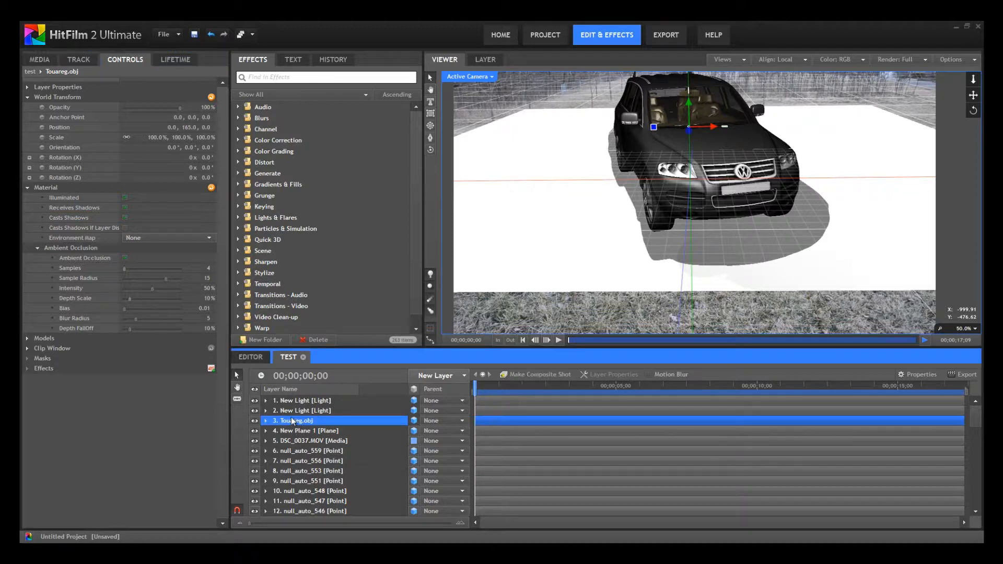
{"action": "left_click", "coordinate": [121, 217]}
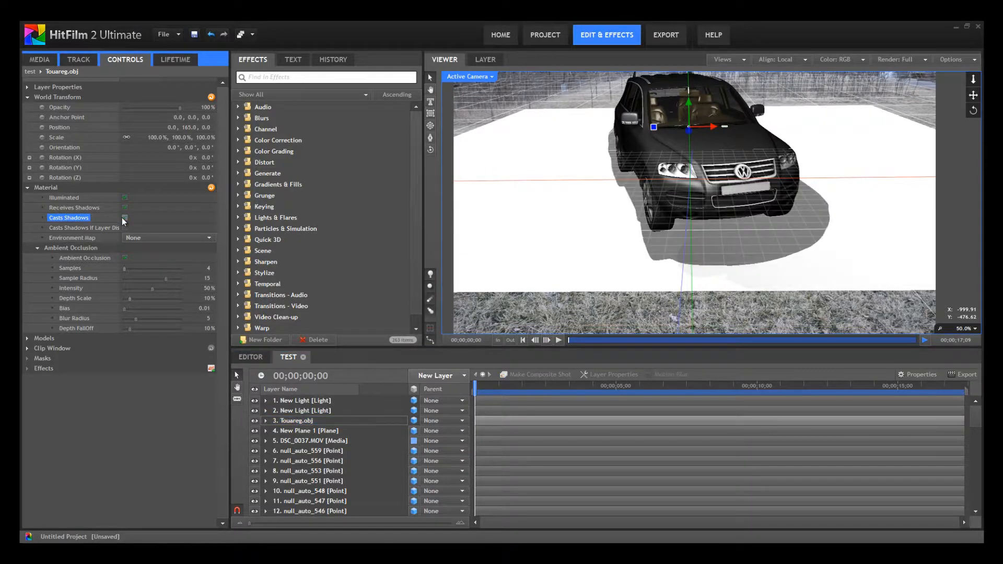
{"action": "left_click", "coordinate": [126, 218]}
{"action": "left_click", "coordinate": [125, 208]}
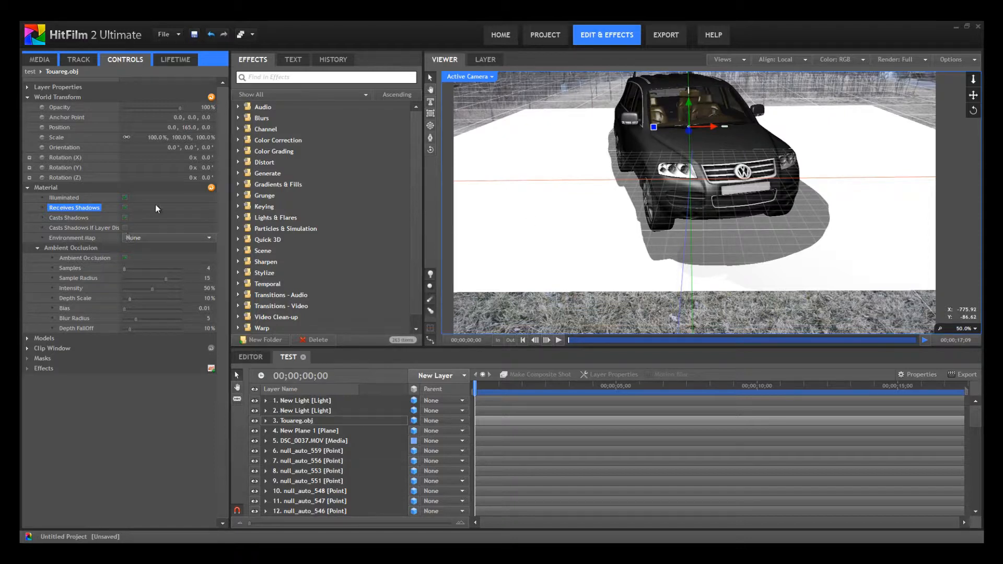
Examine the settings of both lights and where each one sits relative to the car
{"action": "left_click", "coordinate": [287, 408]}
{"action": "key", "text": "Up"}
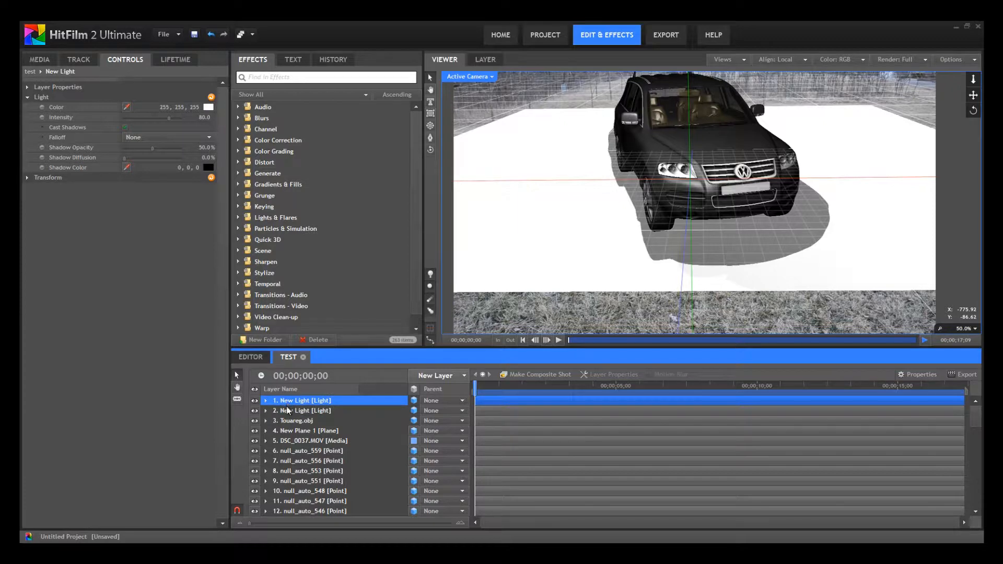
{"action": "left_click", "coordinate": [287, 408]}
{"action": "left_click", "coordinate": [286, 401]}
{"action": "left_click", "coordinate": [285, 411]}
{"action": "scroll", "coordinate": [537, 162], "scroll_direction": "down", "scroll_amount": 5}
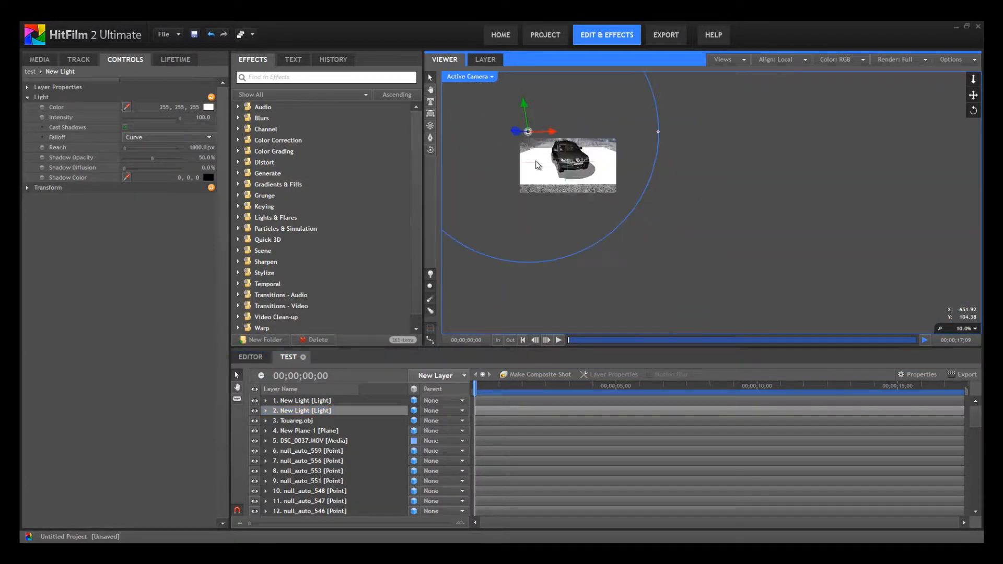
{"action": "scroll", "coordinate": [539, 165], "scroll_direction": "up", "scroll_amount": 4}
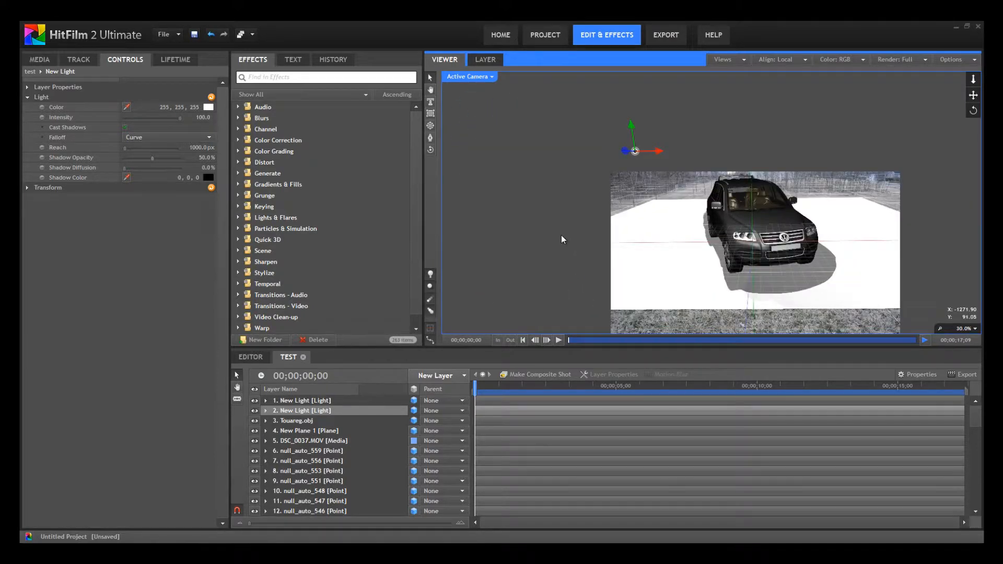
{"action": "left_click_drag", "start_coordinate": [561, 235], "coordinate": [472, 152]}
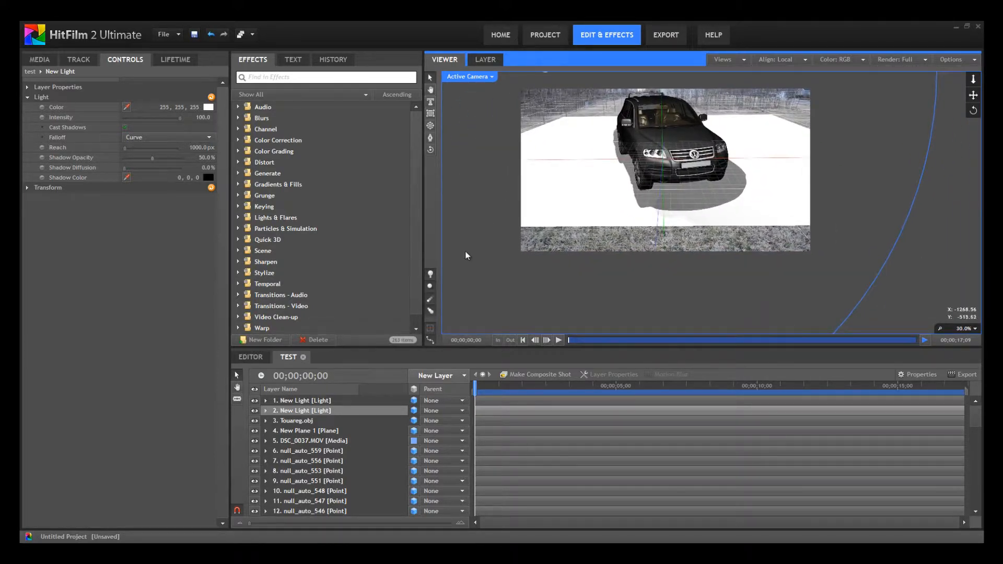
{"action": "left_click_drag", "start_coordinate": [512, 183], "coordinate": [527, 250]}
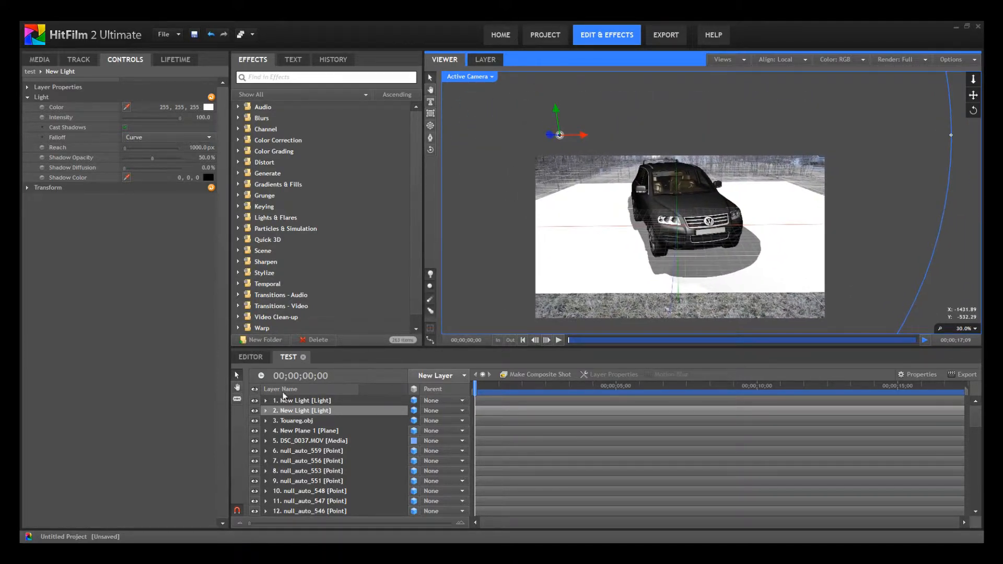
{"action": "left_click", "coordinate": [307, 403]}
{"action": "left_click", "coordinate": [317, 411]}
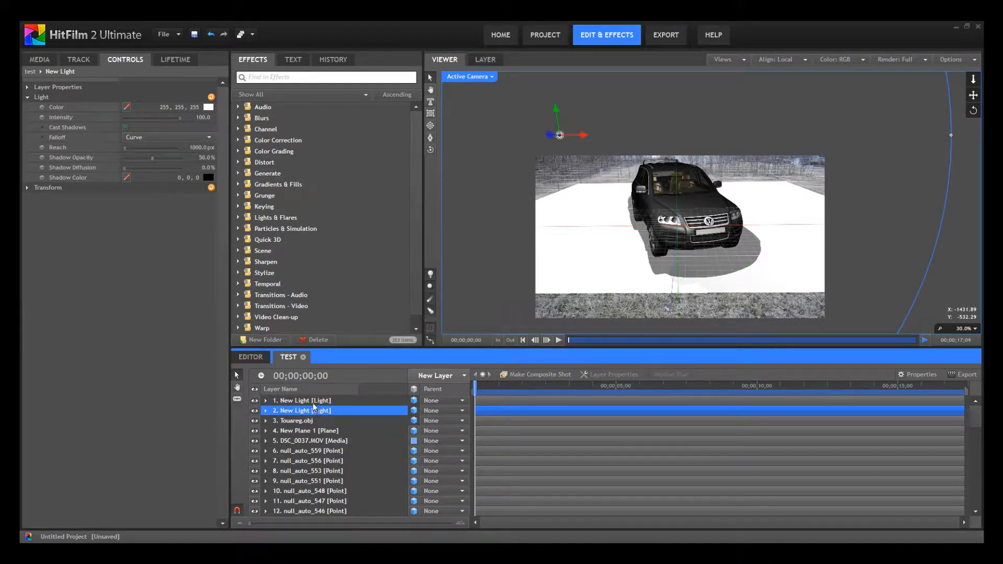
Duplicate the light above the car
{"action": "left_click", "coordinate": [314, 401]}
{"action": "right_click", "coordinate": [315, 401]}
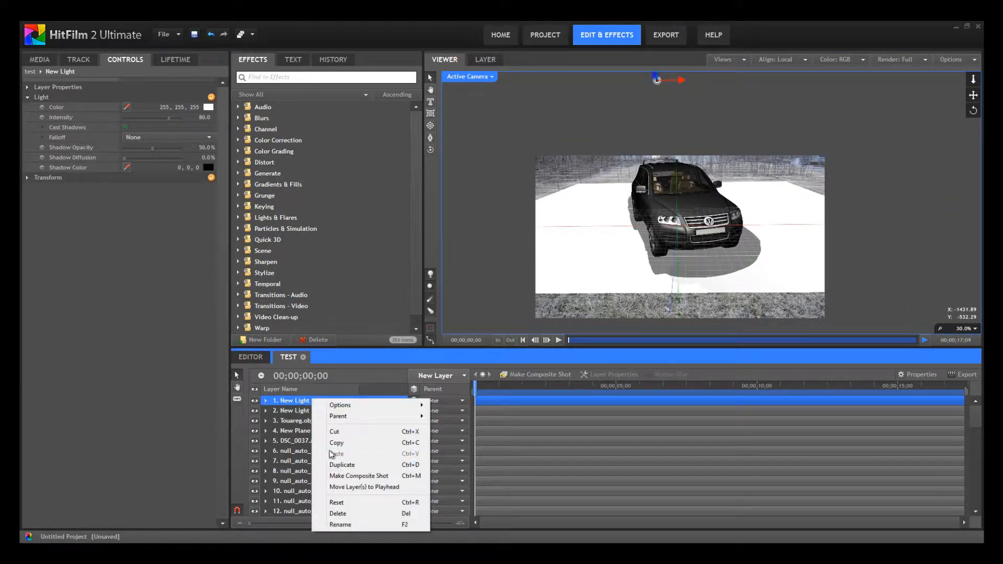
{"action": "left_click", "coordinate": [335, 469]}
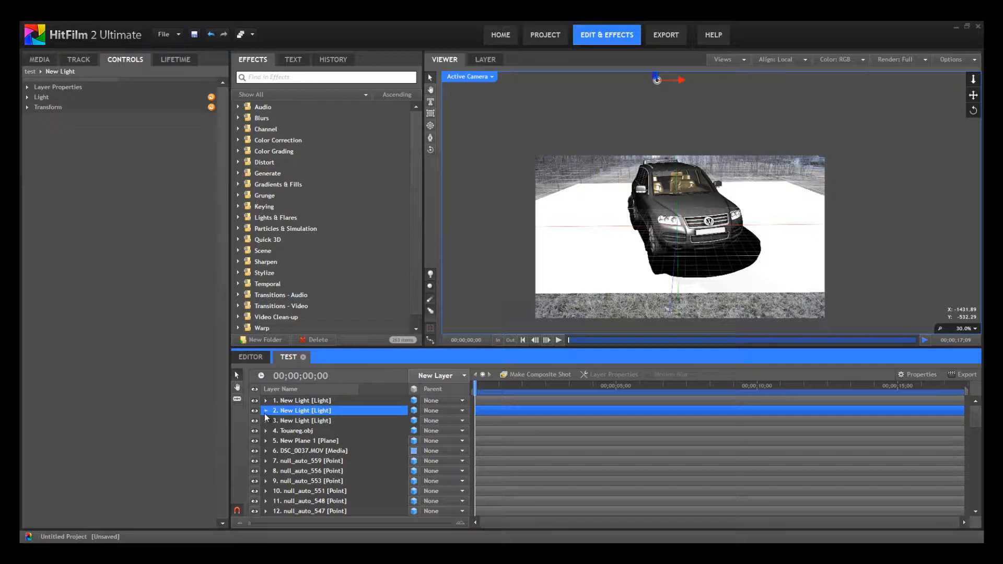
Set the second light's intensity to 0
{"action": "left_click", "coordinate": [266, 412]}
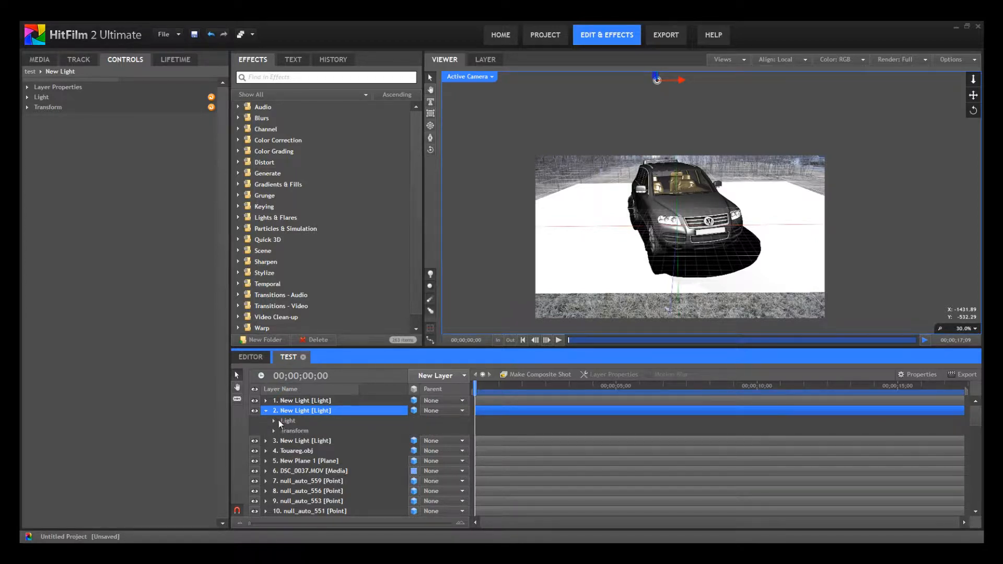
{"action": "left_click", "coordinate": [275, 421]}
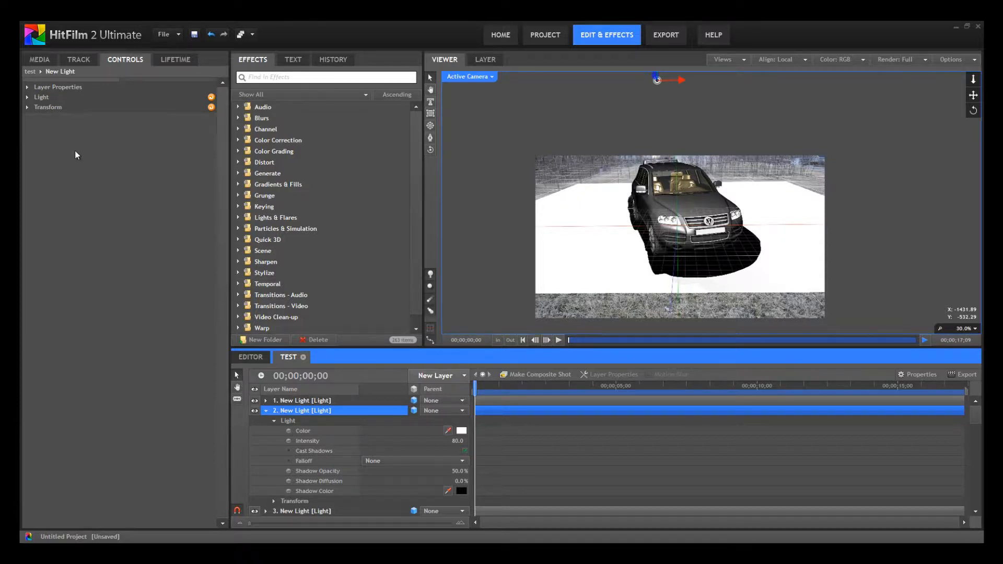
{"action": "left_click", "coordinate": [26, 98]}
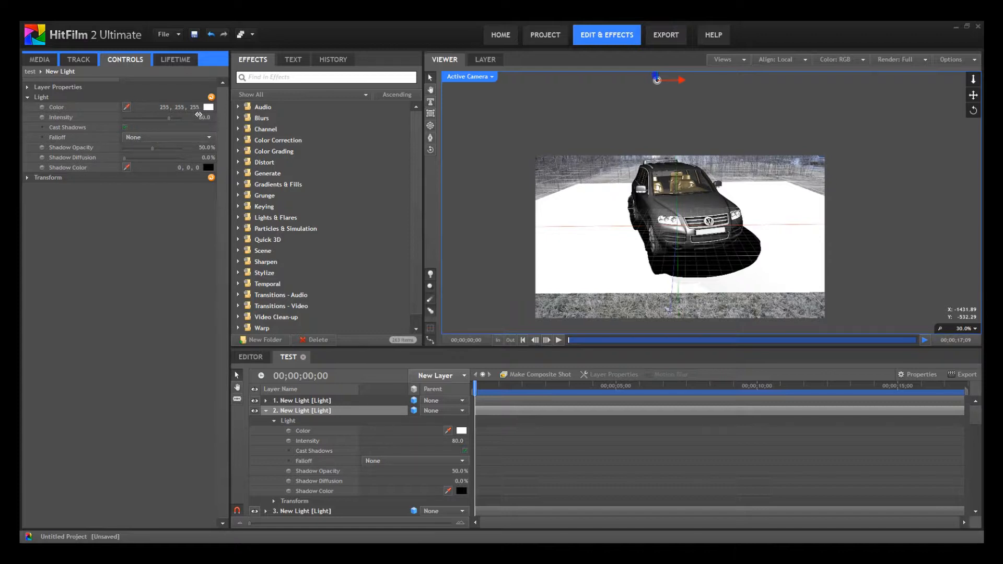
{"action": "left_click_drag", "start_coordinate": [202, 118], "coordinate": [71, 115]}
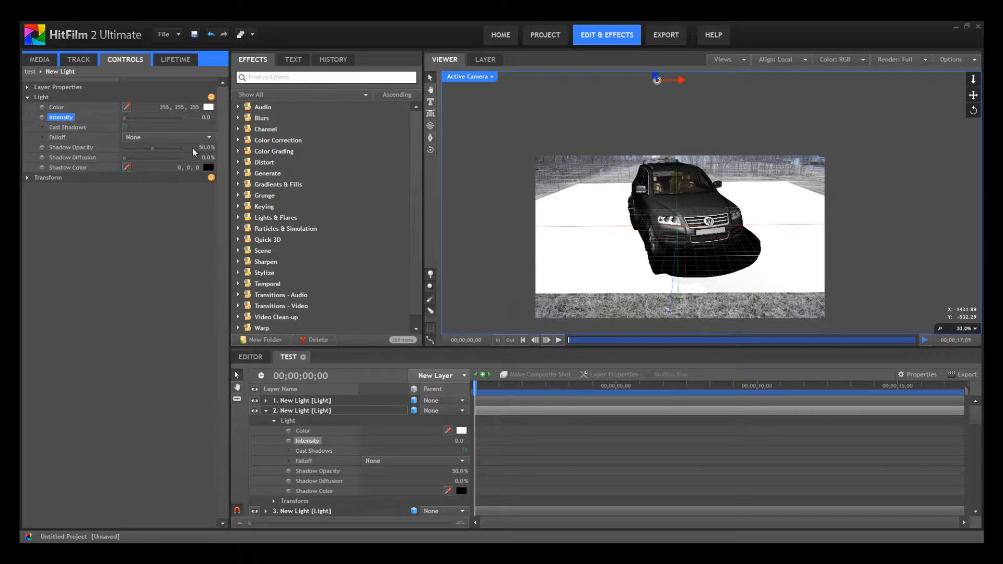
Reposition the second light above the car, adjusting its height
{"action": "scroll", "coordinate": [663, 80], "scroll_direction": "down", "scroll_amount": 2}
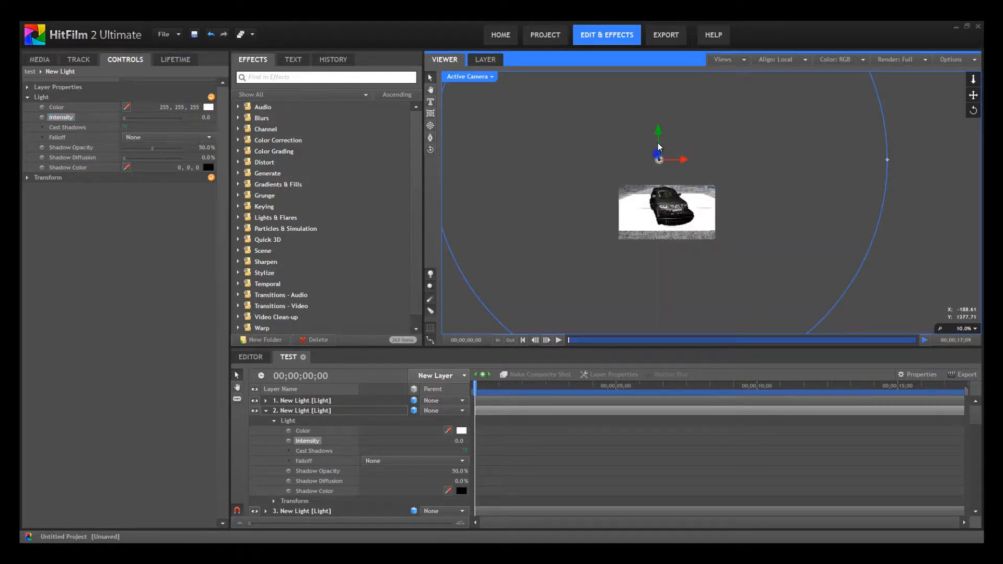
{"action": "left_click_drag", "start_coordinate": [659, 160], "coordinate": [660, 134]}
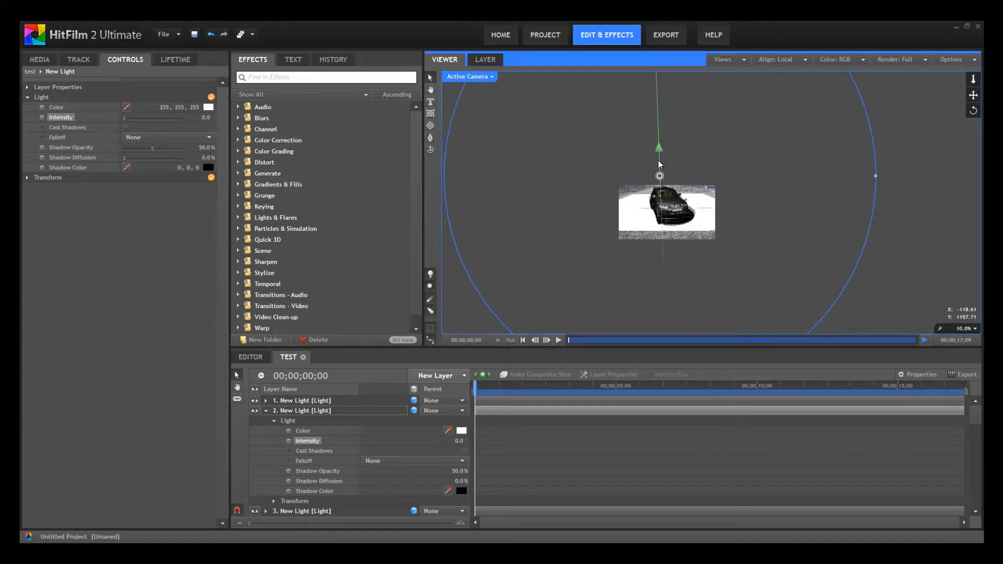
{"action": "scroll", "coordinate": [638, 234], "scroll_direction": "up", "scroll_amount": 2}
{"action": "left_click_drag", "start_coordinate": [581, 140], "coordinate": [510, 205]}
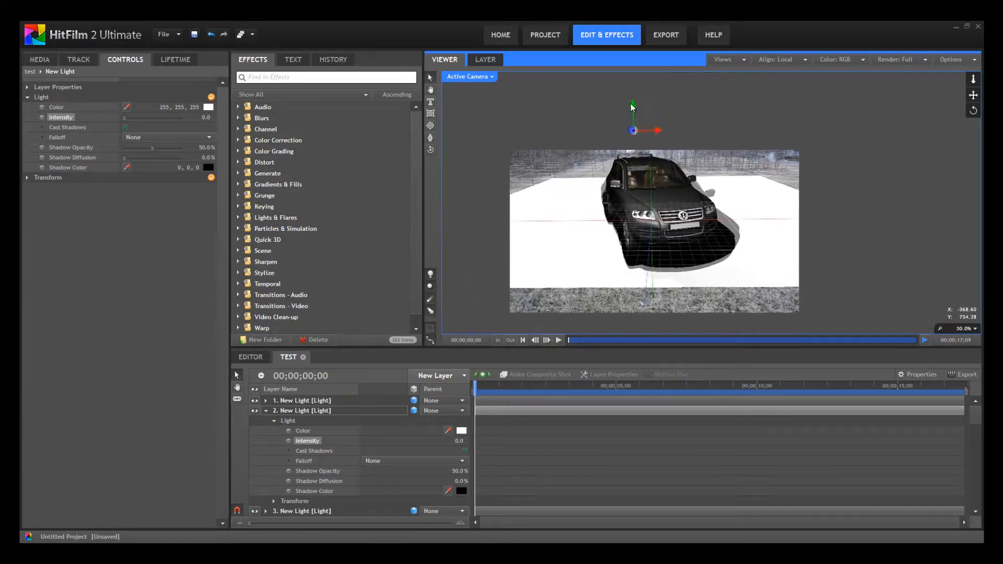
{"action": "left_click_drag", "start_coordinate": [632, 107], "coordinate": [638, 81]}
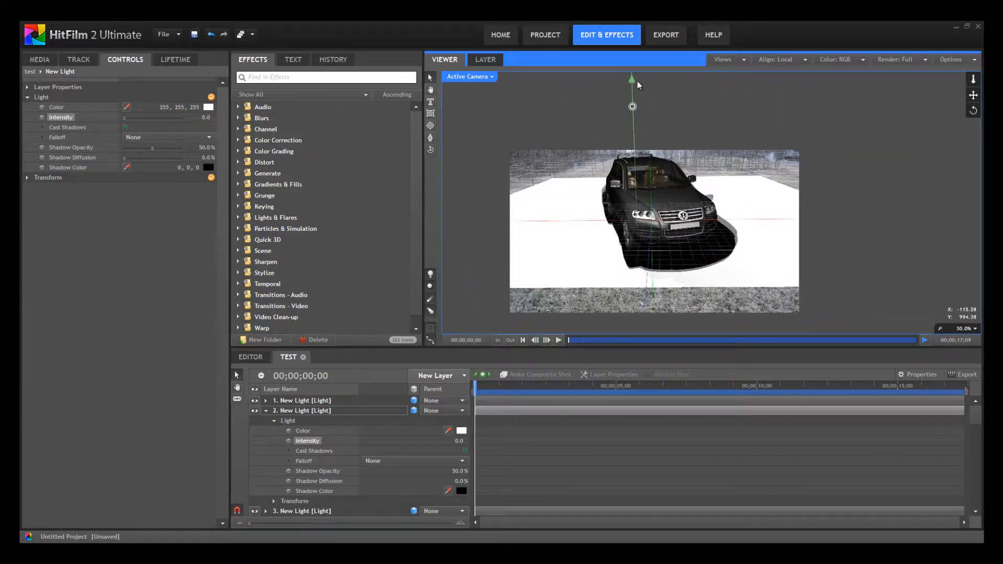
{"action": "left_click_drag", "start_coordinate": [654, 120], "coordinate": [730, 172]}
{"action": "scroll", "coordinate": [613, 149], "scroll_direction": "down", "scroll_amount": 1}
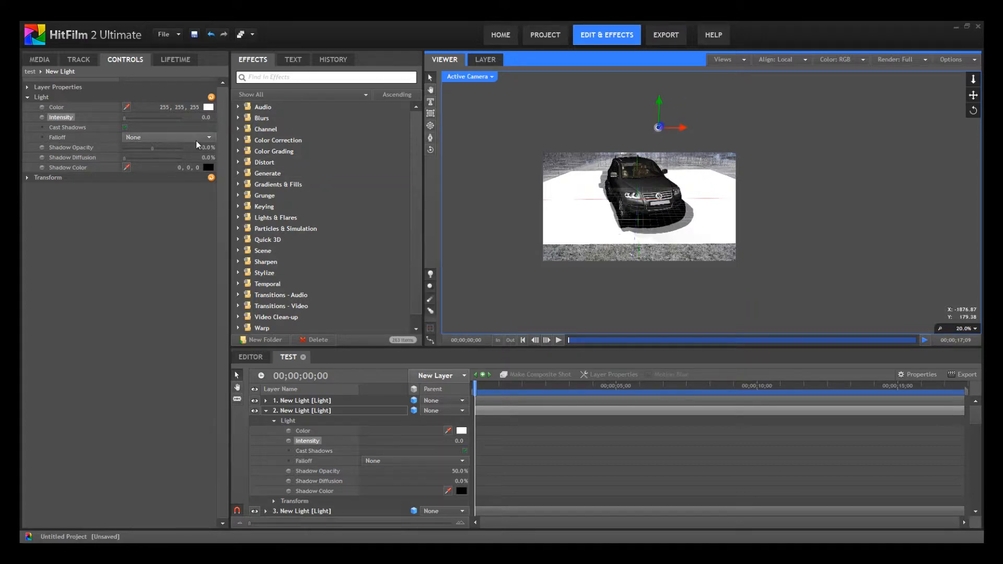
Compare the scene with the top two lights hidden in turn, leaving the second light hidden
{"action": "left_click", "coordinate": [328, 401]}
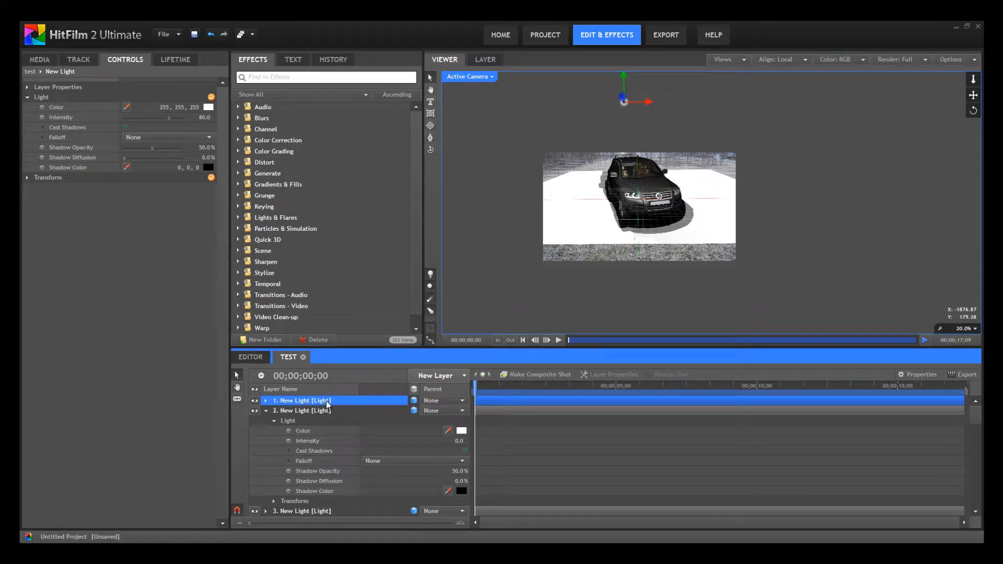
{"action": "left_click", "coordinate": [256, 398]}
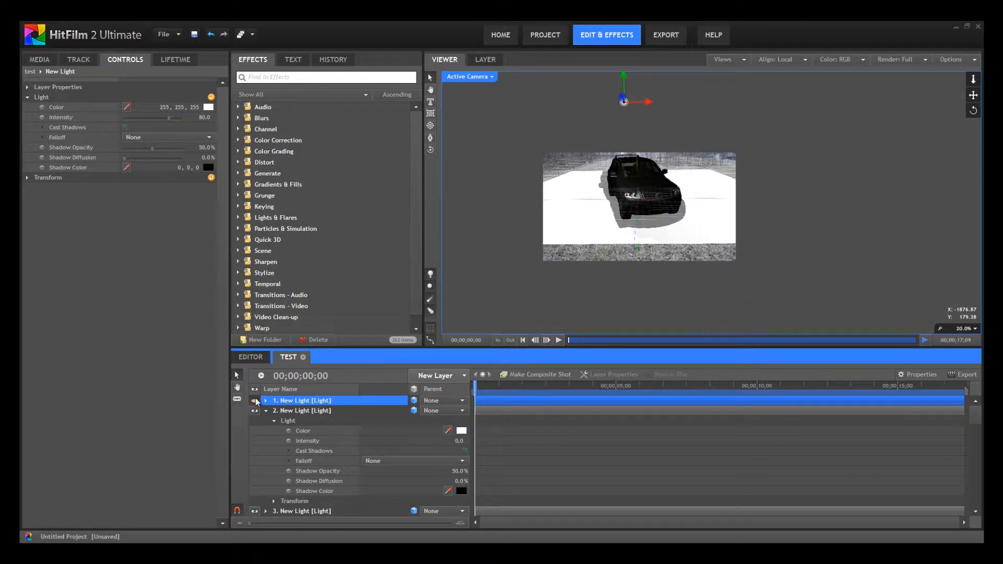
{"action": "left_click", "coordinate": [255, 399]}
{"action": "left_click", "coordinate": [255, 411]}
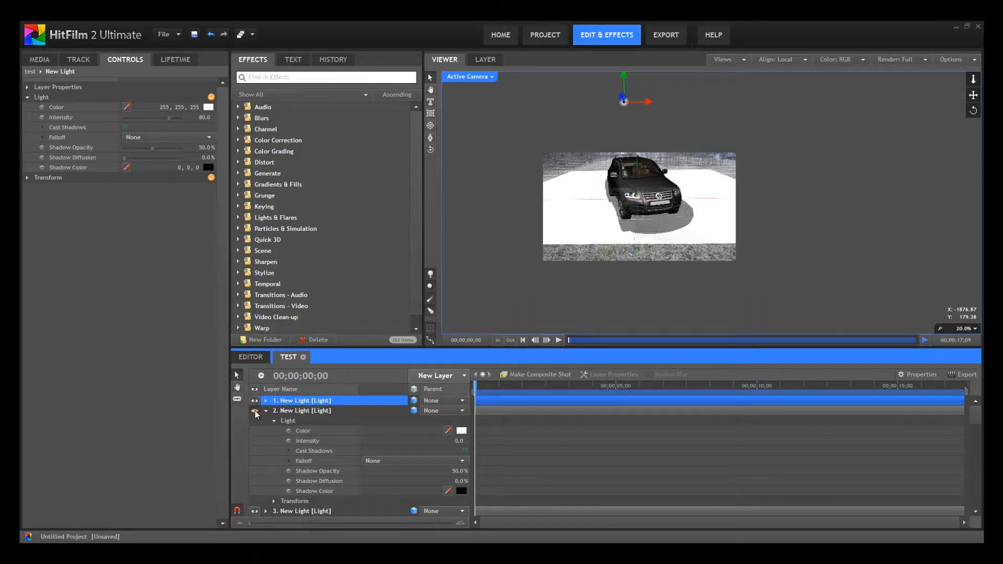
{"action": "left_click", "coordinate": [255, 410]}
{"action": "left_click", "coordinate": [255, 411]}
Move the first light along its Z axis to shorten the car's shadow on the ground plane
{"action": "left_click", "coordinate": [586, 114]}
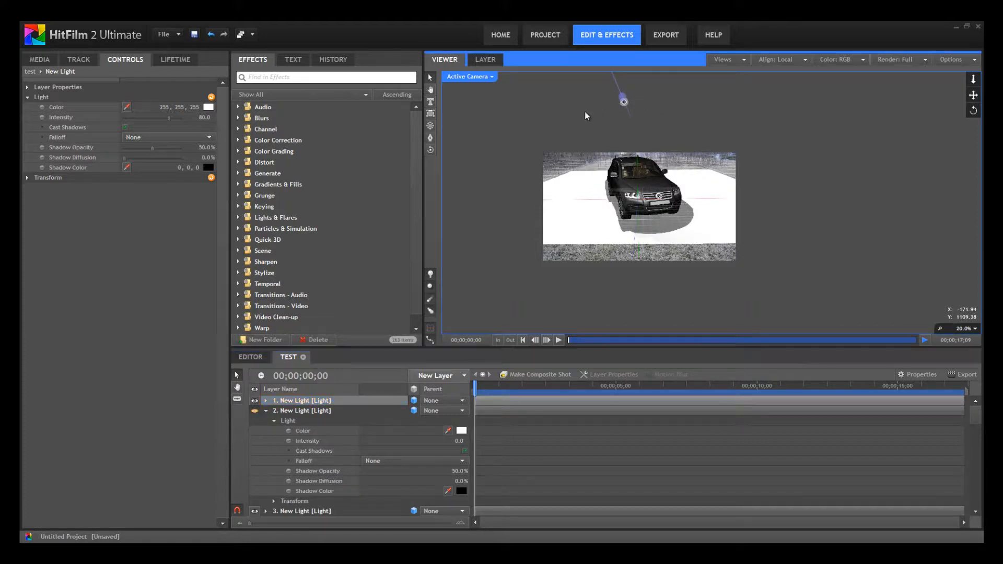
{"action": "left_click_drag", "start_coordinate": [542, 131], "coordinate": [512, 20]}
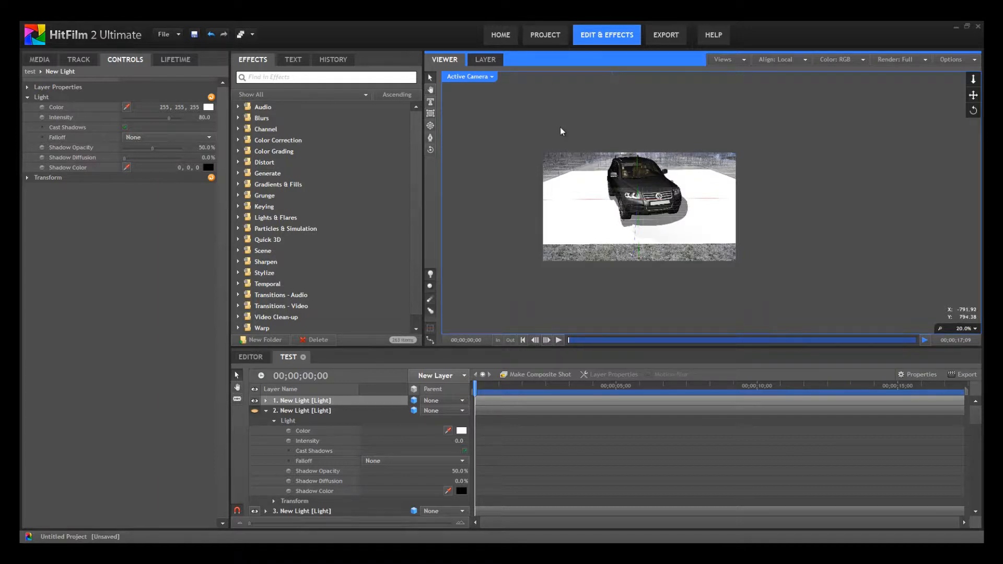
{"action": "scroll", "coordinate": [601, 117], "scroll_direction": "down", "scroll_amount": 2}
{"action": "left_click_drag", "start_coordinate": [635, 78], "coordinate": [653, 102]}
{"action": "scroll", "coordinate": [638, 157], "scroll_direction": "up", "scroll_amount": 4}
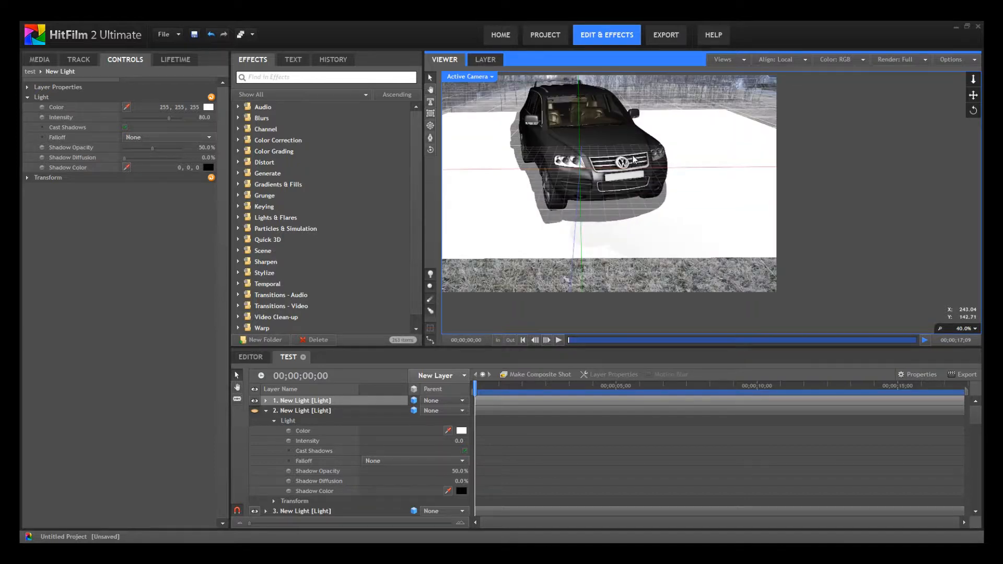
{"action": "scroll", "coordinate": [578, 175], "scroll_direction": "down", "scroll_amount": 4}
{"action": "scroll", "coordinate": [578, 174], "scroll_direction": "up", "scroll_amount": 5}
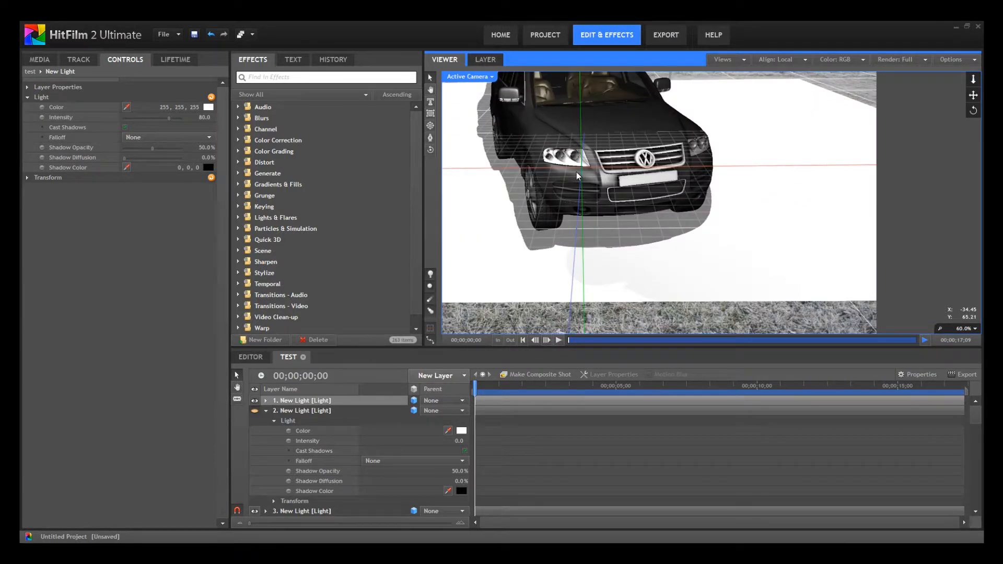
{"action": "scroll", "coordinate": [576, 172], "scroll_direction": "down", "scroll_amount": 3}
{"action": "left_click_drag", "start_coordinate": [517, 178], "coordinate": [600, 206]}
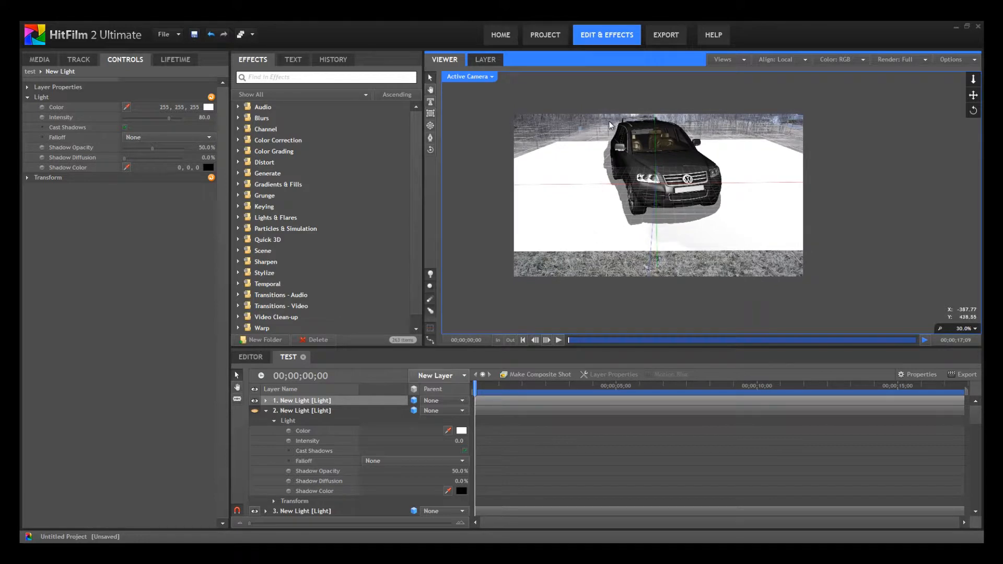
Set the blend mode of New Plane 1 to Multiply
{"action": "left_click", "coordinate": [266, 413]}
{"action": "left_click", "coordinate": [266, 411]}
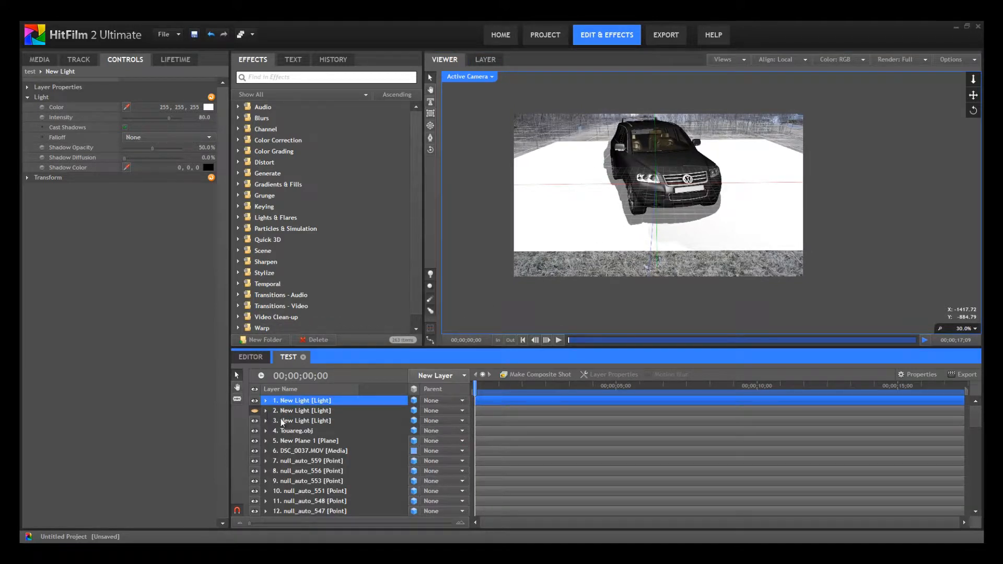
{"action": "left_click", "coordinate": [311, 445]}
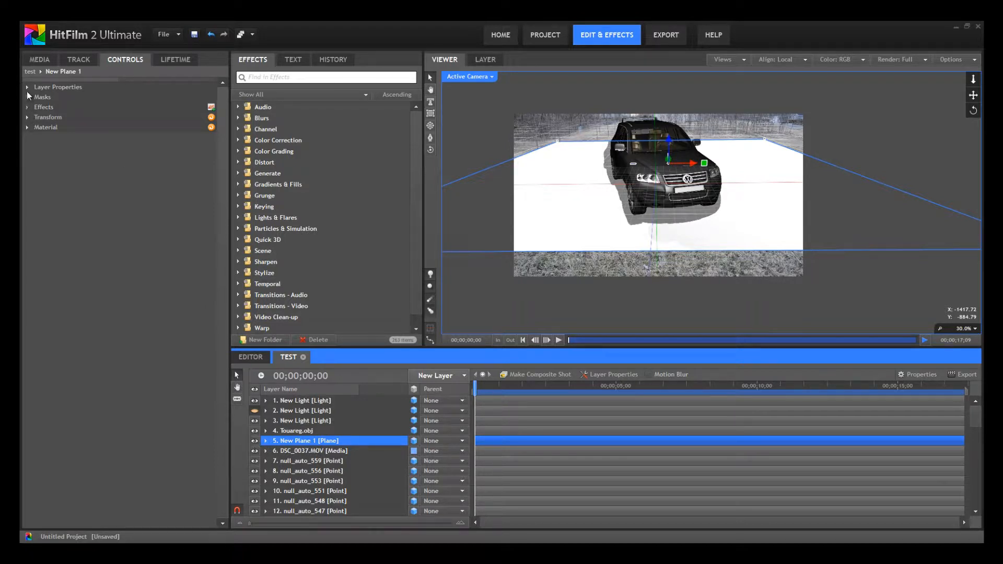
{"action": "left_click", "coordinate": [28, 117]}
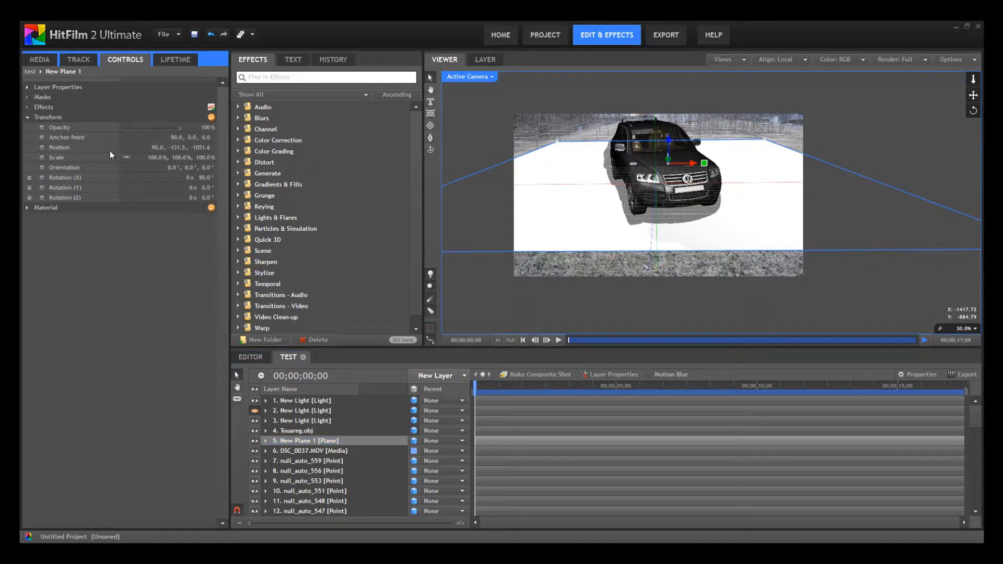
{"action": "left_click", "coordinate": [28, 208]}
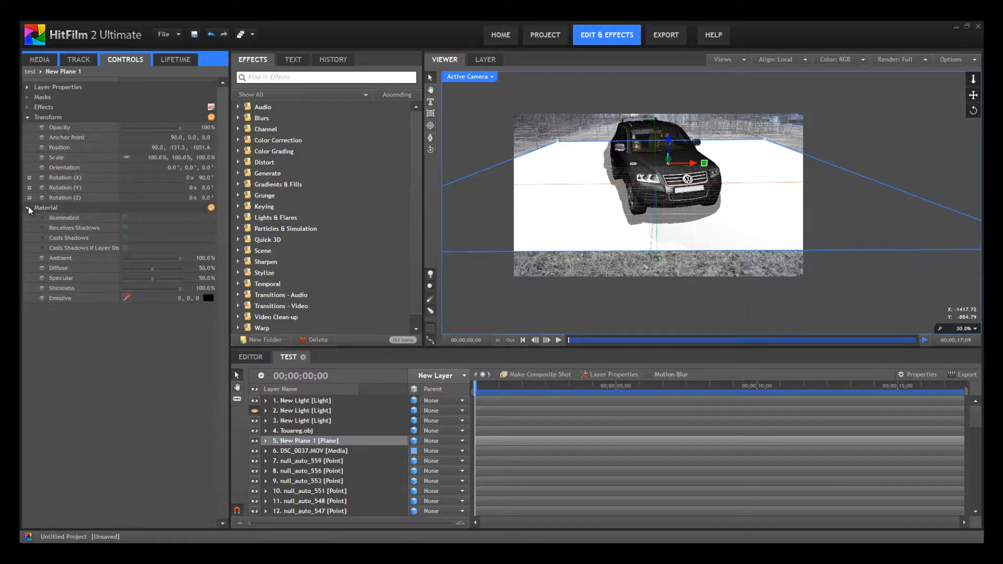
{"action": "left_click", "coordinate": [27, 88]}
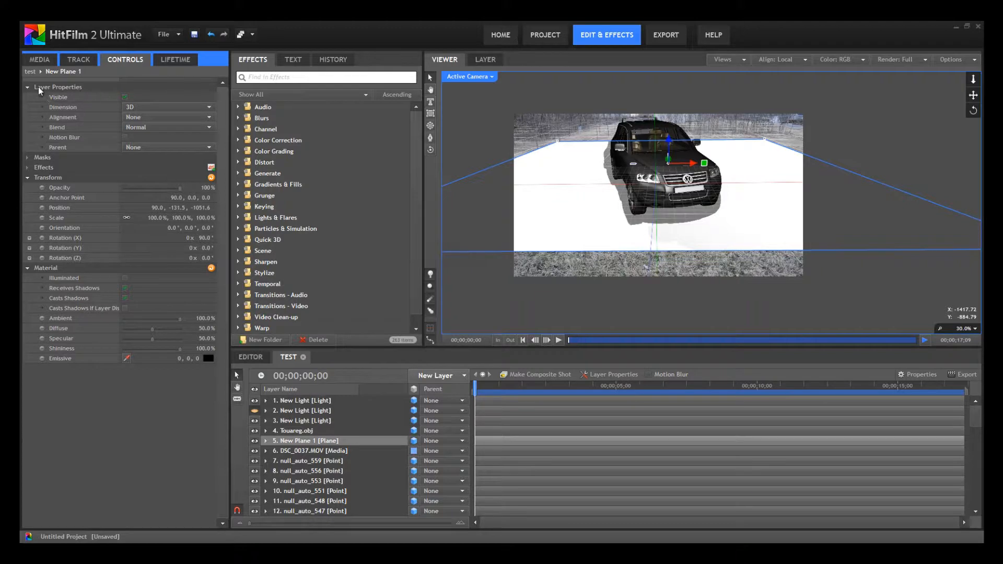
{"action": "left_click", "coordinate": [26, 178]}
{"action": "left_click", "coordinate": [27, 188]}
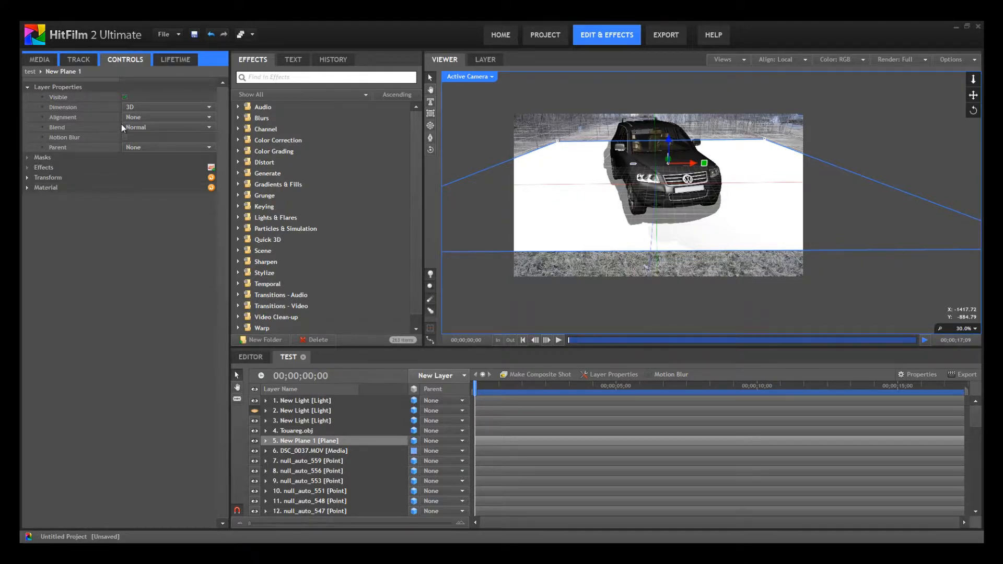
{"action": "left_click", "coordinate": [134, 128]}
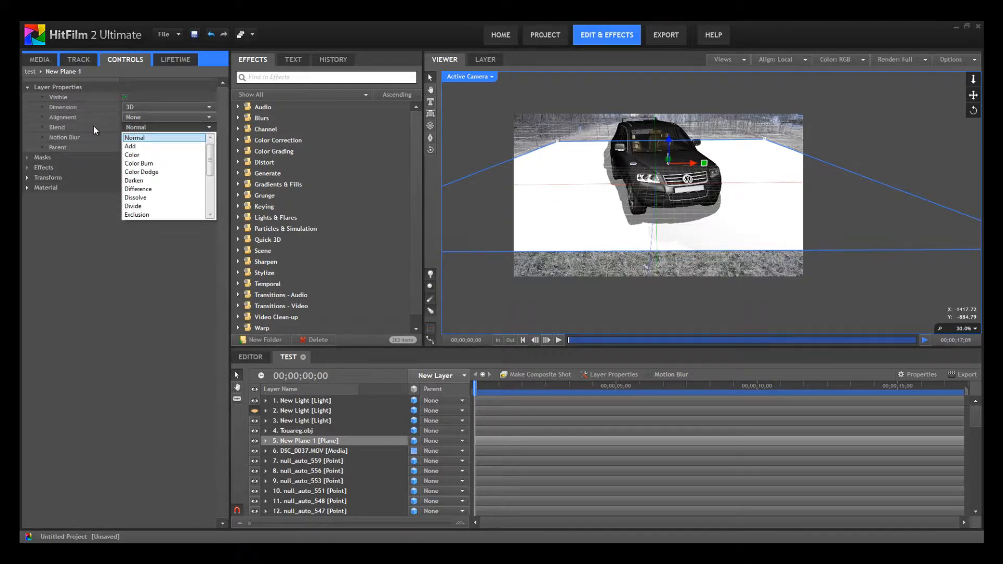
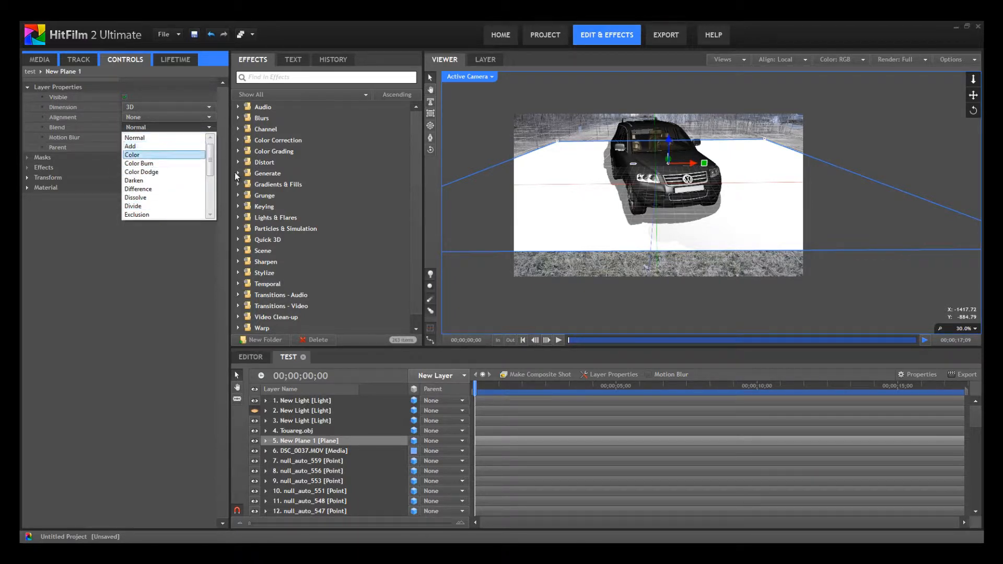
{"action": "scroll", "coordinate": [189, 195], "scroll_direction": "down", "scroll_amount": 2}
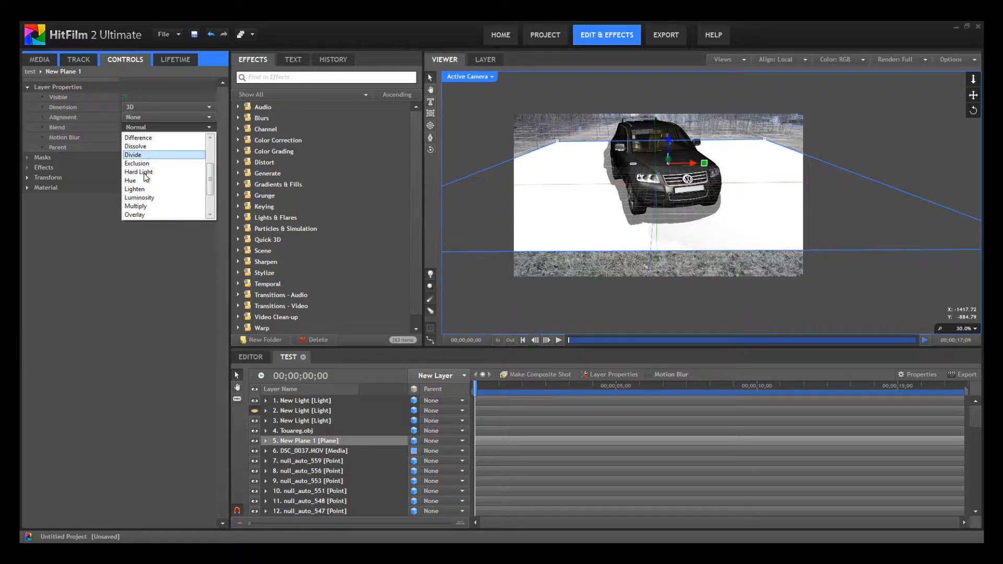
{"action": "left_click", "coordinate": [143, 207]}
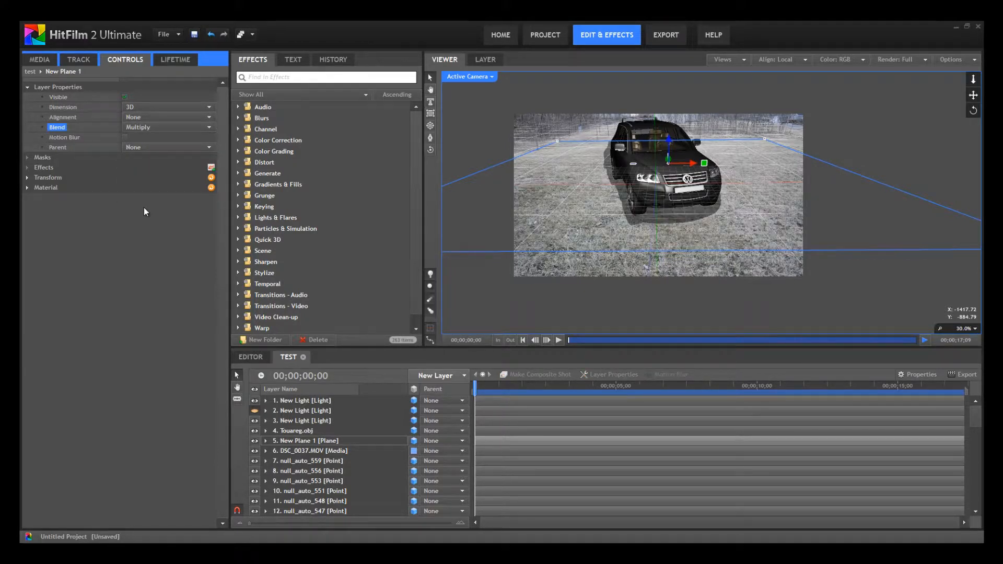
Examine how the car's shadow blends with the grass in the footage
{"action": "left_click", "coordinate": [619, 184]}
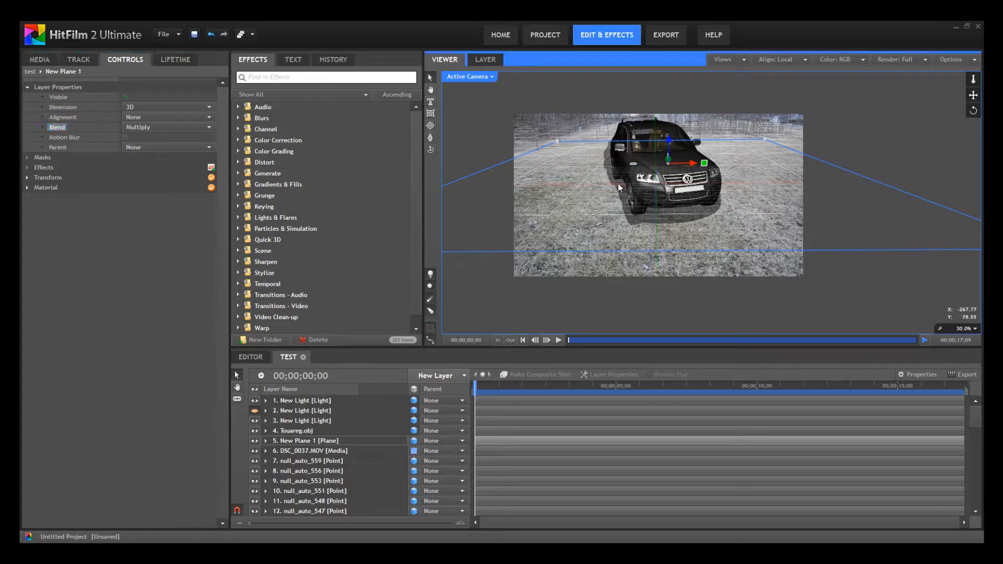
{"action": "scroll", "coordinate": [611, 188], "scroll_direction": "up", "scroll_amount": 1}
{"action": "left_click_drag", "start_coordinate": [513, 158], "coordinate": [518, 166]}
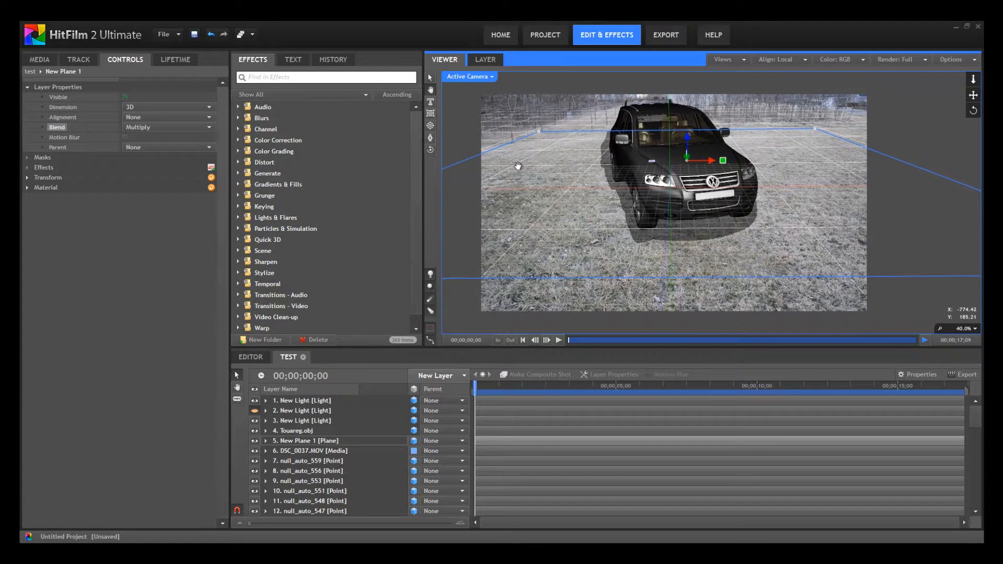
{"action": "scroll", "coordinate": [511, 179], "scroll_direction": "up", "scroll_amount": 1}
{"action": "scroll", "coordinate": [510, 181], "scroll_direction": "down", "scroll_amount": 1}
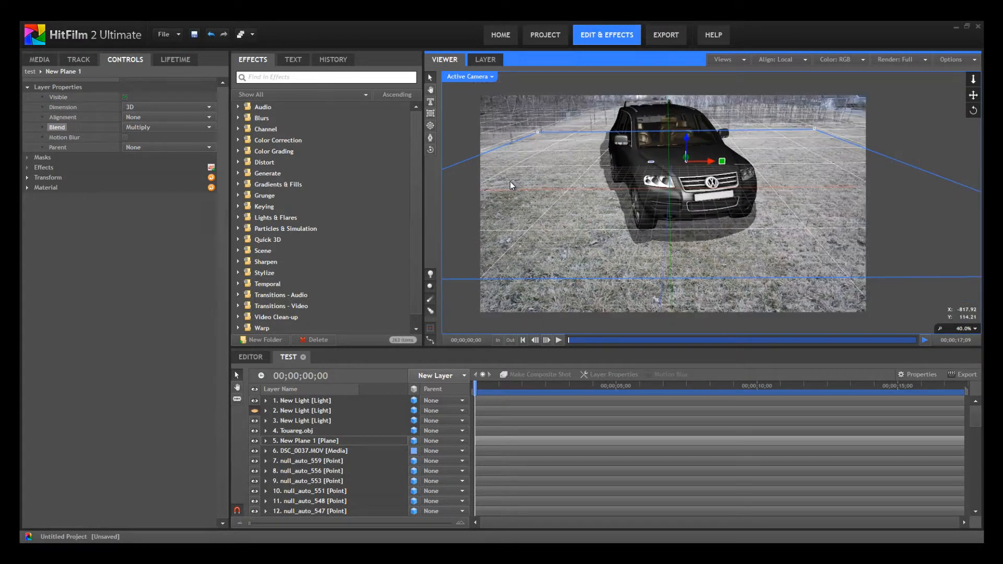
{"action": "mouse_move", "coordinate": [648, 164]}
{"action": "left_mouse_down"}
{"action": "mouse_move", "coordinate": [638, 175]}
{"action": "mouse_move", "coordinate": [654, 164]}
{"action": "left_mouse_up"}
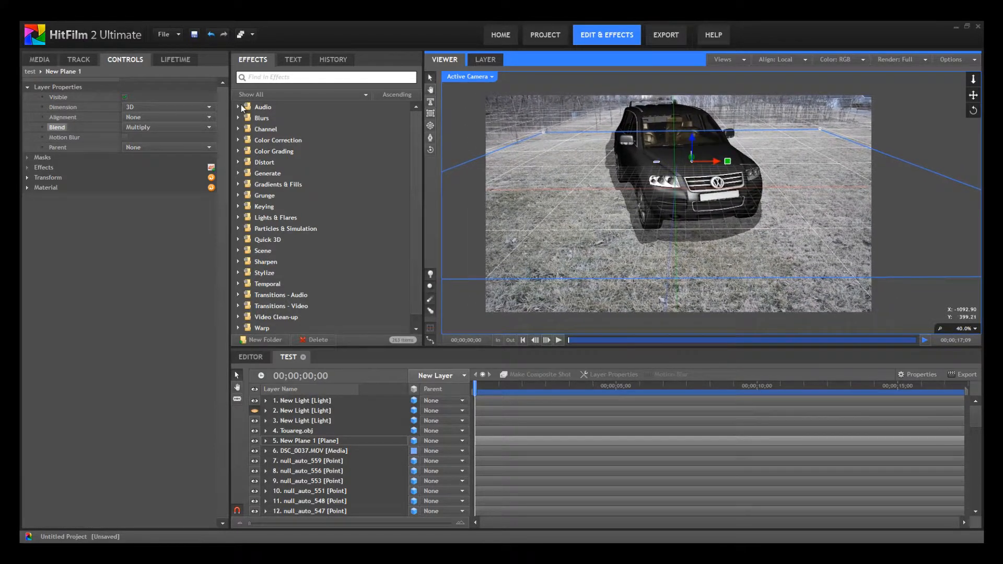
Set the specular color of the Touareg.obj model's leather_40 material to black
{"action": "left_click", "coordinate": [40, 59]}
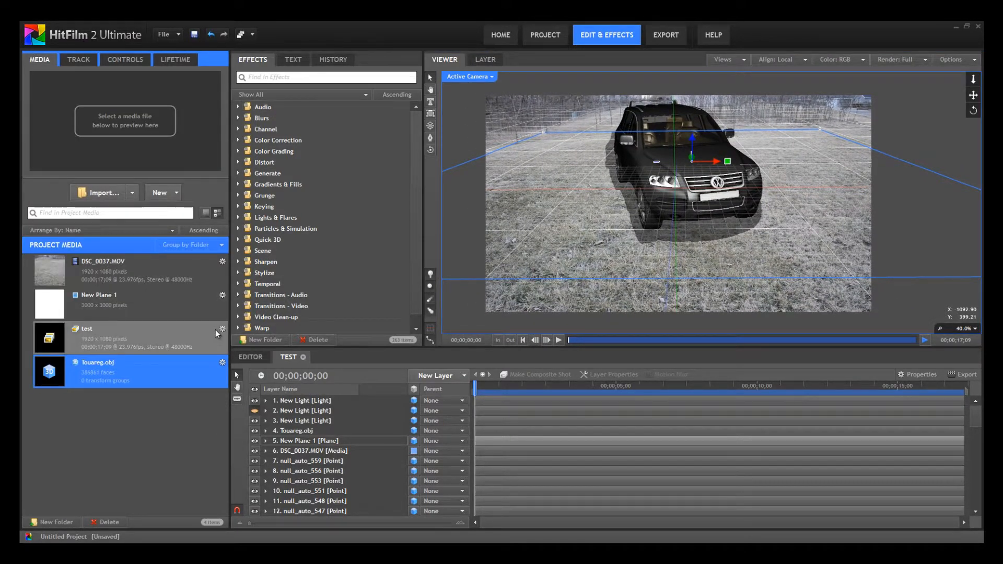
{"action": "left_click", "coordinate": [222, 363]}
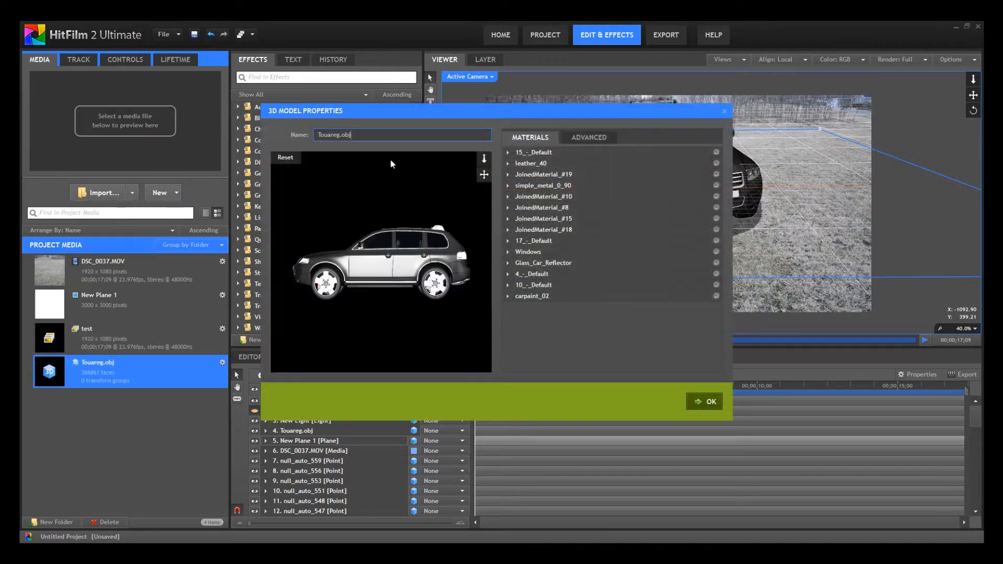
{"action": "left_click_drag", "start_coordinate": [440, 111], "coordinate": [278, 90]}
{"action": "left_click", "coordinate": [407, 118]}
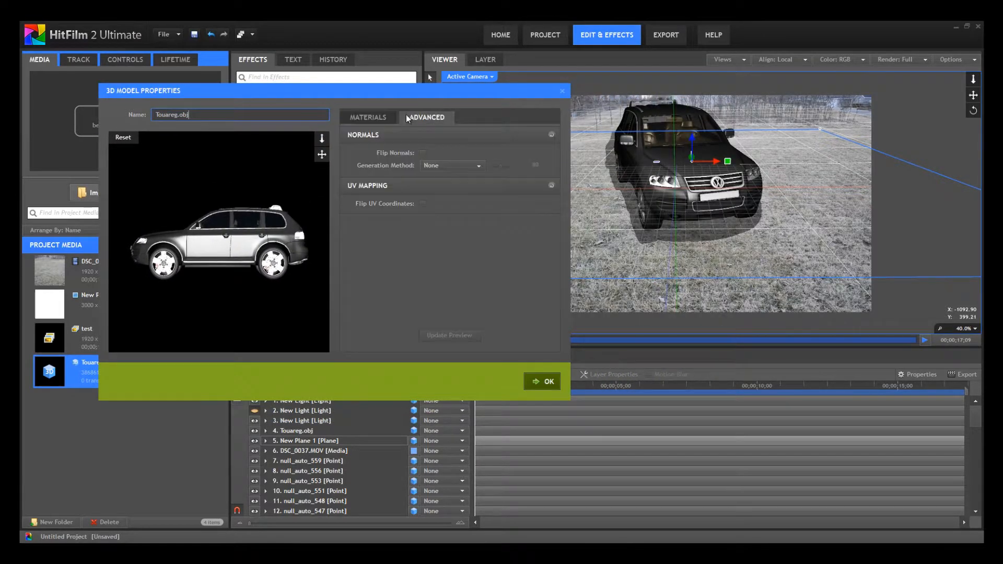
{"action": "left_click", "coordinate": [372, 118]}
{"action": "left_click", "coordinate": [370, 144]}
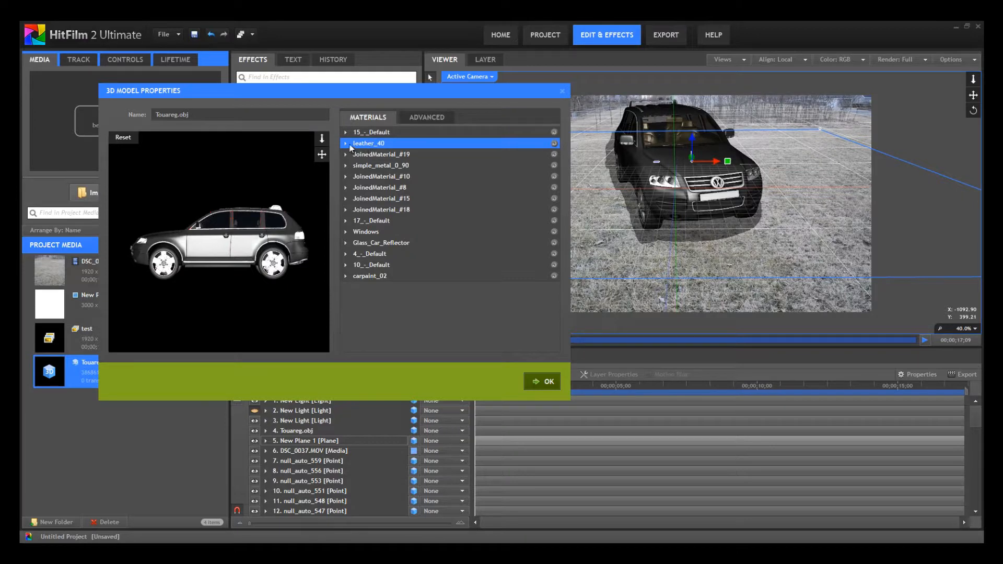
{"action": "left_click", "coordinate": [346, 143]}
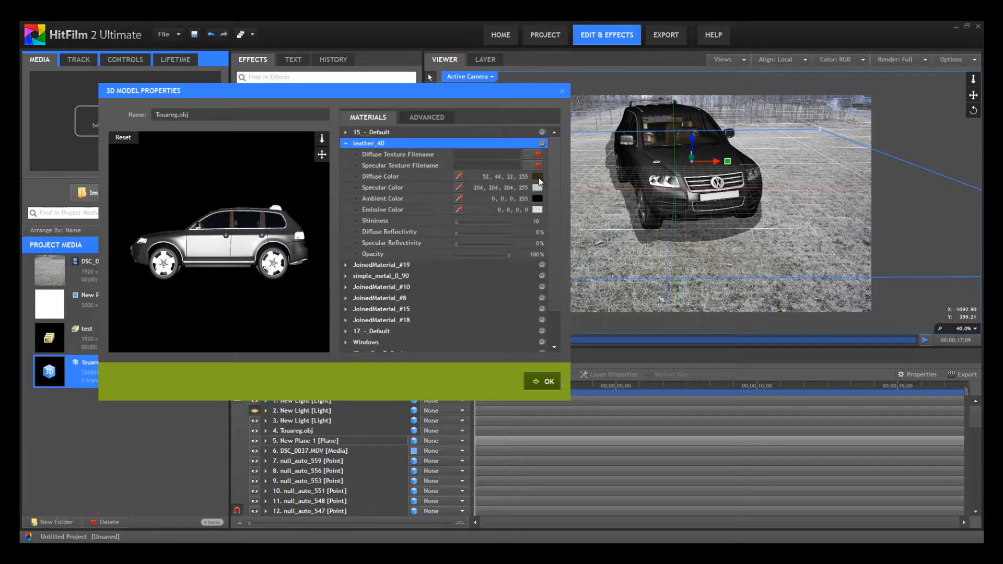
{"action": "left_click", "coordinate": [537, 187]}
{"action": "left_click_drag", "start_coordinate": [449, 217], "coordinate": [449, 264]}
{"action": "left_click", "coordinate": [407, 324]}
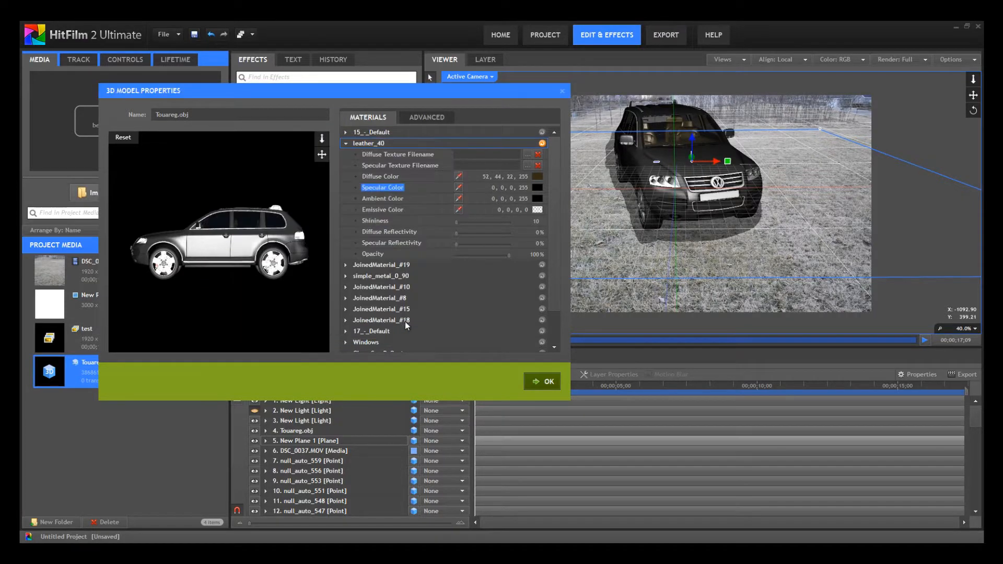
Darken the leather_40 material's diffuse color to RGB 33, 28, 14 and apply the model's property changes
{"action": "left_click", "coordinate": [537, 177]}
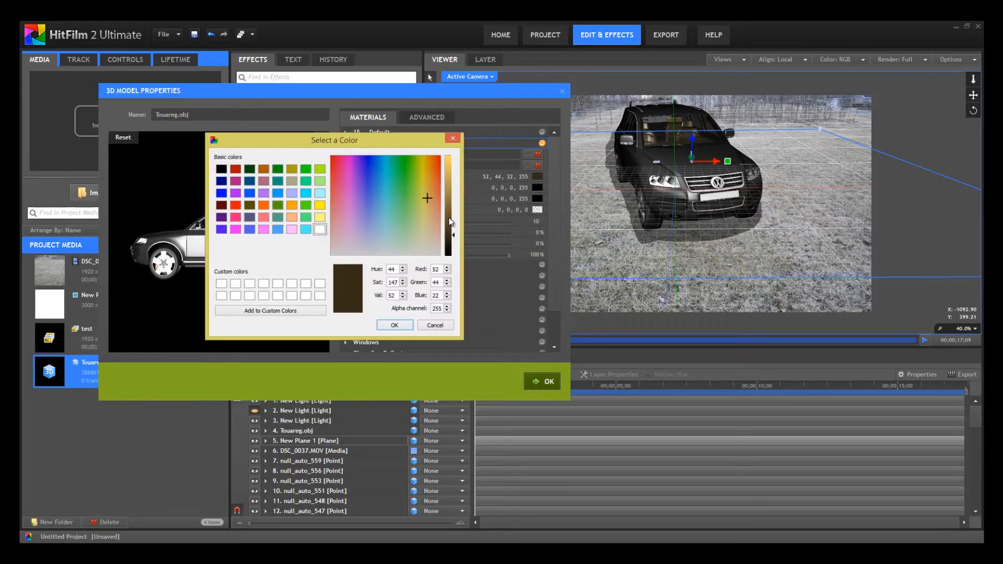
{"action": "left_click_drag", "start_coordinate": [452, 236], "coordinate": [453, 247]}
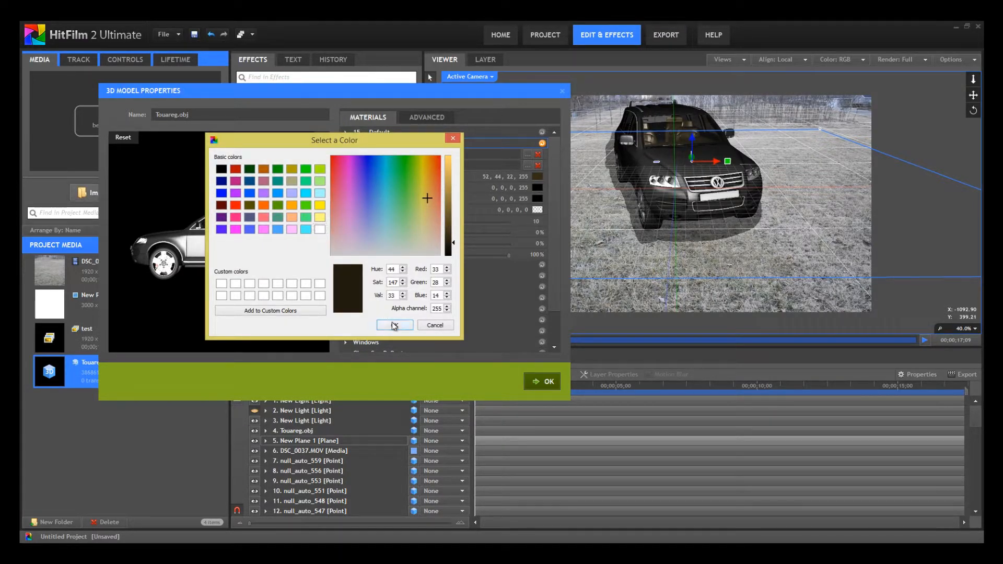
{"action": "left_click", "coordinate": [394, 325]}
{"action": "left_click", "coordinate": [542, 381]}
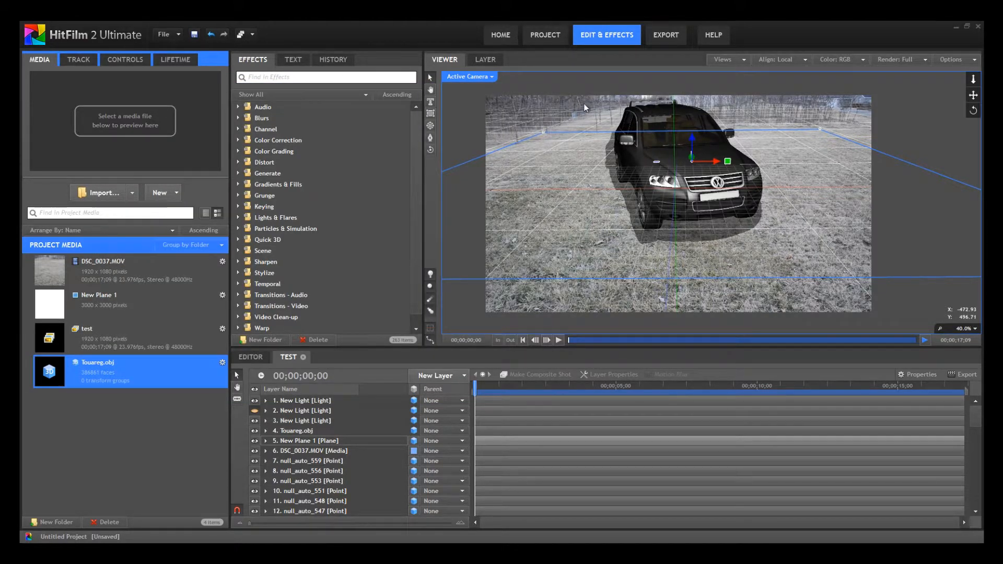
Inspect the car and its surroundings from several angles in the Perspective view, and return to the Active Camera view
{"action": "left_click", "coordinate": [487, 76]}
{"action": "left_click", "coordinate": [487, 102]}
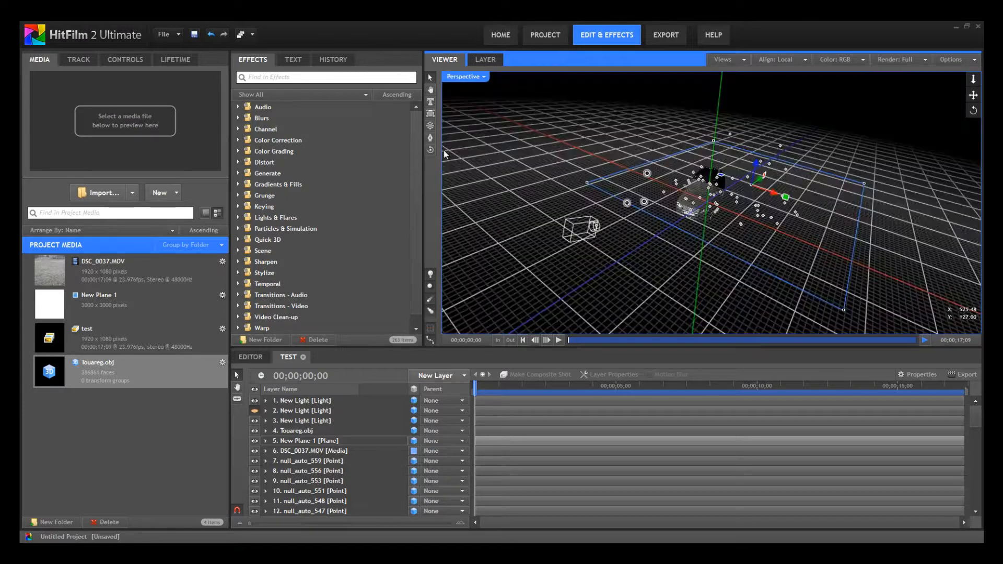
{"action": "left_click_drag", "start_coordinate": [648, 200], "coordinate": [515, 232]}
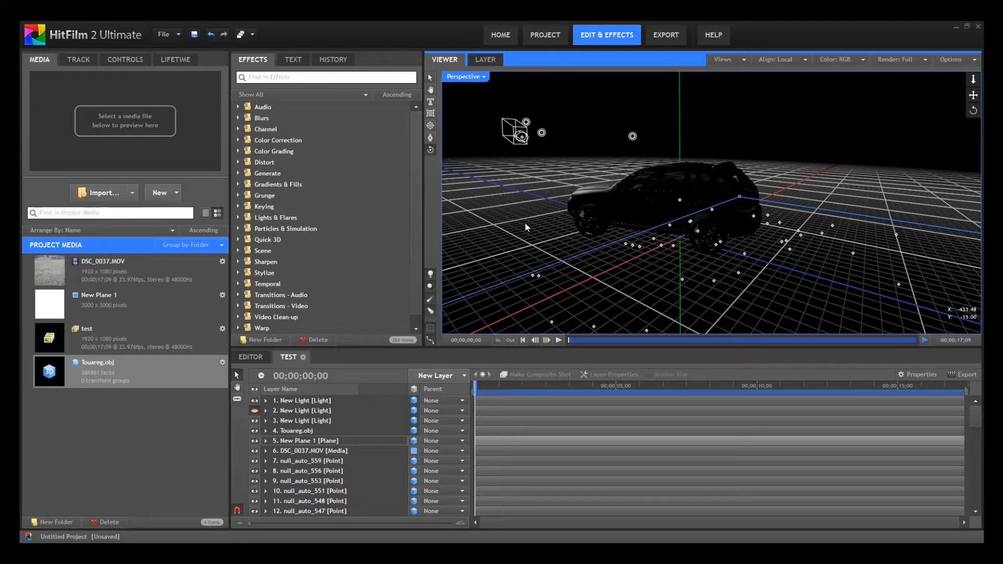
{"action": "left_click_drag", "start_coordinate": [528, 228], "coordinate": [566, 199]}
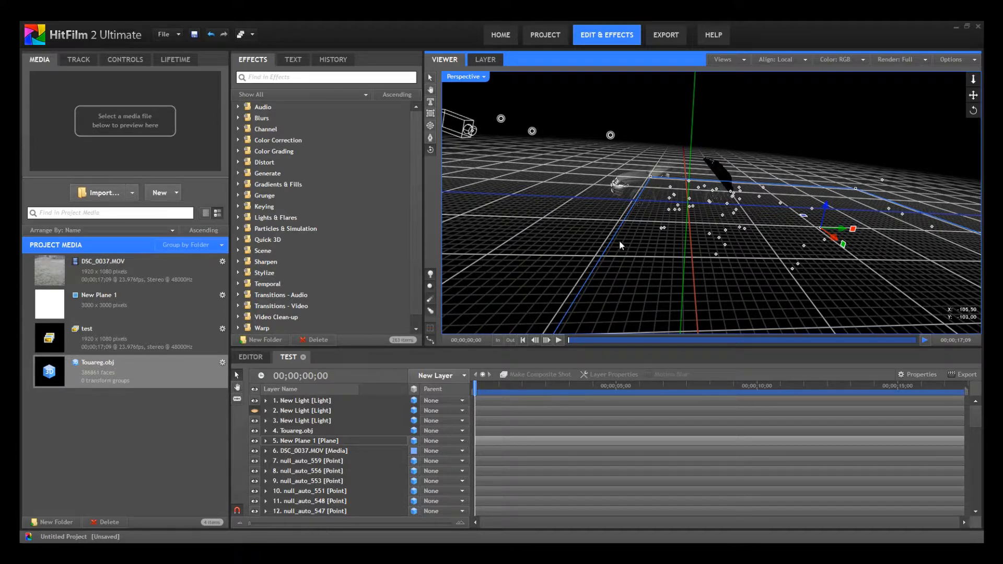
{"action": "left_click_drag", "start_coordinate": [619, 241], "coordinate": [758, 244]}
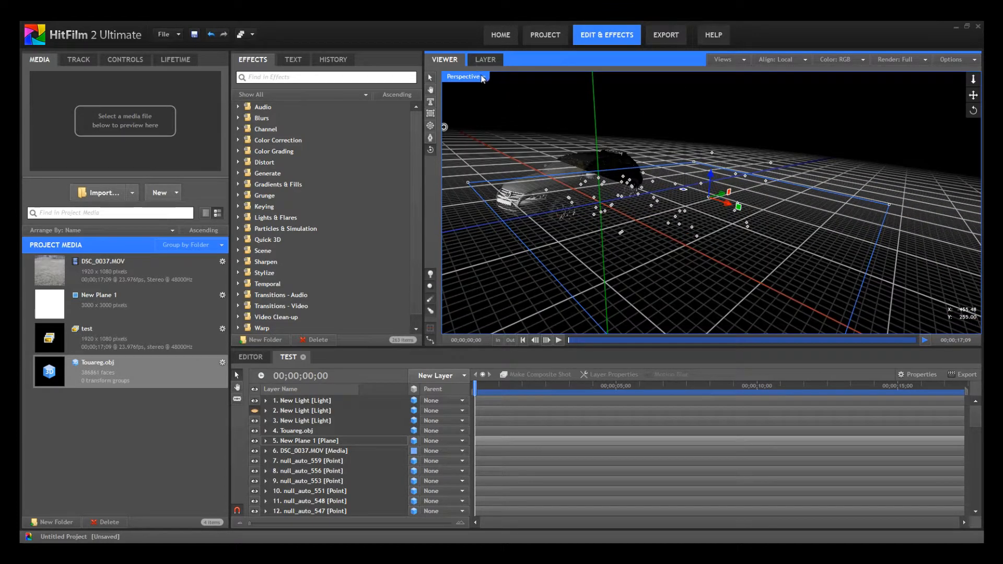
{"action": "left_click", "coordinate": [465, 76]}
{"action": "left_click", "coordinate": [516, 192]}
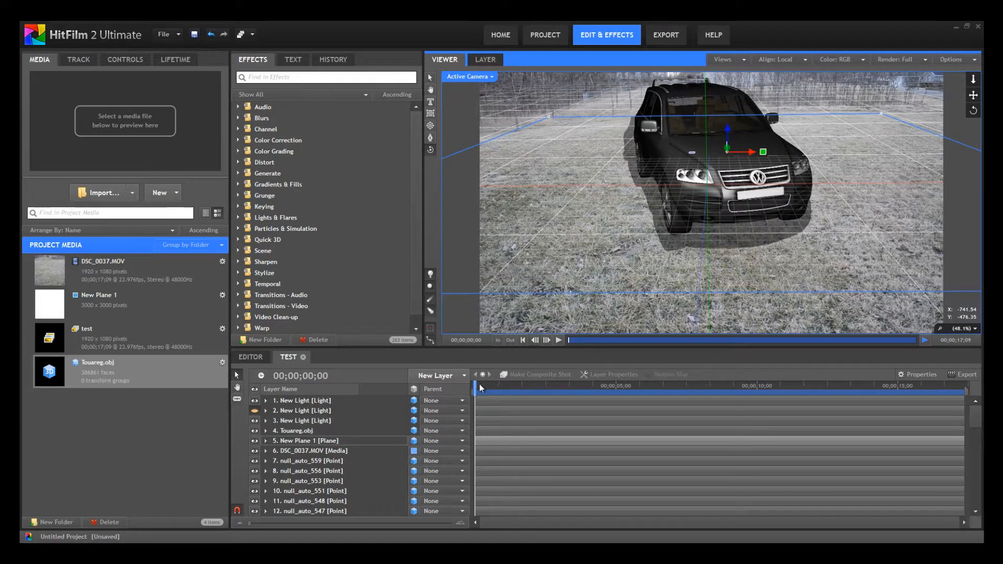
{"action": "mouse_move", "coordinate": [480, 386]}
{"action": "left_mouse_down"}
{"action": "mouse_move", "coordinate": [857, 400]}
{"action": "mouse_move", "coordinate": [471, 402]}
{"action": "left_mouse_up"}
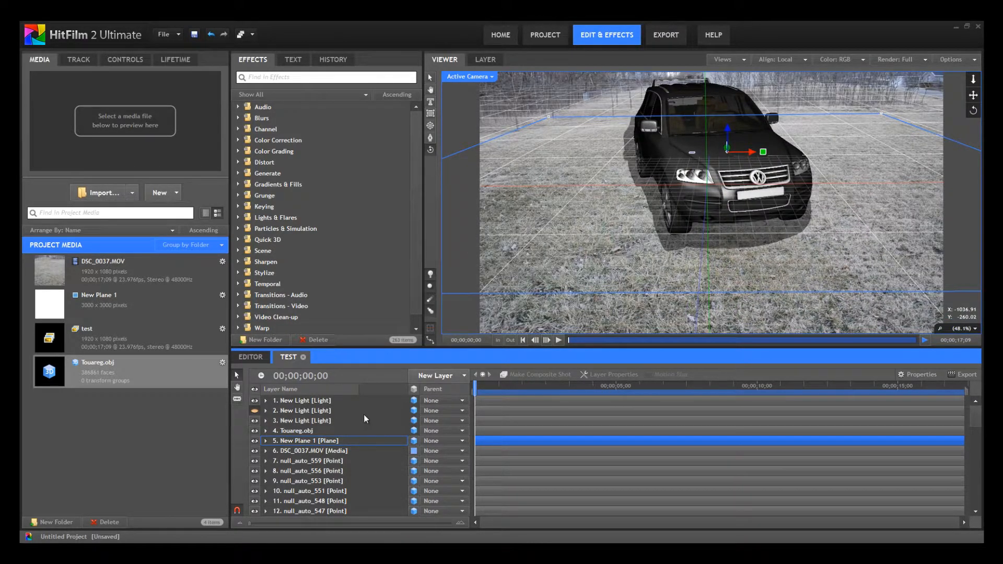
Hide the Touareg.obj layer and open the frame export for the clean footage, leaving it without saving
{"action": "left_click", "coordinate": [256, 430]}
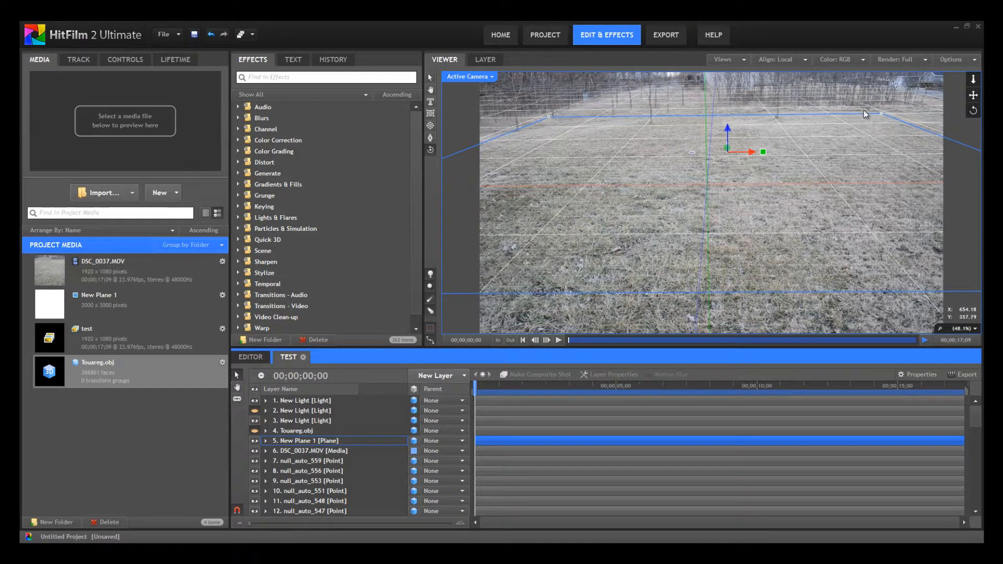
{"action": "left_click", "coordinate": [952, 59]}
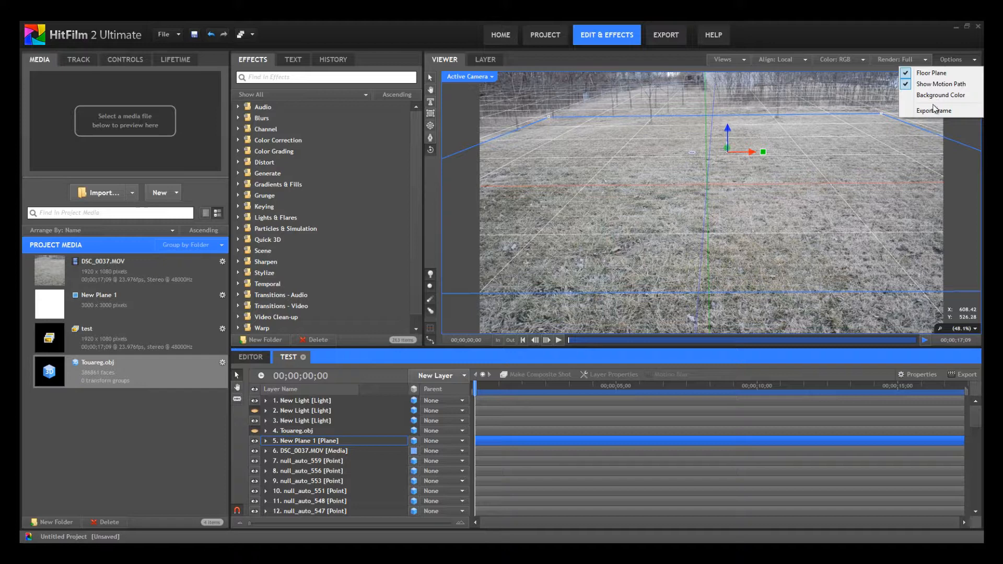
{"action": "left_click", "coordinate": [945, 59]}
{"action": "left_click", "coordinate": [945, 59]}
{"action": "left_click", "coordinate": [934, 113]}
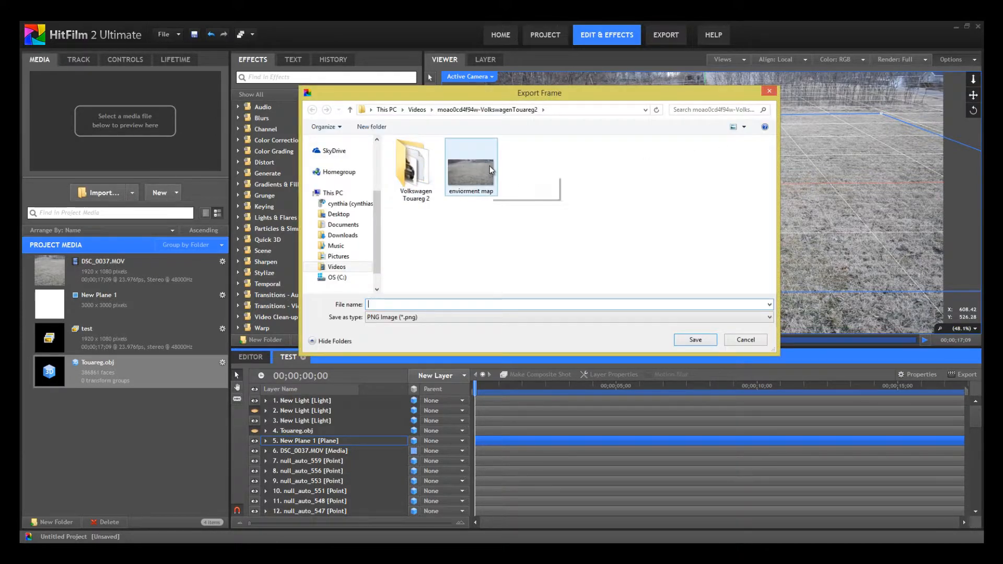
{"action": "left_click", "coordinate": [746, 340]}
Import the enviorment map image into the project media
{"action": "left_click", "coordinate": [186, 191]}
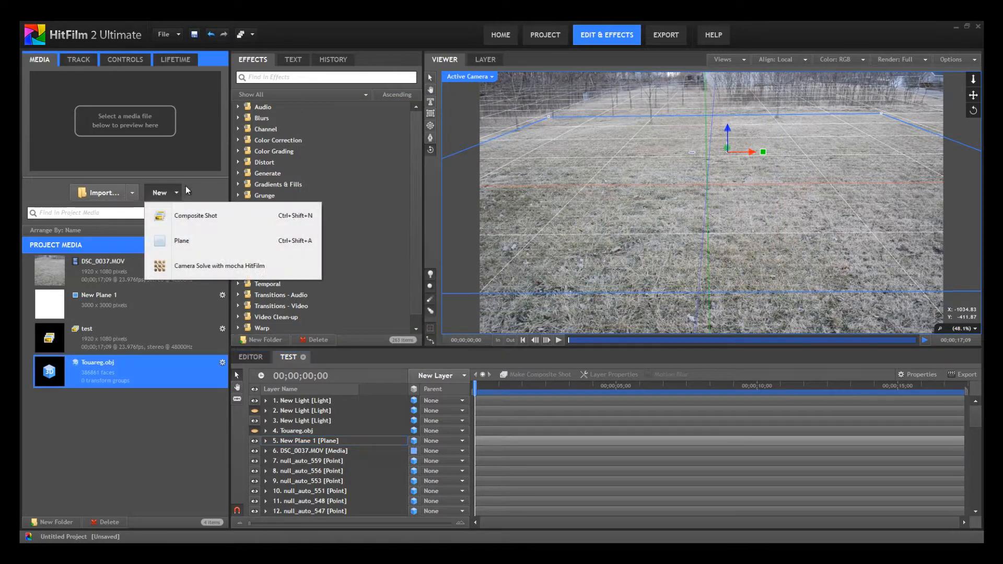
{"action": "left_click", "coordinate": [110, 411]}
{"action": "key", "text": "ctrl+i"}
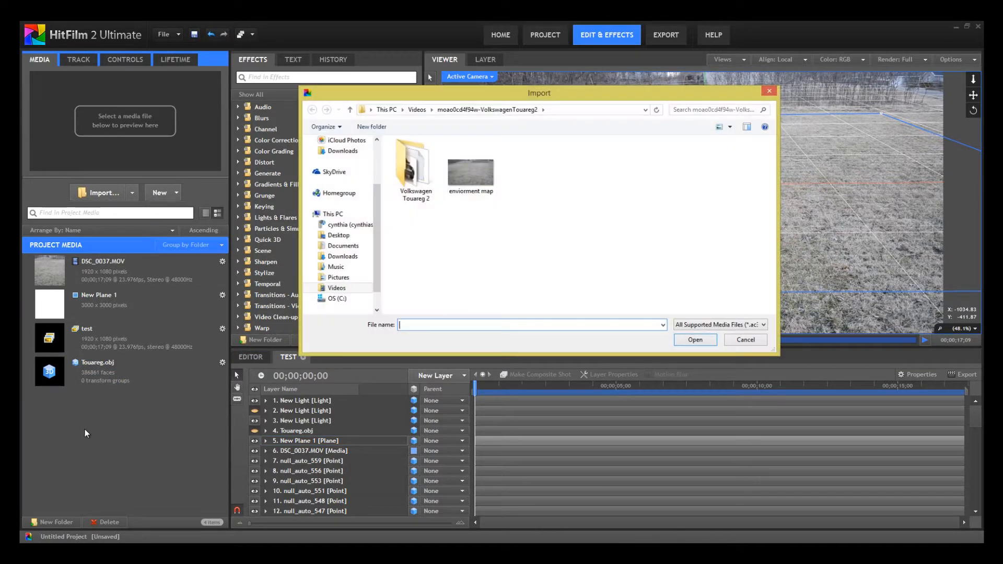
{"action": "left_click", "coordinate": [490, 193]}
{"action": "left_click", "coordinate": [710, 337]}
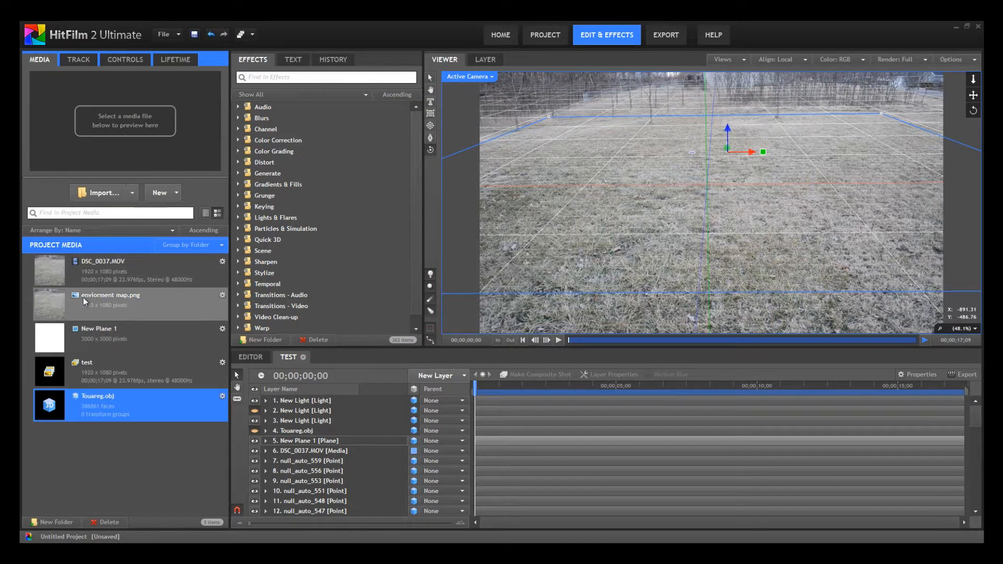
Add enviorment map.png to the composite shot directly below Touareg.obj, hide it and show the car layer
{"action": "left_click", "coordinate": [87, 296]}
{"action": "left_click_drag", "start_coordinate": [336, 367], "coordinate": [331, 440]}
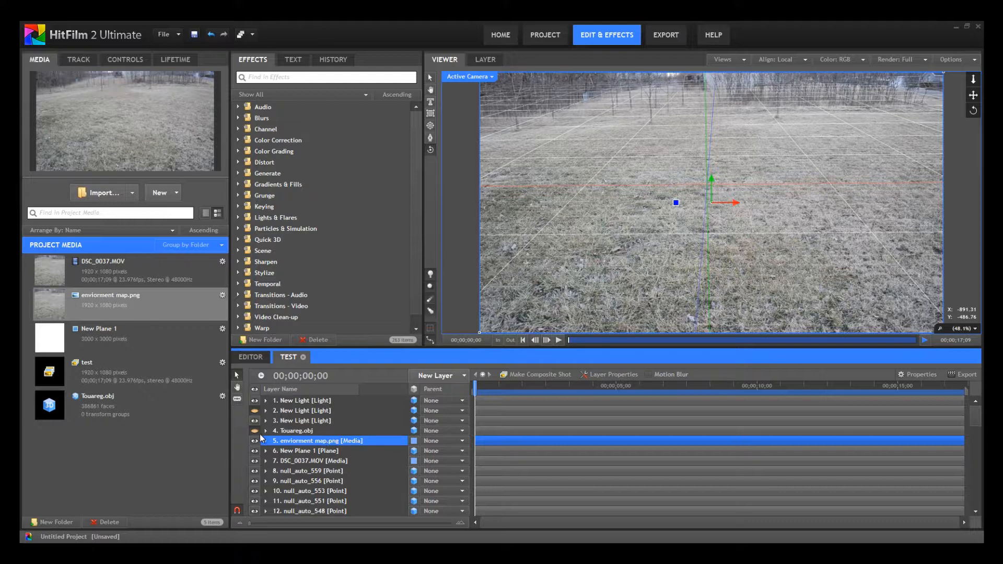
{"action": "left_click", "coordinate": [255, 440]}
{"action": "left_click", "coordinate": [254, 431]}
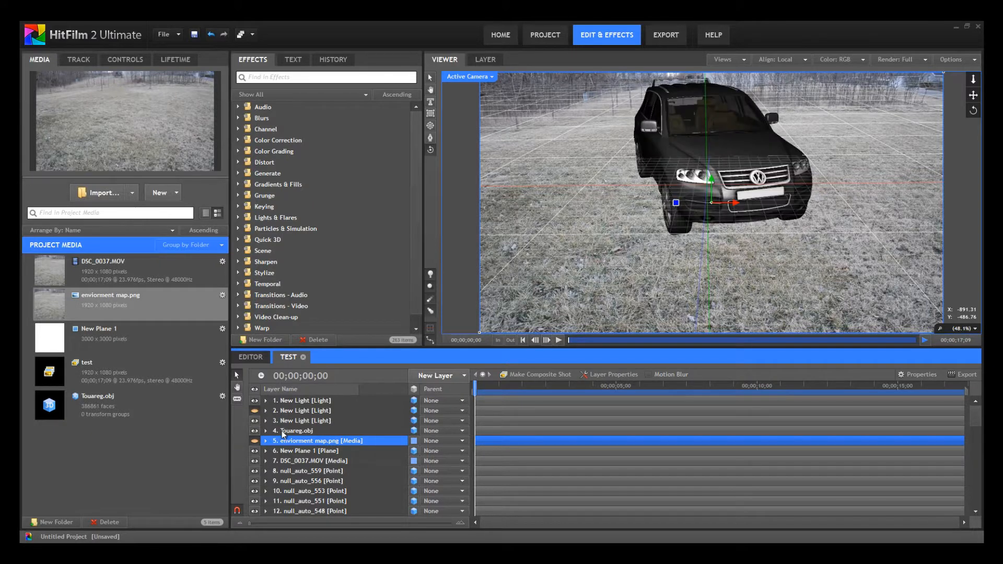
Set the Touareg.obj material's environment map to Use Layer with enviorment map.png as the source
{"action": "left_click", "coordinate": [284, 434]}
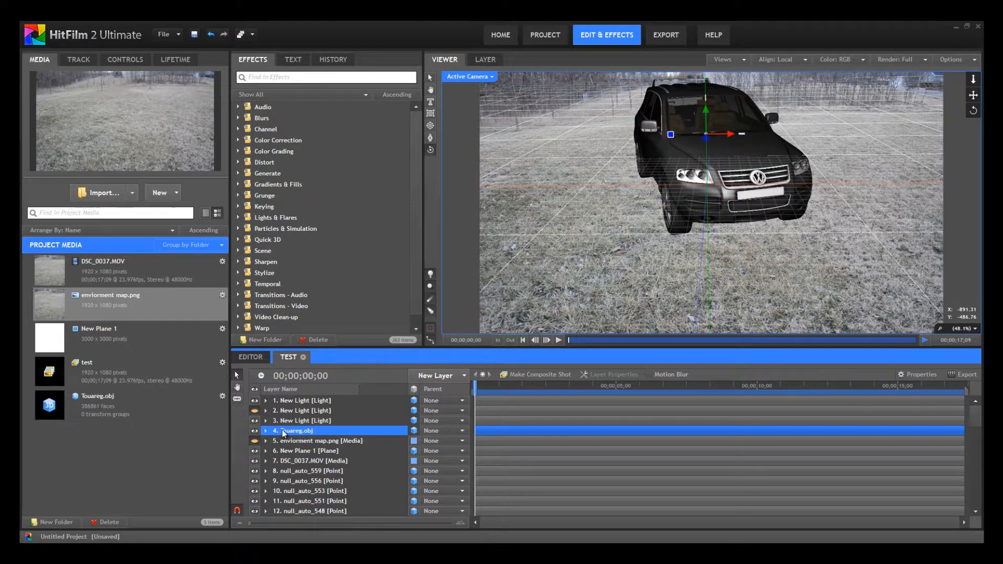
{"action": "left_click", "coordinate": [119, 61]}
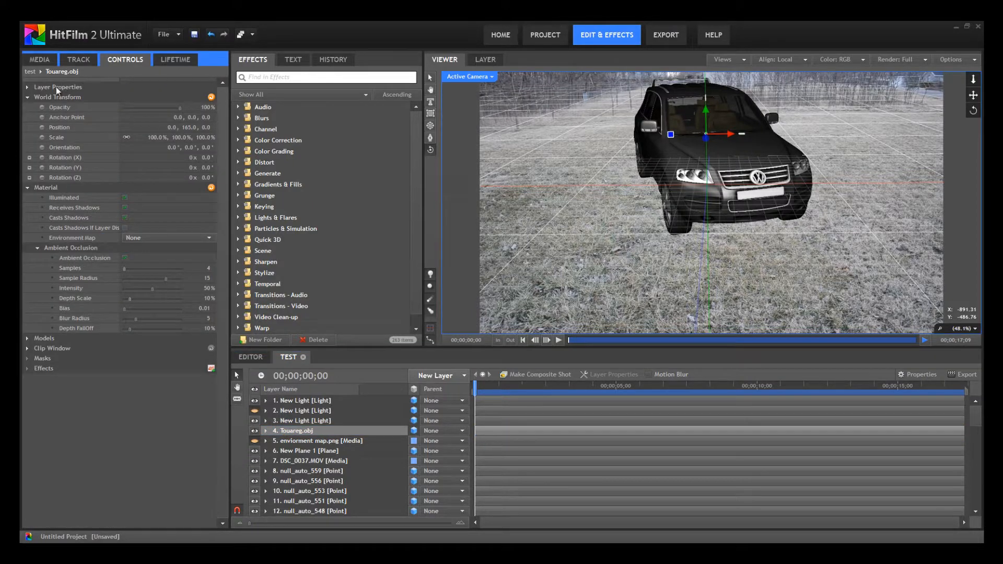
{"action": "left_click", "coordinate": [28, 98]}
{"action": "left_click", "coordinate": [37, 167]}
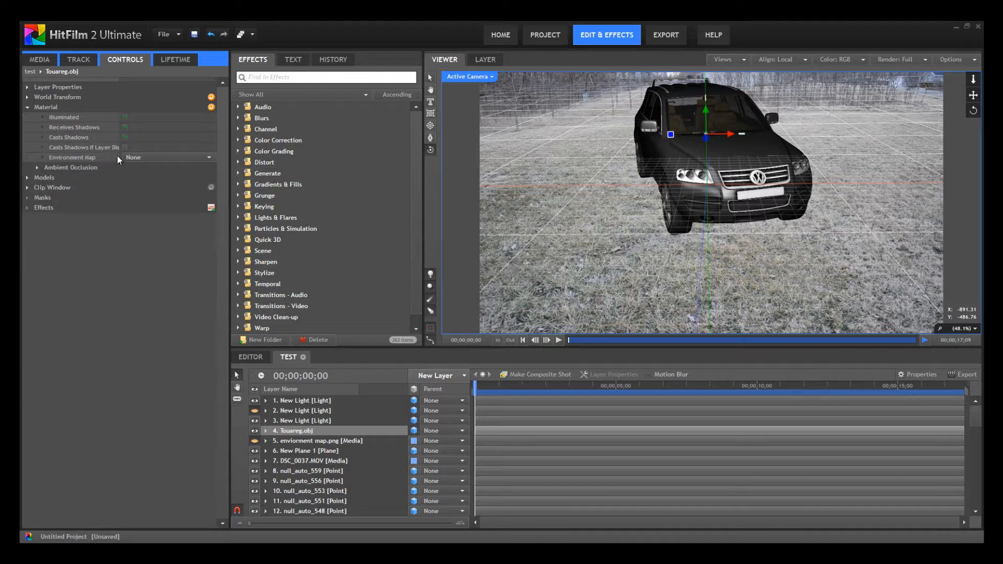
{"action": "left_click", "coordinate": [139, 159]}
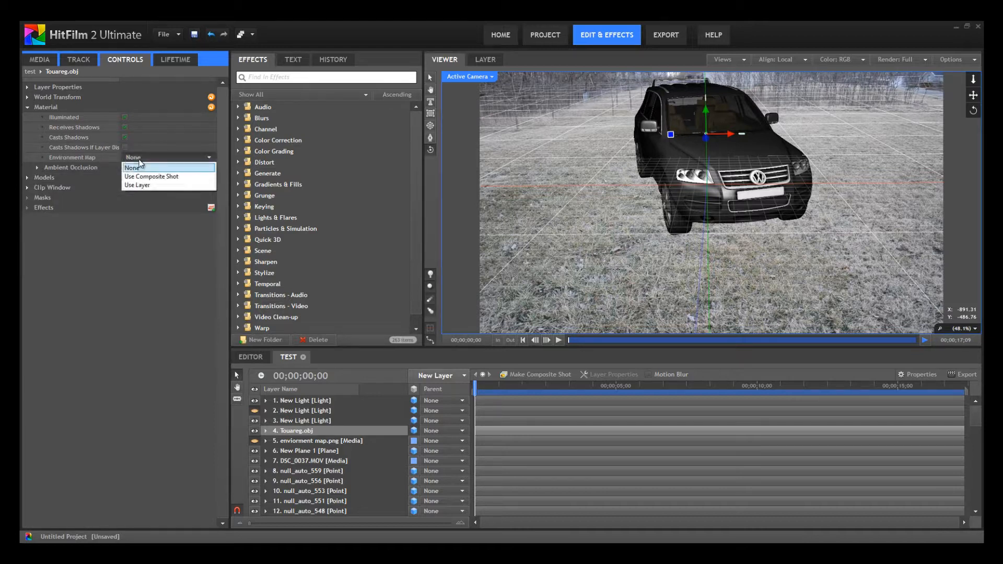
{"action": "left_click", "coordinate": [189, 186]}
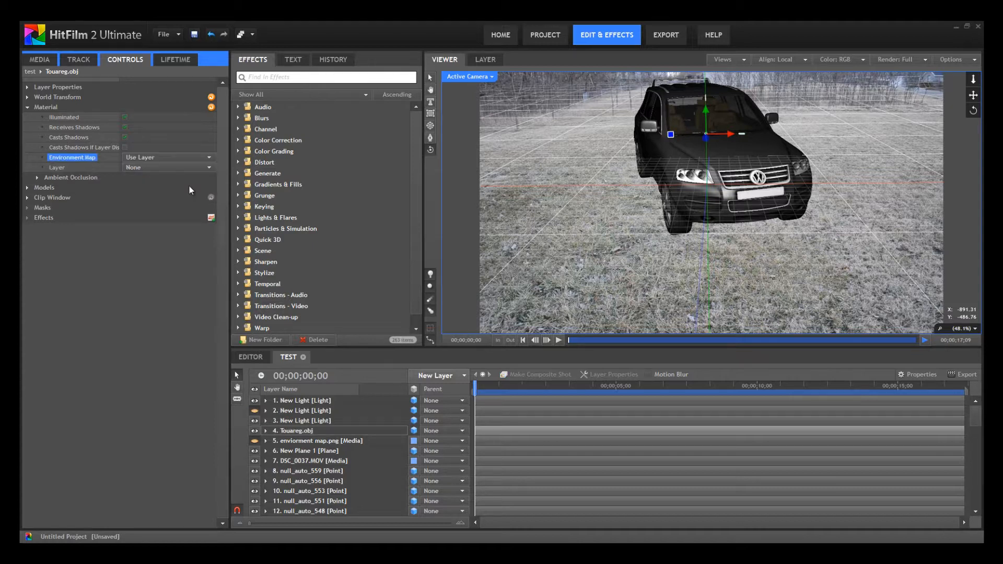
{"action": "left_click", "coordinate": [174, 168]}
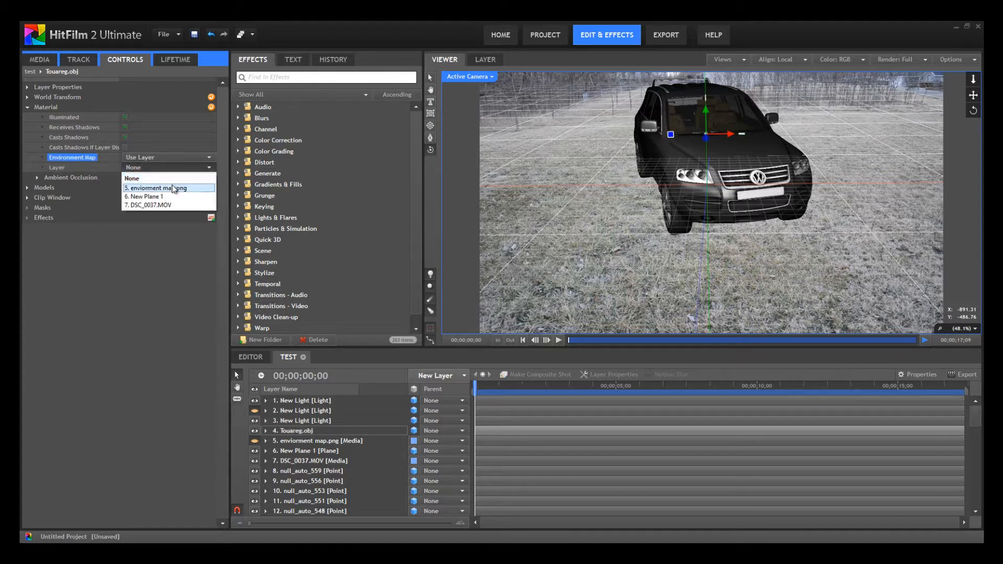
{"action": "left_click", "coordinate": [173, 187]}
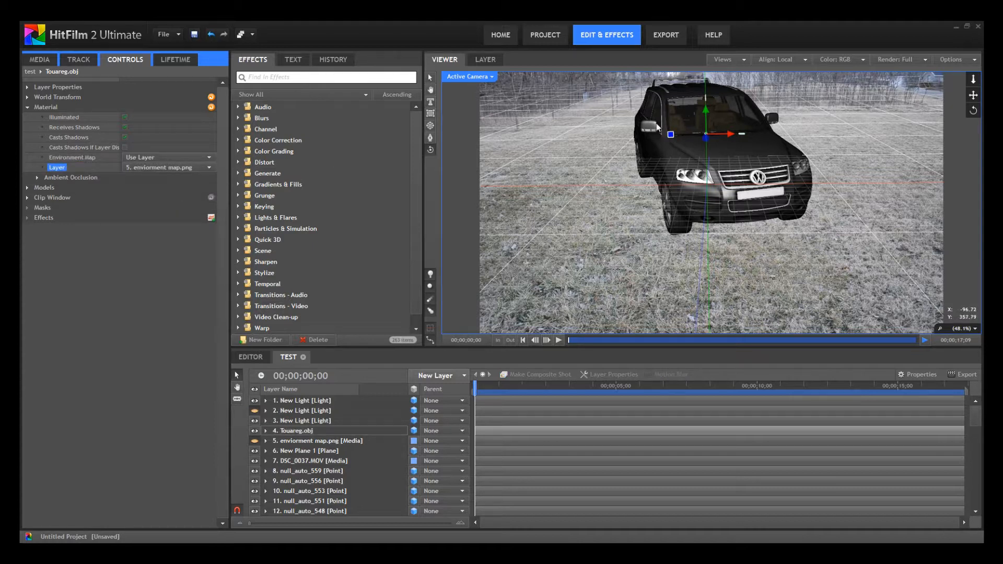
Compare the car with its environment map layer set to None and back to enviorment map.png, and check its Ambient Occlusion settings
{"action": "left_click", "coordinate": [133, 168]}
{"action": "left_click", "coordinate": [135, 179]}
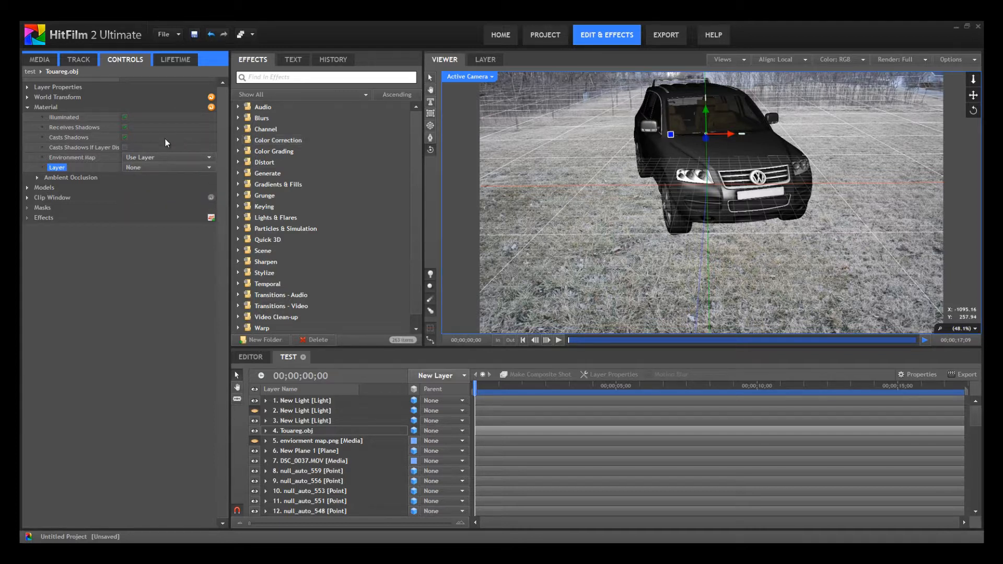
{"action": "left_click", "coordinate": [171, 165]}
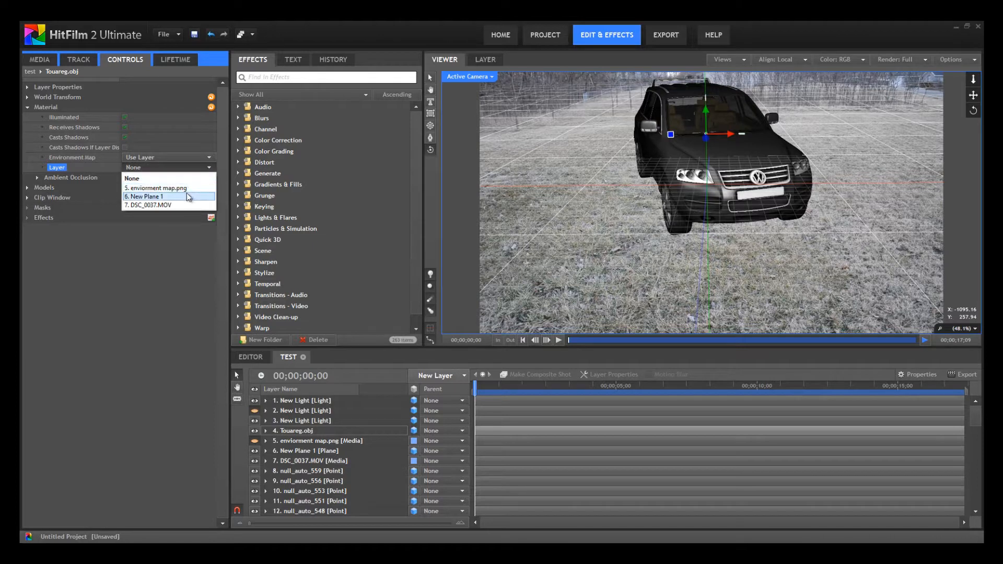
{"action": "left_click", "coordinate": [184, 189]}
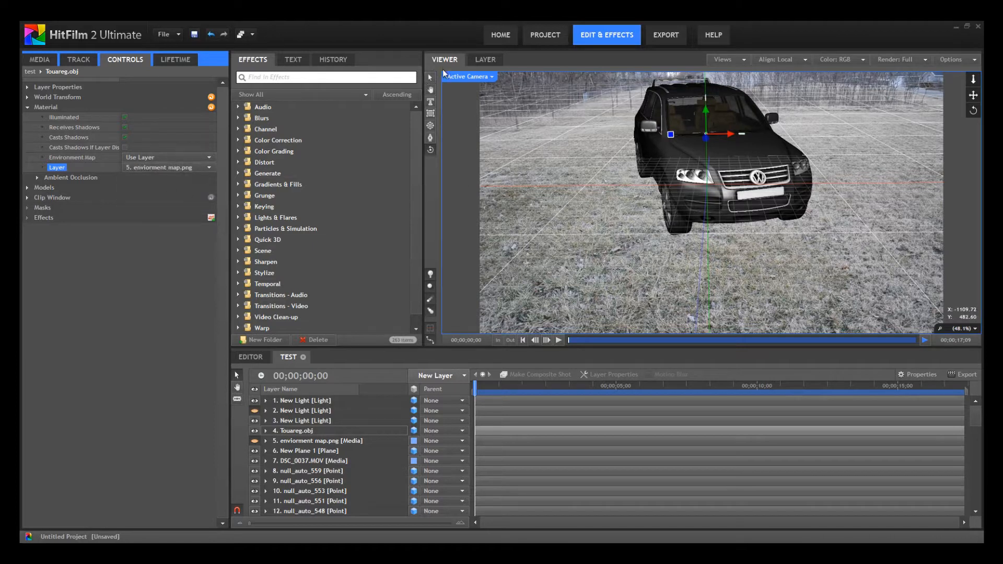
{"action": "left_click", "coordinate": [37, 177]}
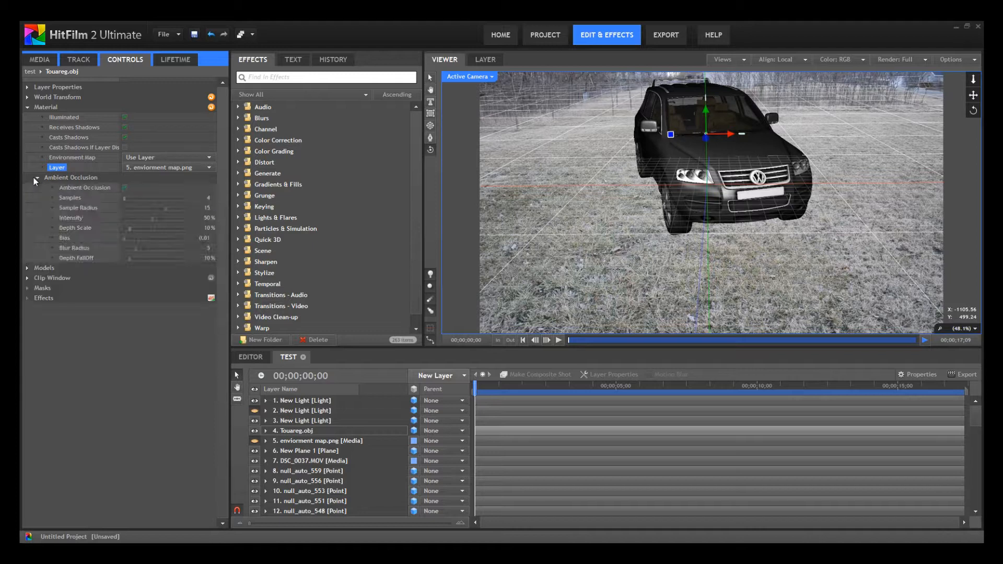
{"action": "left_click", "coordinate": [36, 178]}
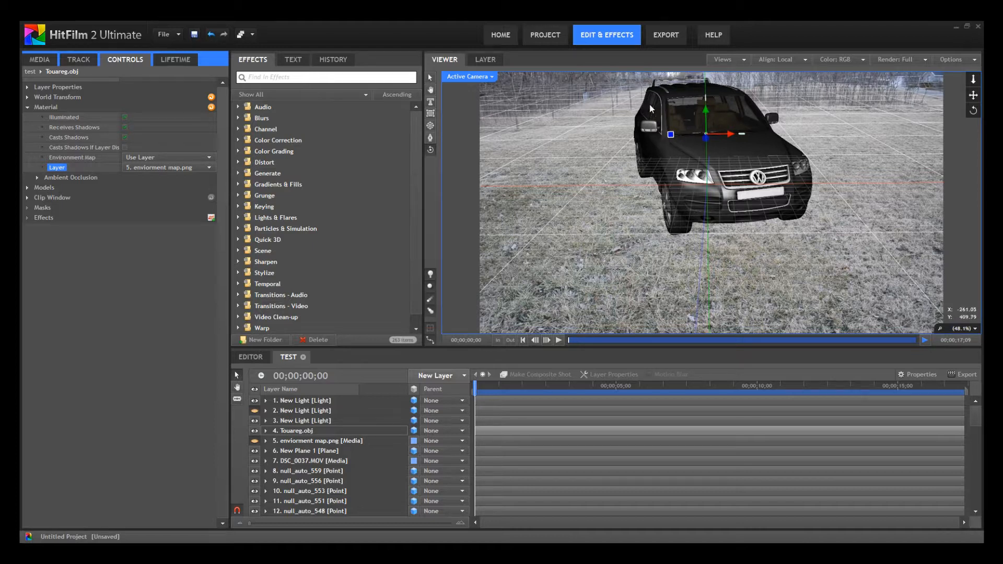
In Touareg.obj's 3D model properties, identify the windshield material and set JoinedMaterial_#18's Diffuse Reflectivity to 35%
{"action": "left_click", "coordinate": [44, 60]}
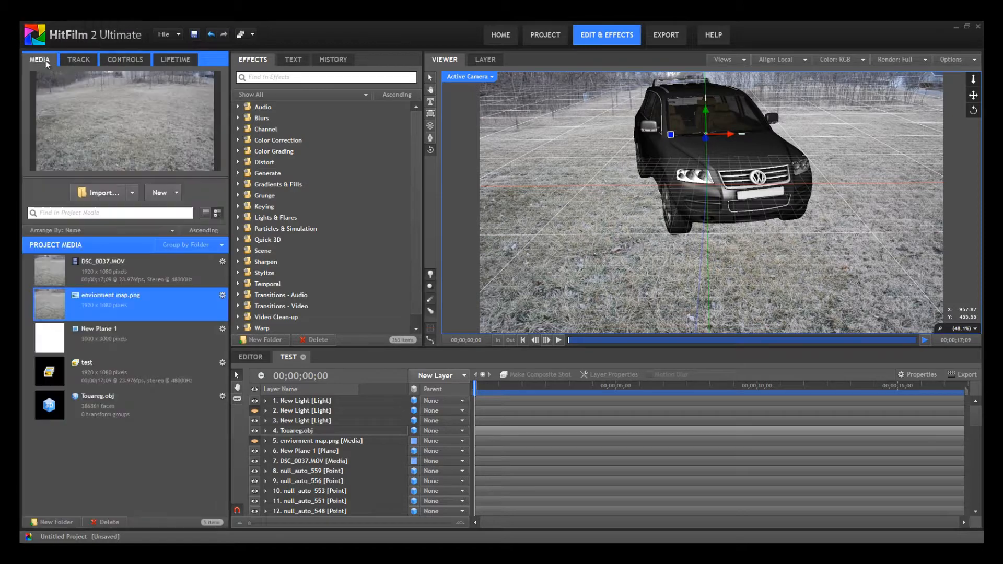
{"action": "left_click", "coordinate": [222, 396]}
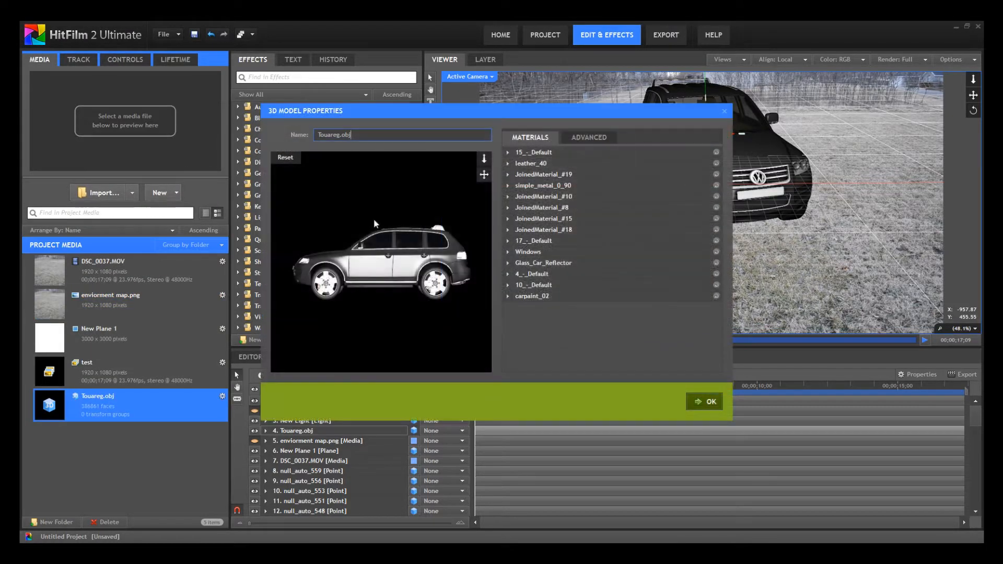
{"action": "left_click", "coordinate": [545, 157]}
{"action": "left_click_drag", "start_coordinate": [346, 264], "coordinate": [485, 214]}
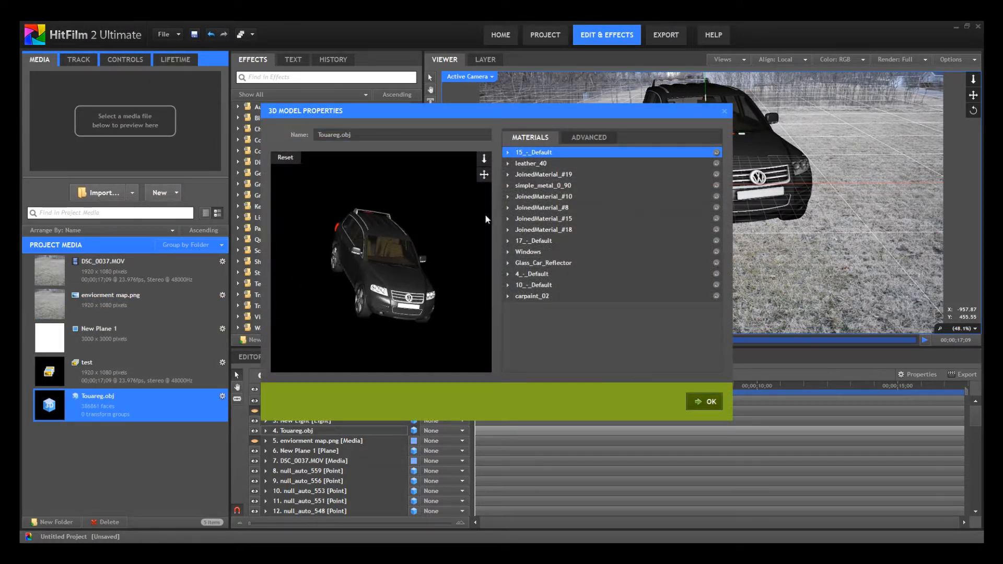
{"action": "left_click", "coordinate": [550, 176]}
{"action": "left_click", "coordinate": [550, 186]}
{"action": "left_click", "coordinate": [549, 219]}
{"action": "left_click", "coordinate": [545, 240]}
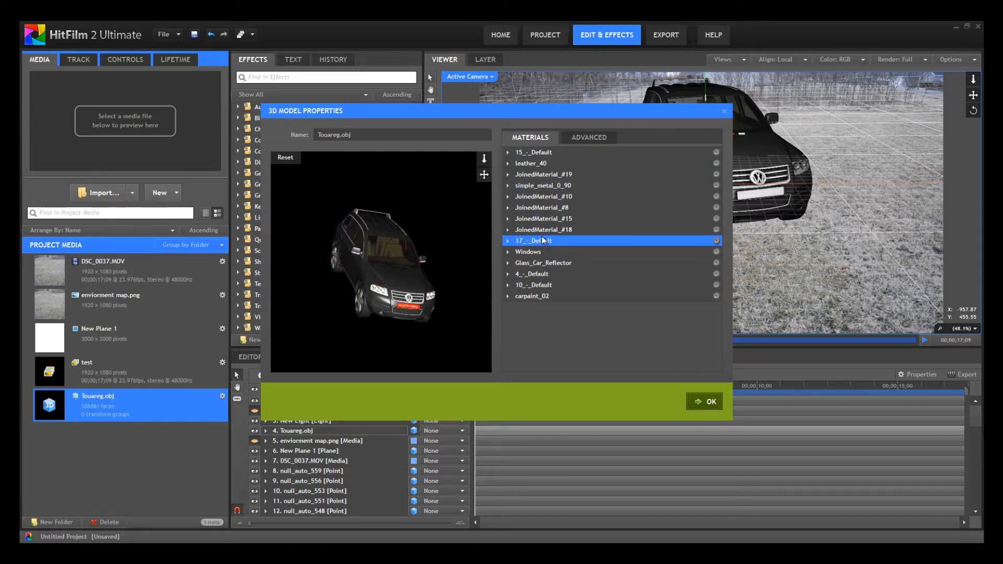
{"action": "left_click", "coordinate": [542, 232]}
{"action": "left_click", "coordinate": [508, 231]}
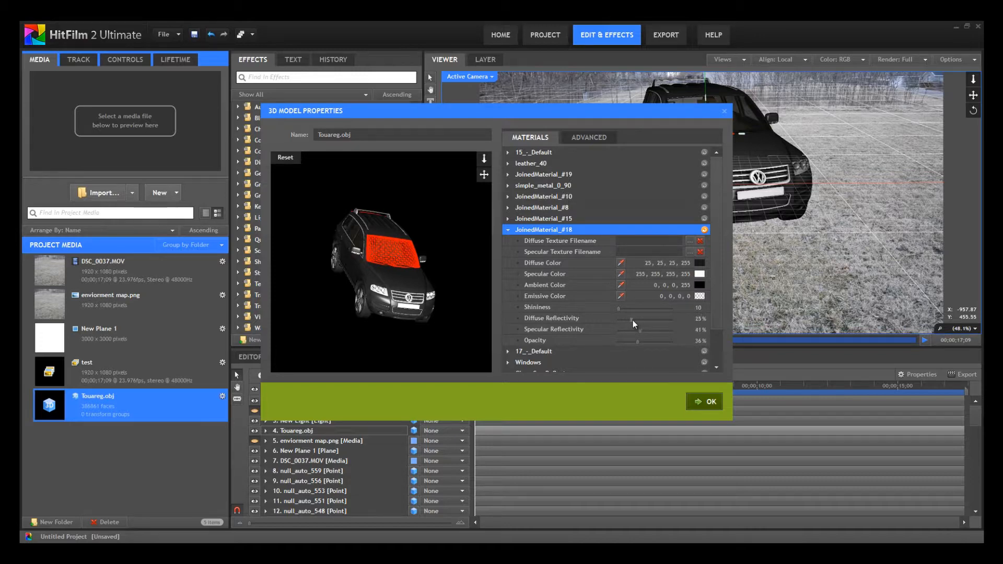
{"action": "left_click", "coordinate": [703, 401]}
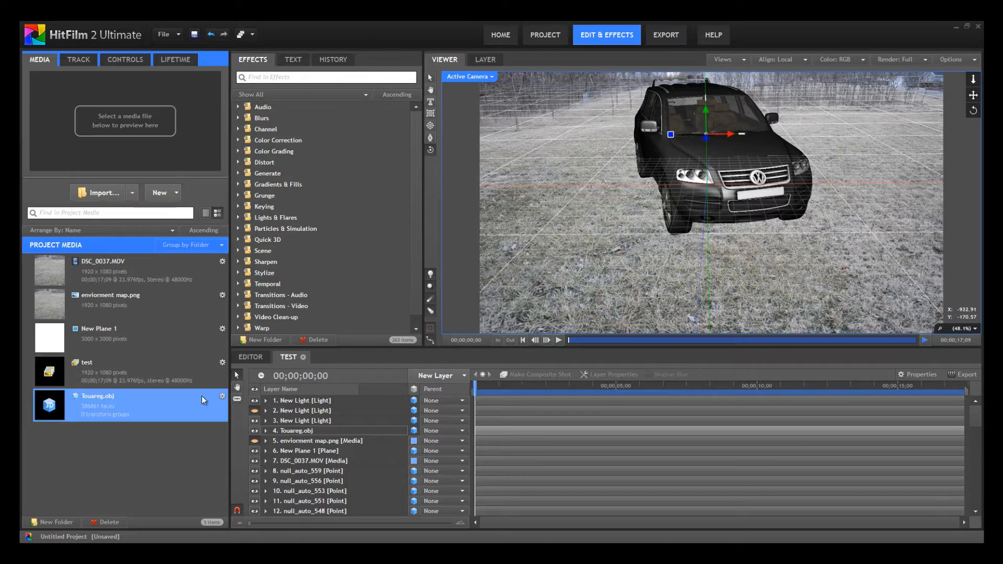
Reopen Touareg.obj's model properties and set JoinedMaterial_#18's Diffuse Reflectivity to 55% and Specular Reflectivity to 68%
{"action": "left_click", "coordinate": [222, 397]}
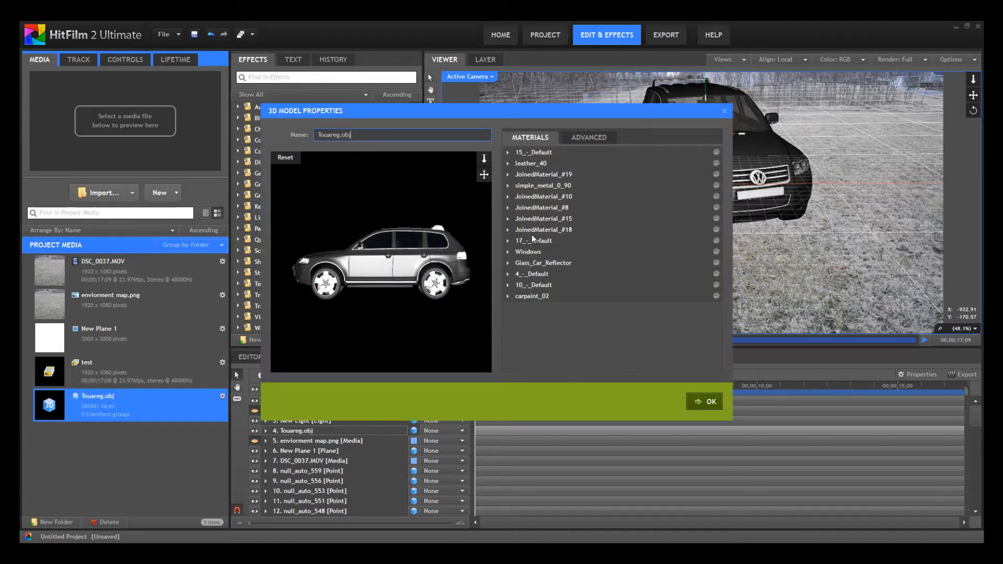
{"action": "left_click", "coordinate": [512, 232]}
{"action": "left_click_drag", "start_coordinate": [332, 263], "coordinate": [393, 277]}
{"action": "left_click", "coordinate": [508, 230]}
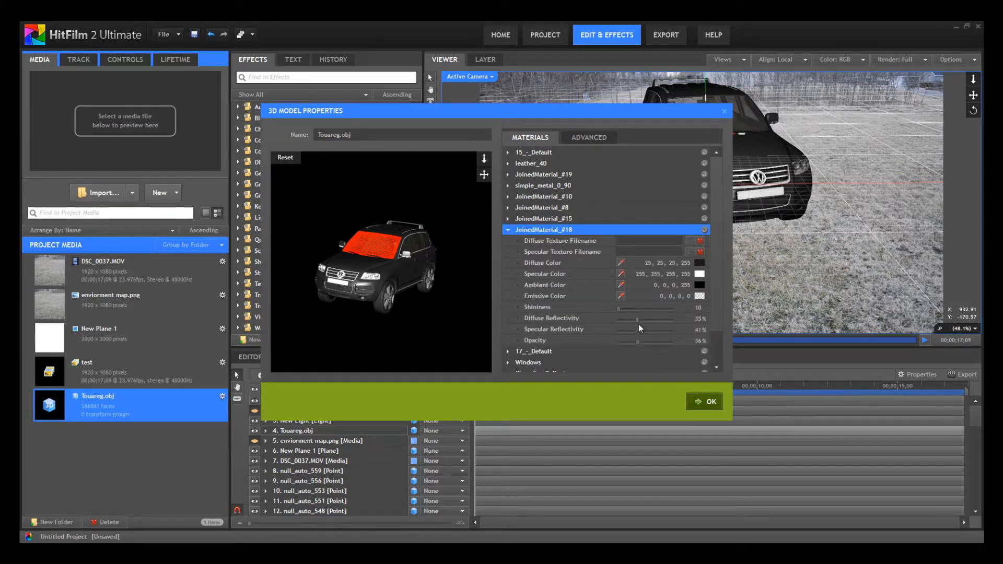
{"action": "left_click_drag", "start_coordinate": [642, 332], "coordinate": [715, 320]}
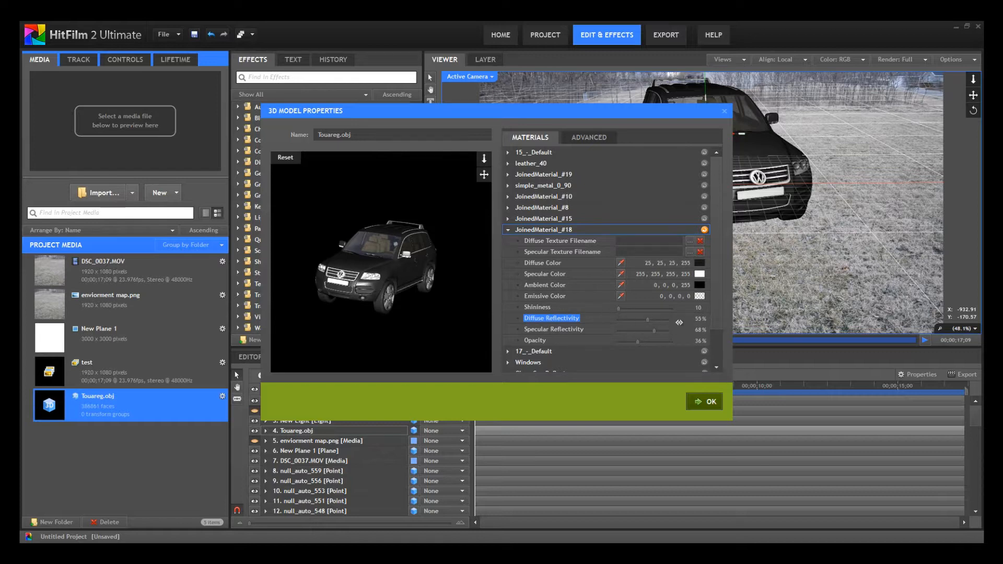
Compare the windshield with JoinedMaterial_#18's Specular Reflectivity at 0%, and set it to 70%
{"action": "left_click", "coordinate": [698, 330]}
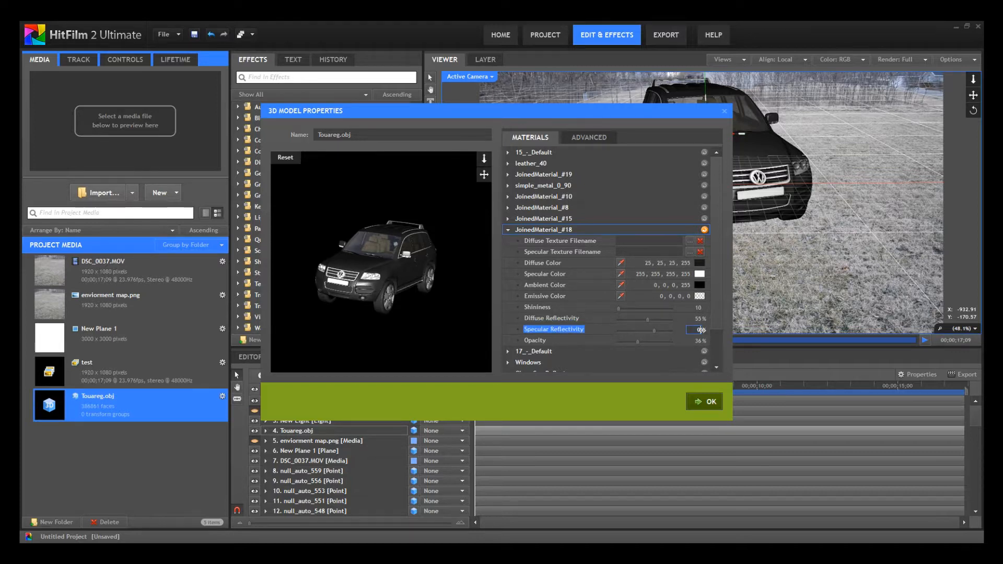
{"action": "key", "text": "Return"}
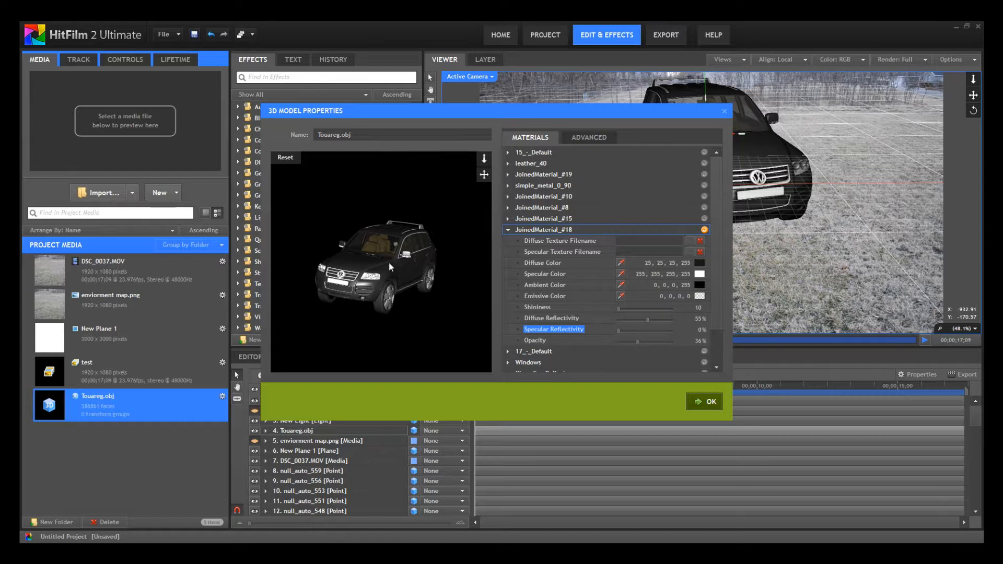
{"action": "left_click", "coordinate": [698, 331]}
{"action": "type", "text": "68"}
{"action": "key", "text": "Return"}
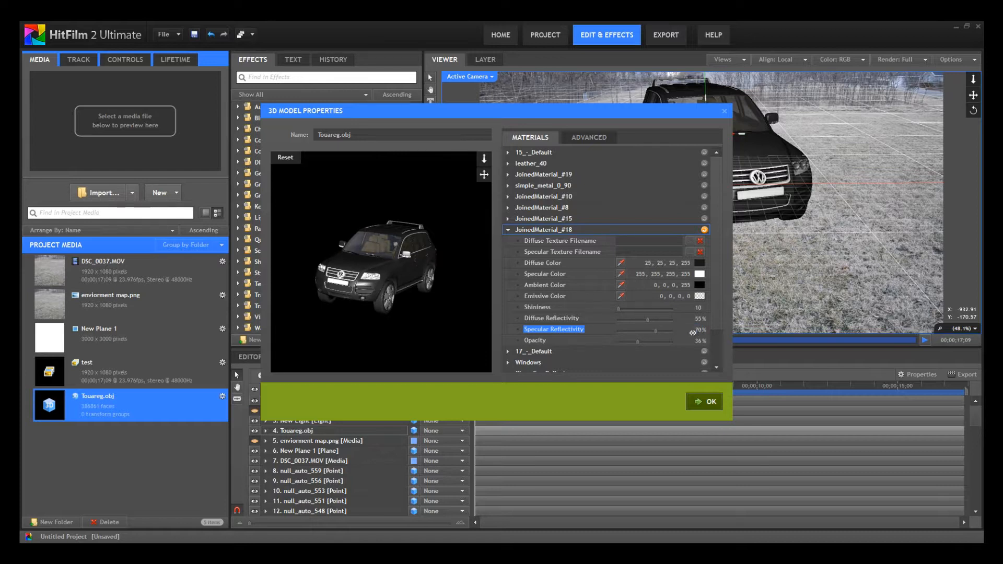
Set the Windows material's Specular Reflectivity to 70%, raise its Diffuse Reflectivity, and apply the model properties
{"action": "left_click", "coordinate": [529, 208]}
{"action": "left_click", "coordinate": [531, 186]}
{"action": "left_click", "coordinate": [532, 175]}
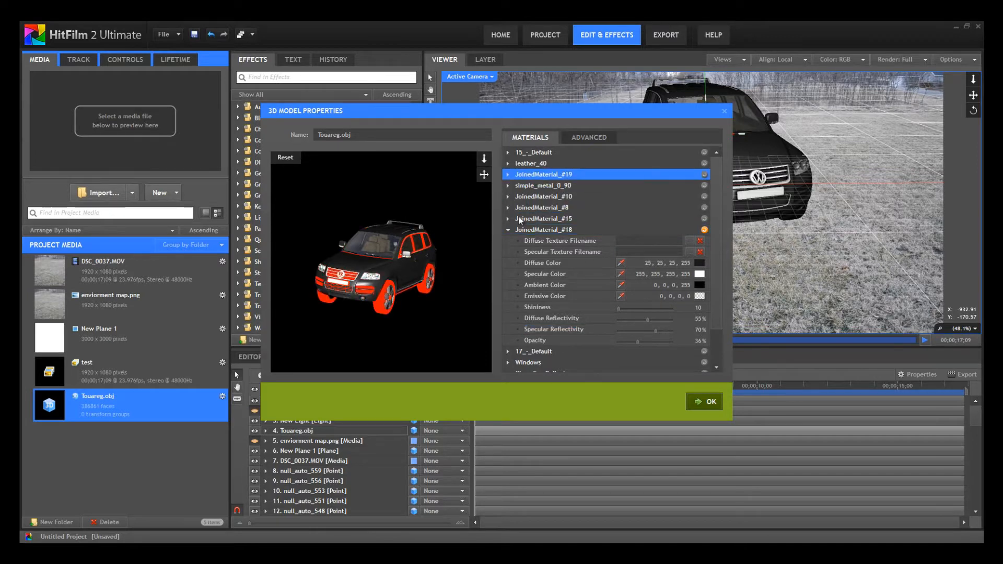
{"action": "left_click", "coordinate": [510, 231]}
{"action": "left_click", "coordinate": [508, 253]}
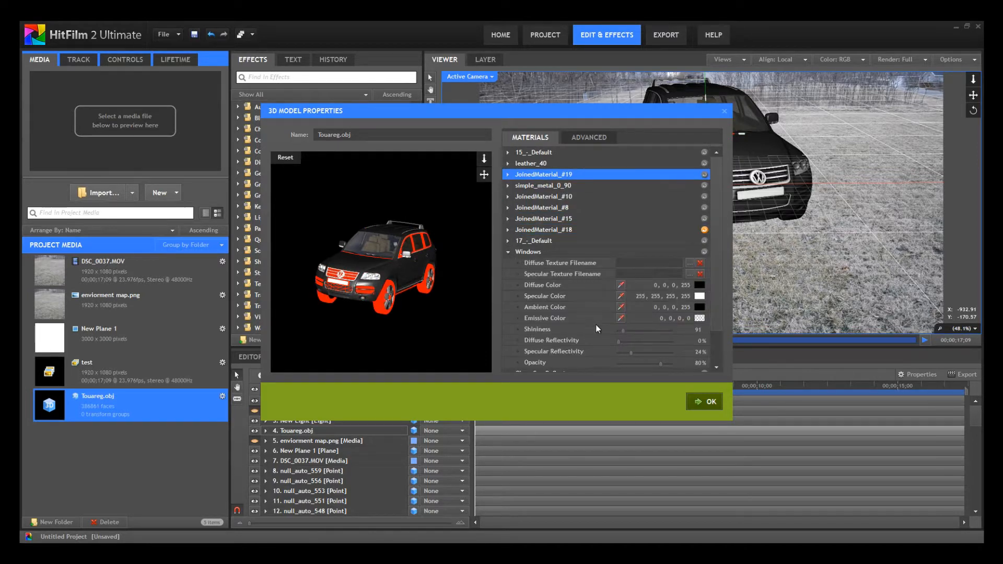
{"action": "left_click", "coordinate": [700, 353]}
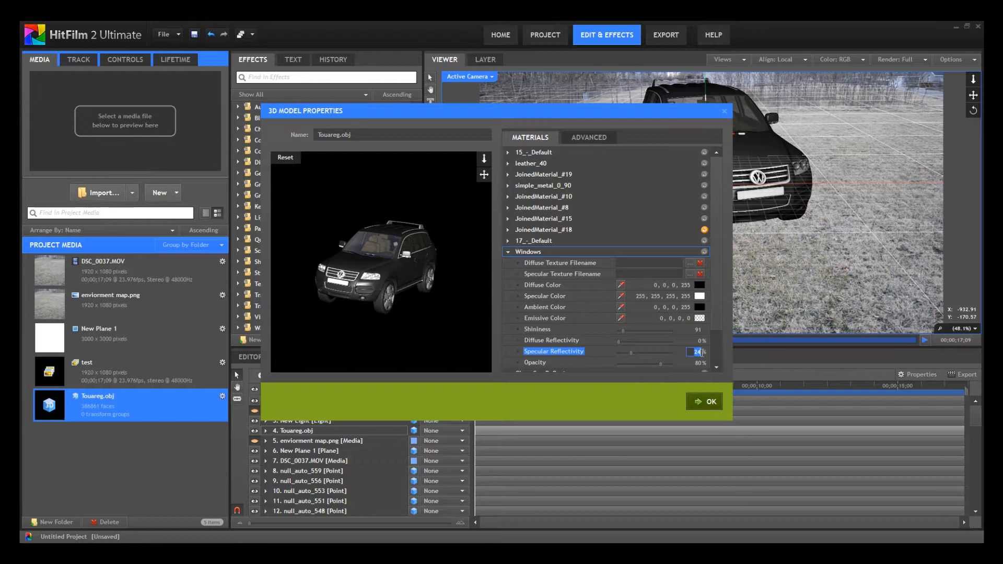
{"action": "key", "text": "Return"}
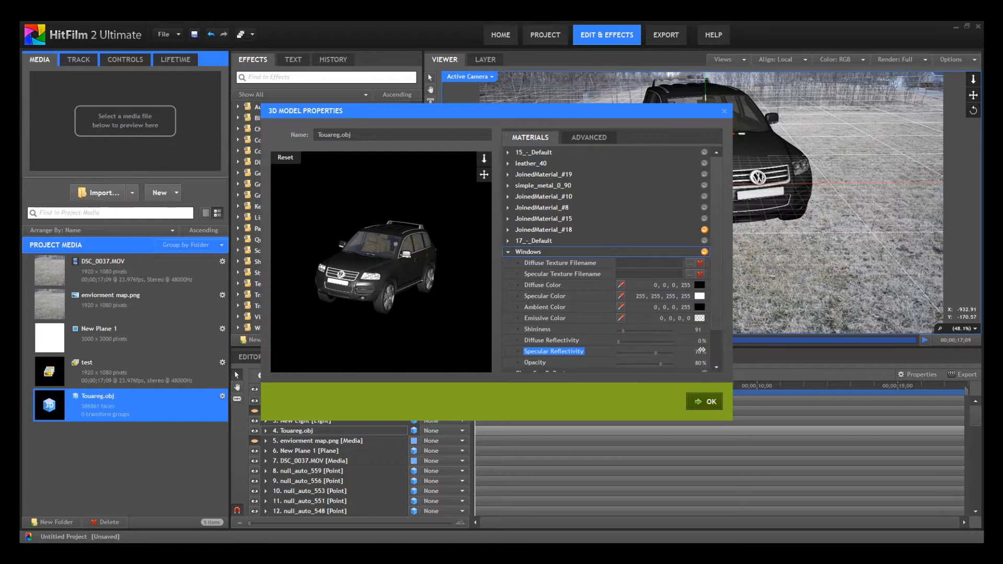
{"action": "left_click", "coordinate": [701, 341]}
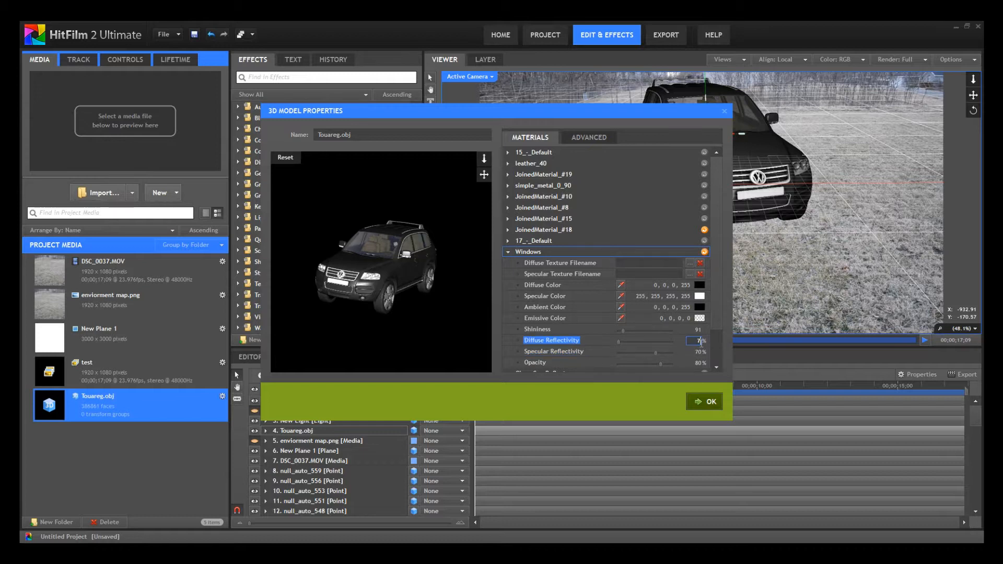
{"action": "key", "text": "Return"}
{"action": "left_click", "coordinate": [697, 400]}
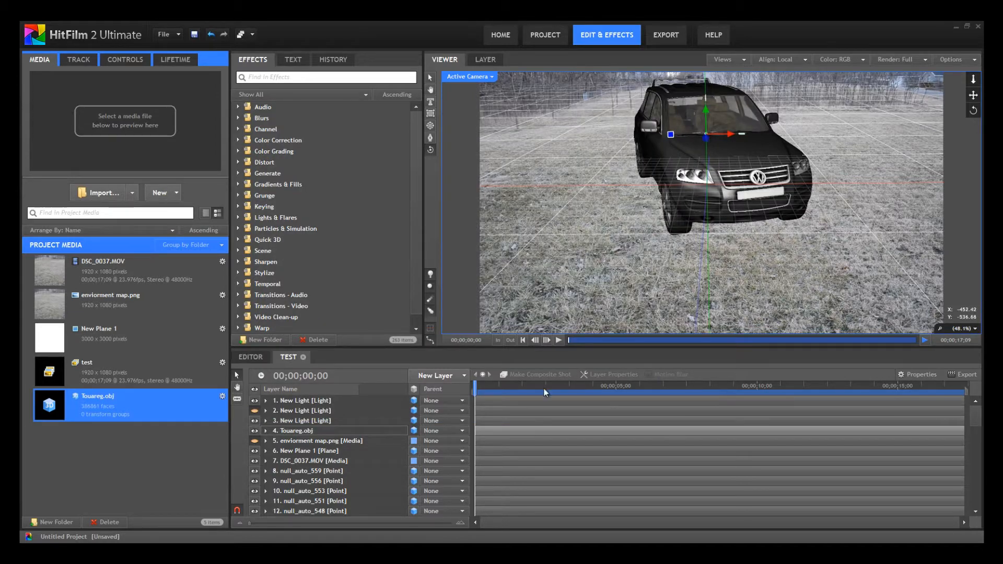
Play the test composite shot from the start to examine the window reflections, and return to the two-second mark
{"action": "mouse_move", "coordinate": [475, 389]}
{"action": "left_mouse_down"}
{"action": "mouse_move", "coordinate": [789, 405]}
{"action": "mouse_move", "coordinate": [898, 398]}
{"action": "mouse_move", "coordinate": [462, 392]}
{"action": "left_mouse_up"}
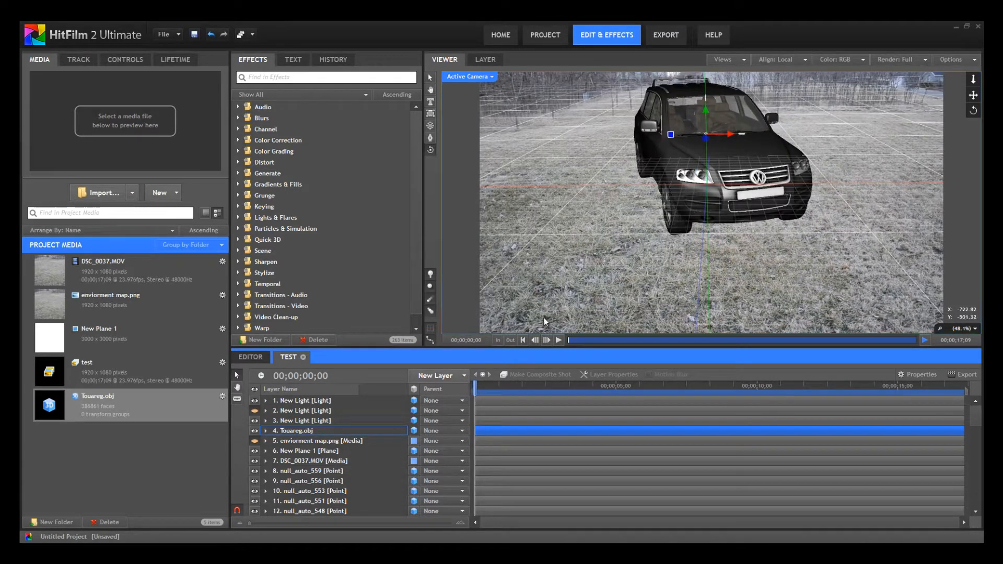
{"action": "left_click", "coordinate": [558, 341]}
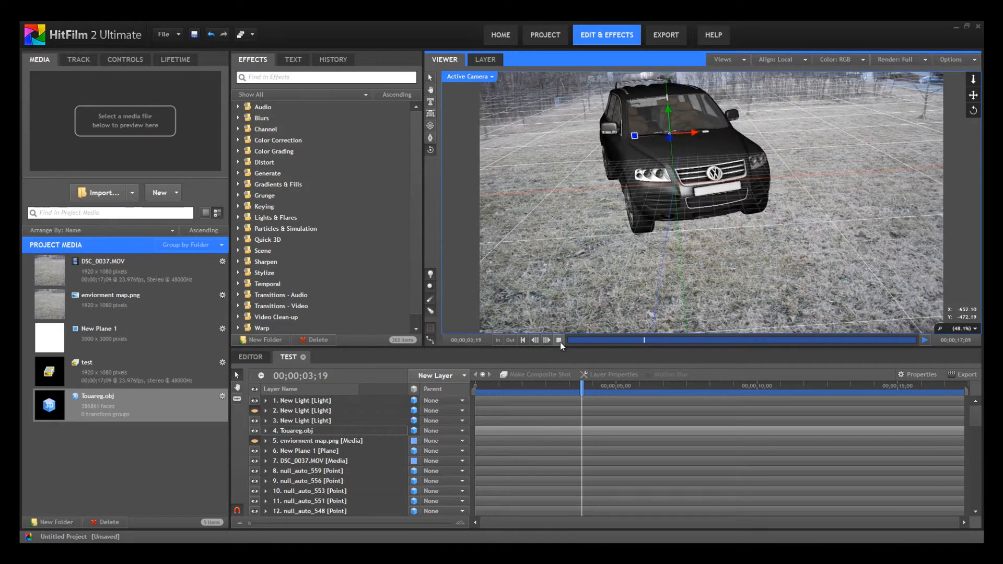
{"action": "left_click", "coordinate": [558, 341]}
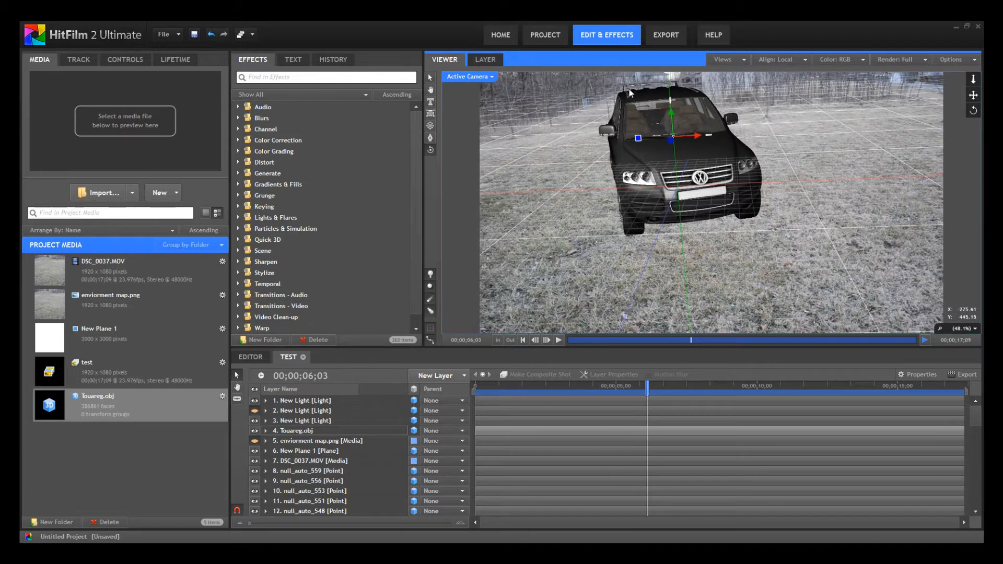
{"action": "left_click_drag", "start_coordinate": [647, 387], "coordinate": [532, 384]}
Convert the enviorment map.png layer into its own composite shot
{"action": "left_click", "coordinate": [318, 443]}
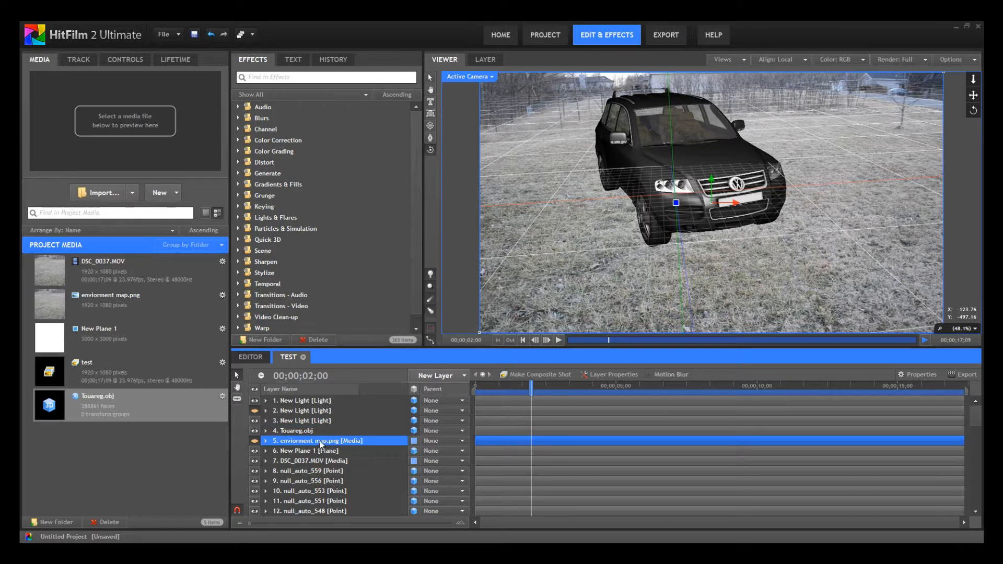
{"action": "right_click", "coordinate": [319, 443]}
{"action": "left_click", "coordinate": [359, 373]}
{"action": "left_click", "coordinate": [551, 330]}
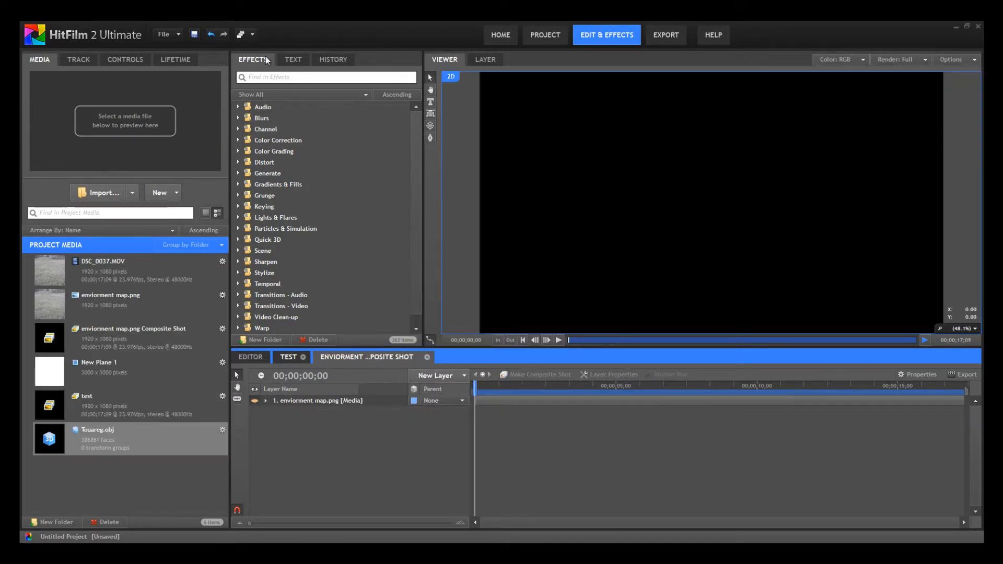
Apply a Blur effect to the enviorment map.png layer inside its composite shot and preview the blurred image
{"action": "left_click", "coordinate": [274, 78]}
{"action": "type", "text": "blur"}
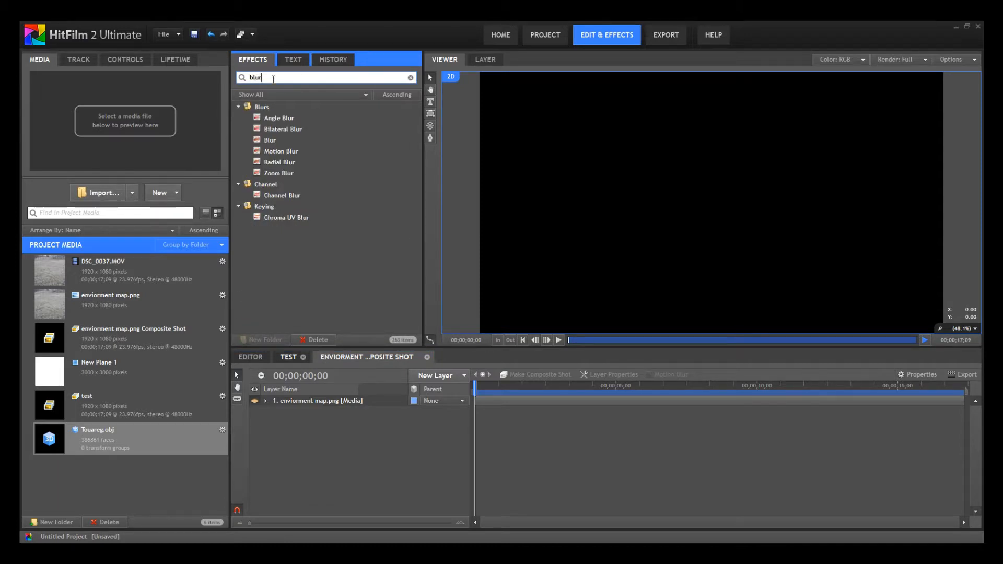
{"action": "left_click_drag", "start_coordinate": [260, 138], "coordinate": [296, 399]}
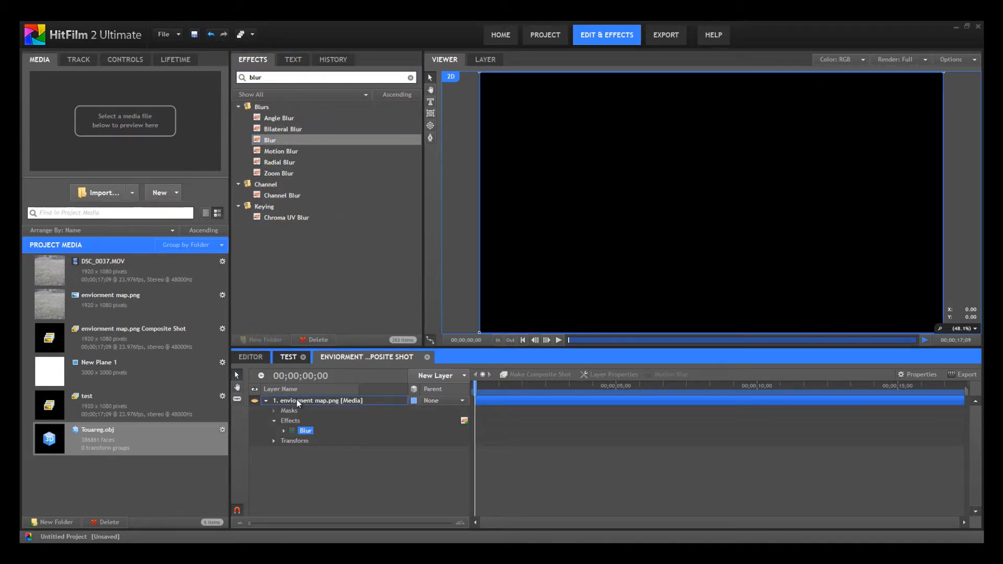
{"action": "left_click", "coordinate": [284, 431]}
{"action": "left_click", "coordinate": [255, 401]}
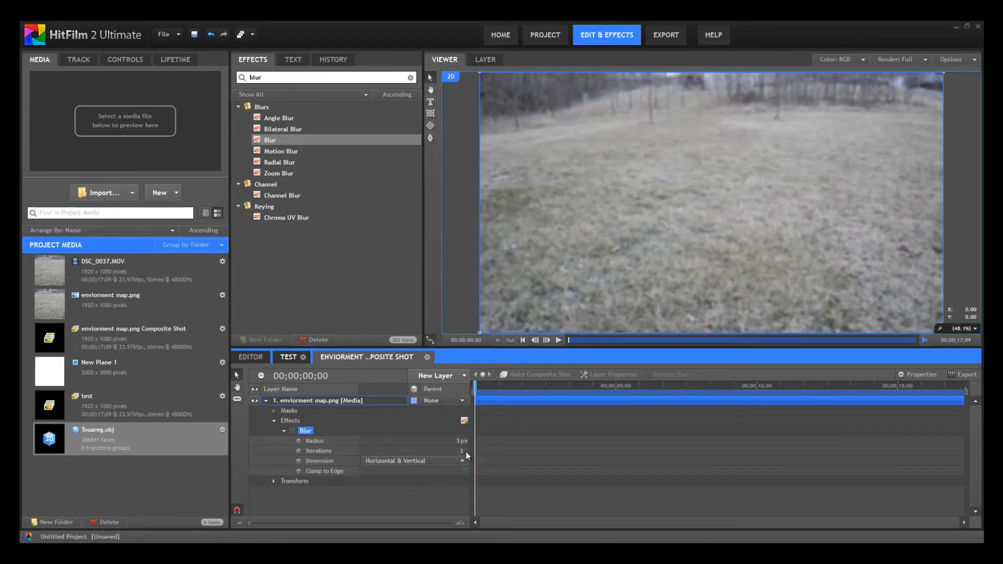
{"action": "left_click", "coordinate": [255, 401]}
Make enviorment map.png visible inside its composite shot and hide that composite's layer in the test composite shot
{"action": "left_click", "coordinate": [287, 356]}
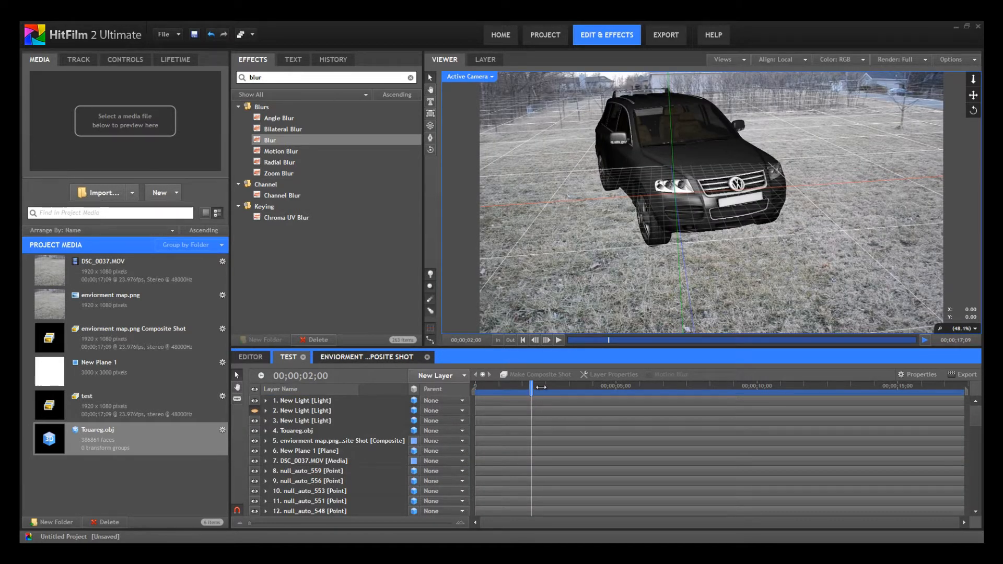
{"action": "left_click_drag", "start_coordinate": [534, 387], "coordinate": [810, 388]}
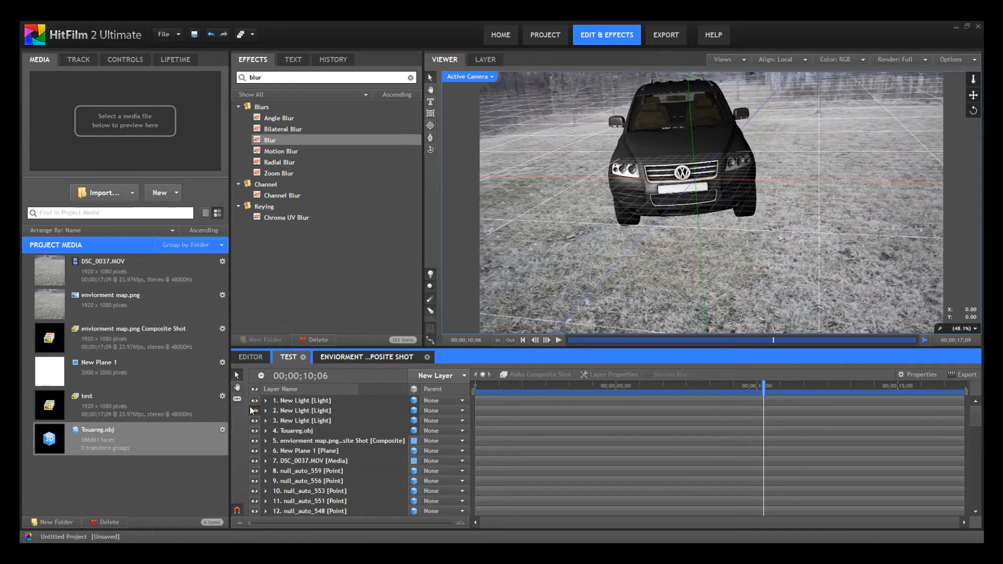
{"action": "left_click", "coordinate": [255, 410]}
{"action": "left_click", "coordinate": [254, 410]}
{"action": "left_click", "coordinate": [255, 442]}
{"action": "left_click", "coordinate": [288, 358]}
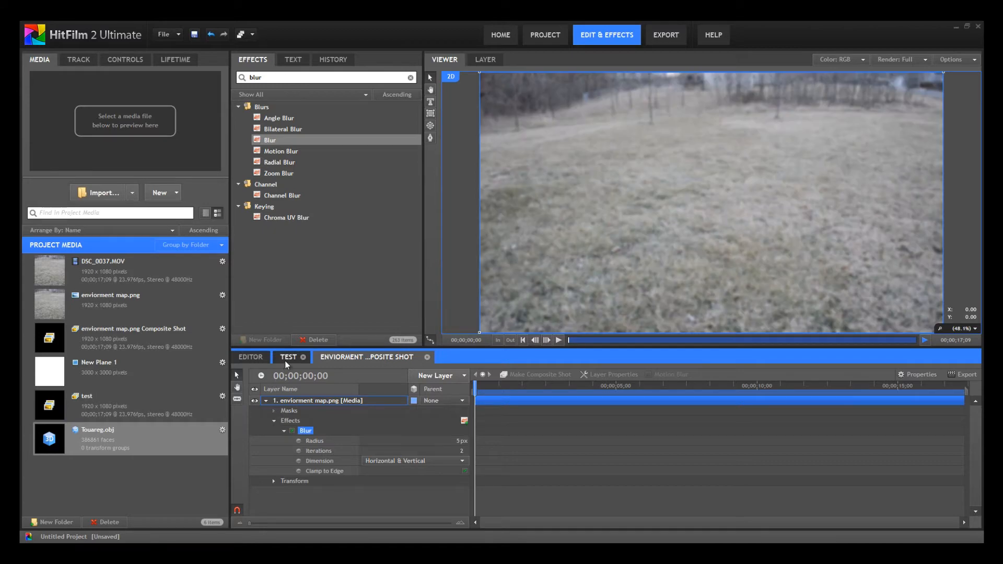
{"action": "left_click", "coordinate": [288, 358]}
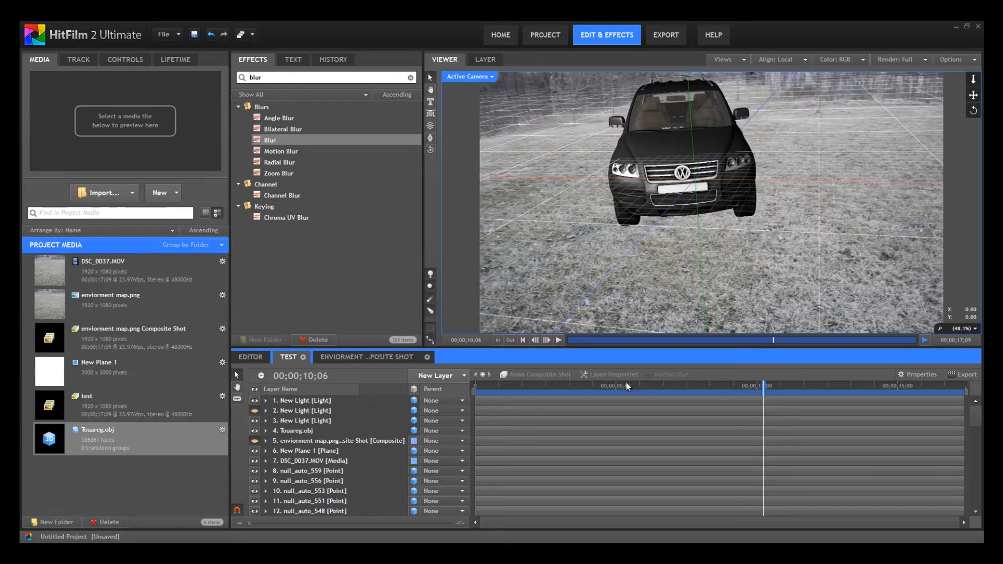
Scrub through the test composite shot to check the car's blurred environment reflections, and return to the start
{"action": "left_click_drag", "start_coordinate": [626, 385], "coordinate": [468, 393]}
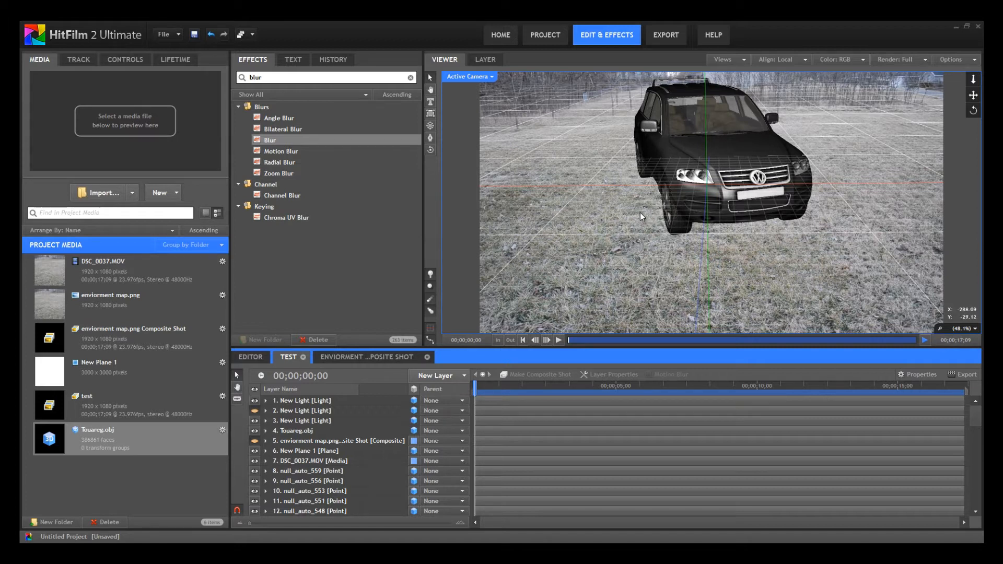
{"action": "left_click", "coordinate": [478, 387]}
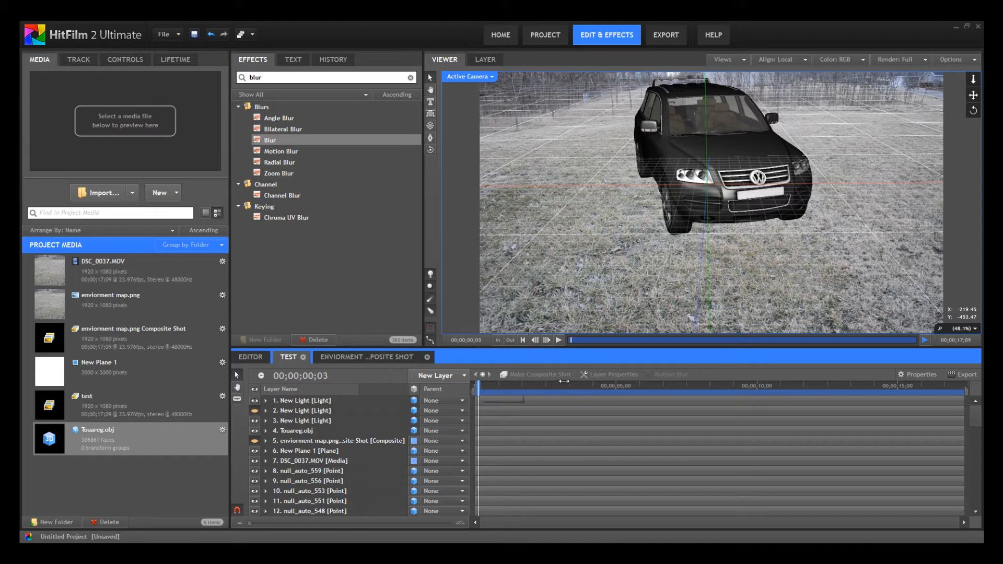
{"action": "left_click_drag", "start_coordinate": [564, 381], "coordinate": [456, 392]}
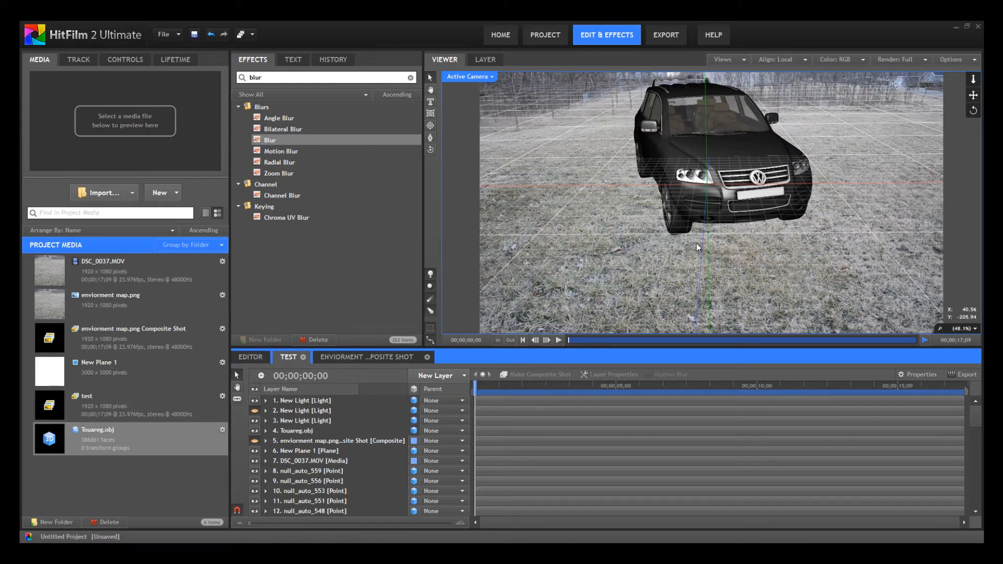